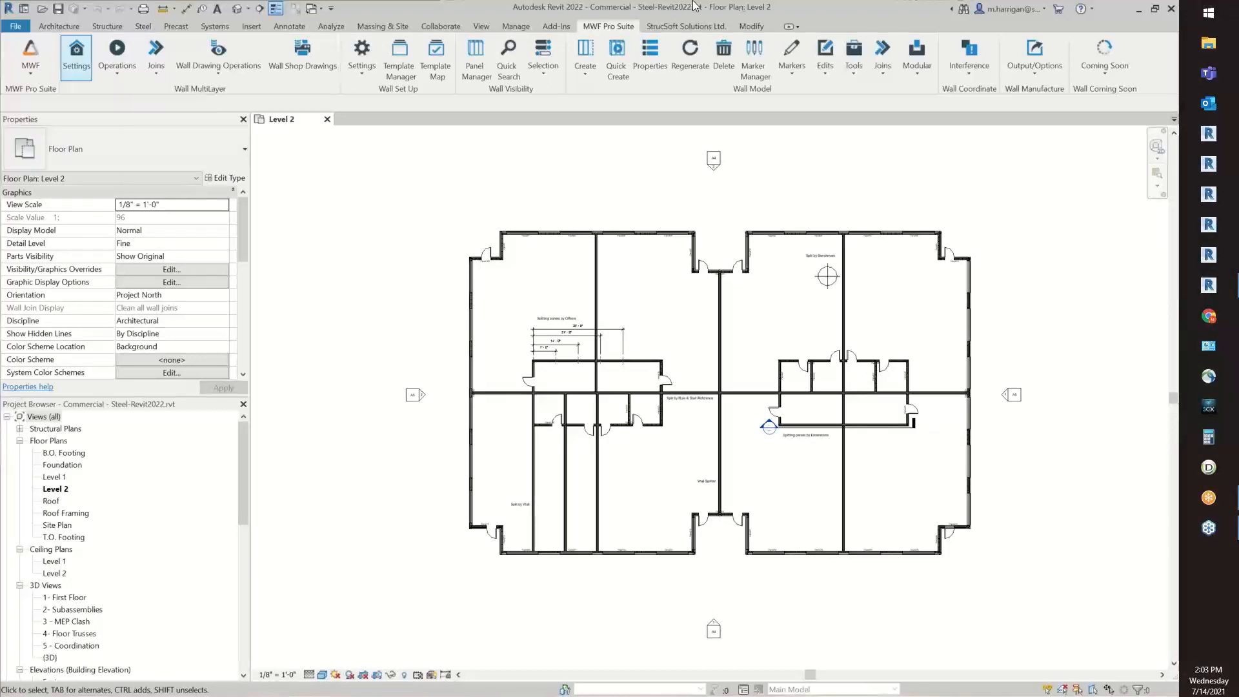
Select the horizontal interior wall below the "Splitting panels by Offsets" note and open the panel creation settings for it.
scroll(678, 290, up, 2)
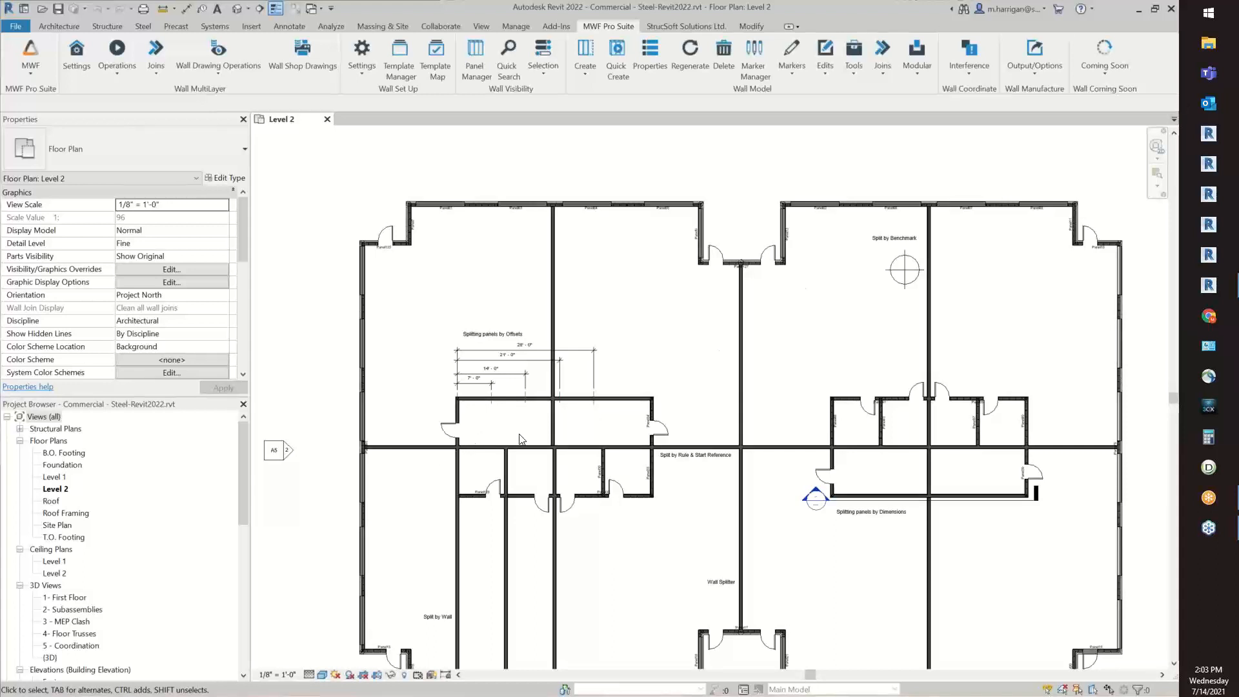
scroll(525, 385, up, 1)
scroll(524, 386, up, 1)
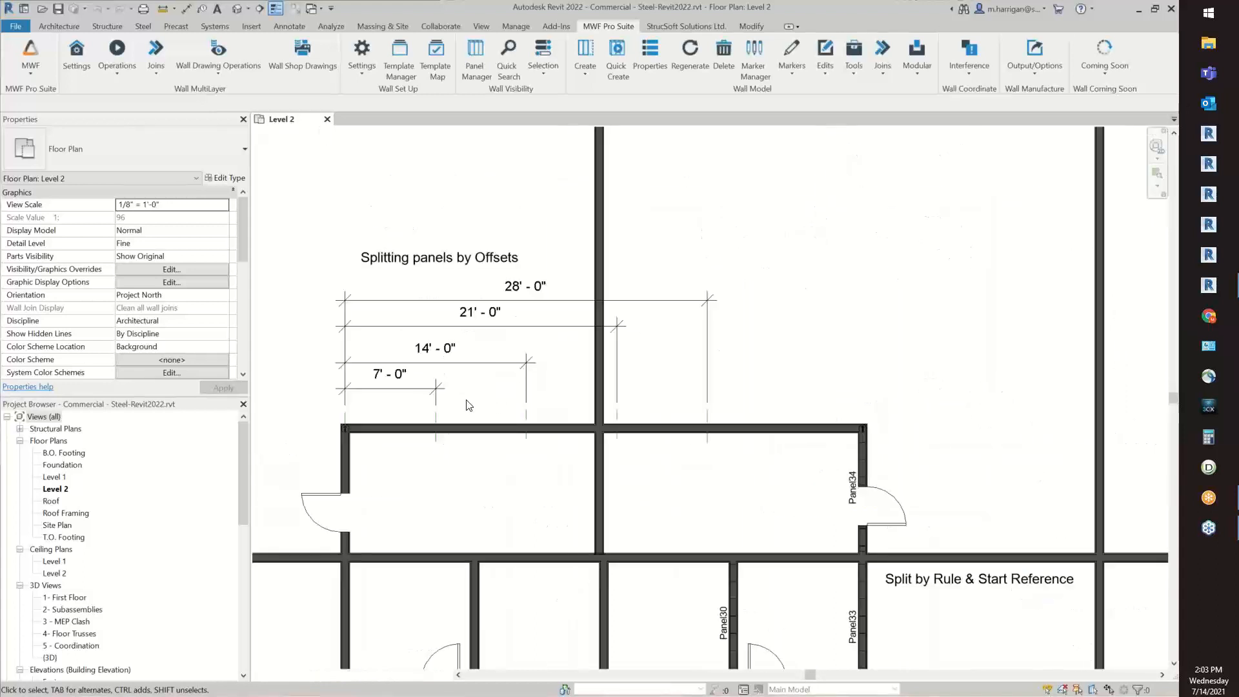
scroll(476, 408, up, 1)
middle_drag(480, 404, 504, 424)
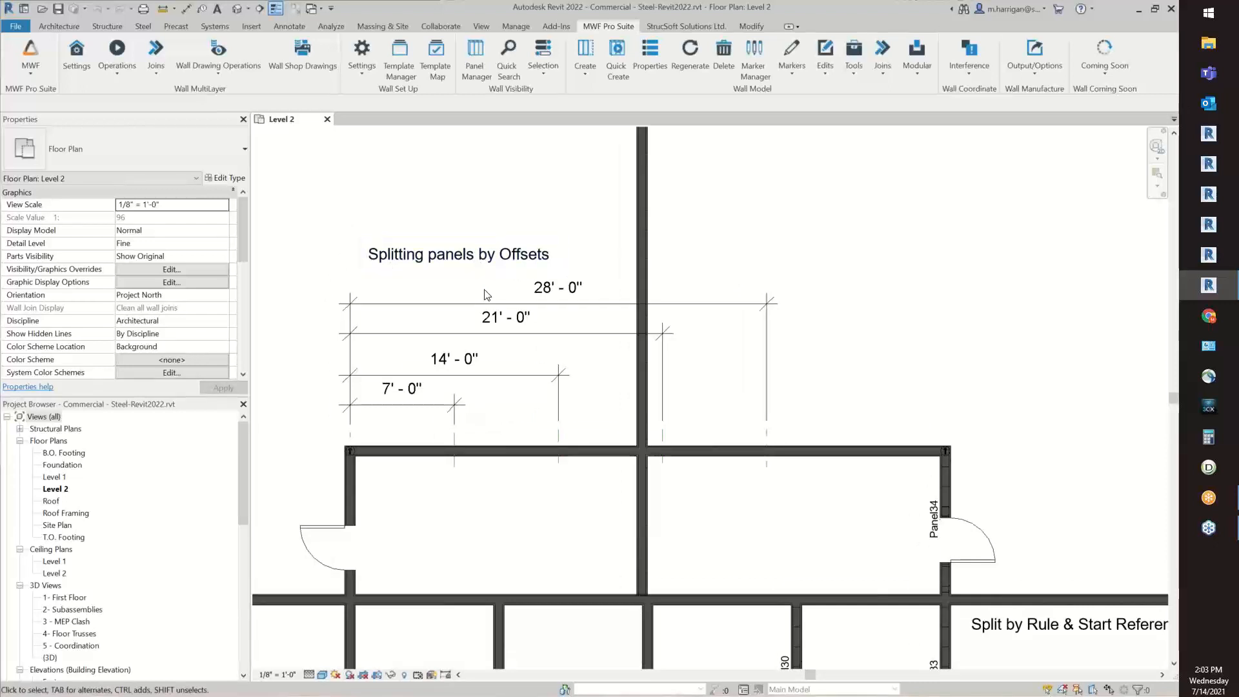
scroll(395, 471, up, 1)
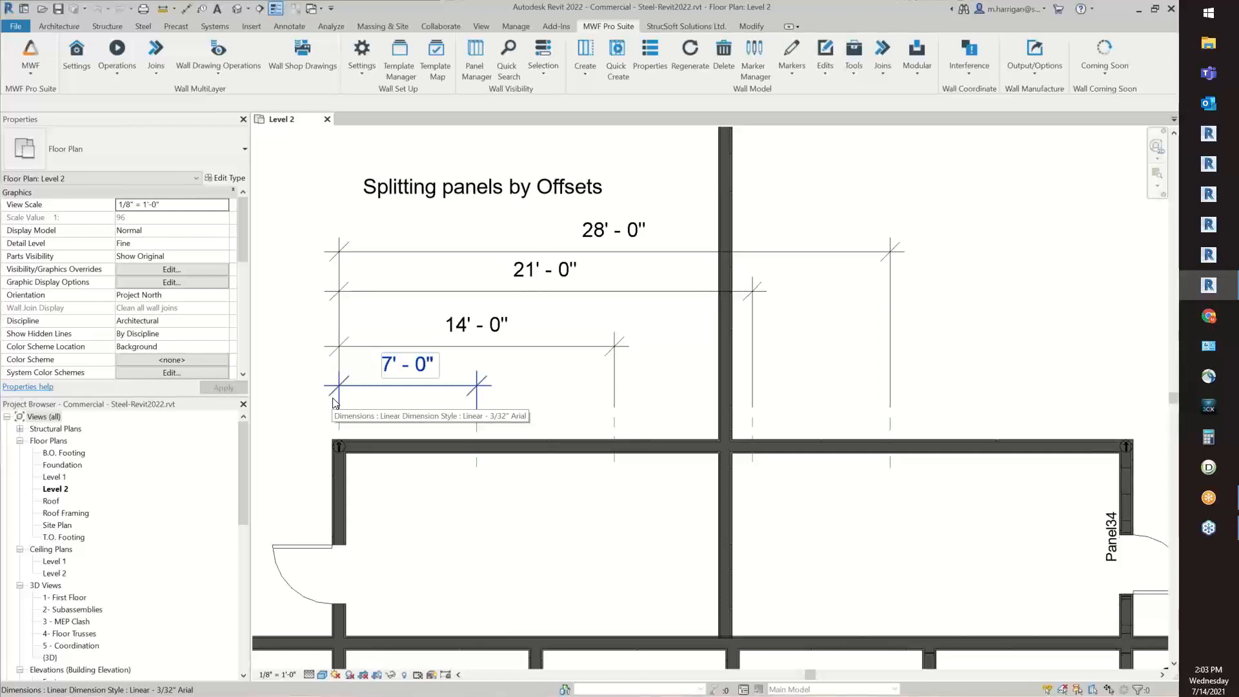
click(373, 442)
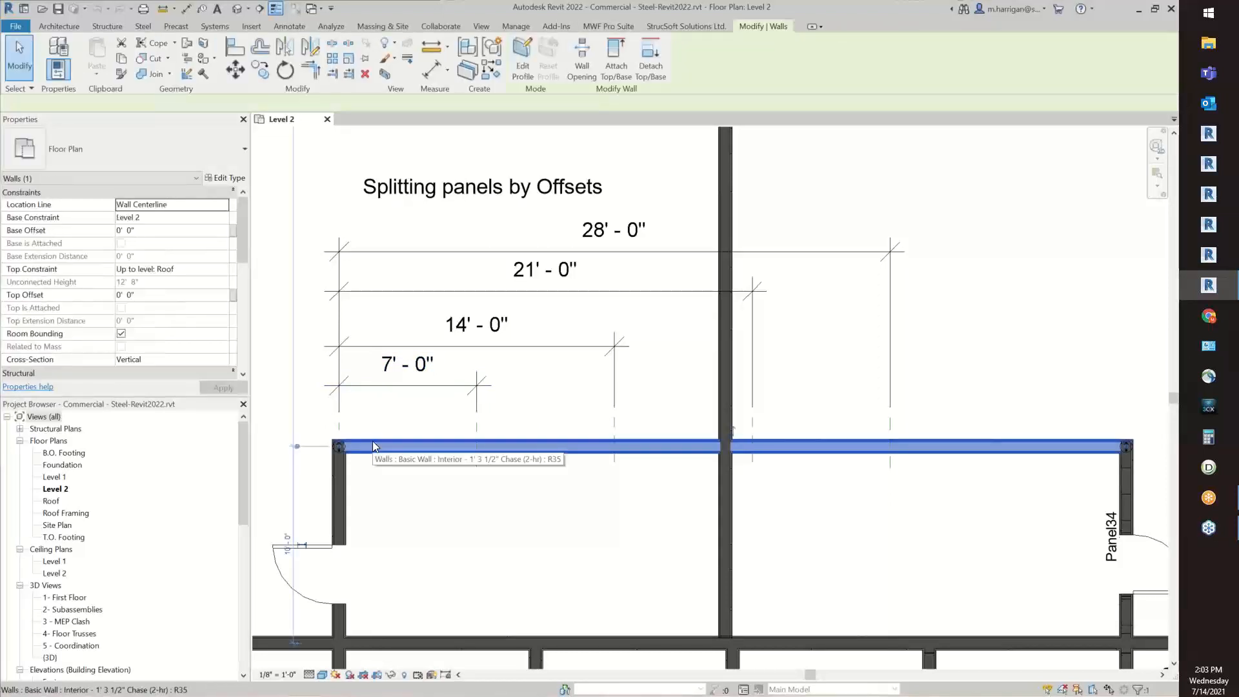
click(602, 25)
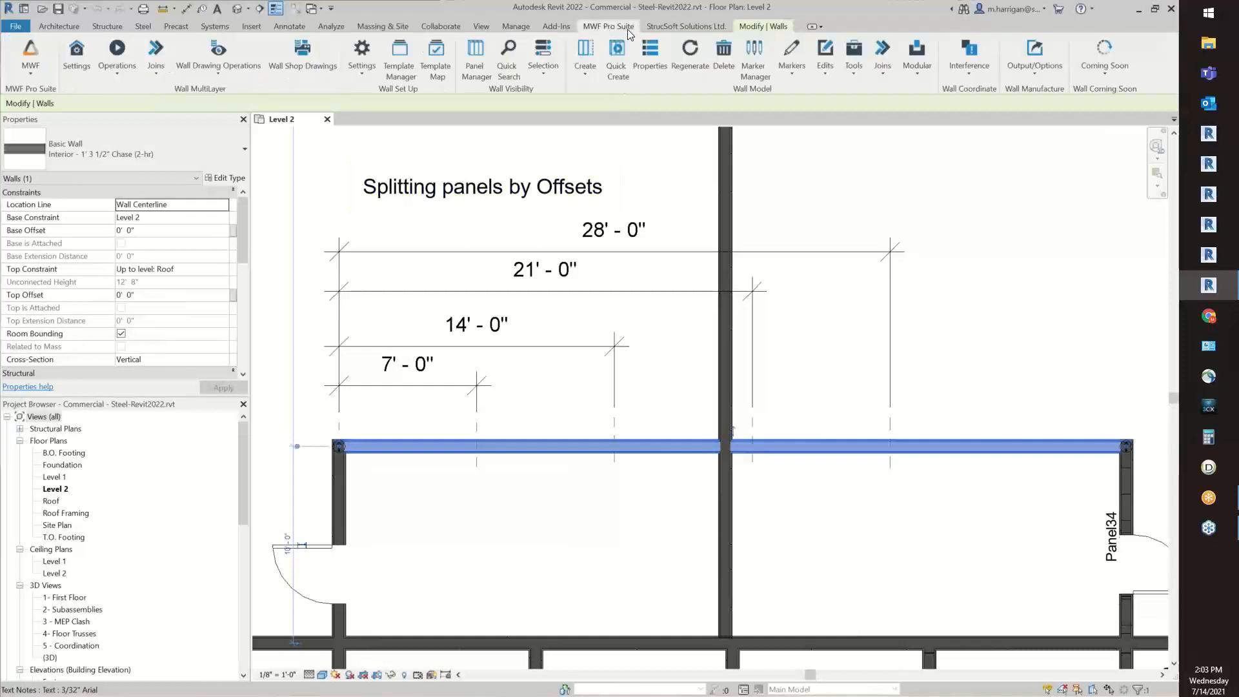
click(587, 55)
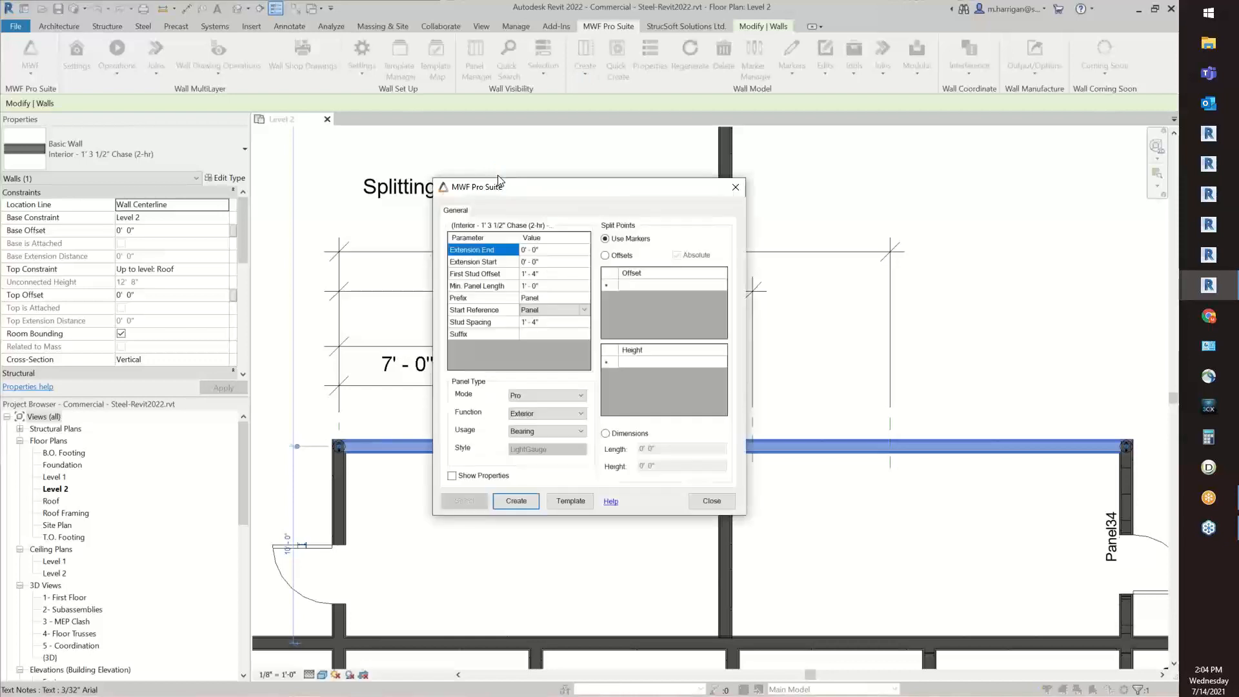
drag(499, 182, 451, 164)
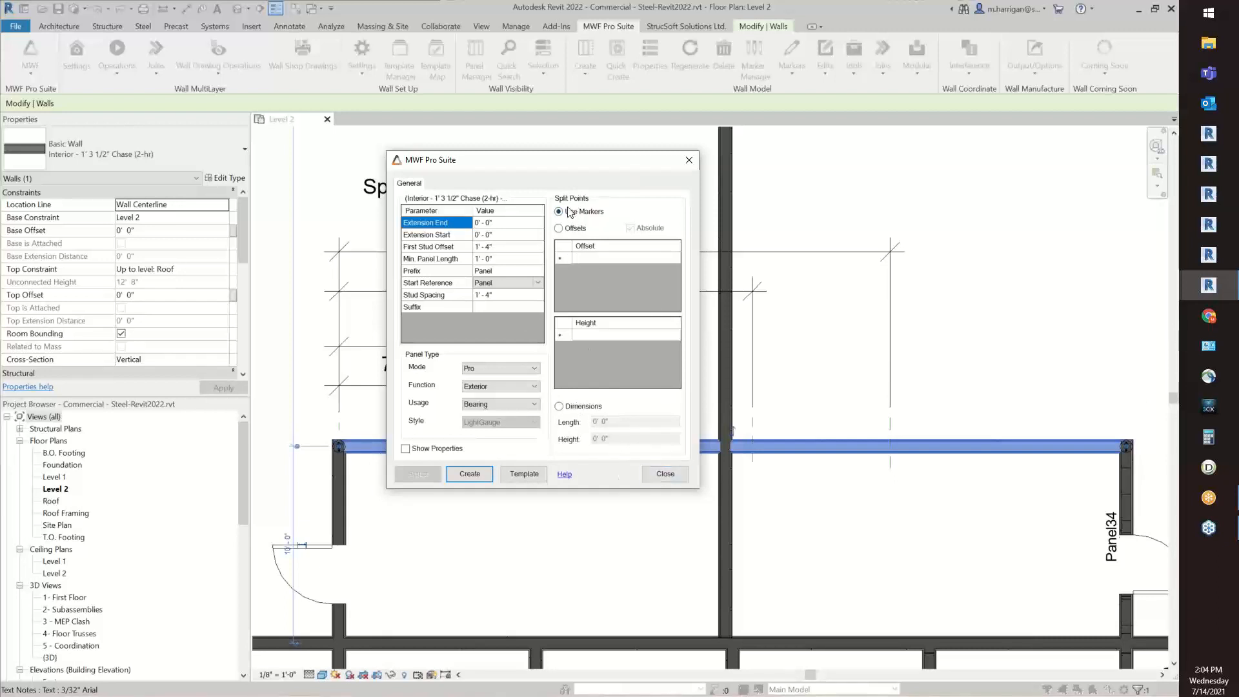
Switch the split points to Offsets and enter absolute offsets of 7', 14', 21' and 28'.
click(560, 229)
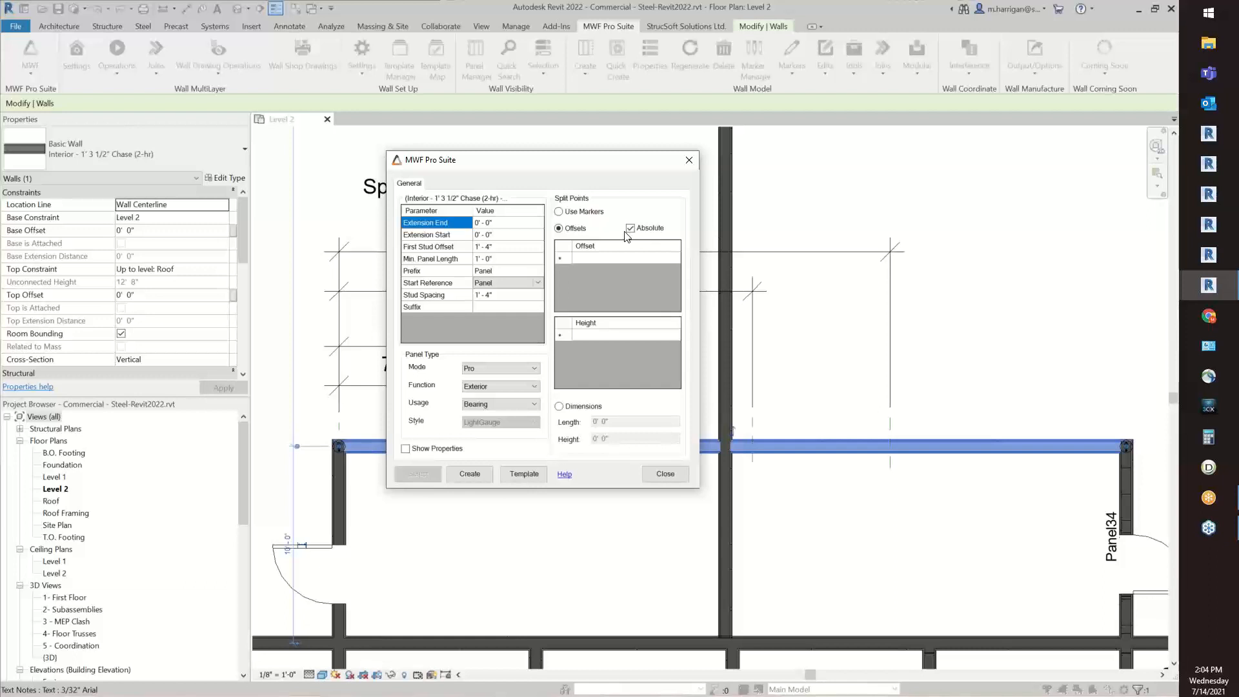
click(603, 257)
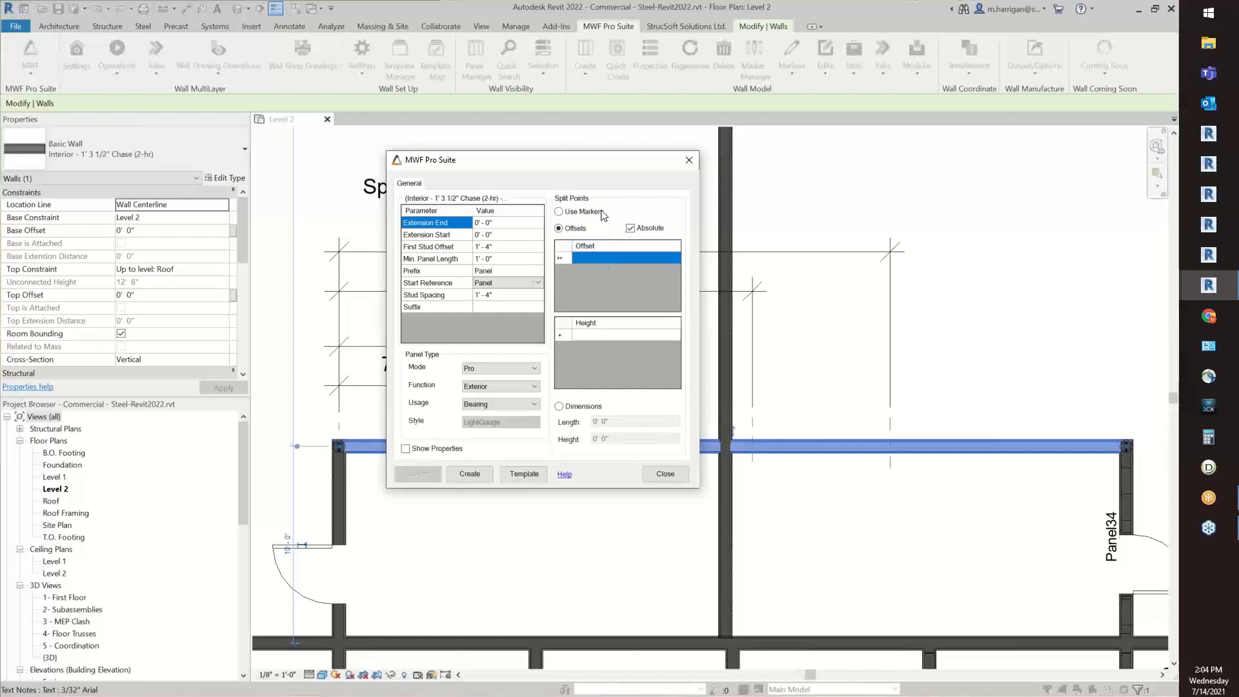
text(7)
click(607, 276)
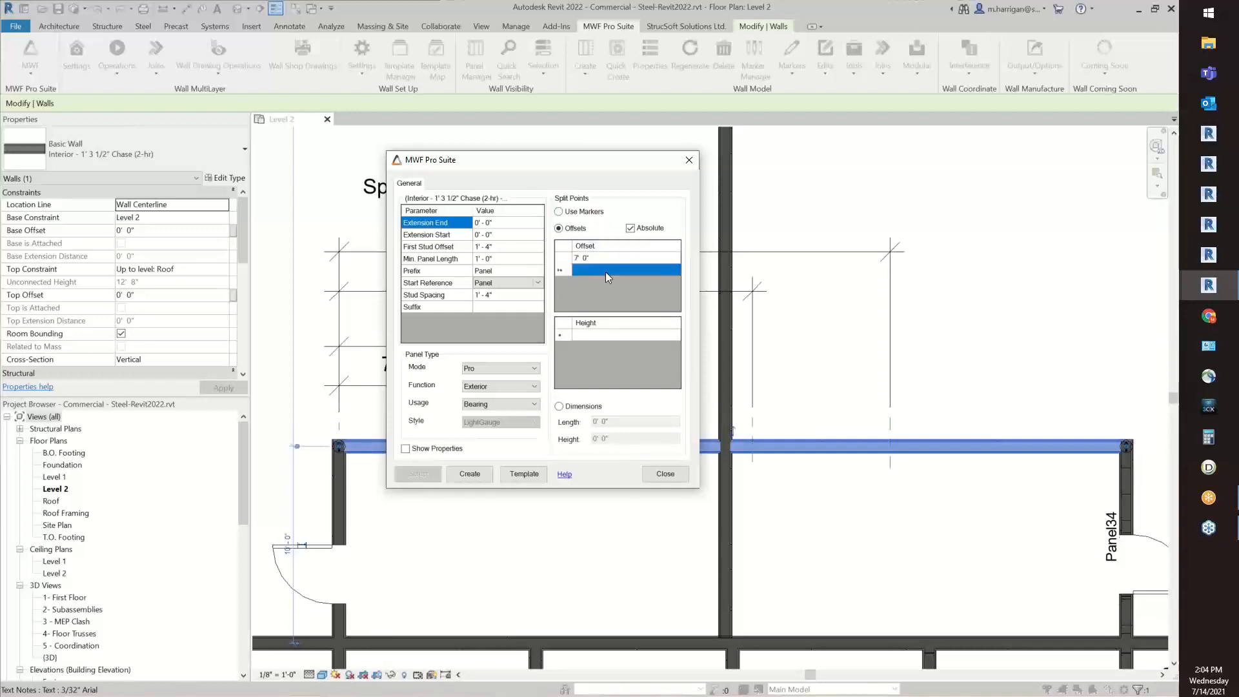
text(14)
key(Return)
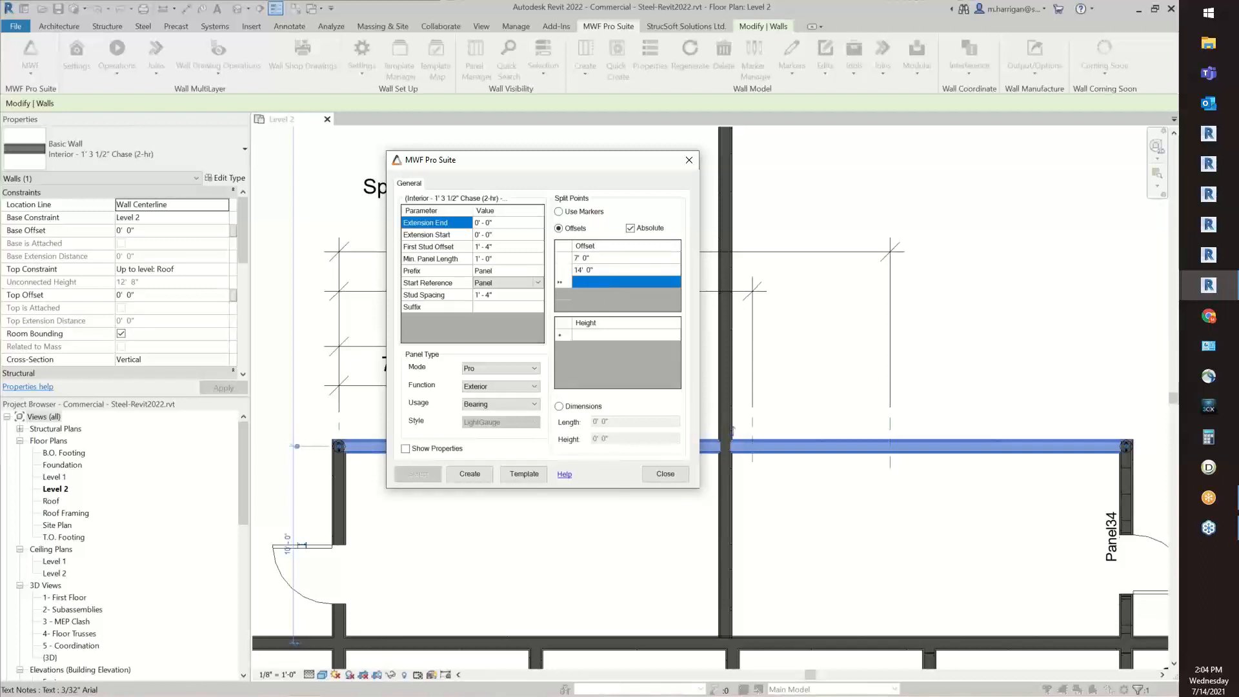
text(21)
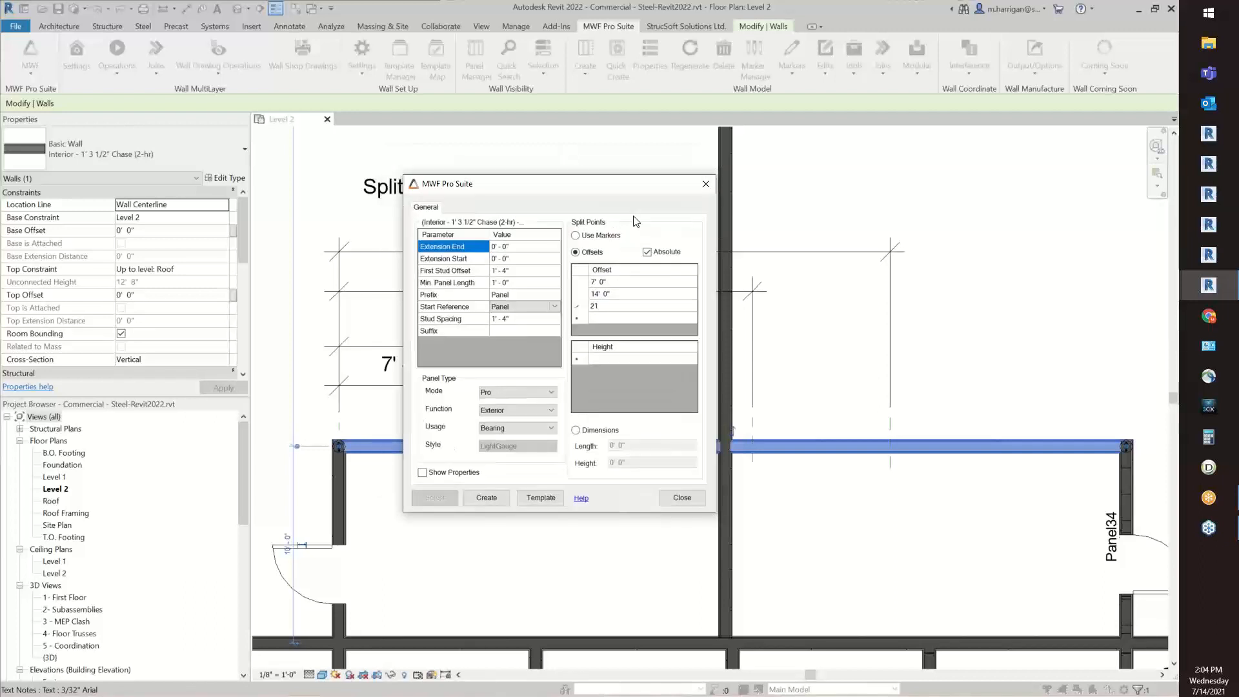
drag(633, 216, 965, 192)
click(978, 329)
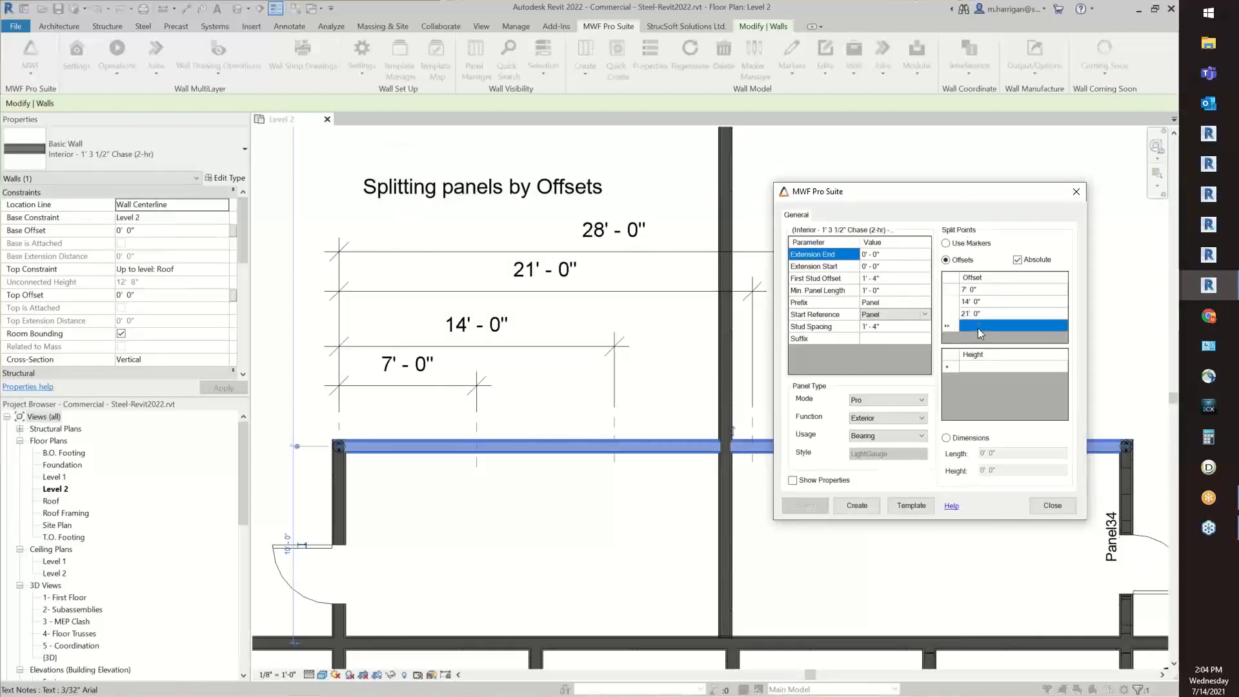
text(28)
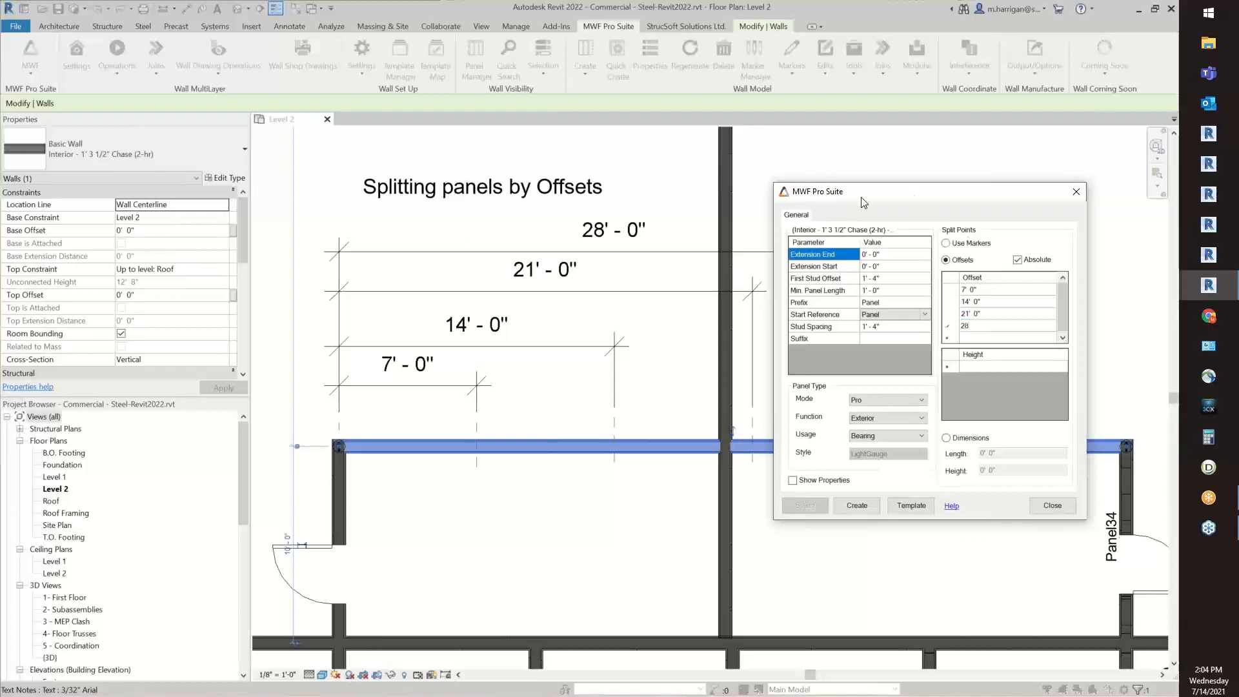
drag(863, 203, 489, 204)
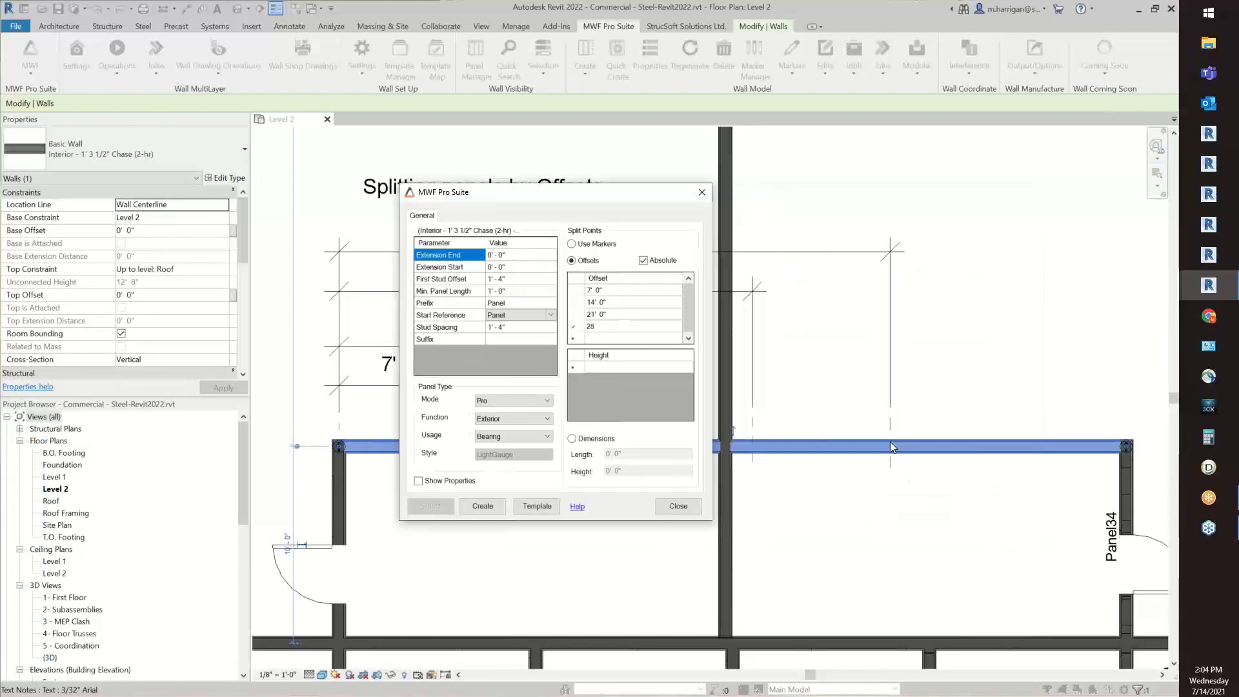
Check the Light Gauge template in the Template Manager and create the panels on the selected wall.
click(535, 506)
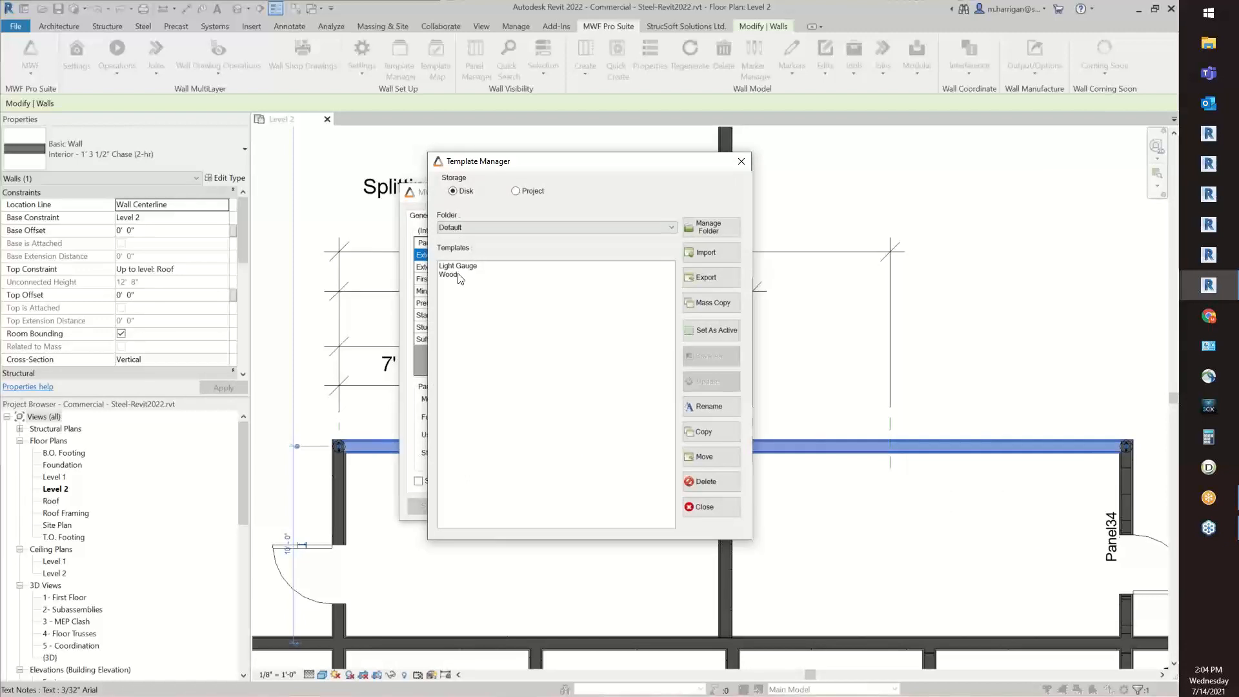
click(458, 266)
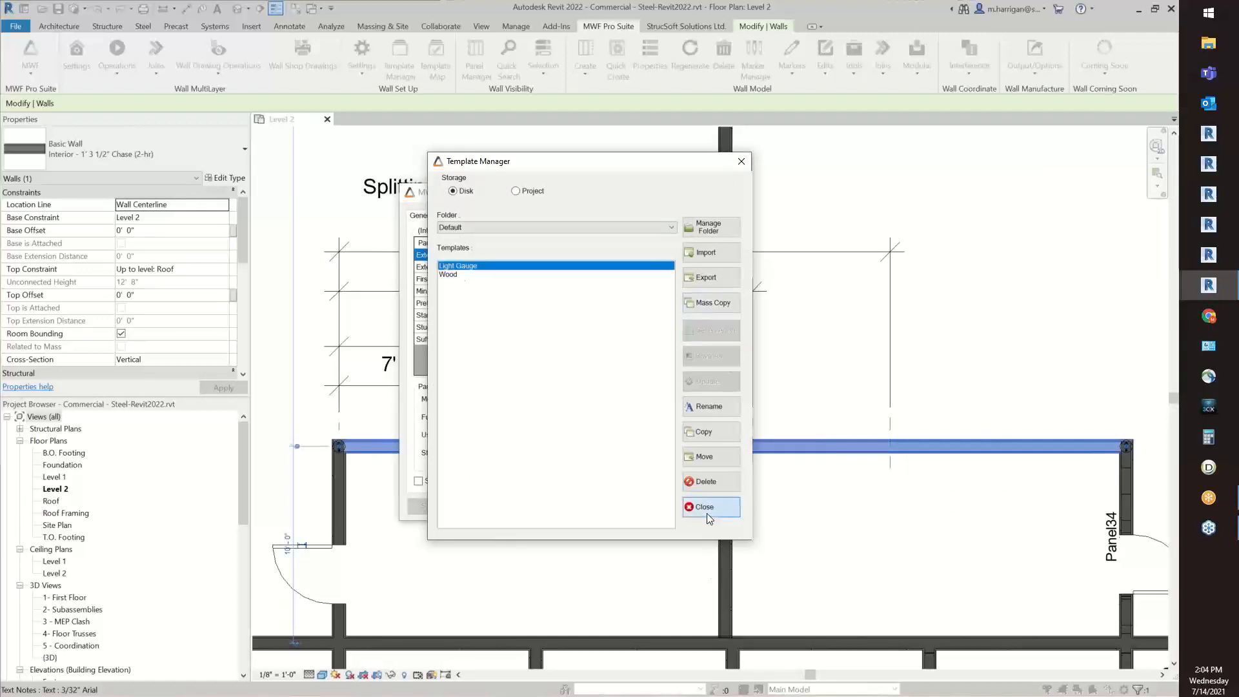
click(708, 514)
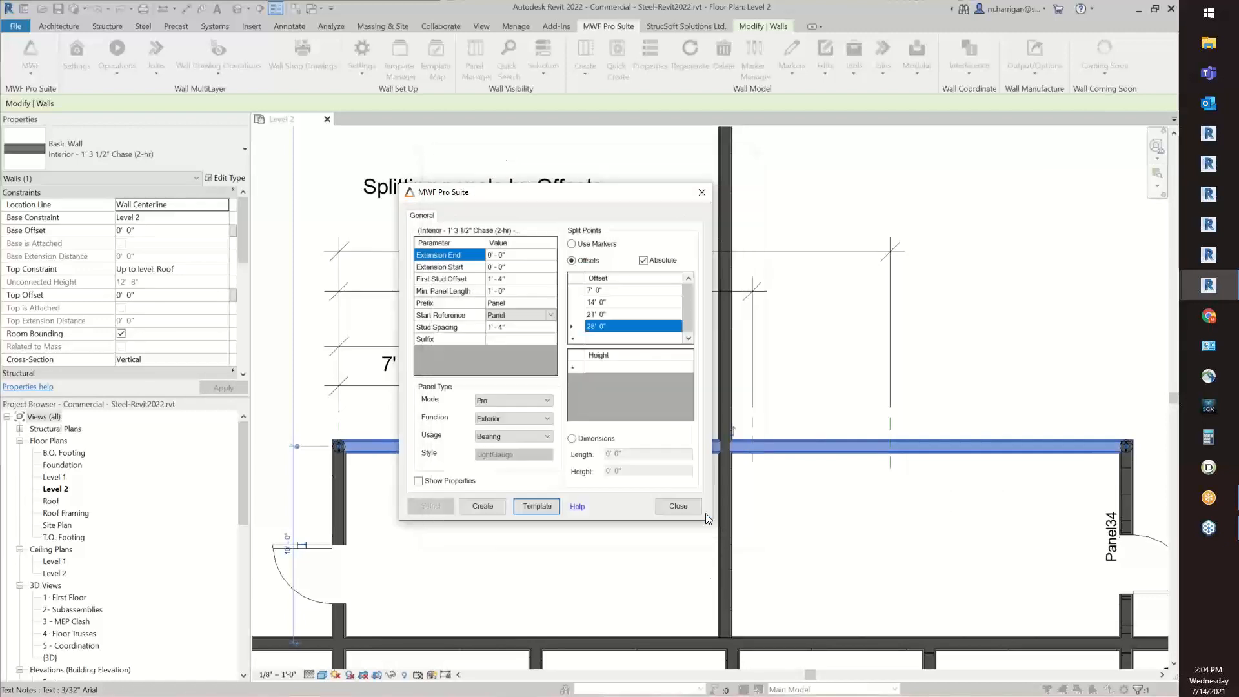
click(572, 363)
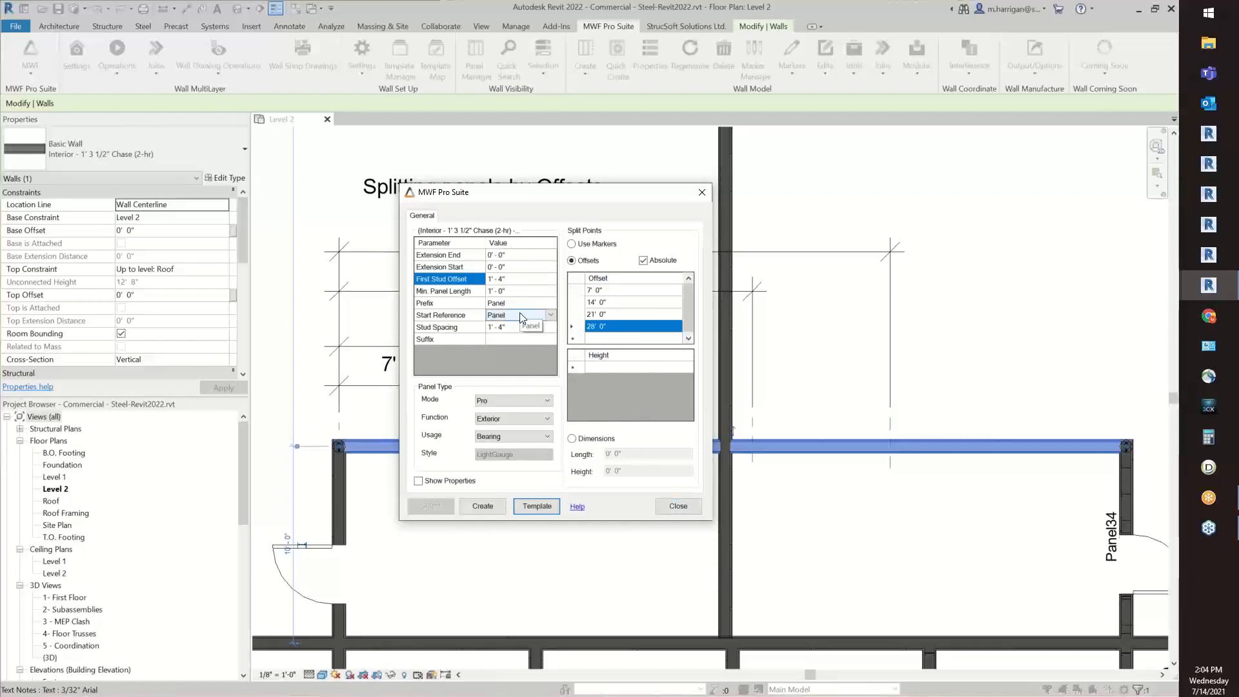
click(482, 506)
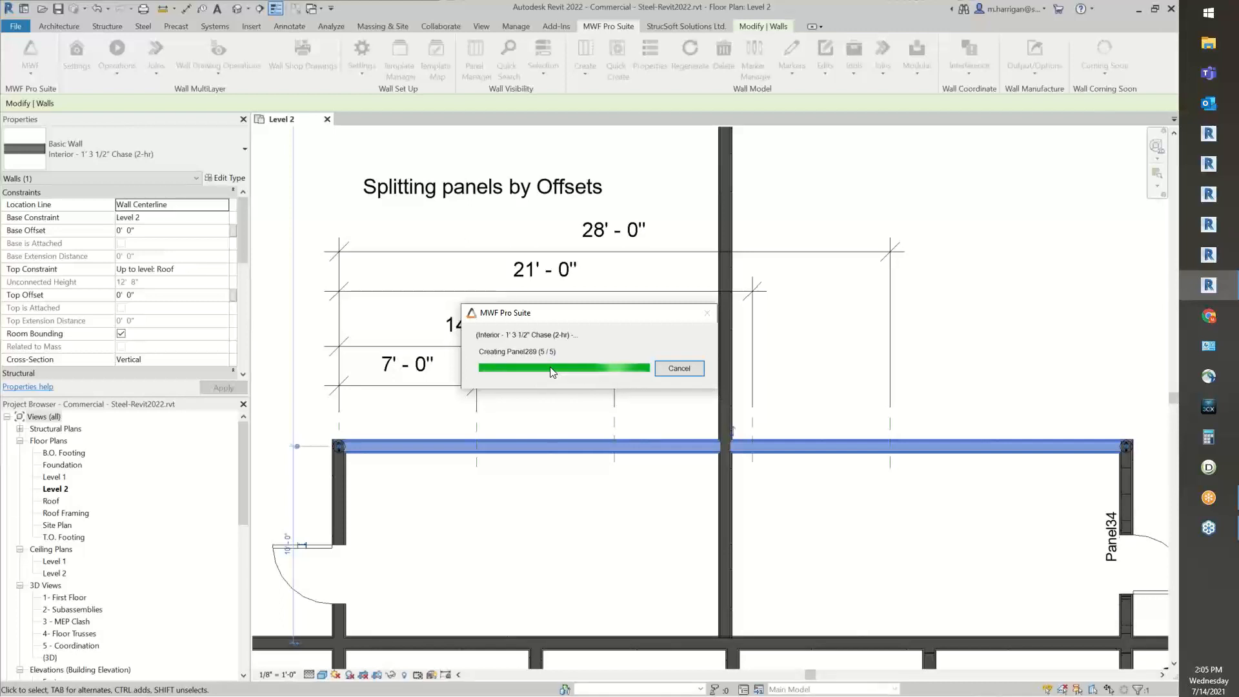
Inspect the container and description properties of the two end studs at the 7' split, and examine the stud layout at the 28' split.
click(547, 400)
scroll(516, 419, up, 5)
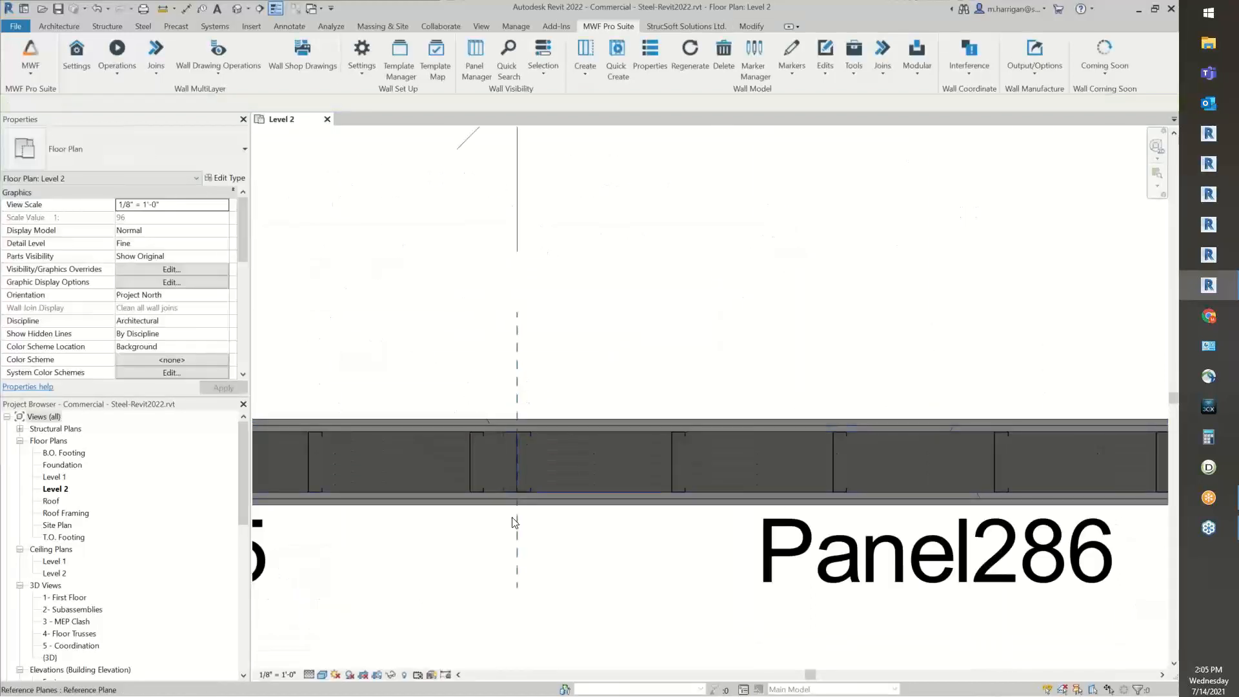
scroll(528, 429, up, 2)
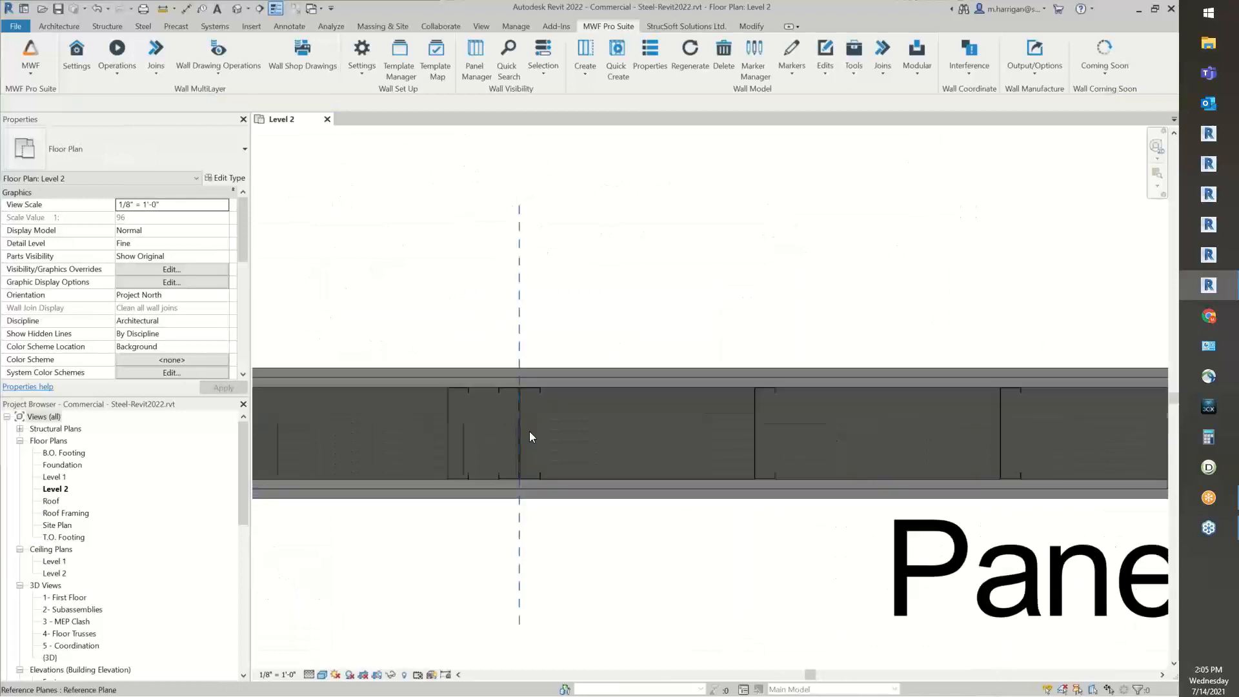
click(506, 389)
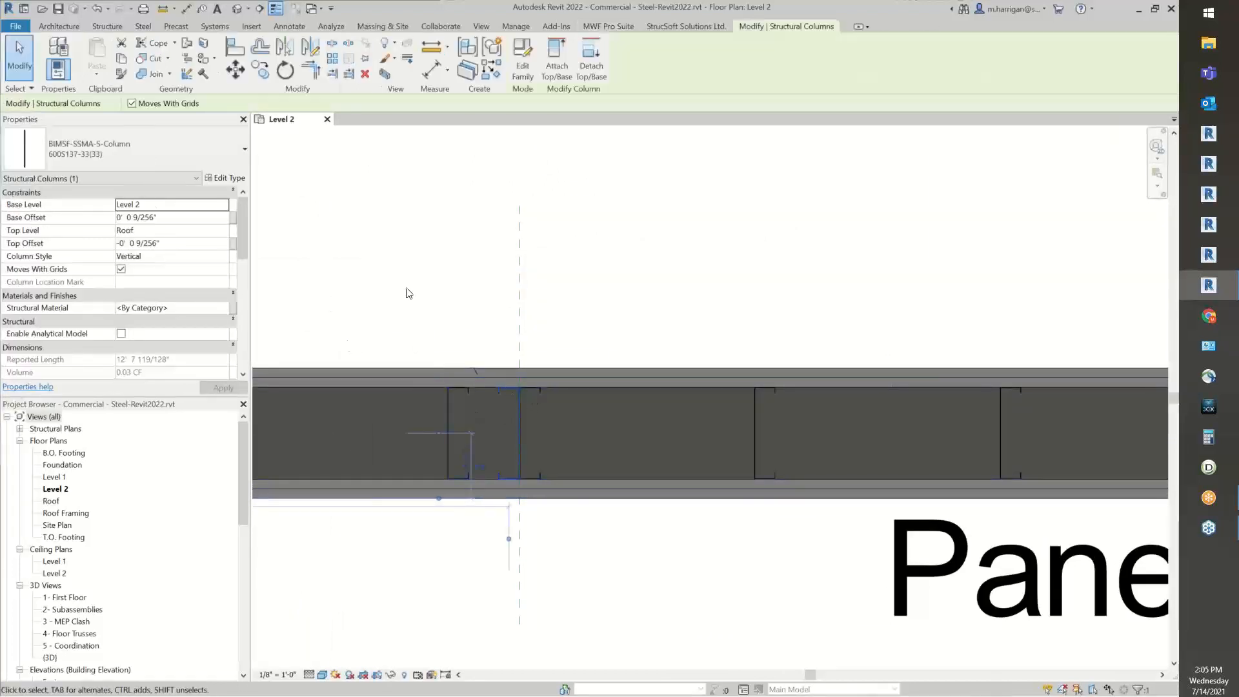
scroll(154, 307, down, 3)
scroll(158, 303, down, 3)
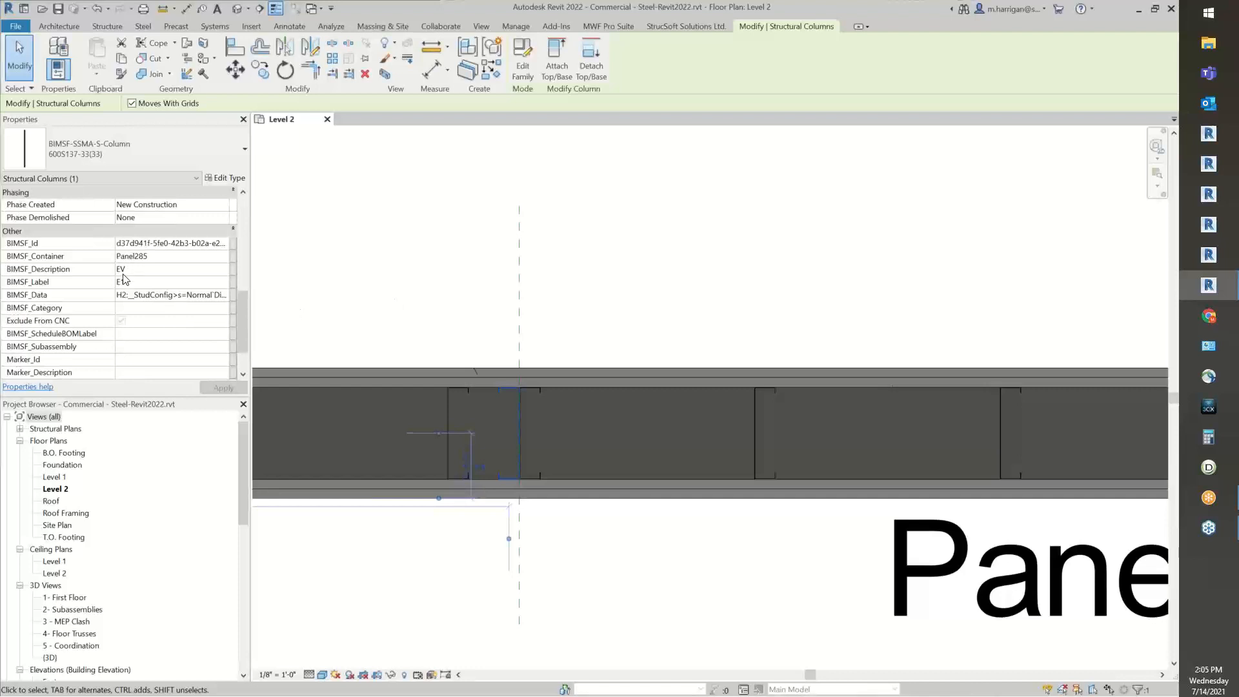
click(529, 390)
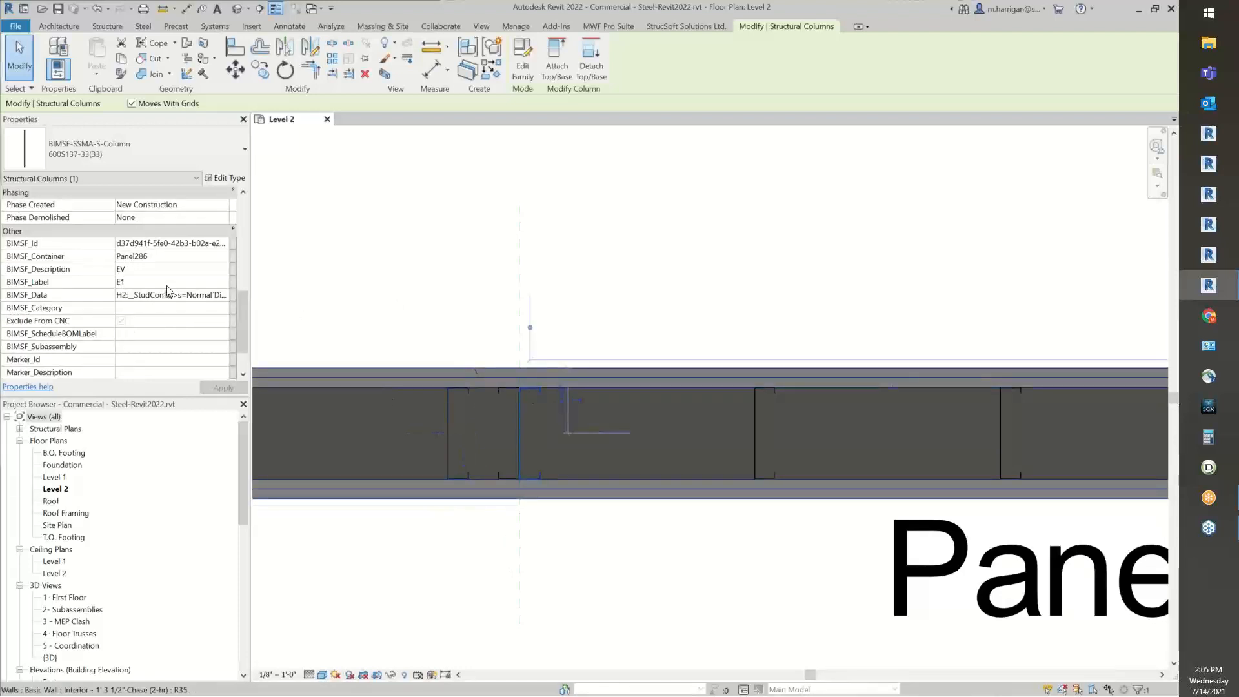
click(664, 311)
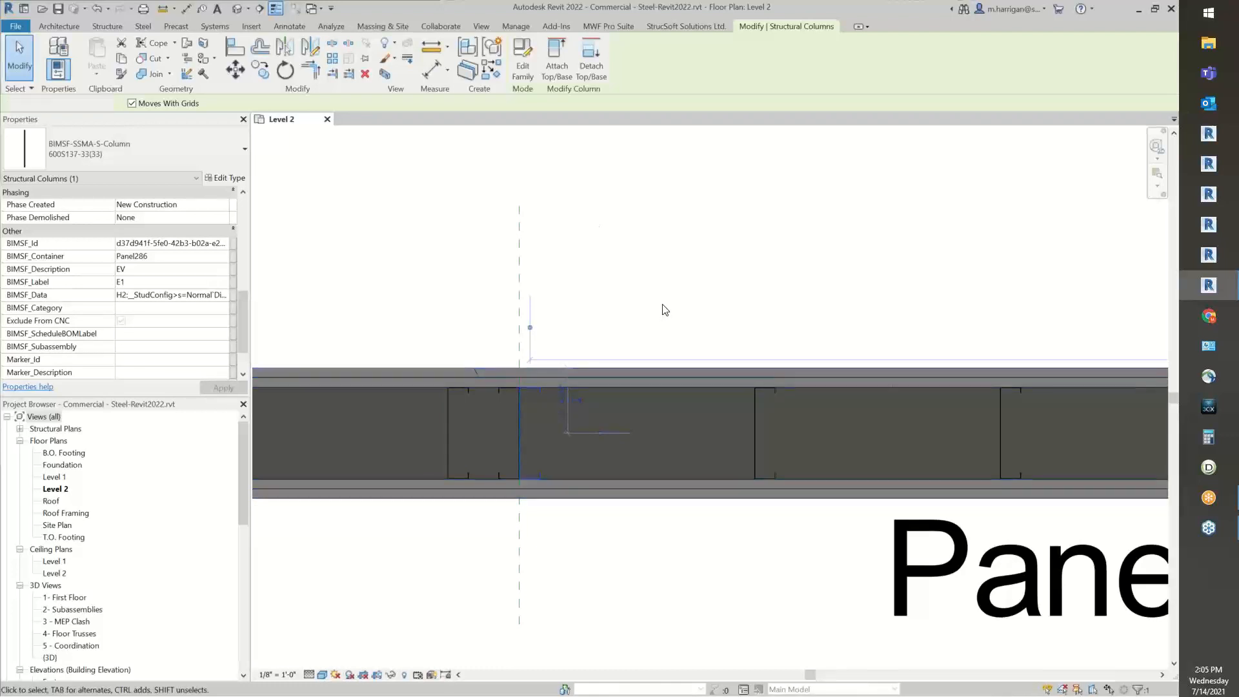
scroll(720, 332, down, 3)
scroll(807, 400, up, 5)
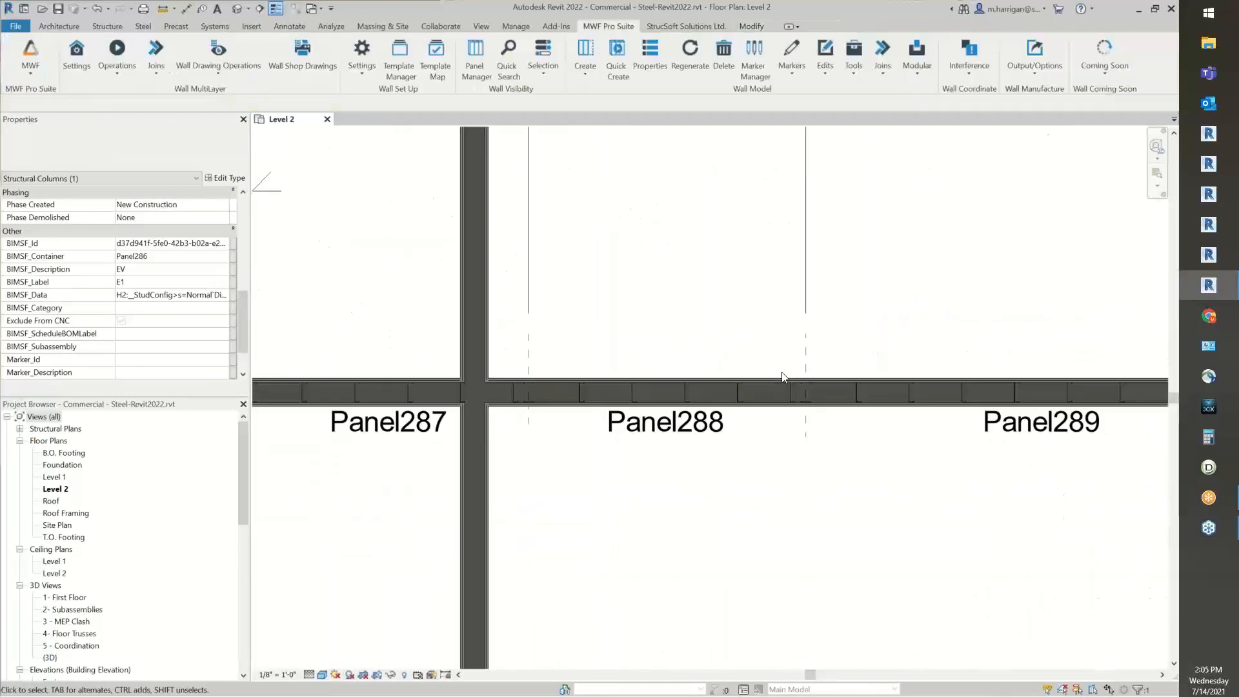
scroll(808, 402, up, 5)
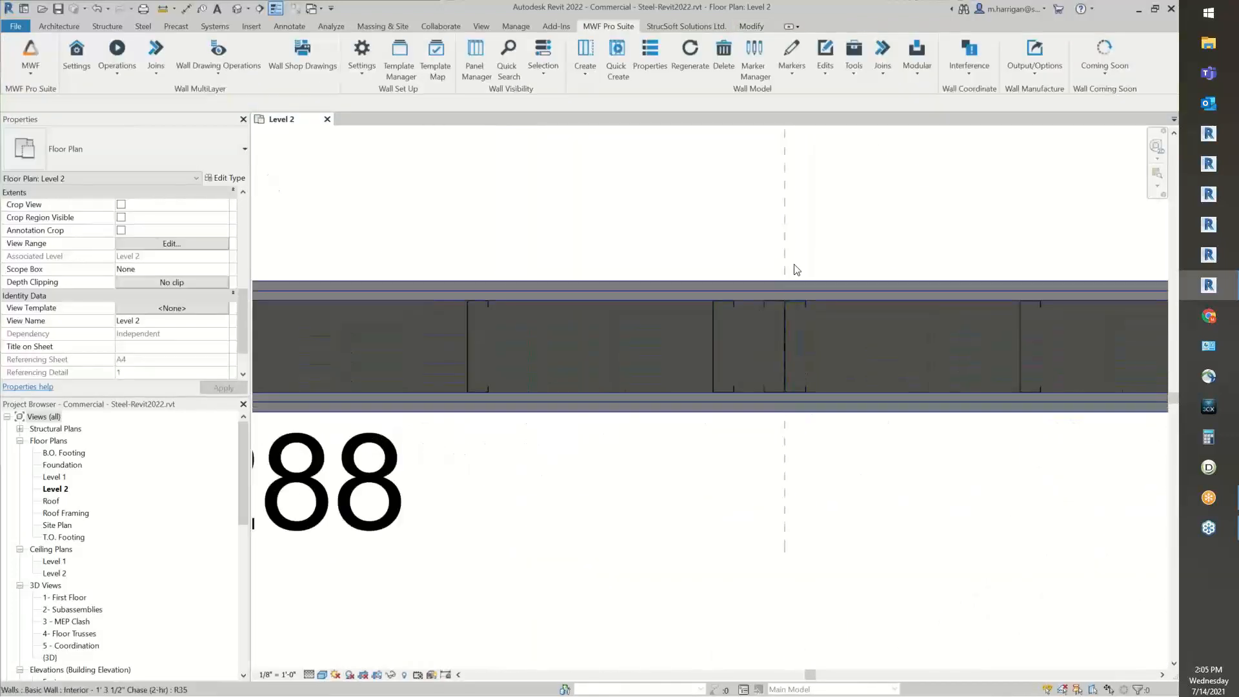
scroll(884, 353, down, 5)
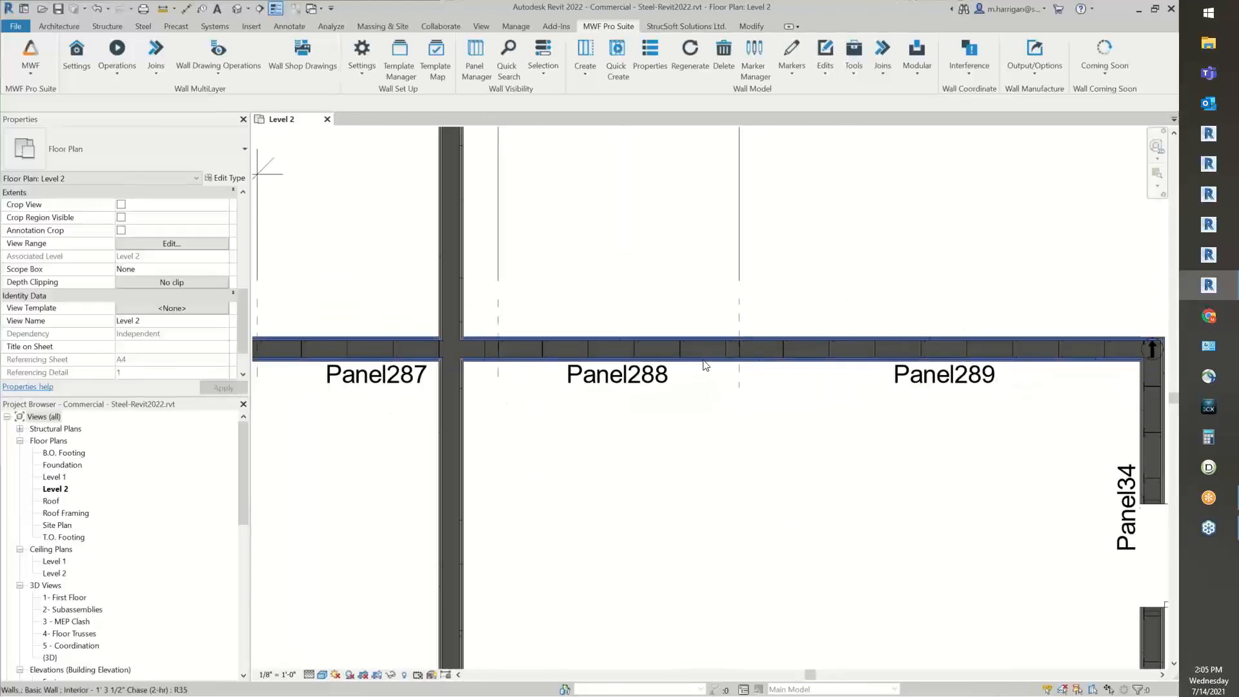
Select the panelized wall below the offset dimensions and delete all of its panels.
click(608, 391)
scroll(608, 391, down, 1)
middle_drag(464, 434, 705, 469)
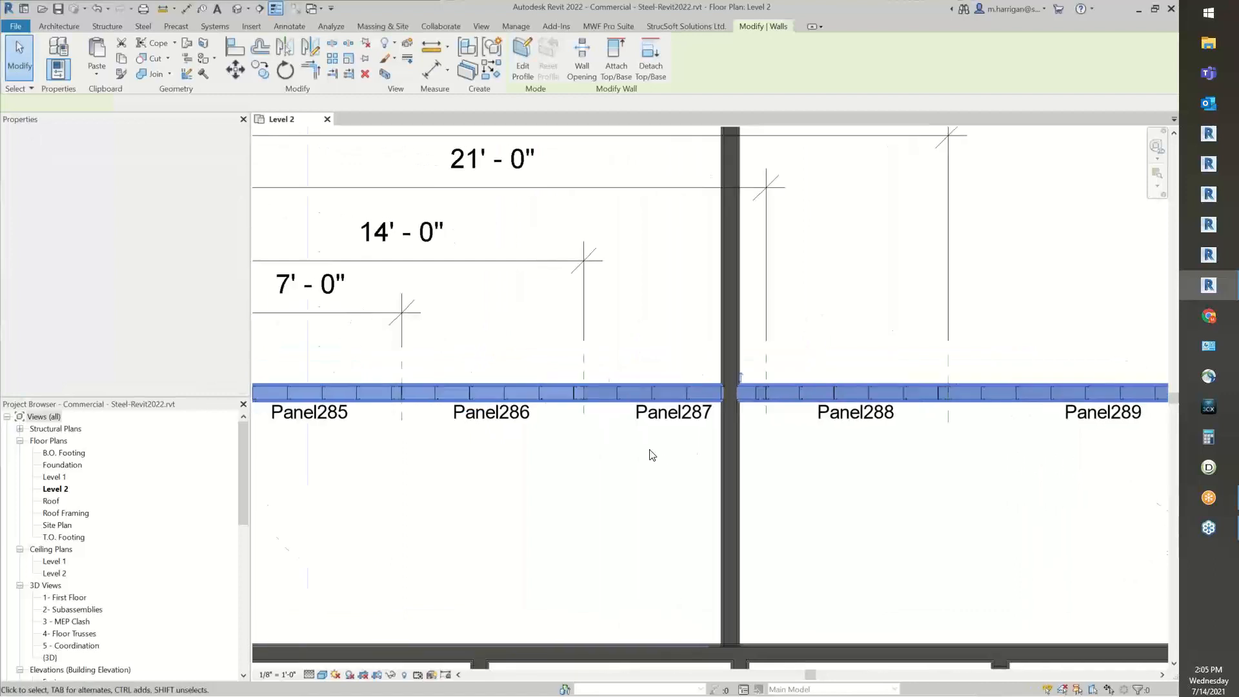
scroll(650, 450, down, 1)
scroll(650, 455, down, 1)
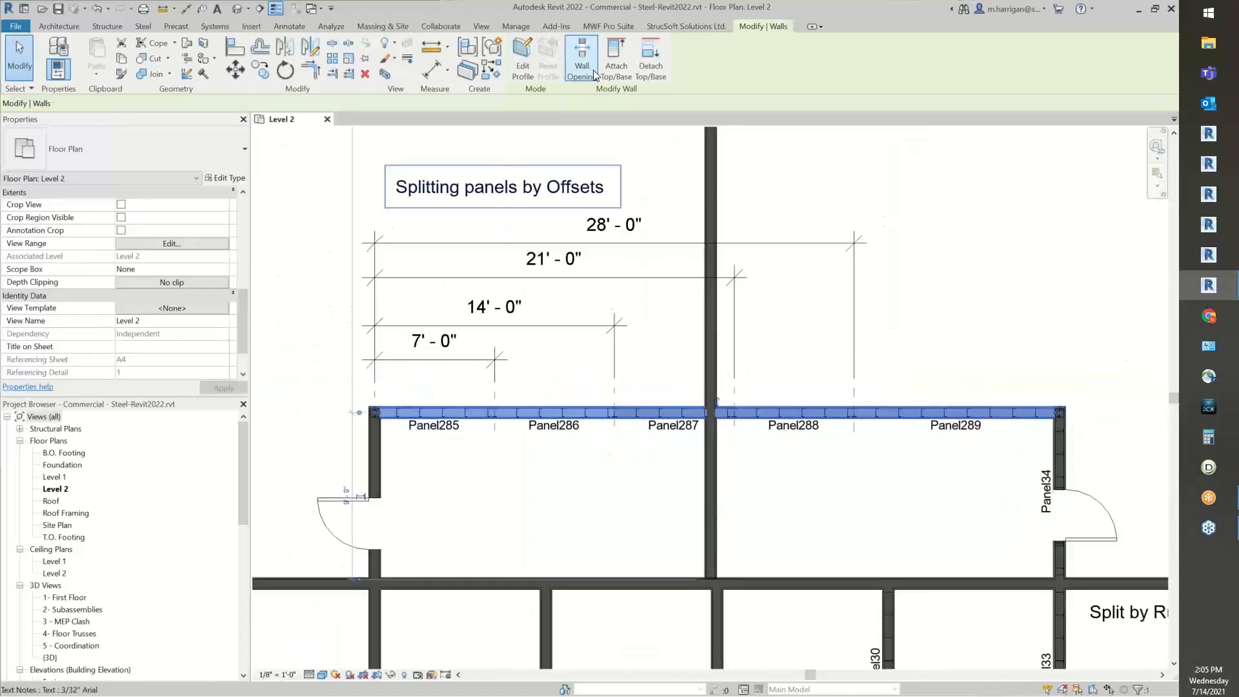
click(615, 26)
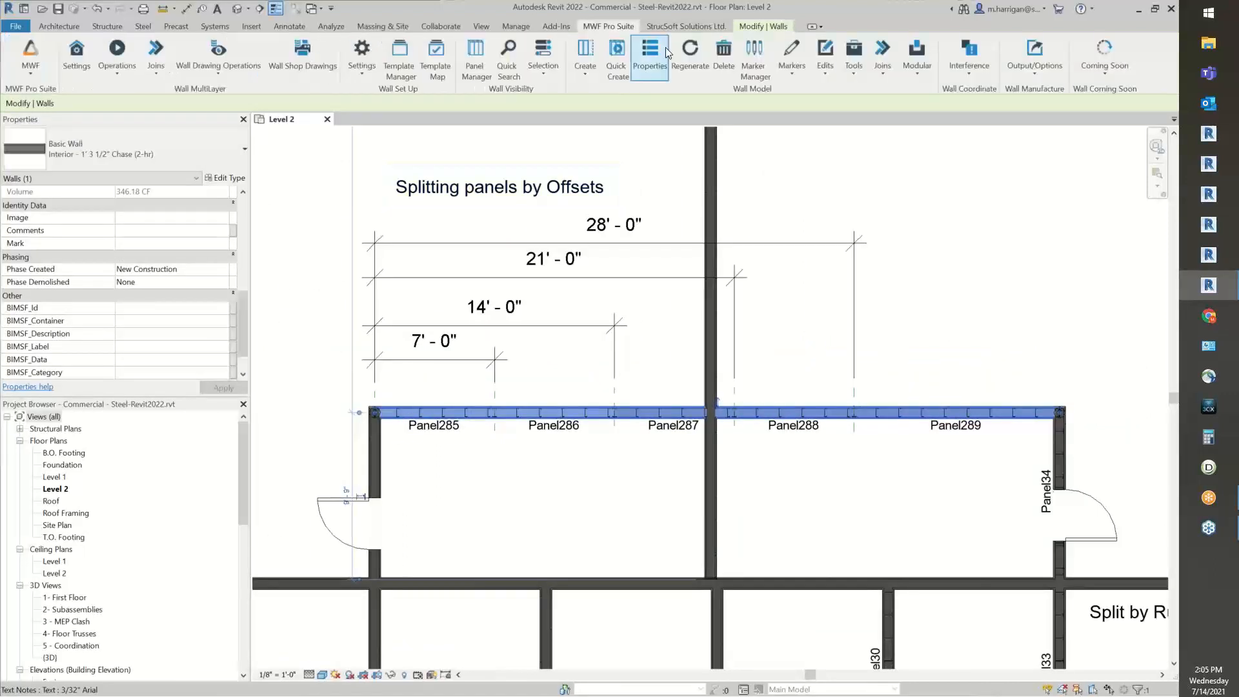
click(719, 65)
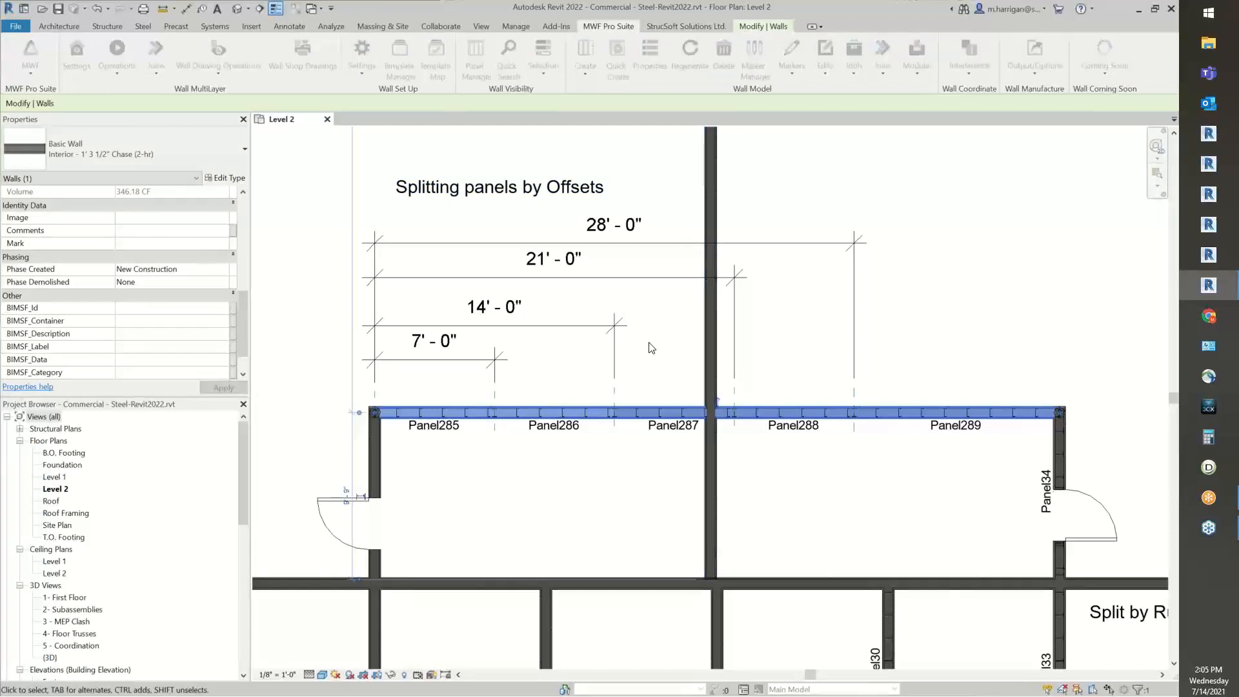
click(525, 425)
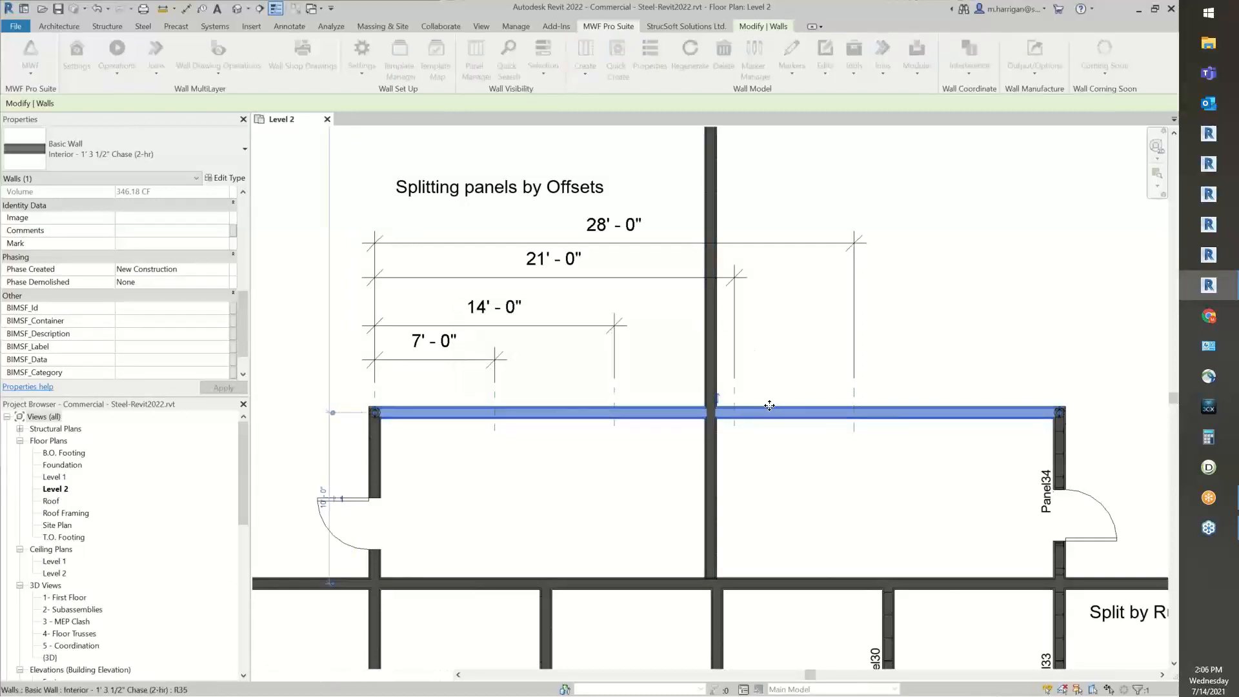
Switch the split points to Offsets with Absolute off, enter offsets of 7', 21' and 8', and create the panels on the wall.
click(626, 257)
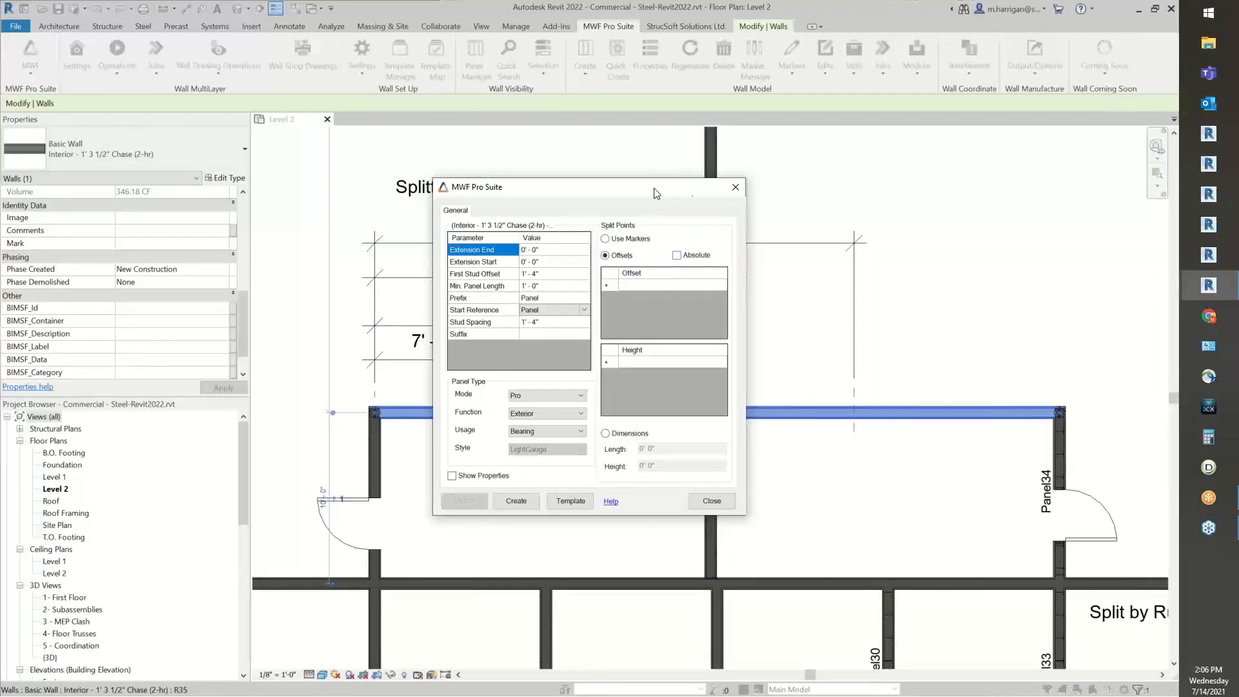
drag(686, 194, 893, 151)
click(855, 244)
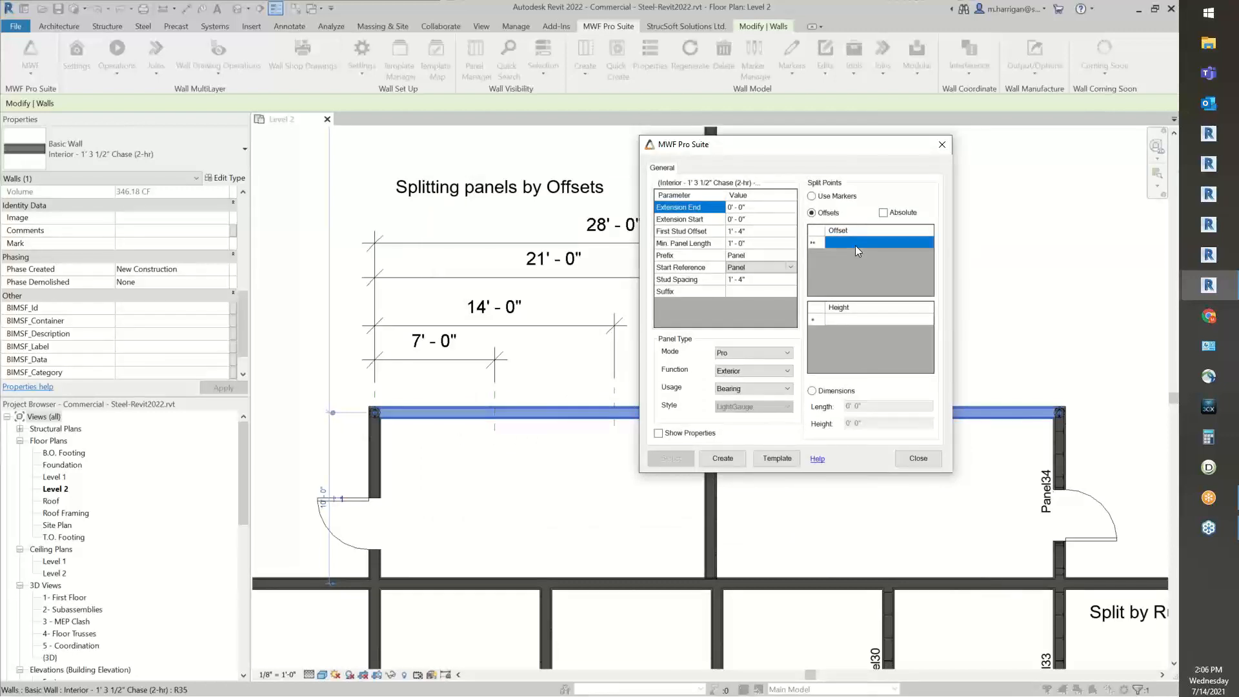
text(7)
click(866, 255)
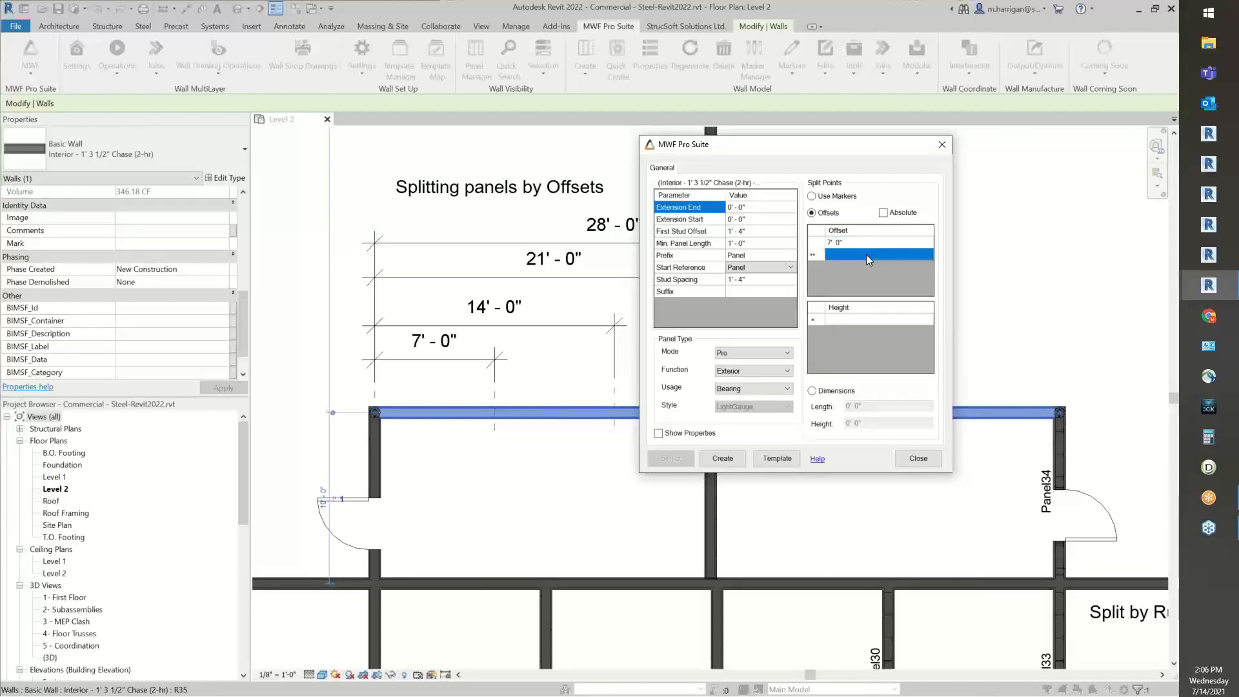
text(2)
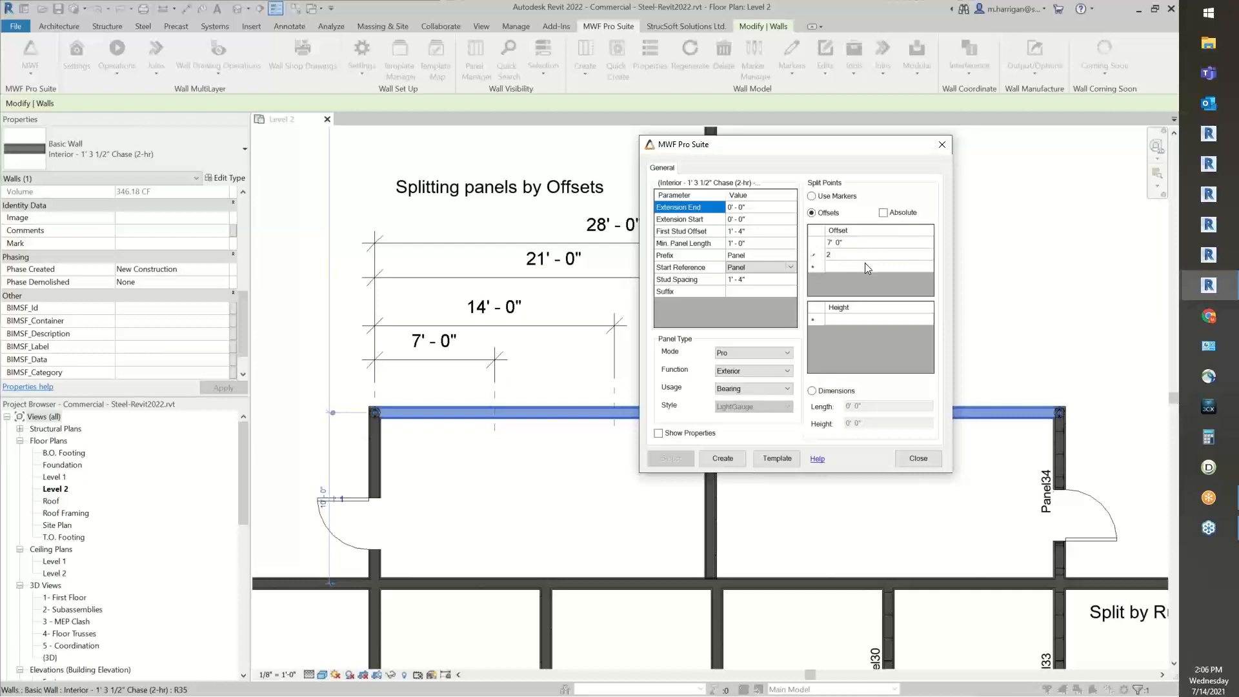
text(1)
click(863, 269)
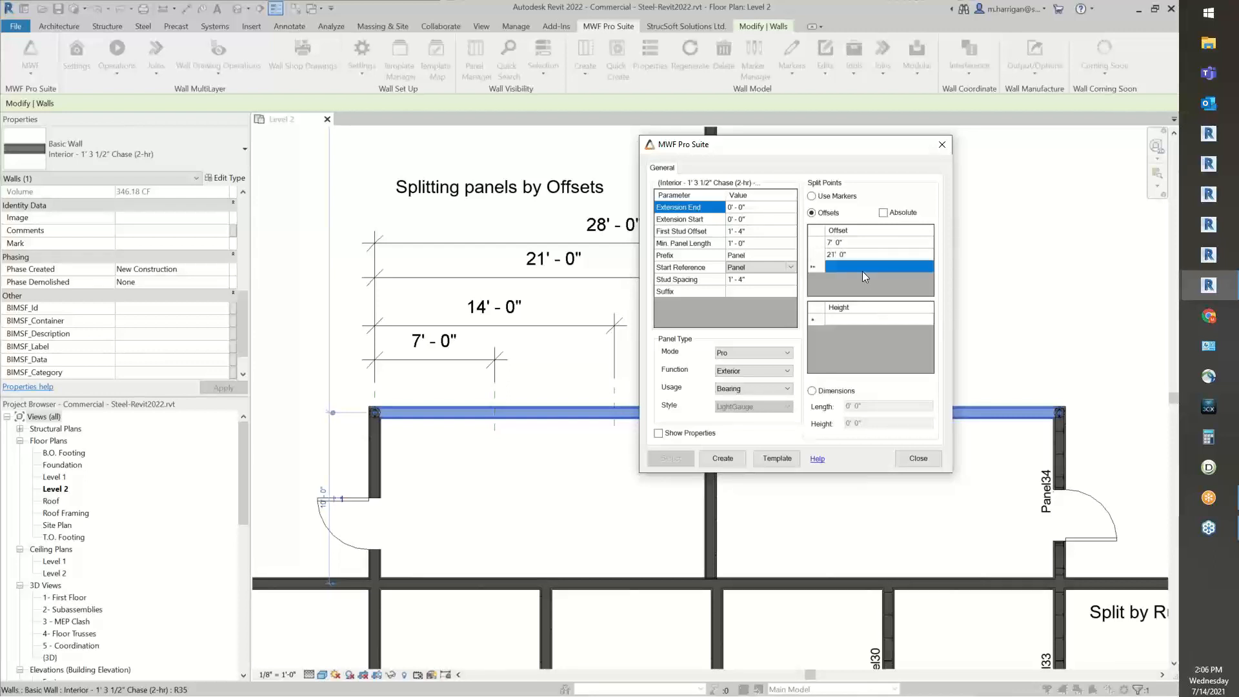
text(8)
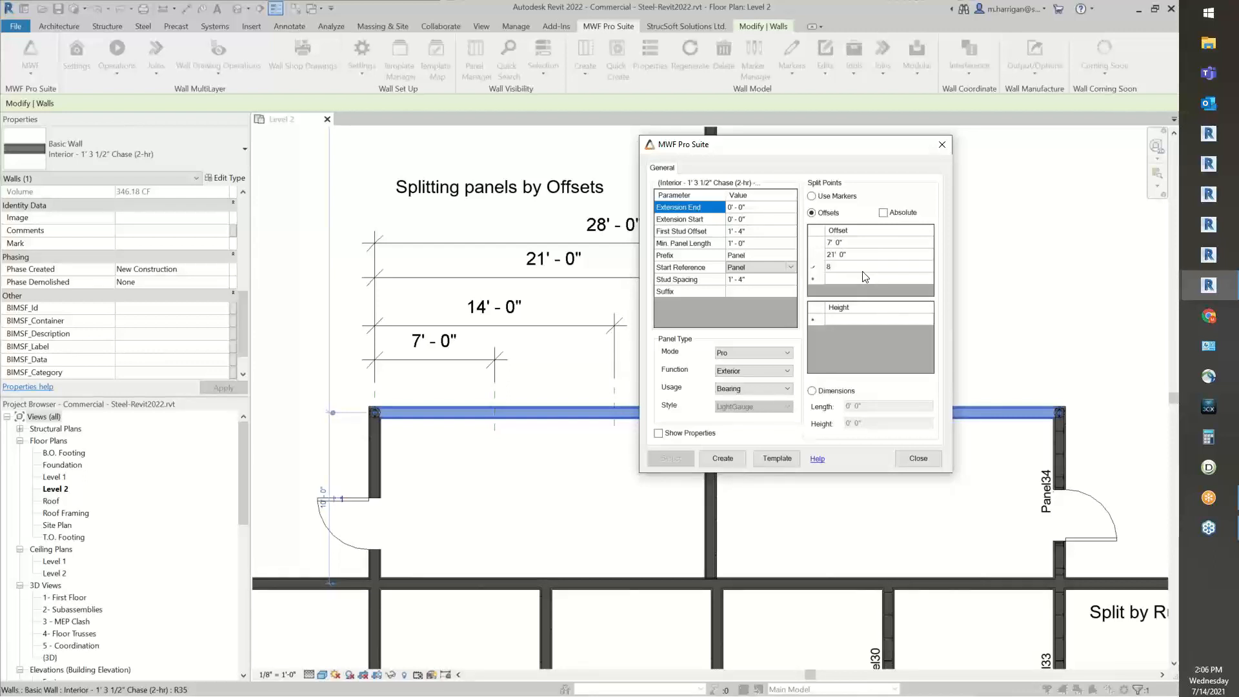
click(723, 459)
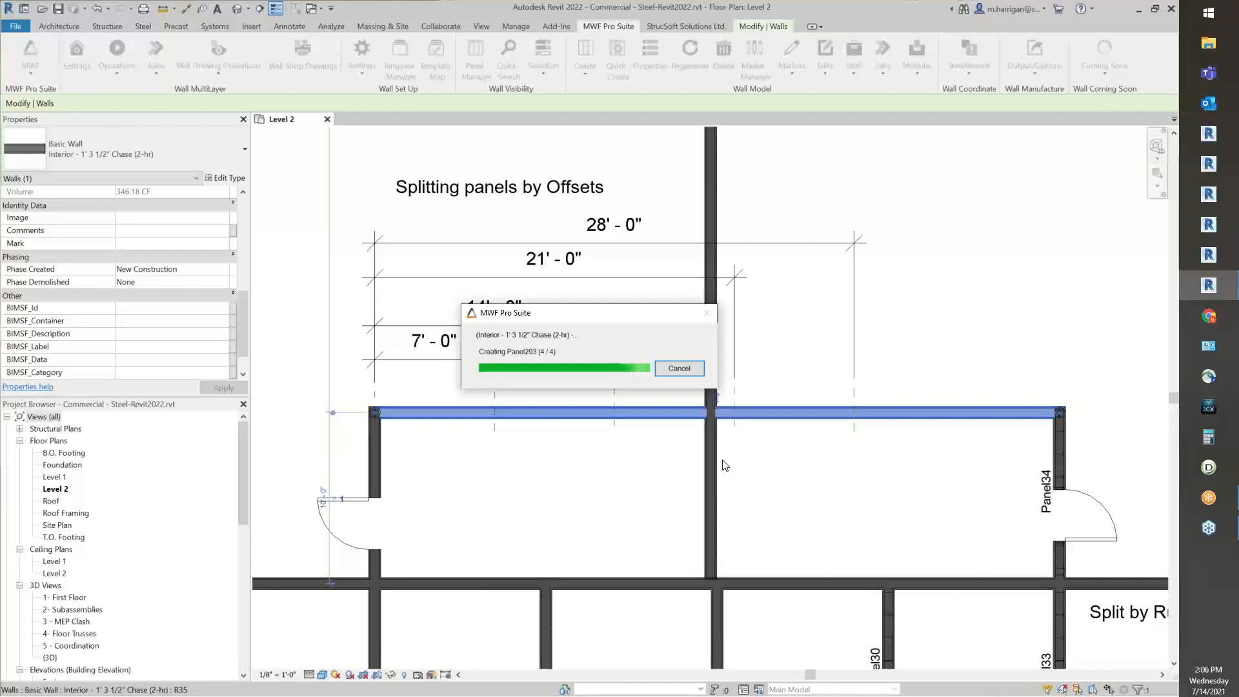
Add an aligned dimension above the wall between the split at 7' and the split at 28'.
click(503, 476)
scroll(464, 414, up, 5)
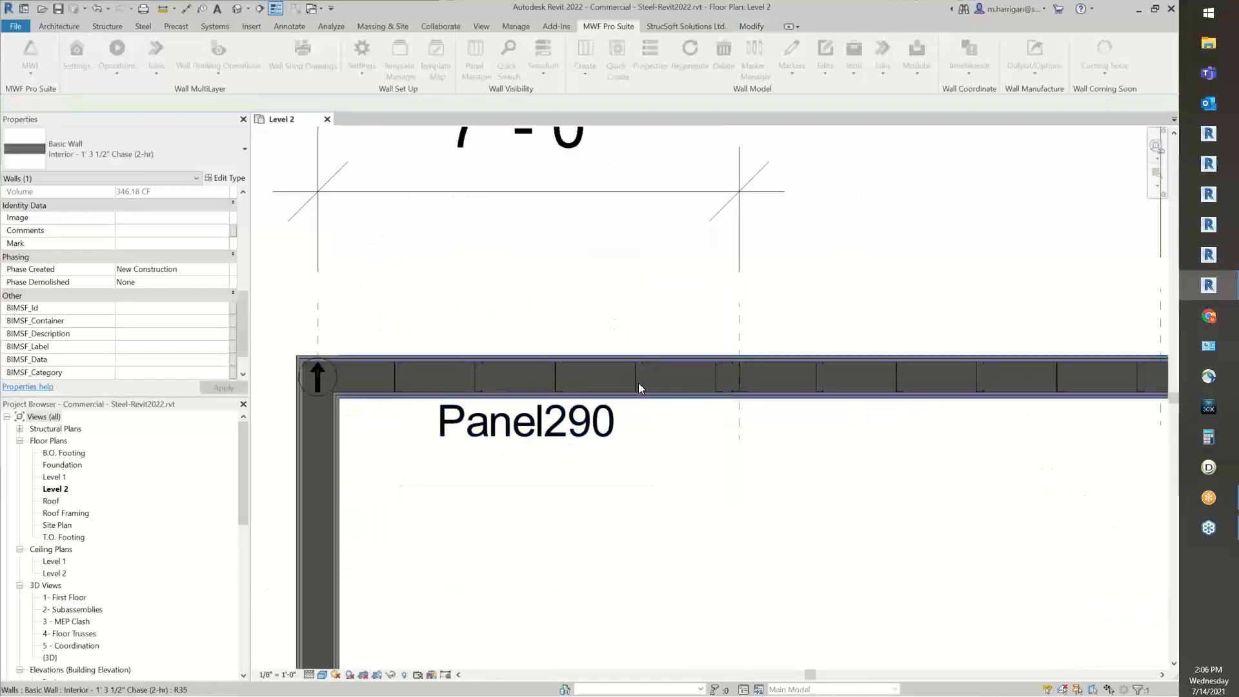
scroll(764, 378, up, 2)
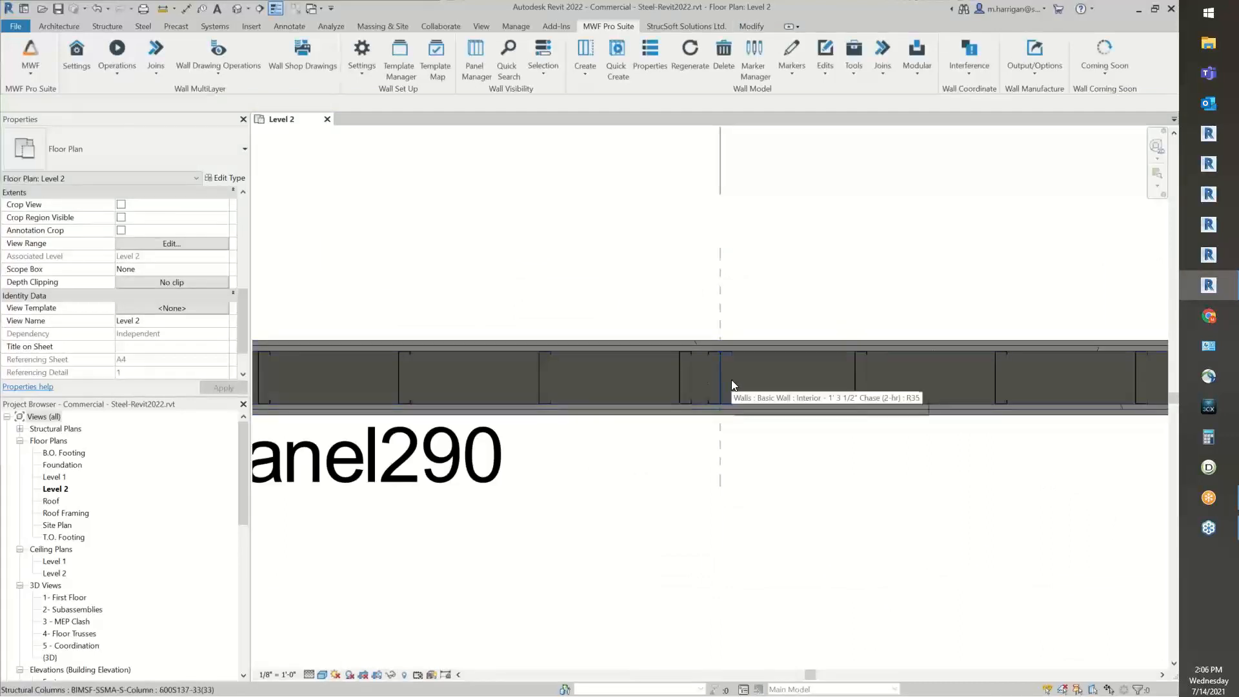
key(d)
key(i)
scroll(714, 368, up, 2)
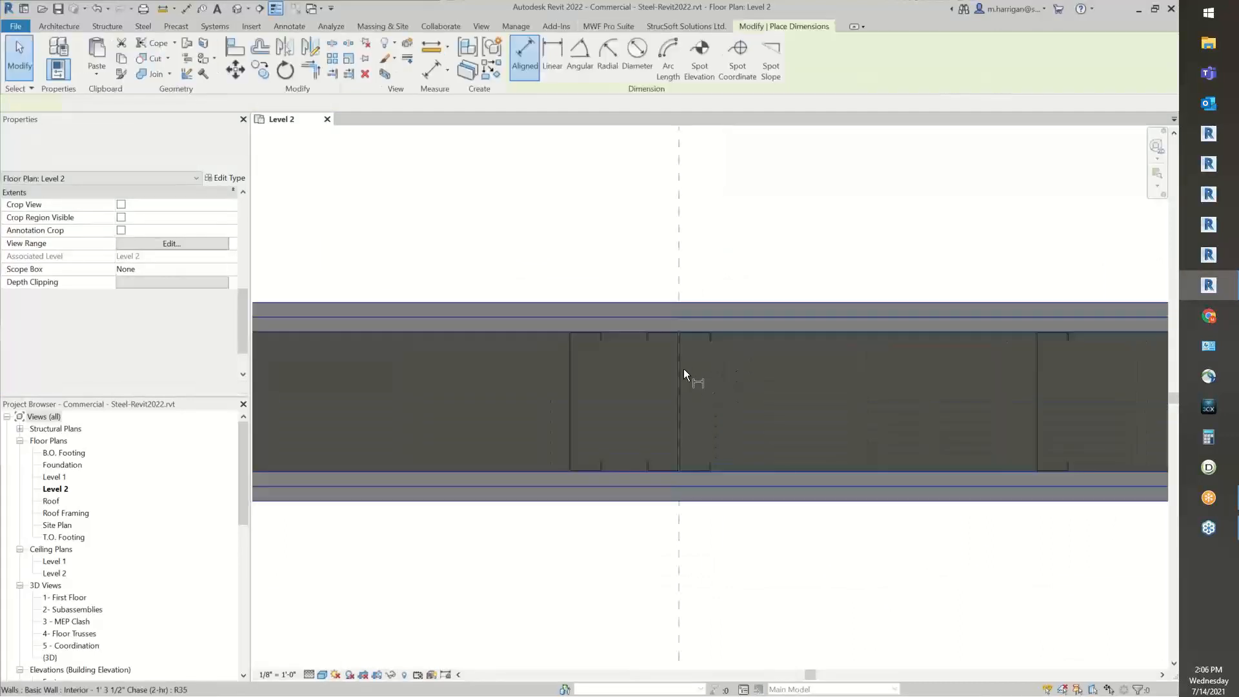
click(680, 286)
scroll(462, 340, down, 3)
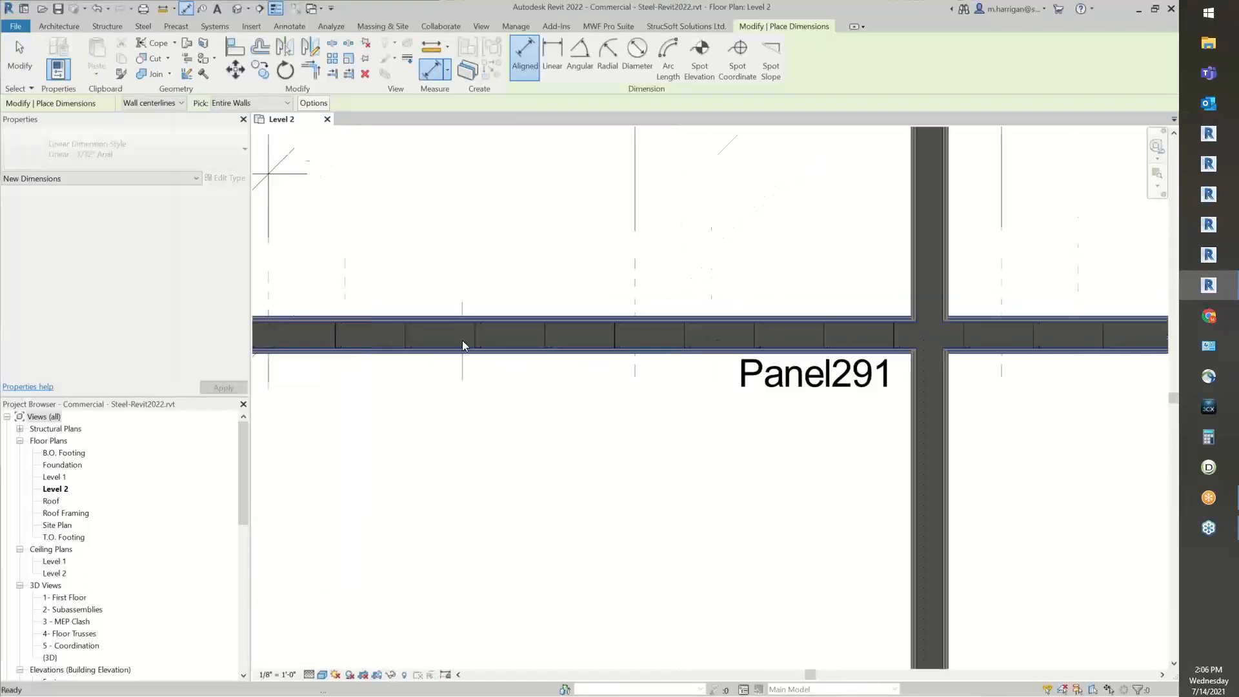
middle_drag(797, 424, 409, 470)
middle_drag(916, 442, 579, 465)
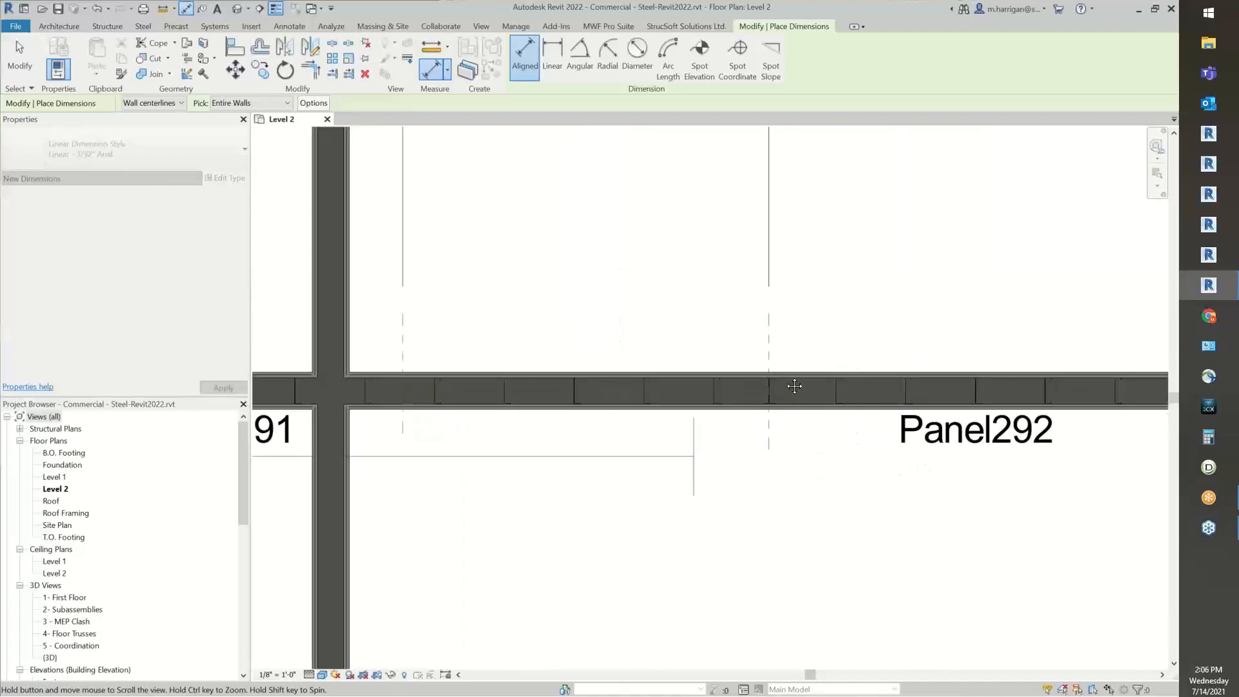
scroll(784, 375, up, 5)
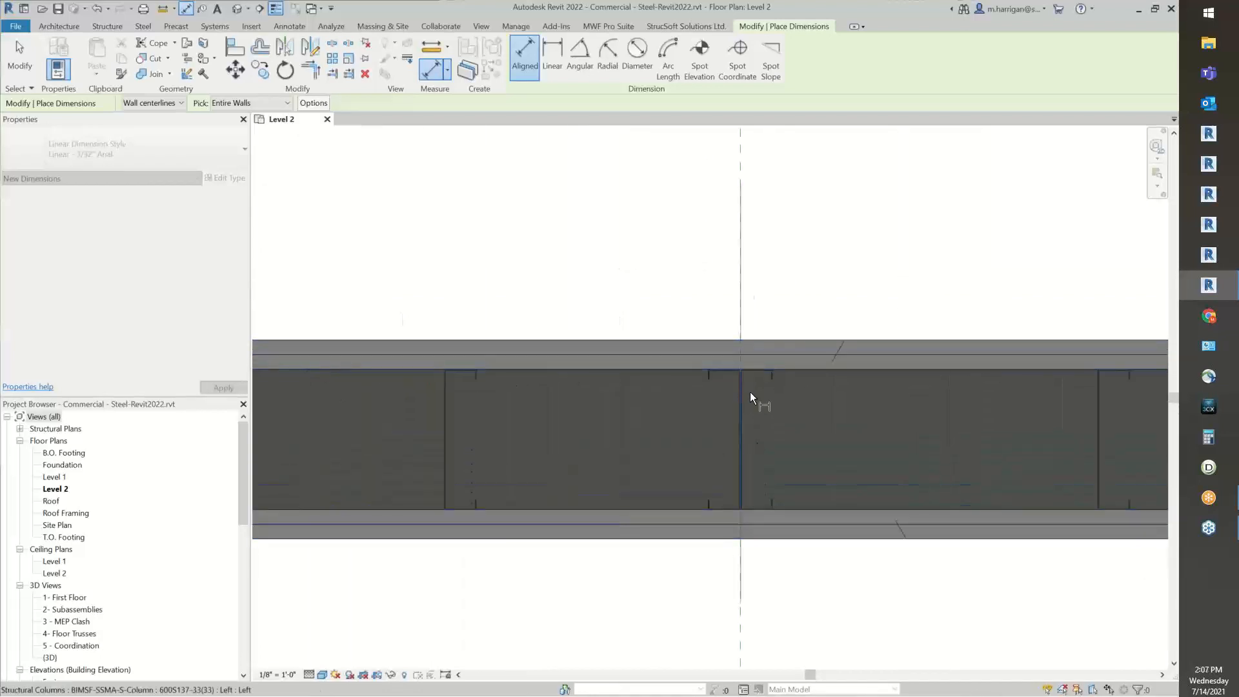
scroll(742, 394, down, 4)
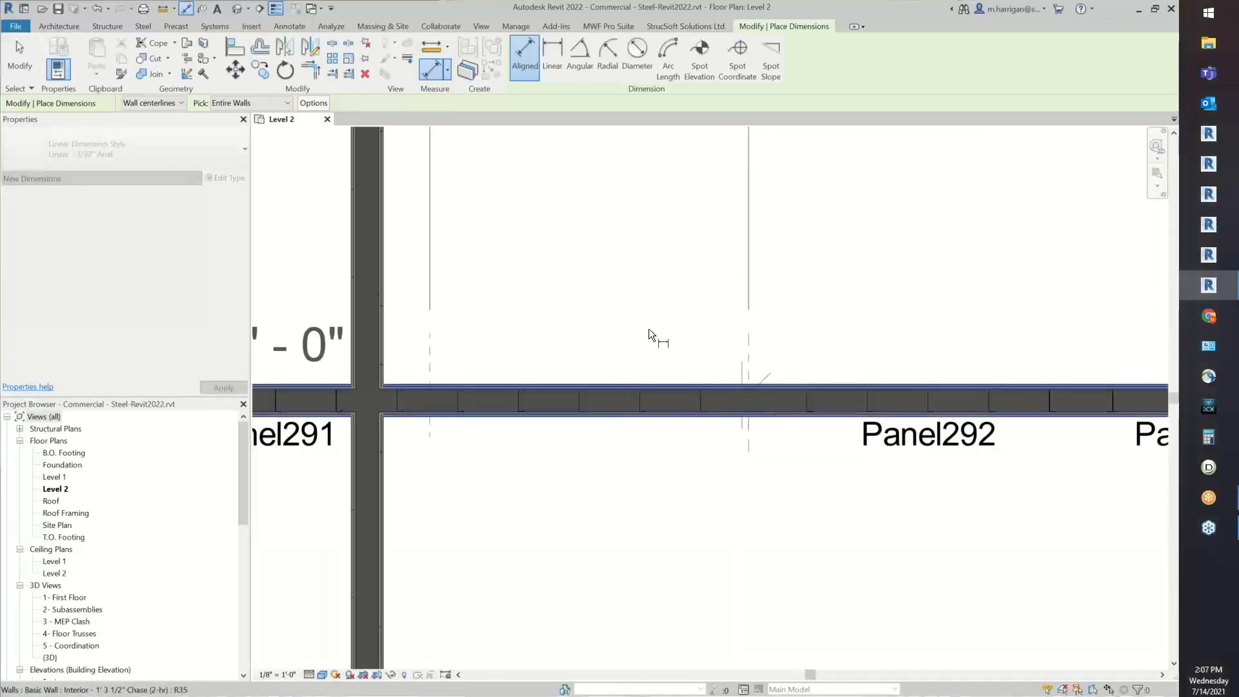
click(652, 315)
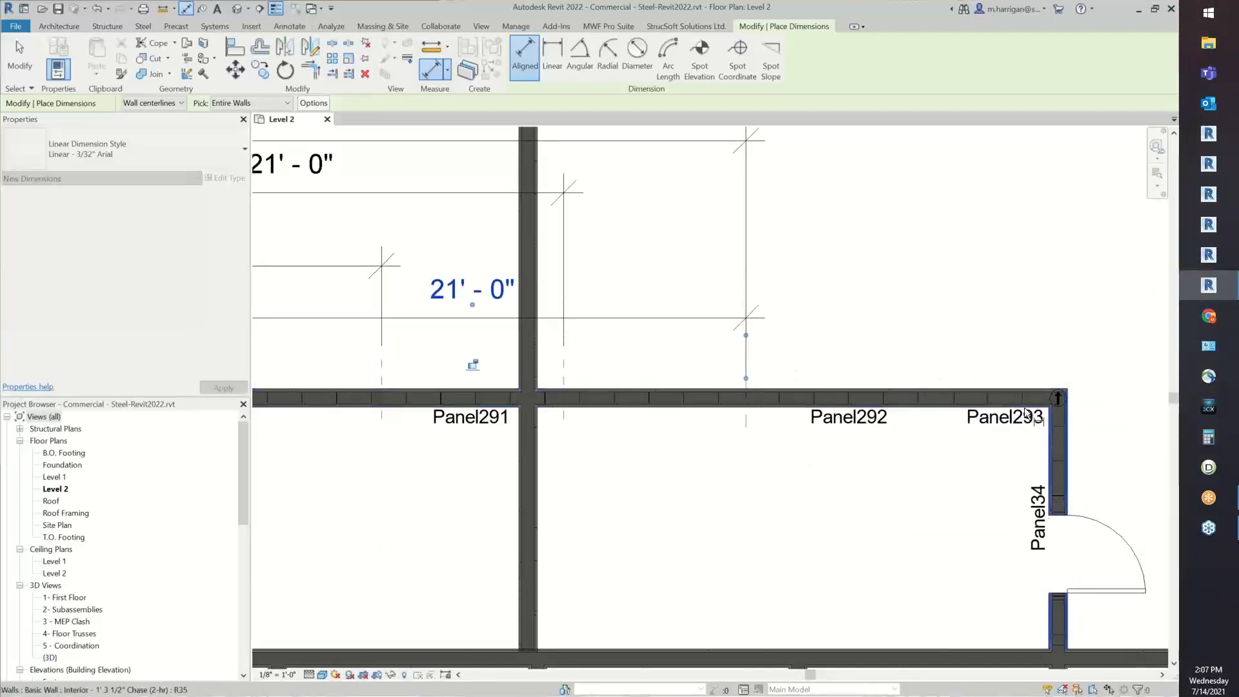
Add an aligned dimension from the 28' reference plane to the stud split between Panel292 and Panel293.
scroll(1026, 409, up, 2)
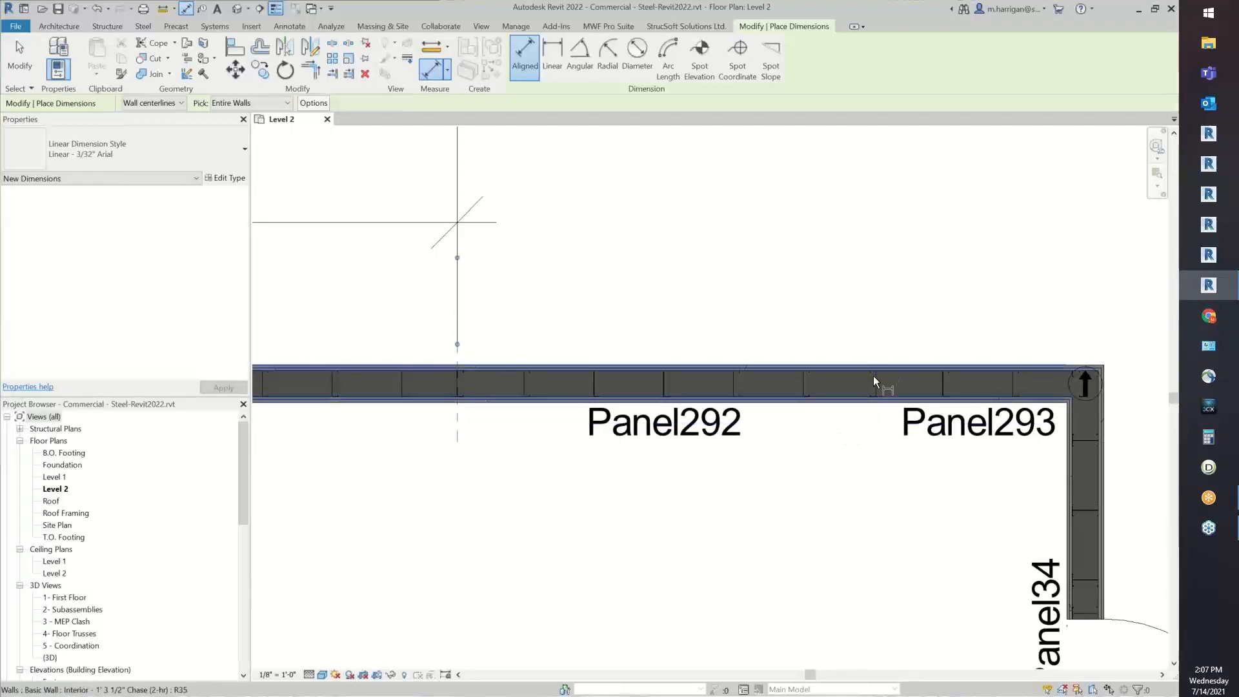
scroll(873, 375, up, 5)
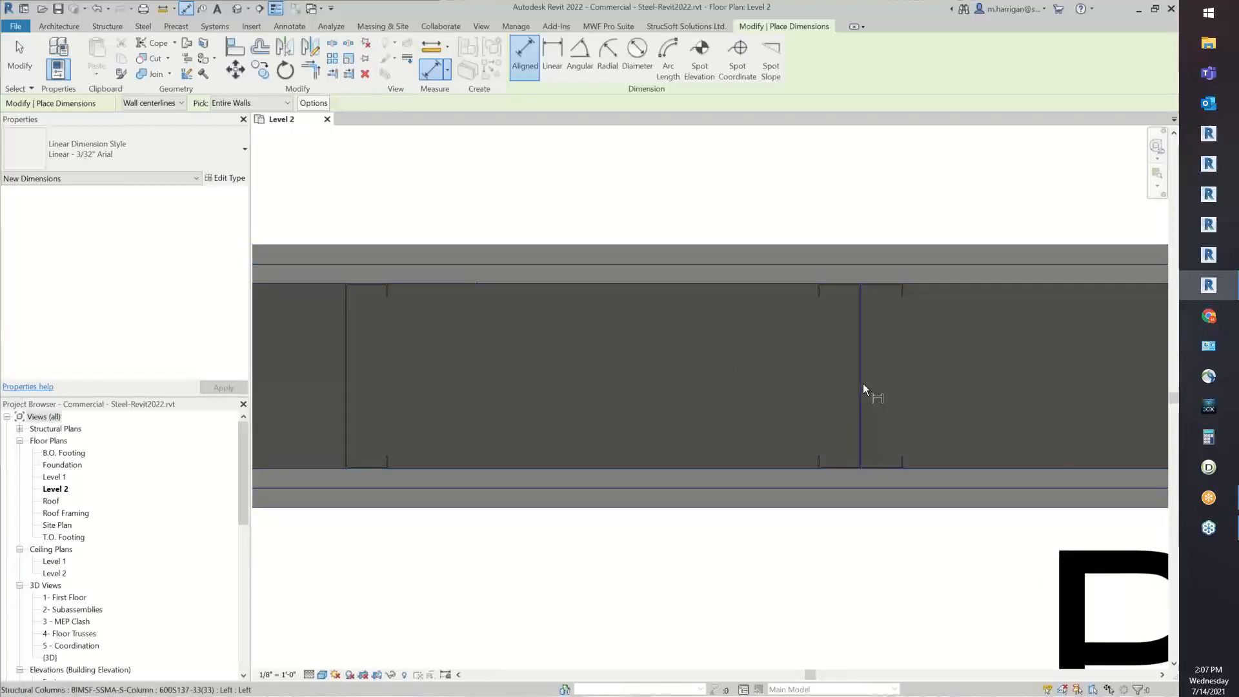
click(862, 384)
scroll(627, 382, down, 7)
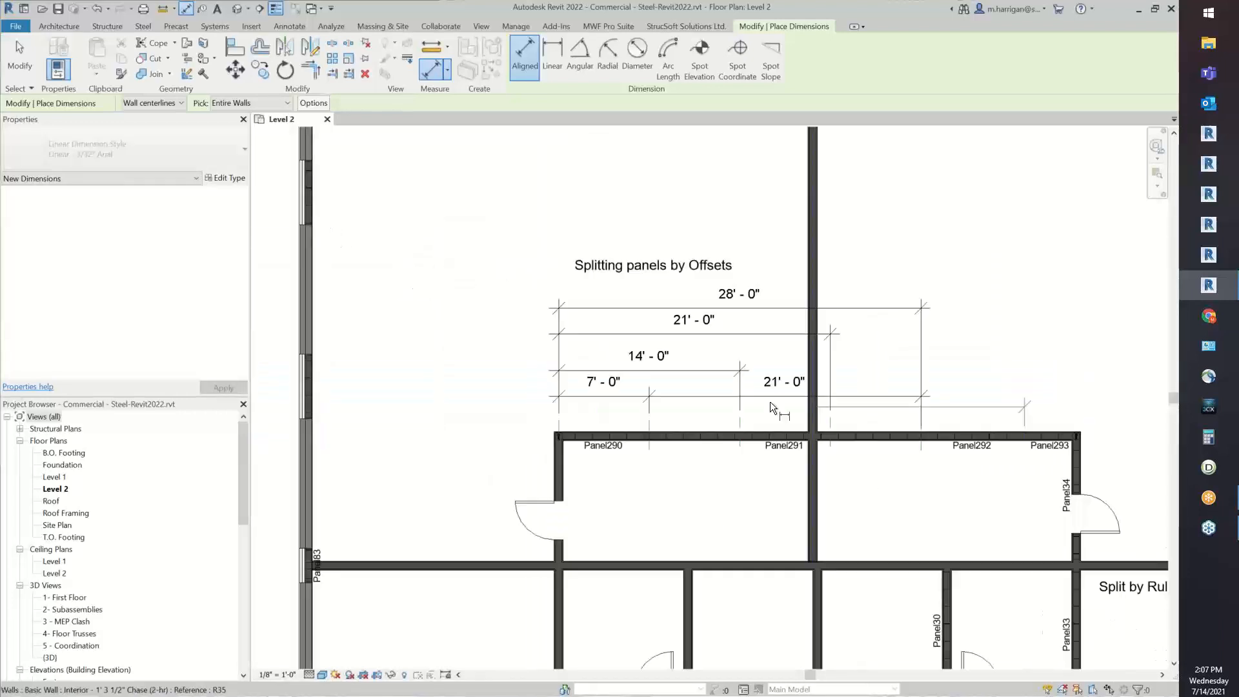
scroll(1001, 446, up, 4)
scroll(1001, 446, up, 2)
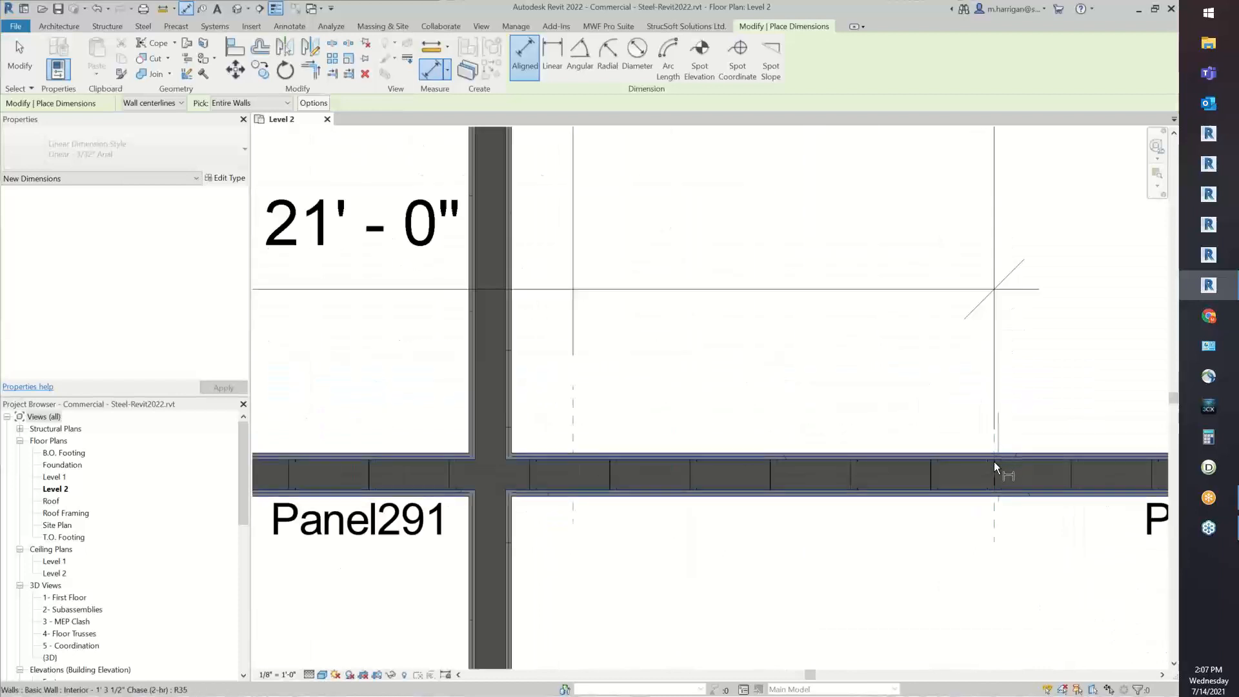
scroll(999, 435, up, 3)
click(994, 441)
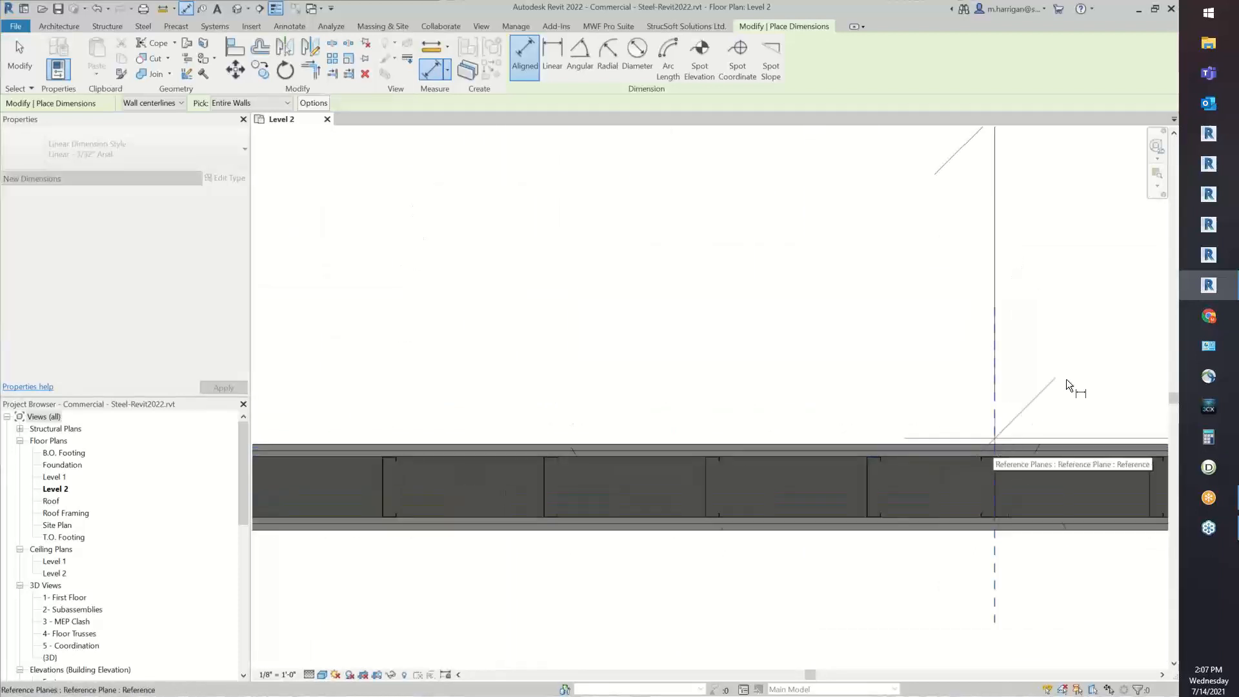
scroll(1057, 366, down, 4)
middle_drag(1055, 366, 800, 440)
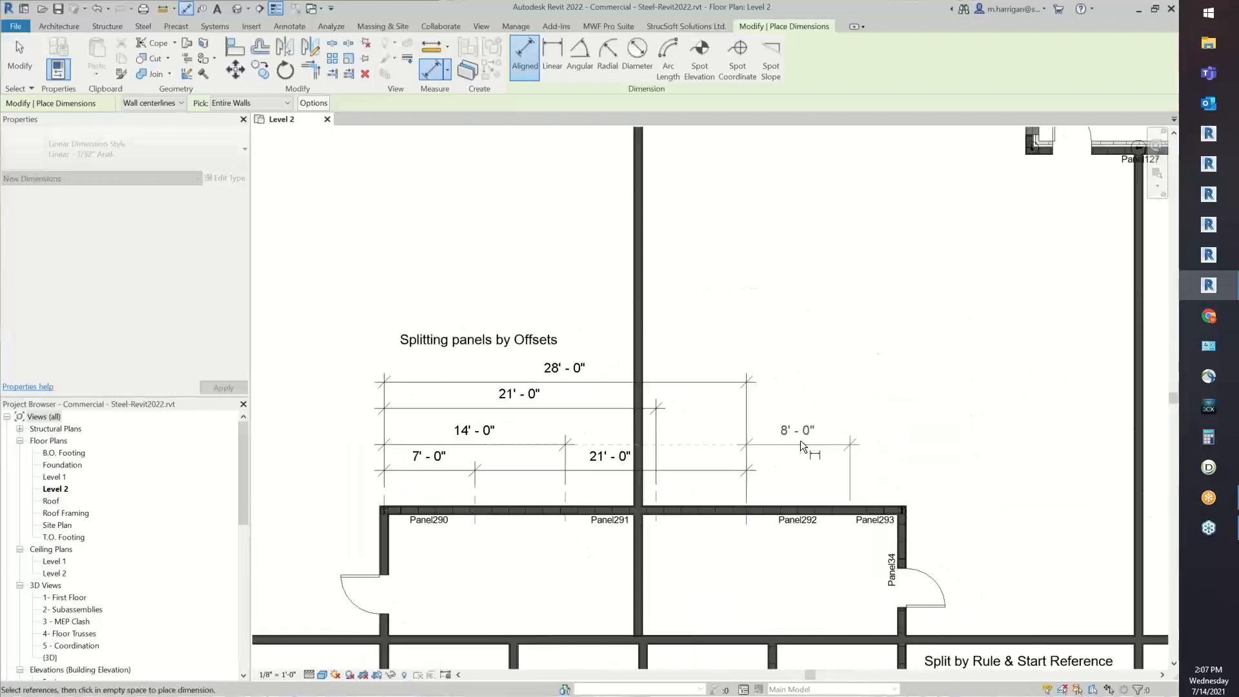
click(787, 473)
key(Escape)
key(Escape)
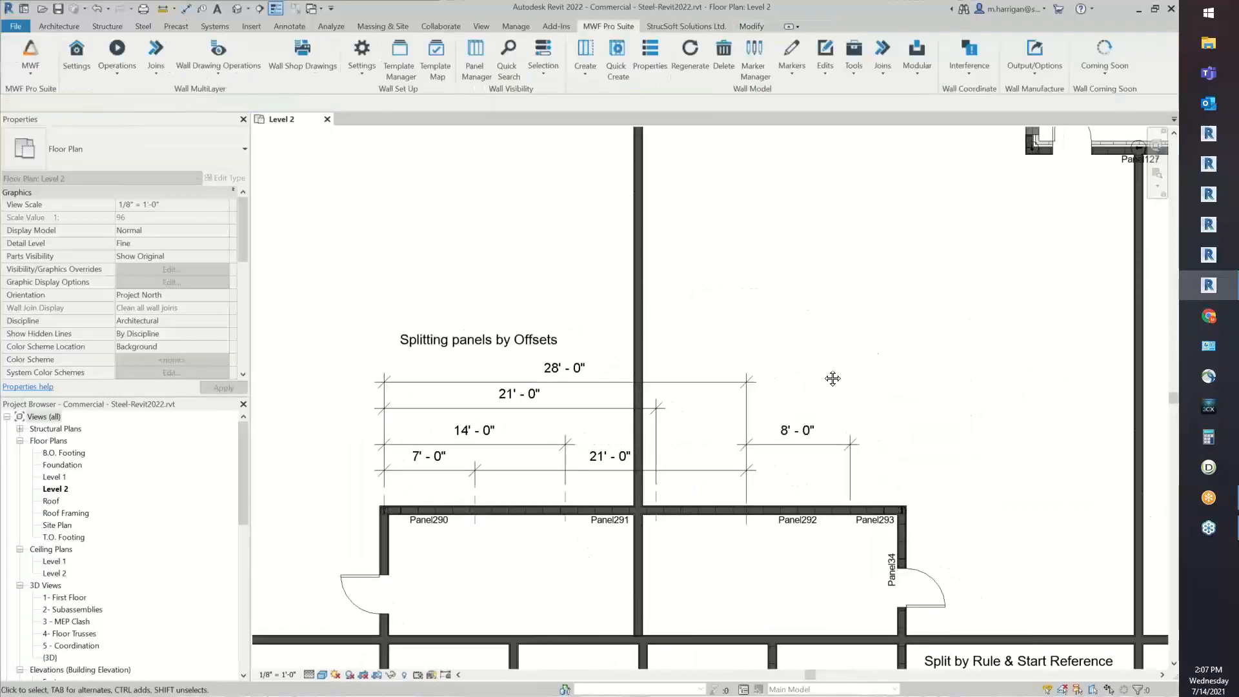
Locate the "Splitting panels by Dimensions" wall on the Level 2 plan and open its section view.
middle_drag(830, 376, 848, 287)
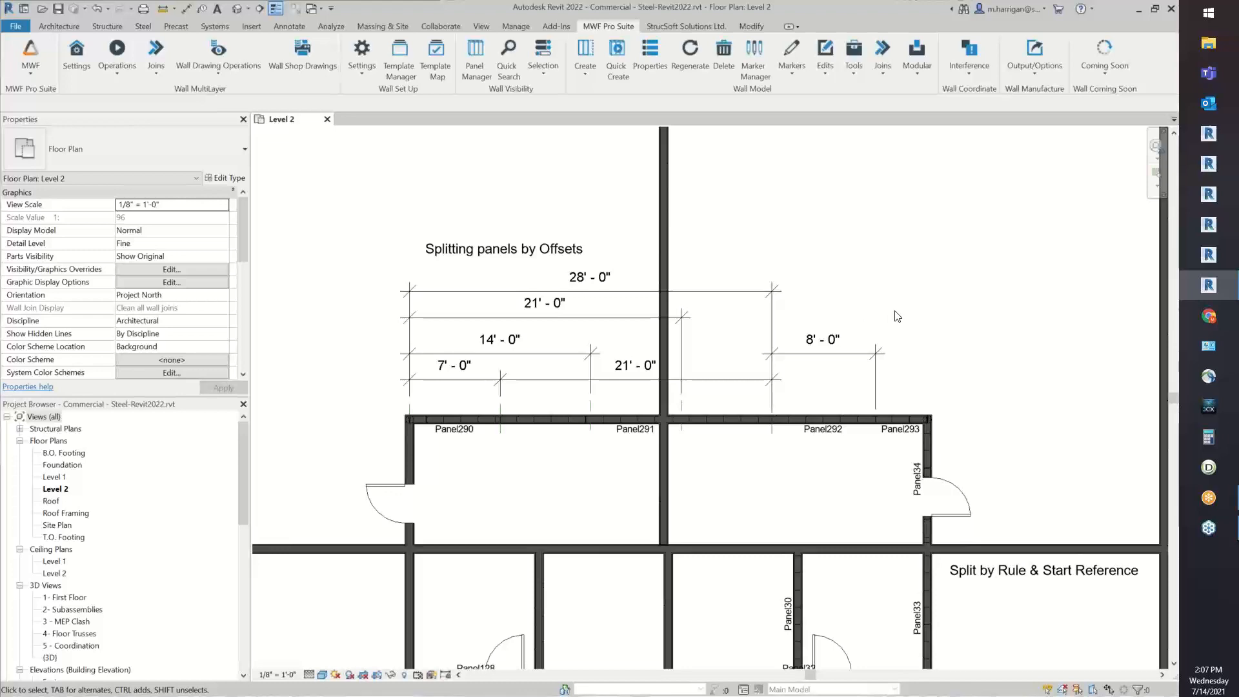
middle_drag(891, 323, 764, 265)
scroll(765, 263, down, 2)
middle_drag(812, 359, 752, 386)
scroll(753, 386, down, 1)
middle_drag(908, 359, 705, 391)
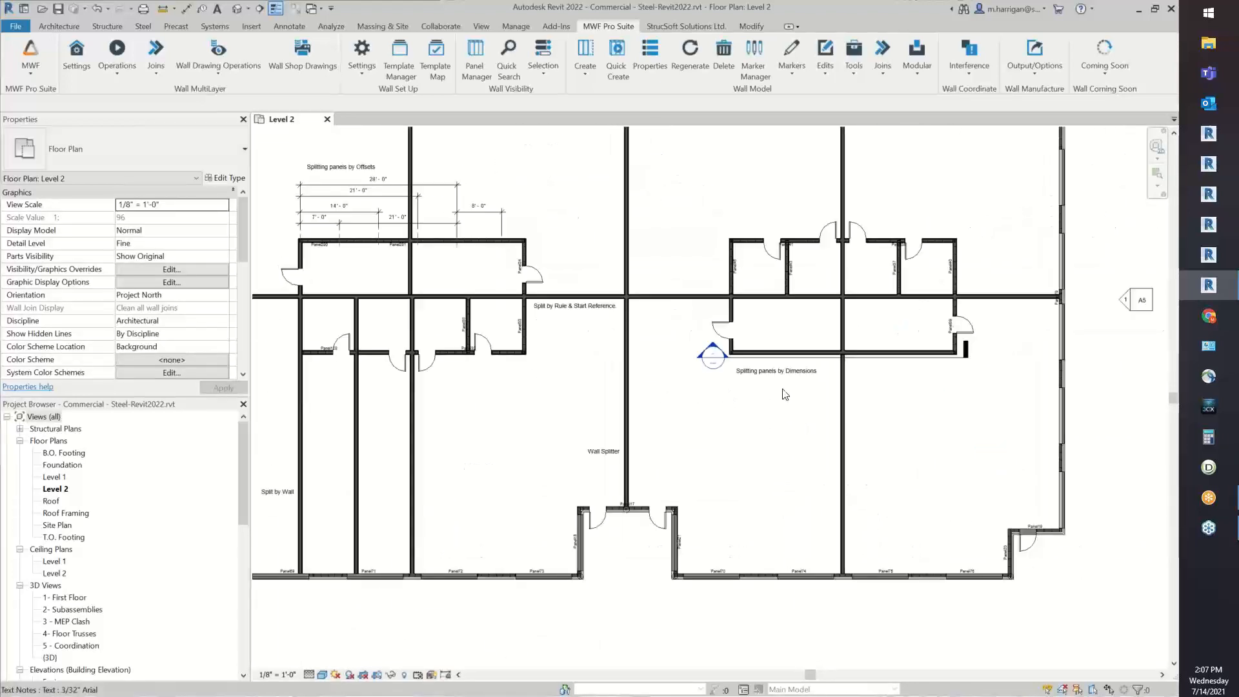
middle_drag(853, 349, 812, 353)
scroll(812, 353, up, 2)
scroll(811, 369, up, 7)
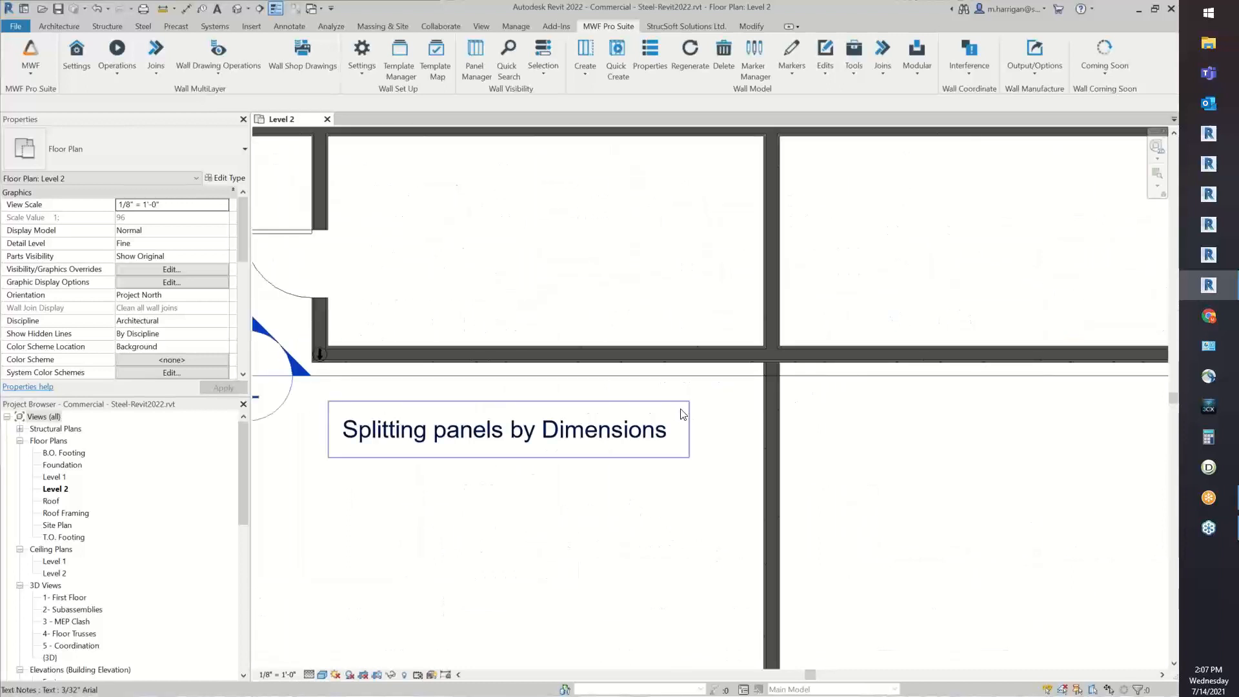
scroll(683, 414, down, 6)
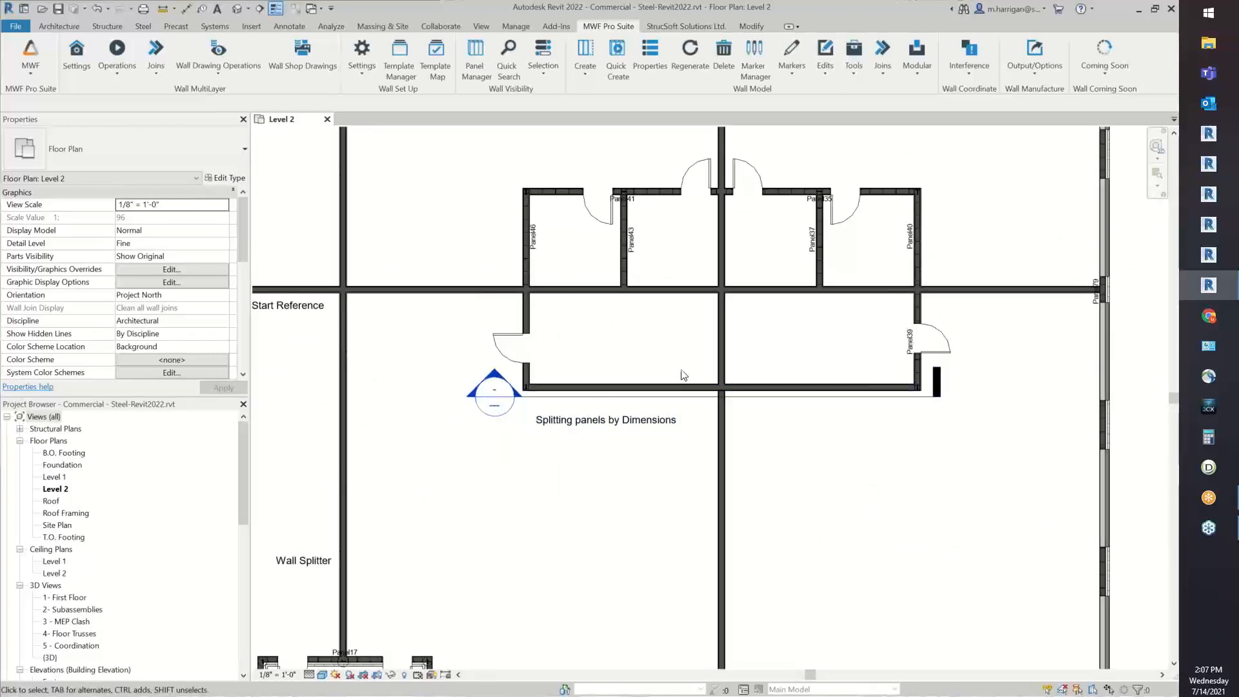
double_click(497, 406)
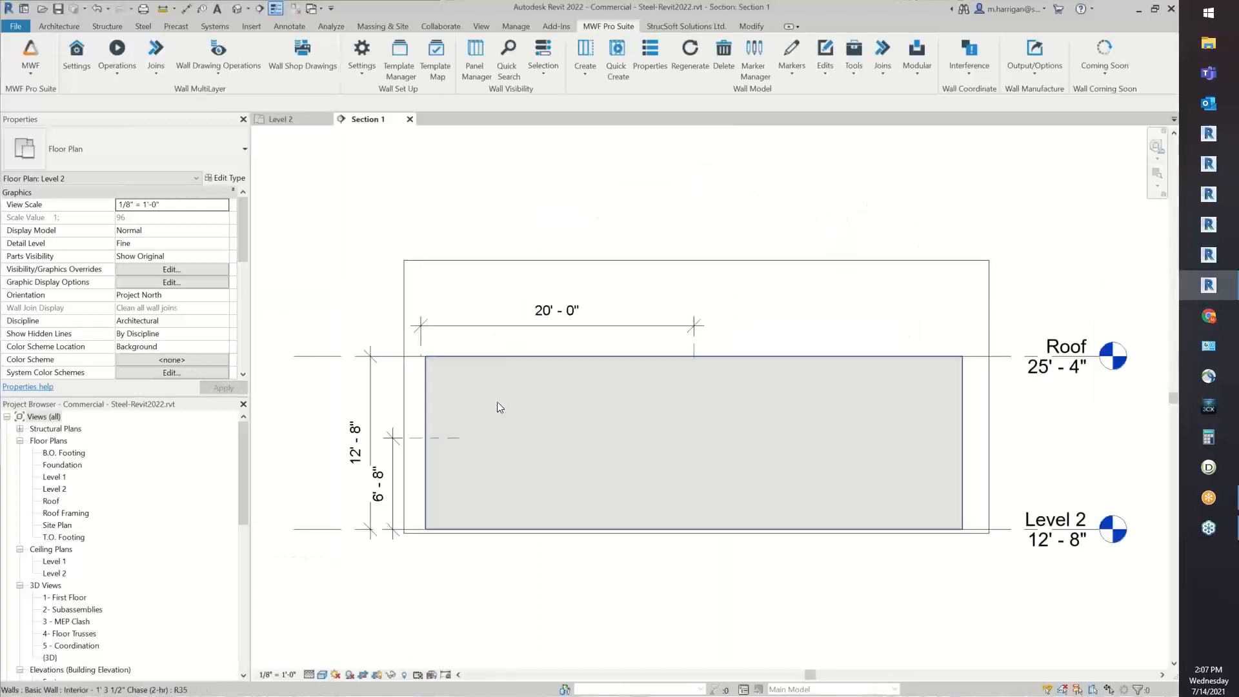
Select the wall in the section view and check its length and height against the split reference dimensions.
scroll(644, 405, up, 2)
middle_drag(633, 420, 776, 384)
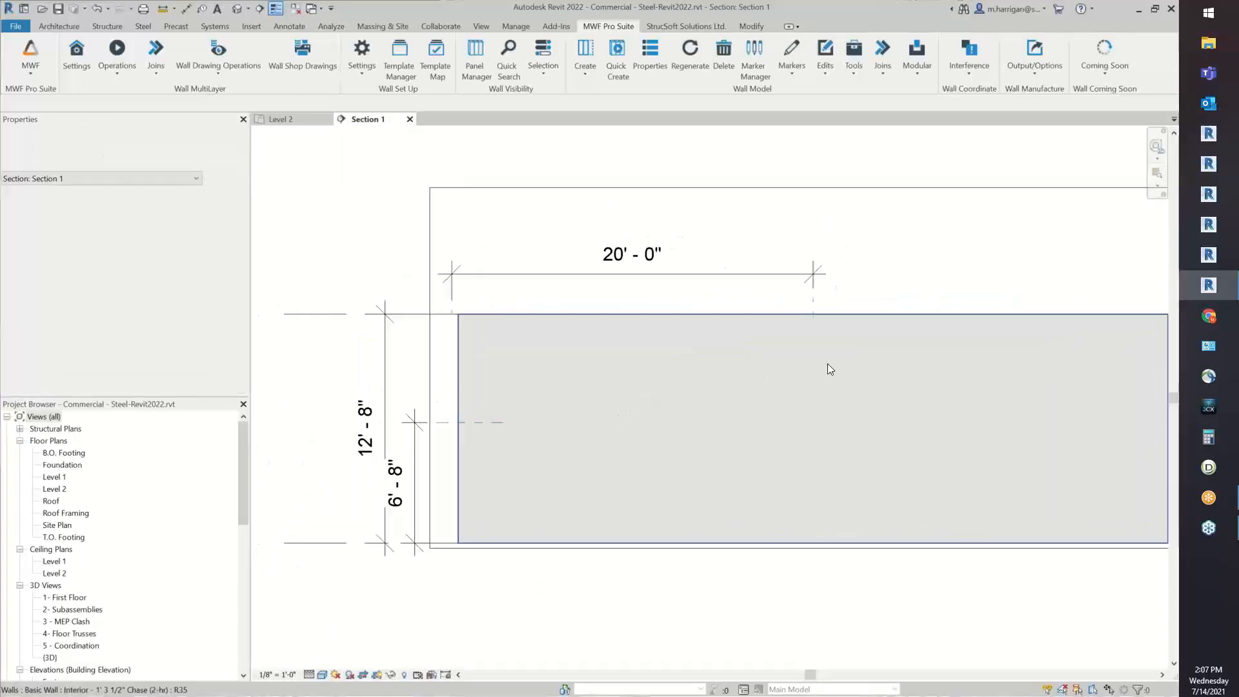
click(598, 404)
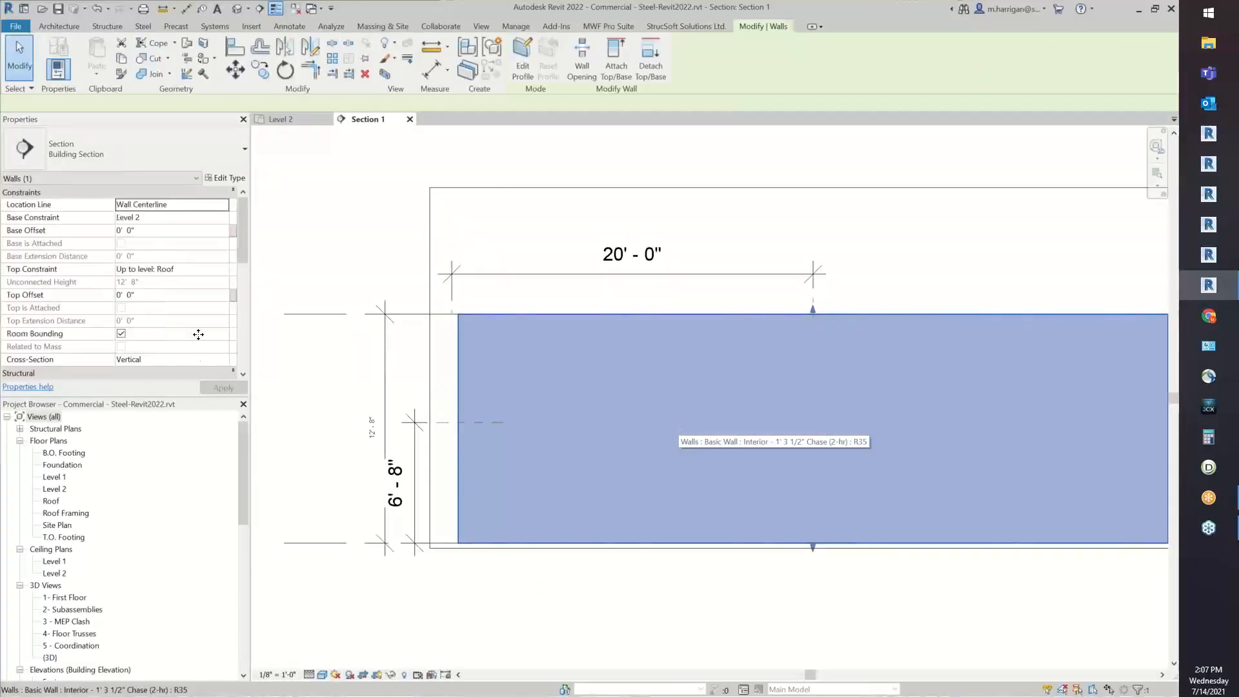
scroll(150, 314, down, 3)
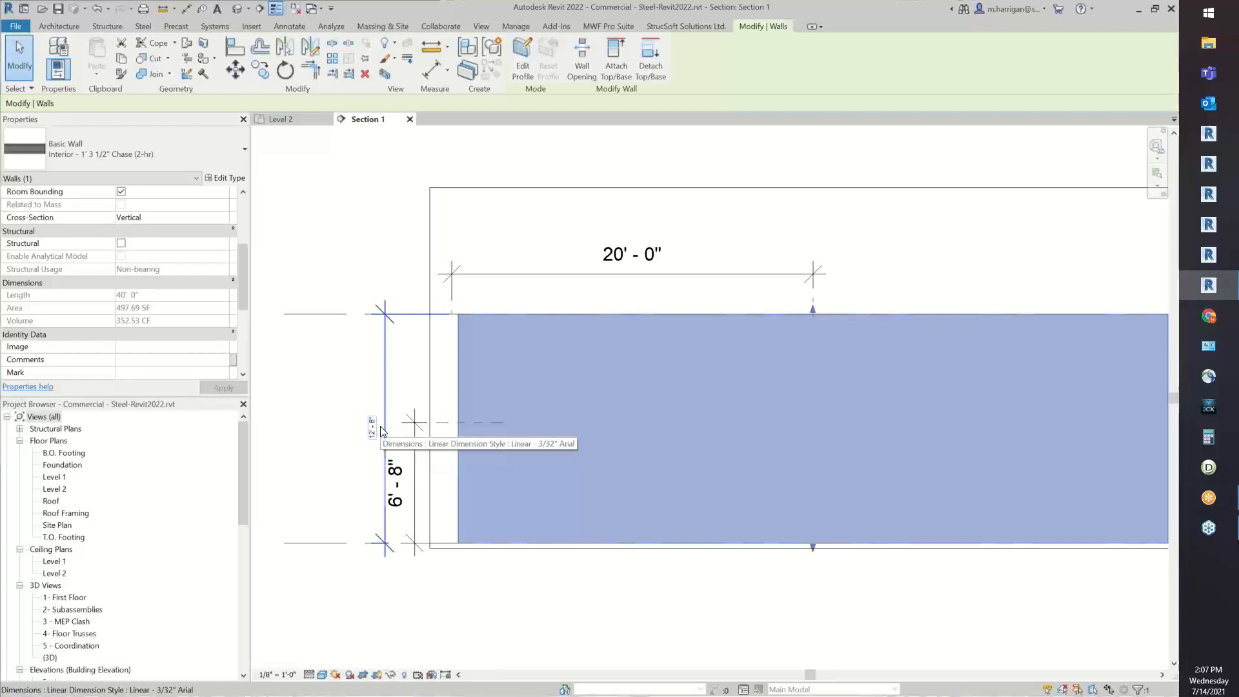
middle_drag(816, 442, 765, 430)
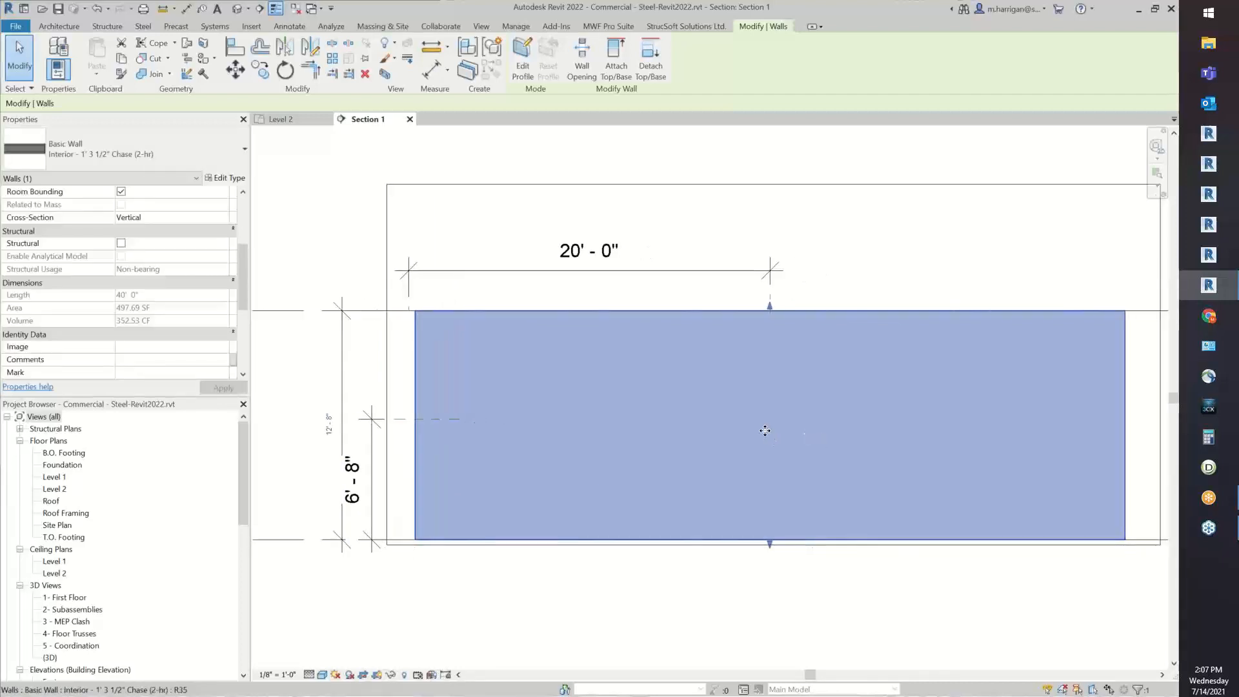
scroll(769, 426, down, 2)
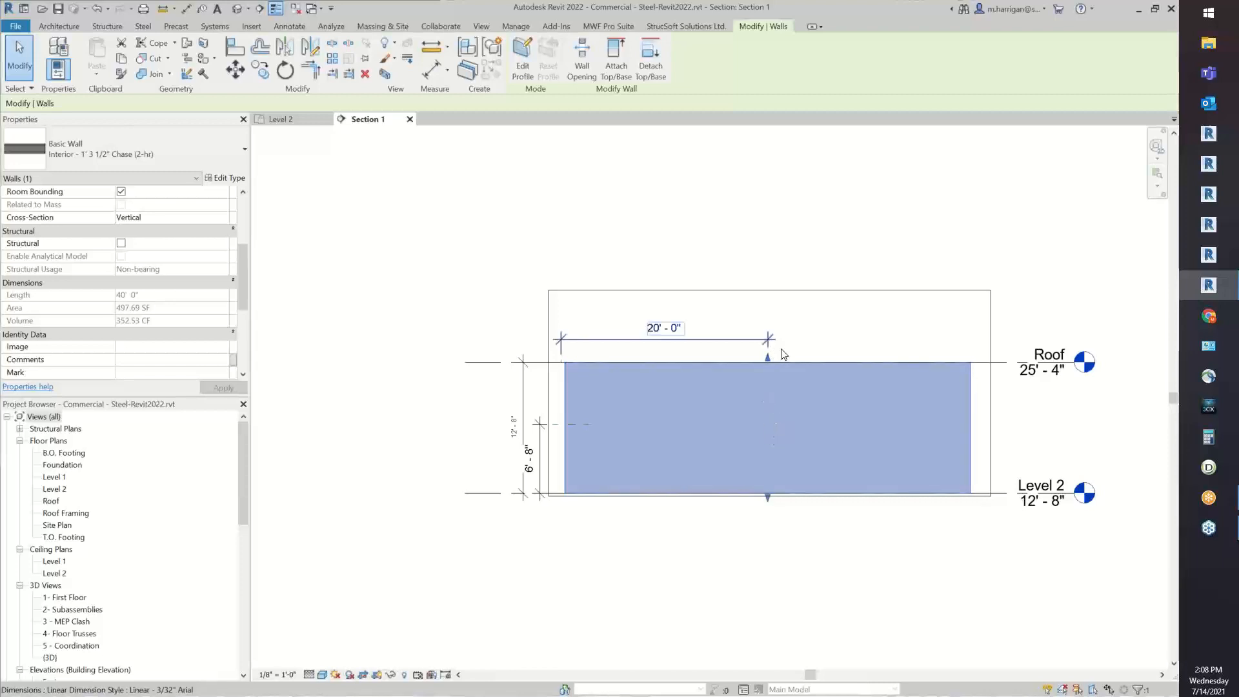
scroll(786, 361, up, 1)
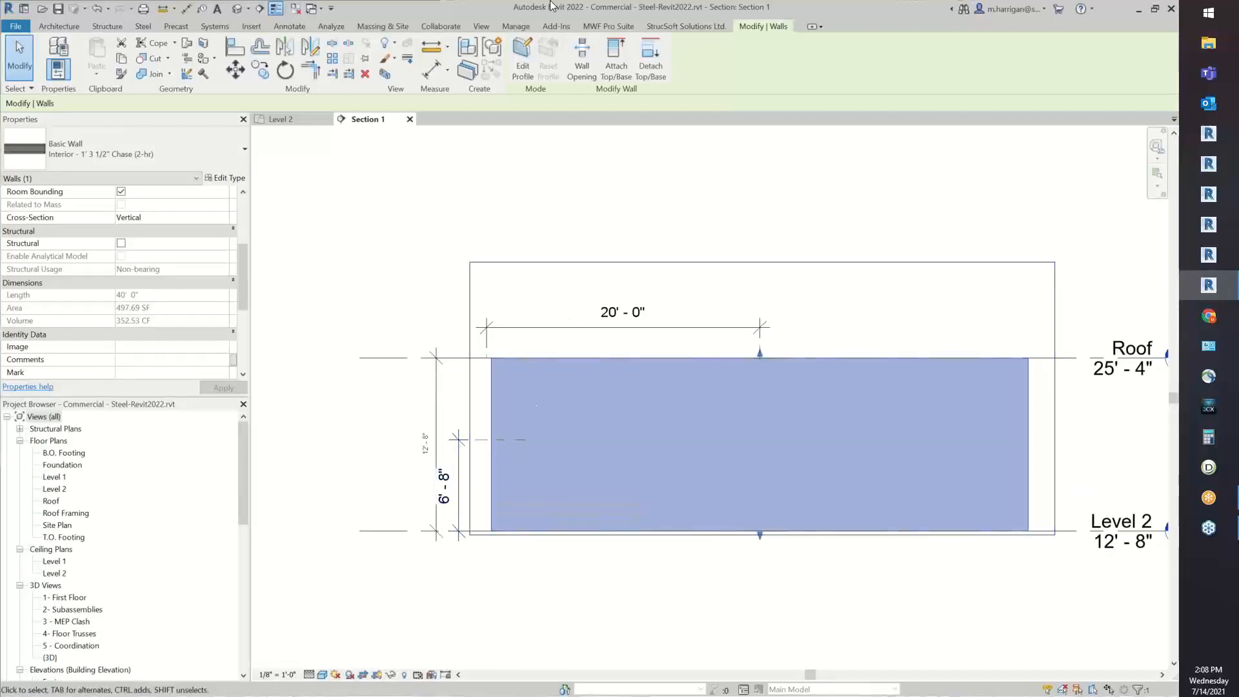
Create panels for the selected wall split by dimensions, with a length of 20' 0" and a height of 6' 8".
click(610, 27)
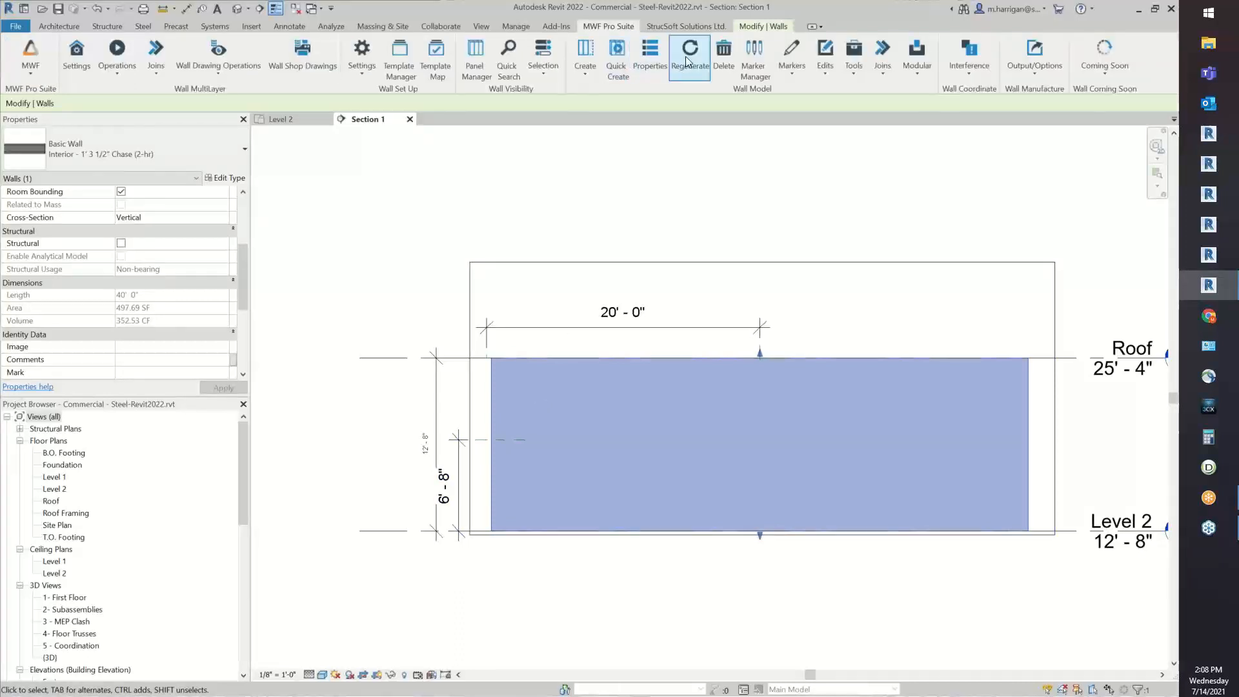
click(579, 44)
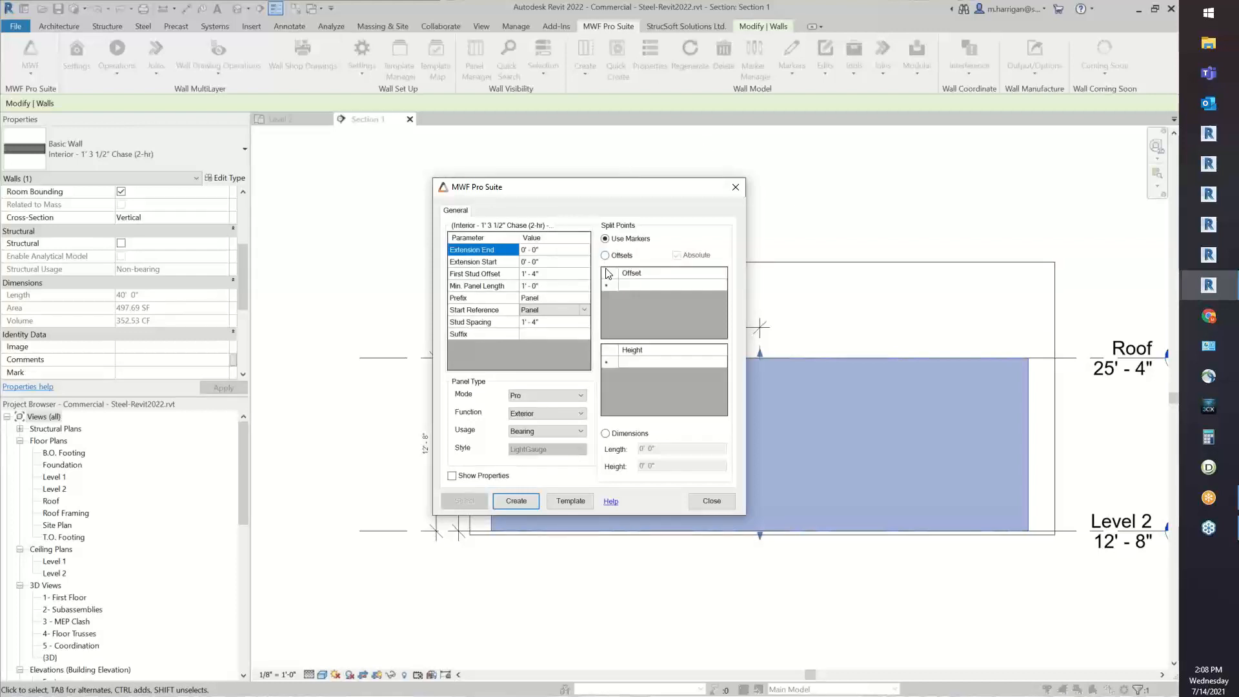
click(629, 434)
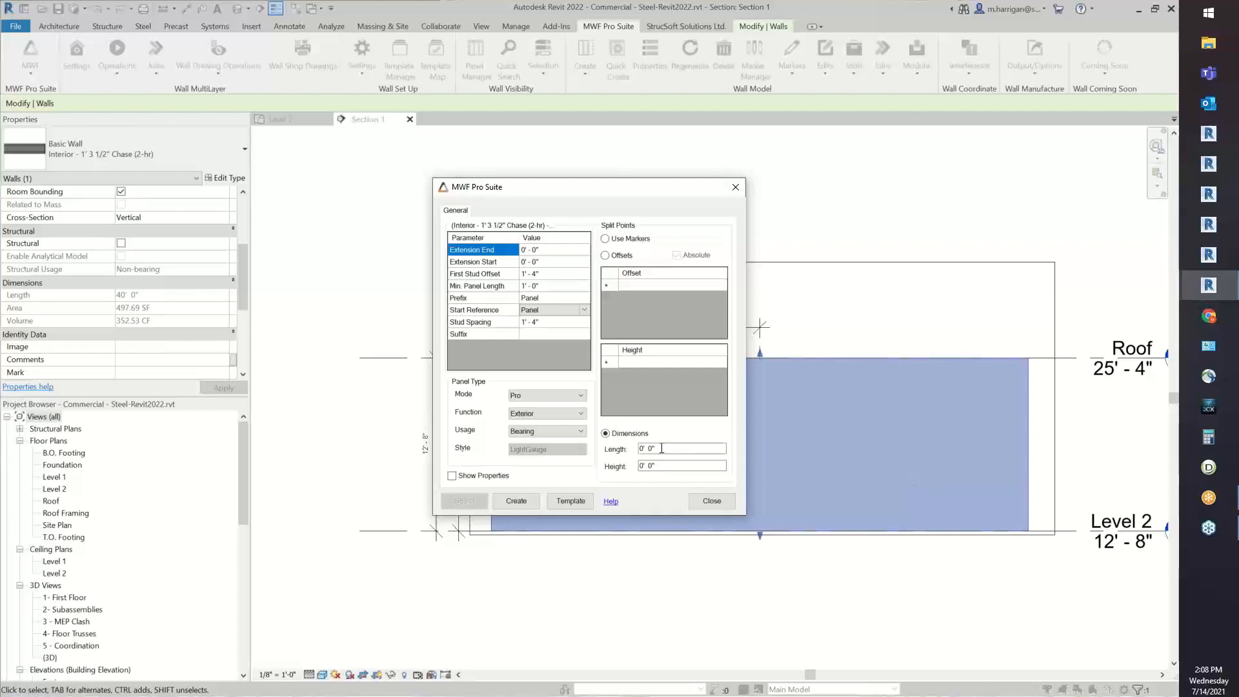
drag(663, 449, 412, 463)
text(20)
click(662, 466)
drag(676, 465, 506, 452)
text(6 8)
click(705, 444)
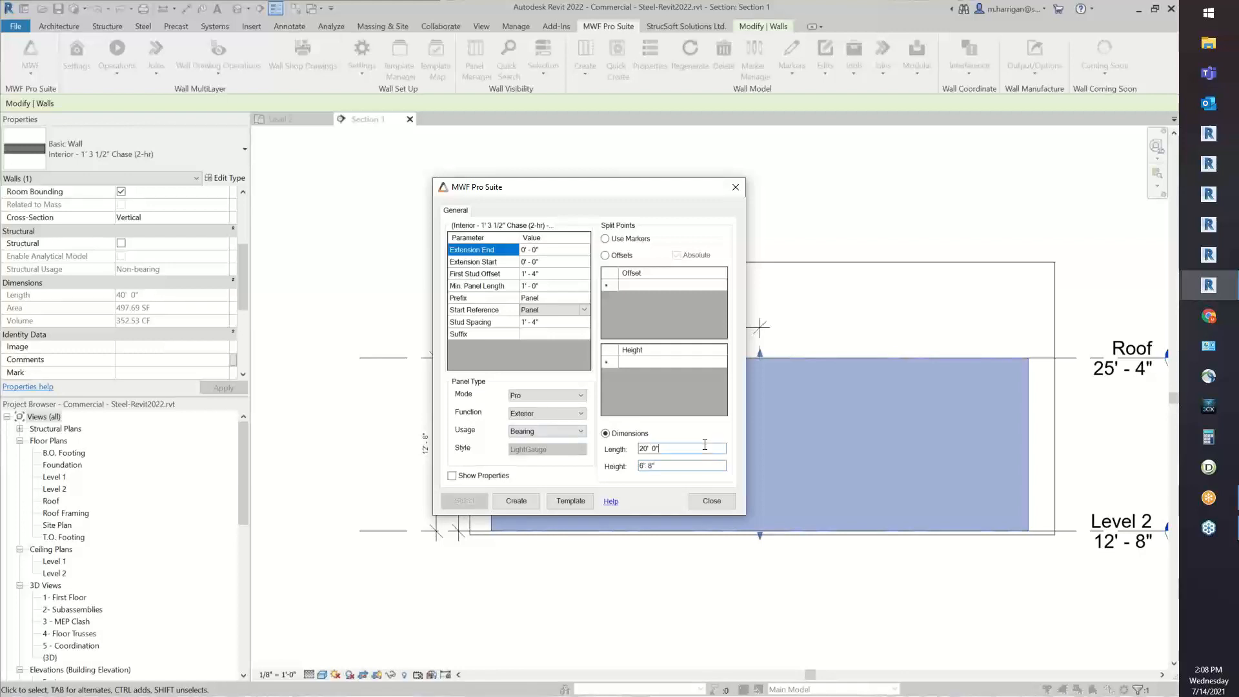
click(524, 504)
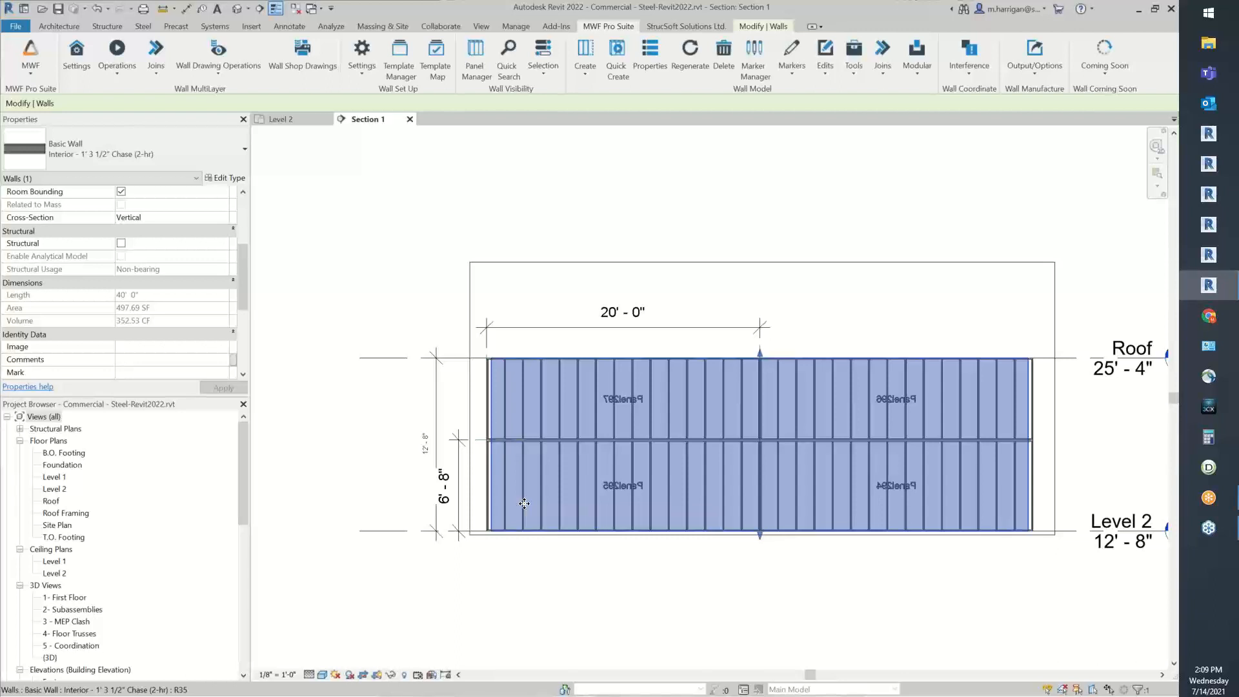
Examine the new panel splits against the 20' - 0" and 6' - 8" reference dimensions in the section view.
scroll(401, 387, up, 6)
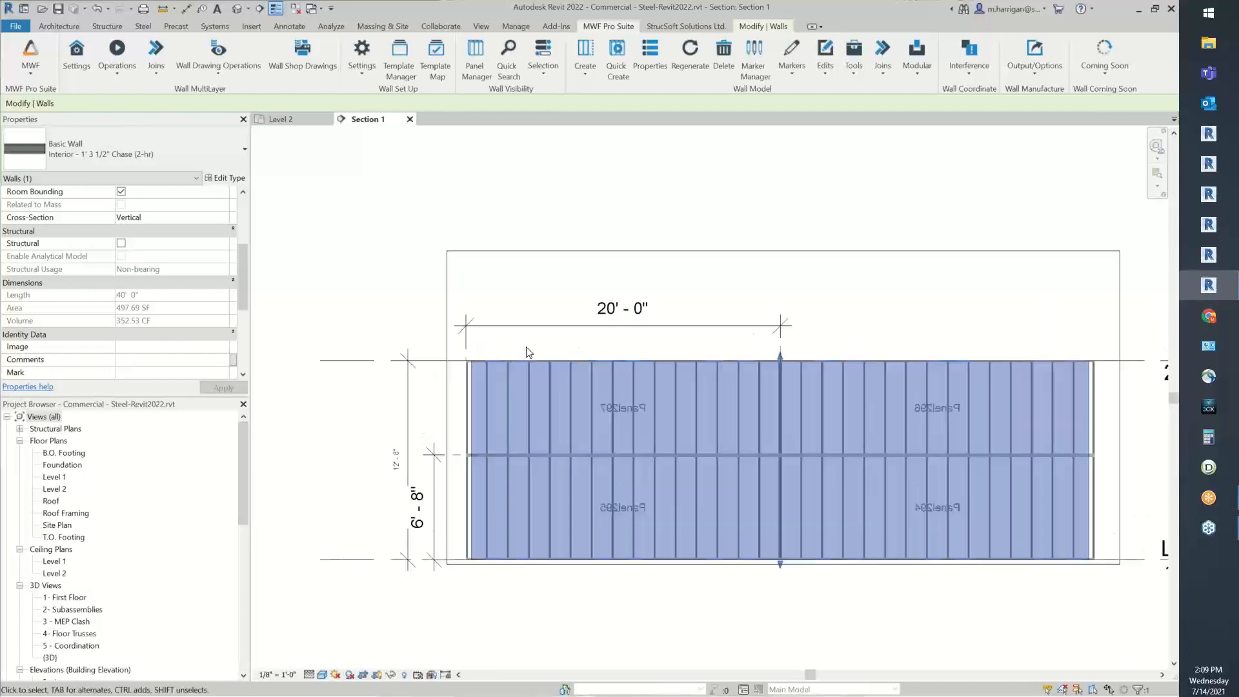
scroll(401, 390, up, 2)
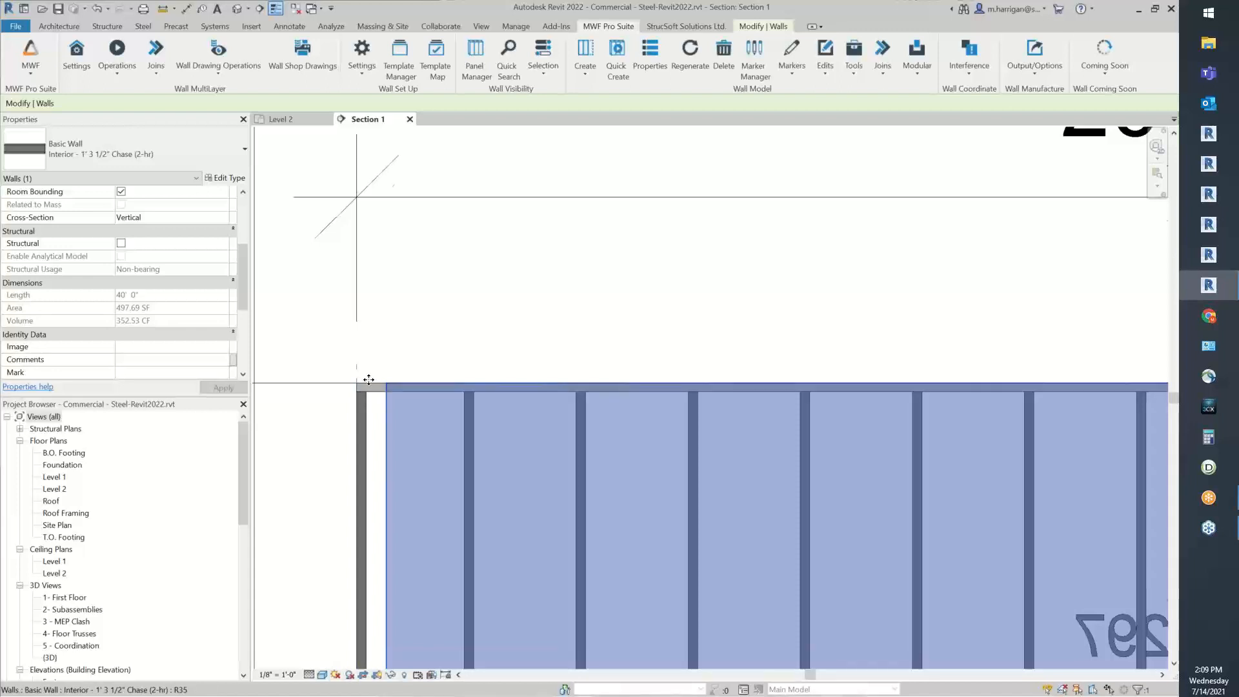
scroll(369, 380, down, 1)
middle_drag(559, 347, 137, 333)
middle_drag(831, 310, 430, 291)
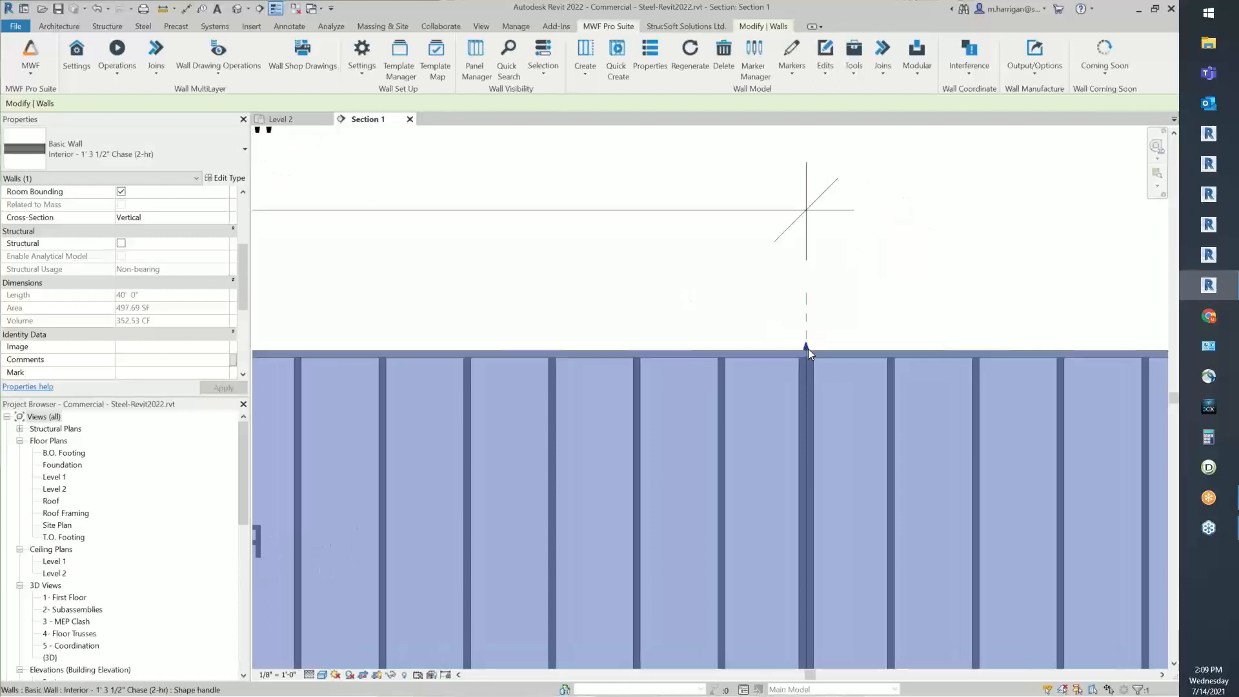
scroll(809, 349, down, 8)
middle_drag(714, 437, 733, 377)
scroll(734, 376, down, 1)
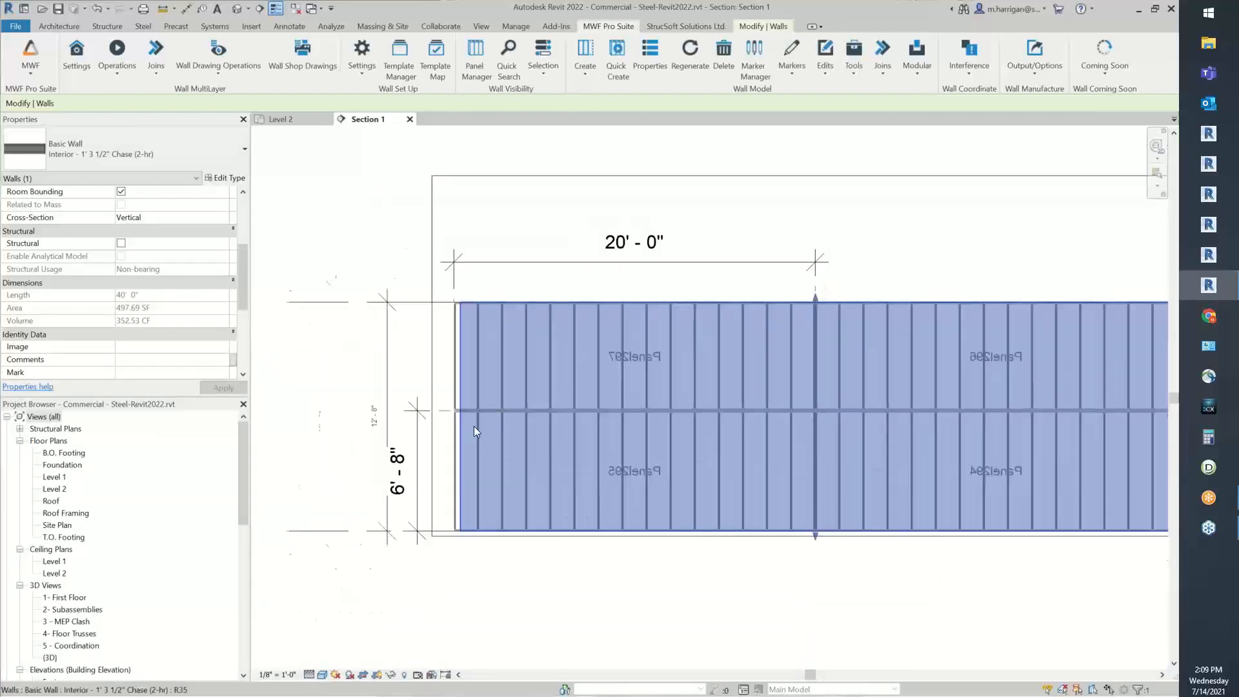
scroll(426, 431, up, 1)
scroll(431, 431, up, 2)
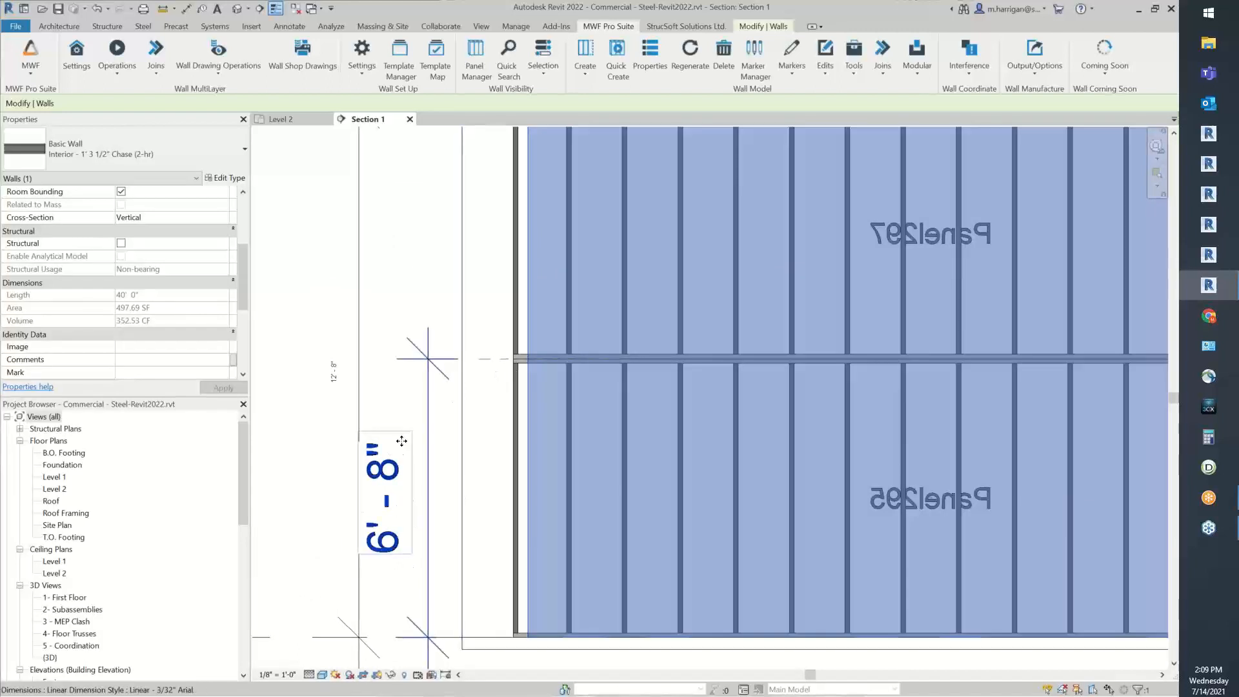
scroll(399, 444, down, 1)
scroll(408, 431, down, 3)
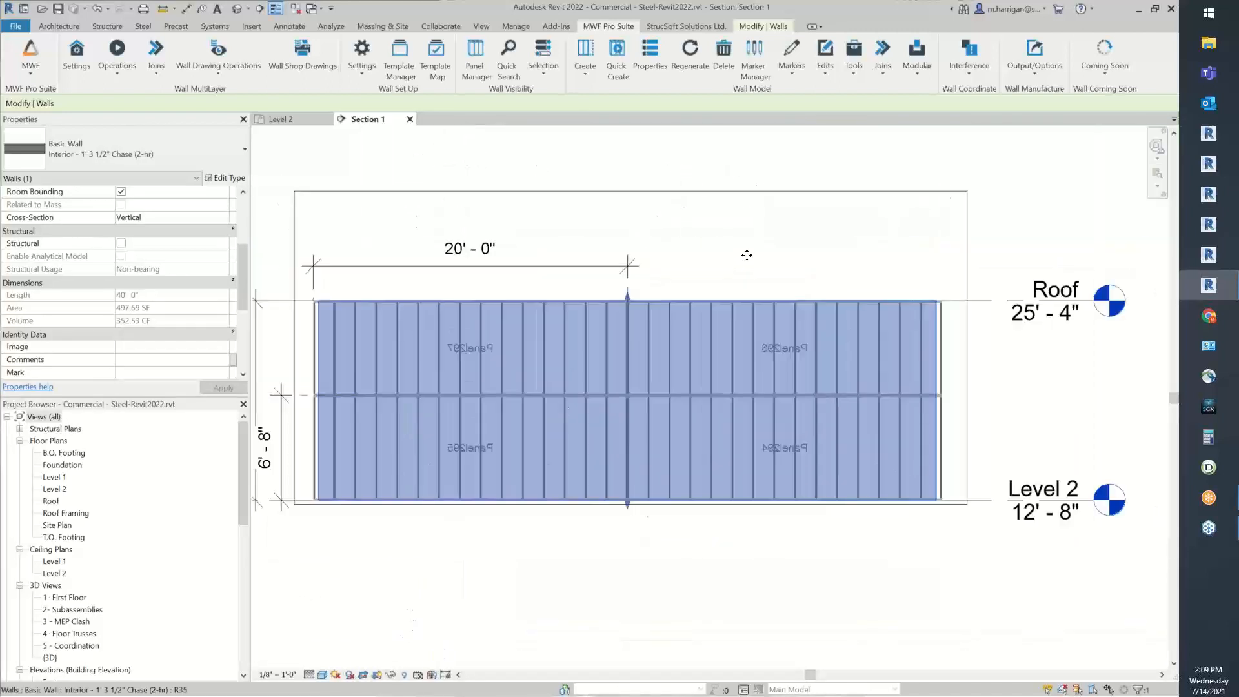
click(748, 260)
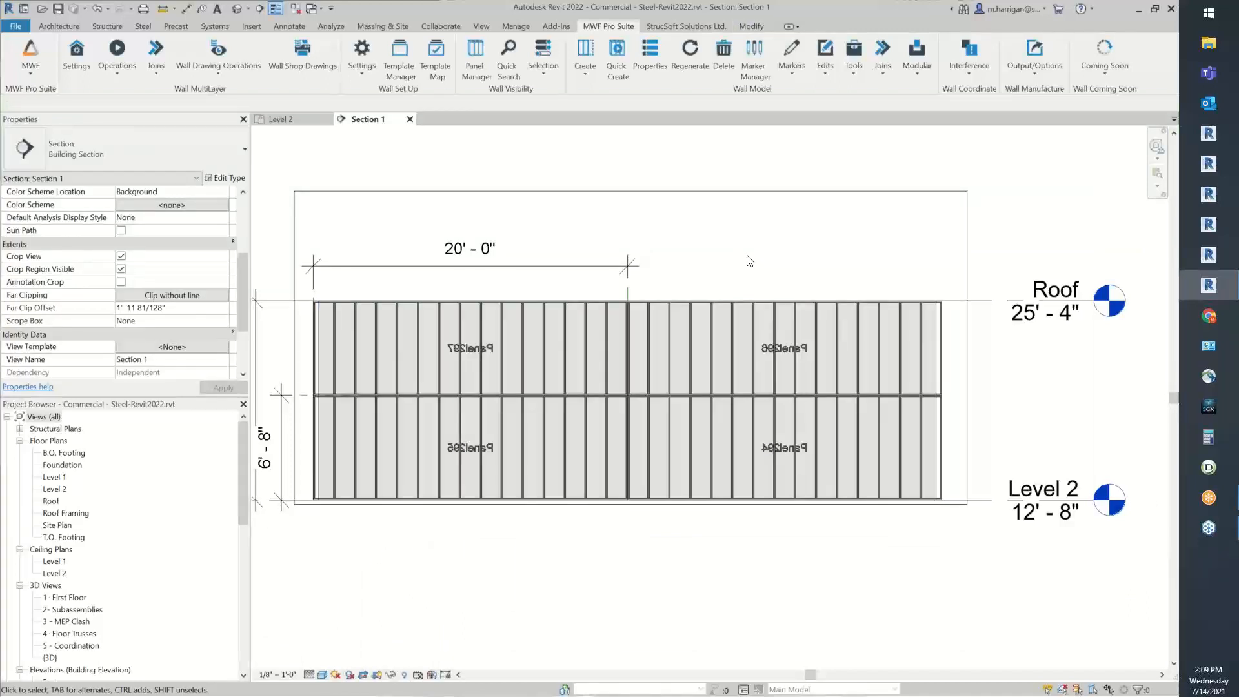
Return to the Level 2 plan and select the long interior wall beside the "Split by Wall" note.
key(ctrl+Tab)
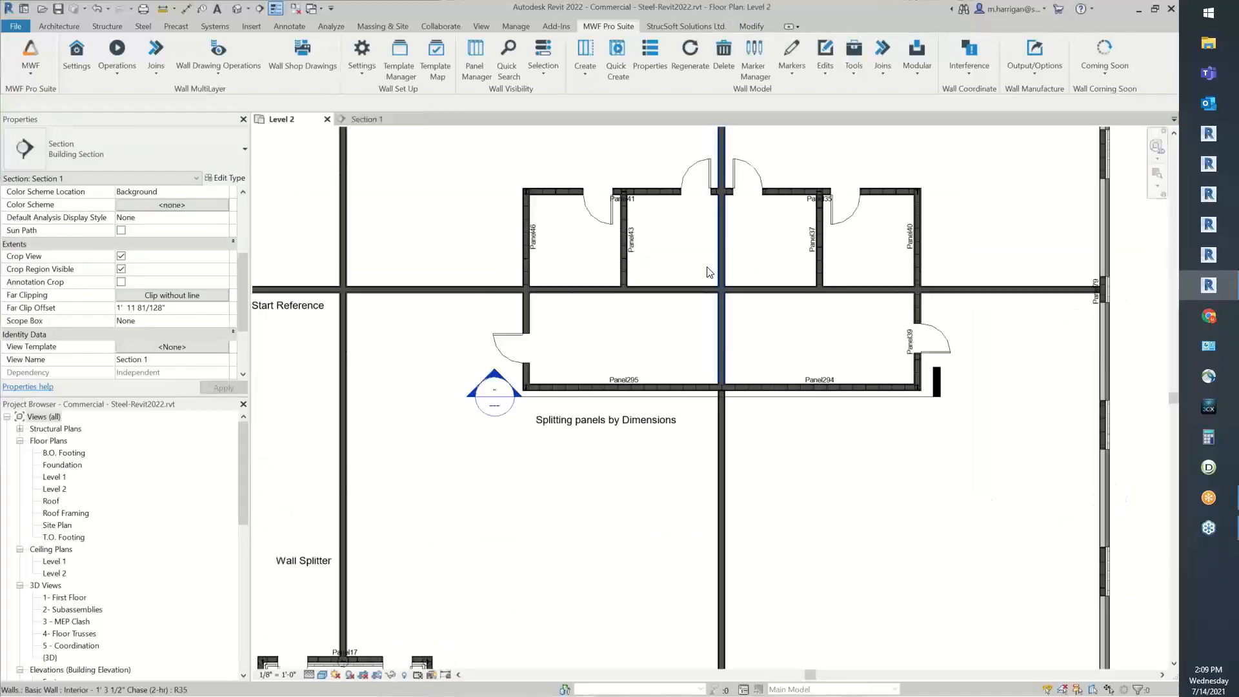
scroll(704, 284, down, 2)
middle_drag(664, 359, 672, 368)
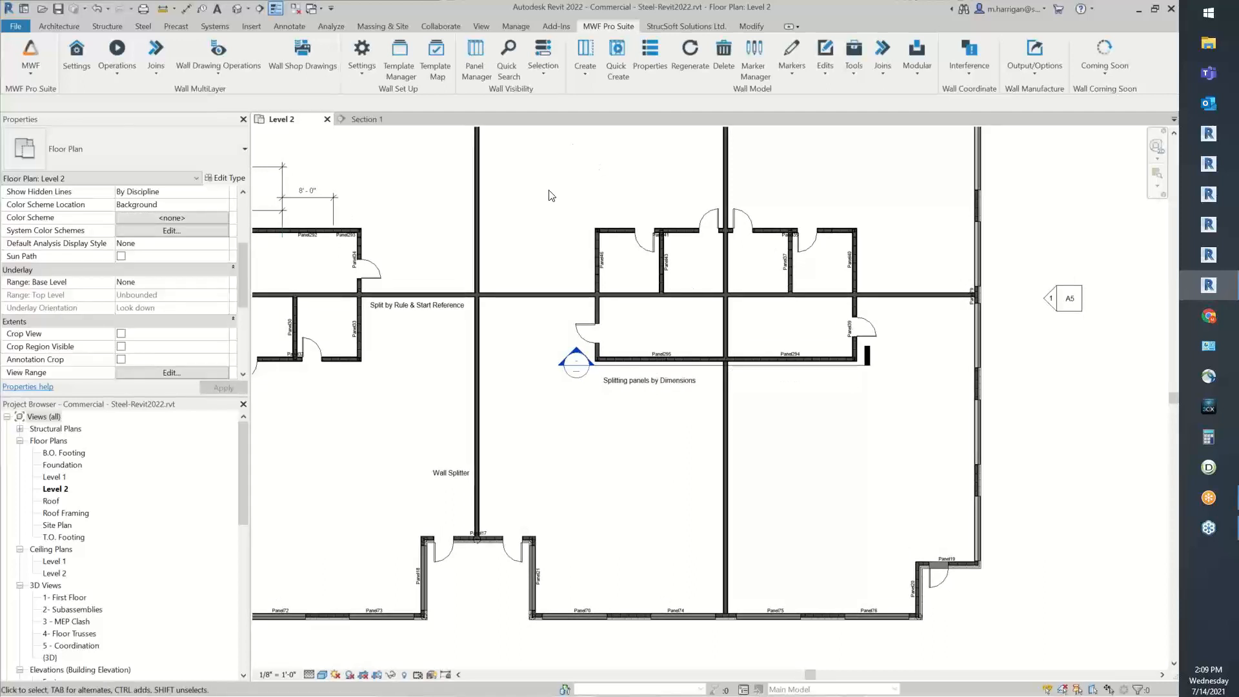
middle_drag(506, 227, 704, 214)
middle_drag(733, 319, 1039, 276)
scroll(597, 462, up, 2)
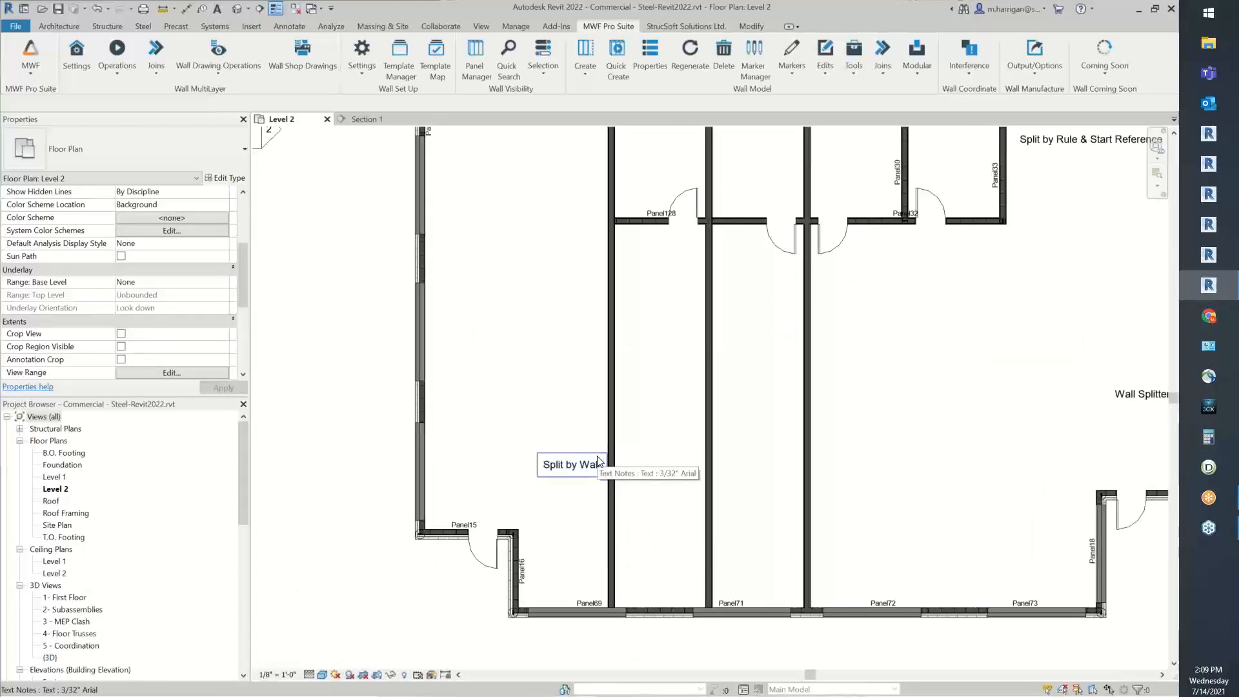
click(790, 62)
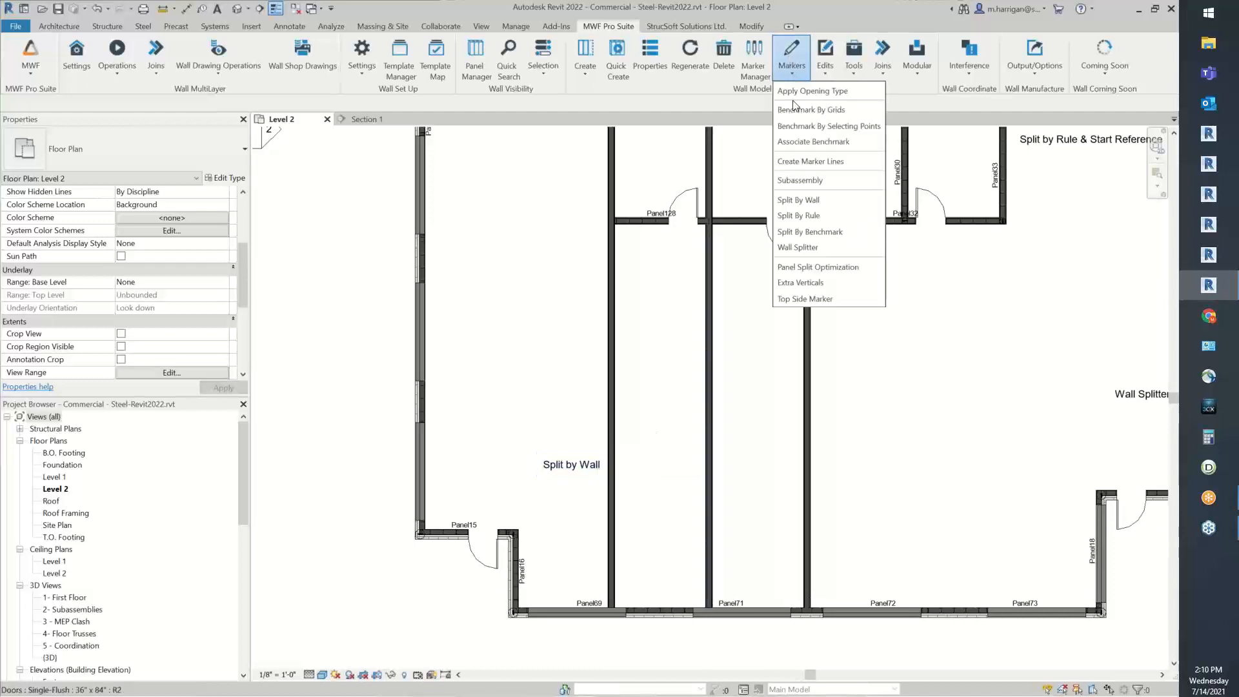
click(788, 200)
click(613, 337)
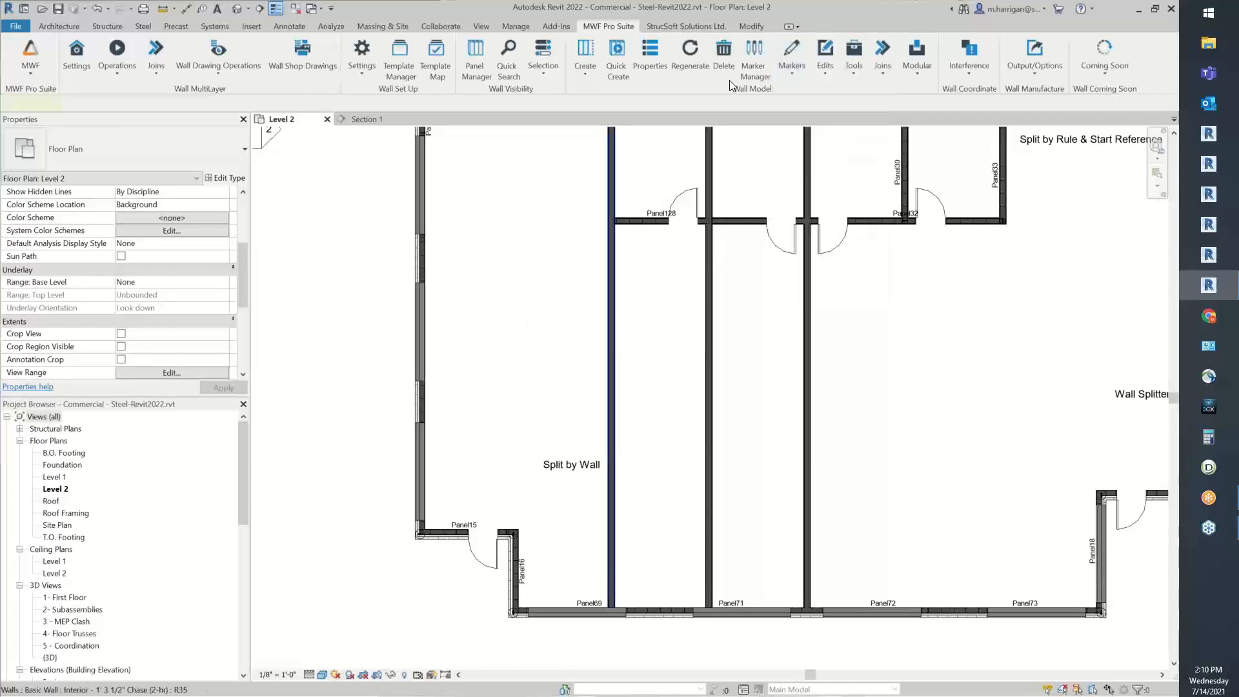
Run Split By Wall on that wall and define the split range from the exterior wall junction to the crossing wall near Panel290.
click(614, 28)
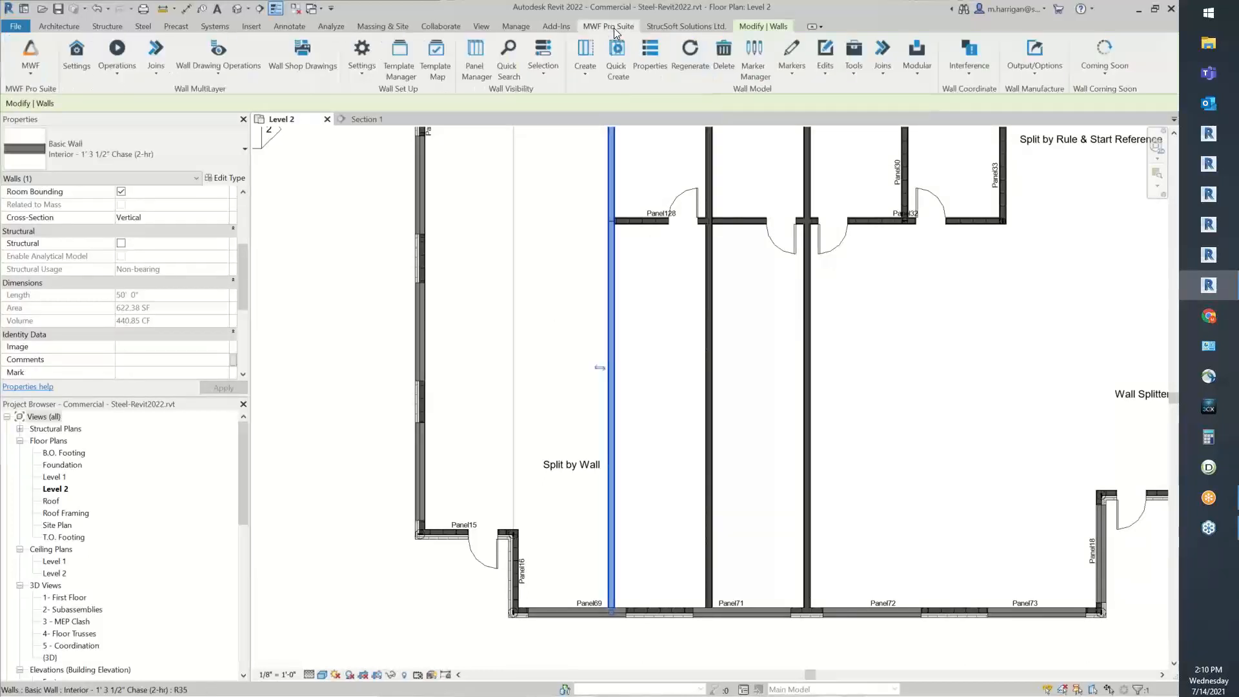
click(804, 70)
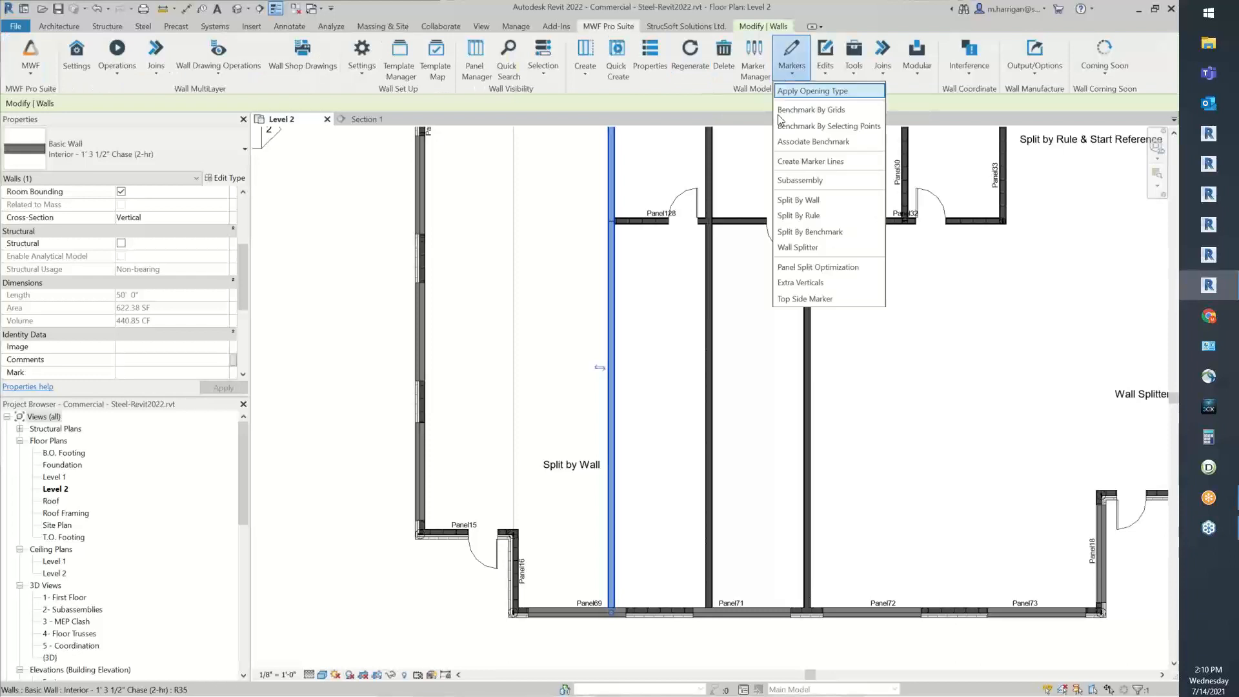
click(803, 202)
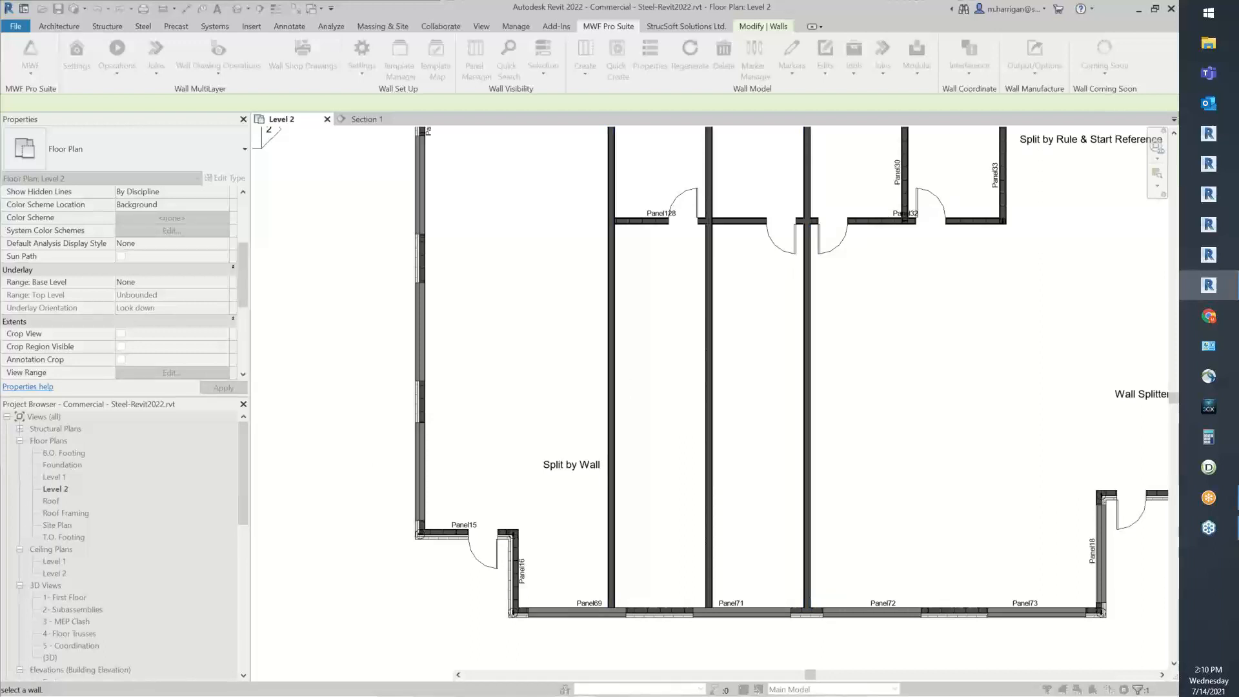
click(611, 349)
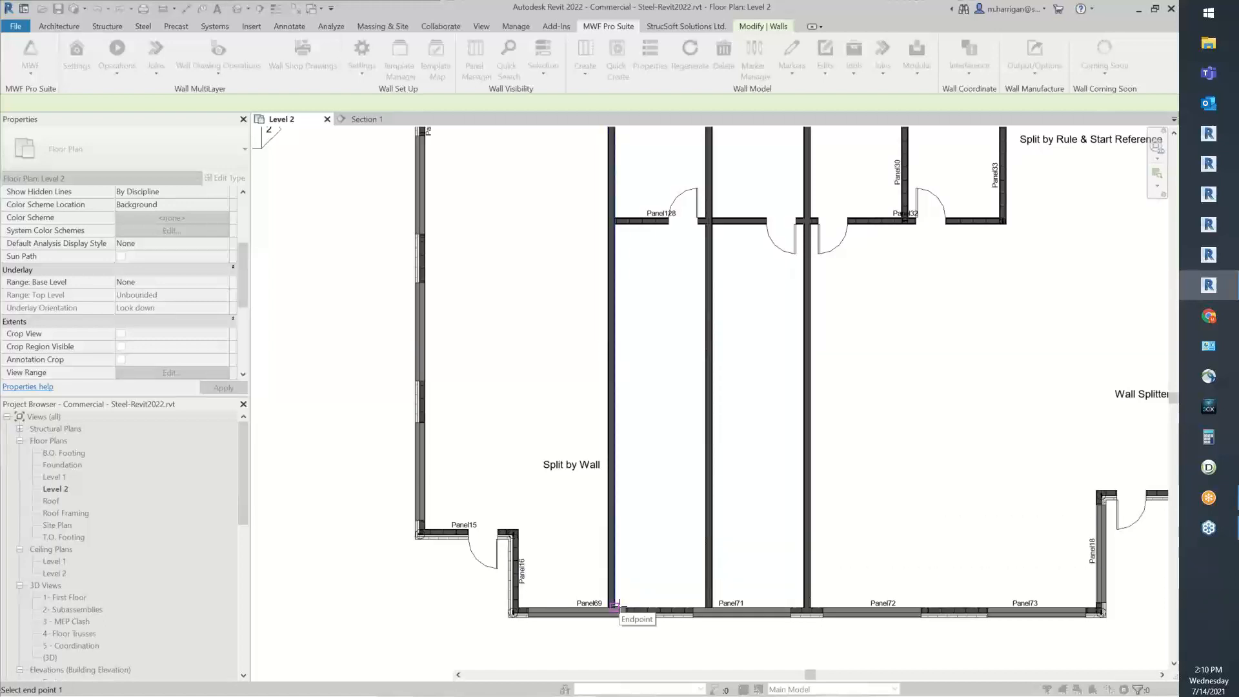
middle_drag(705, 359, 710, 440)
middle_drag(678, 390, 647, 254)
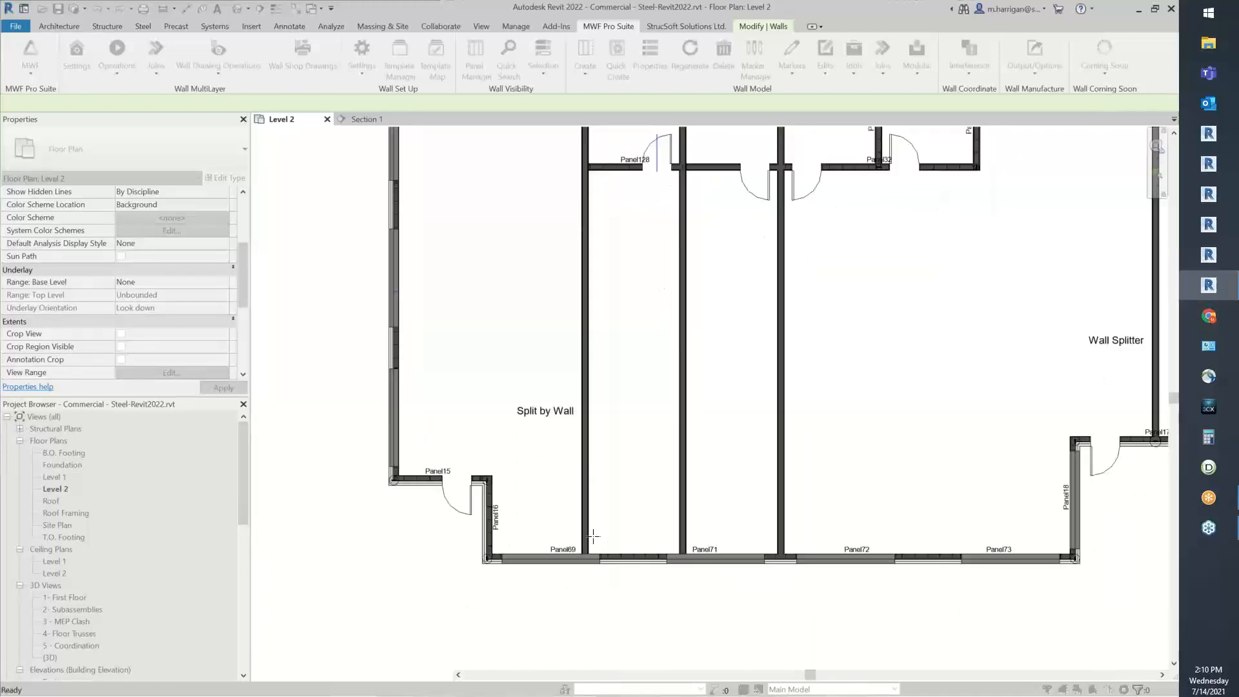
scroll(593, 536, up, 3)
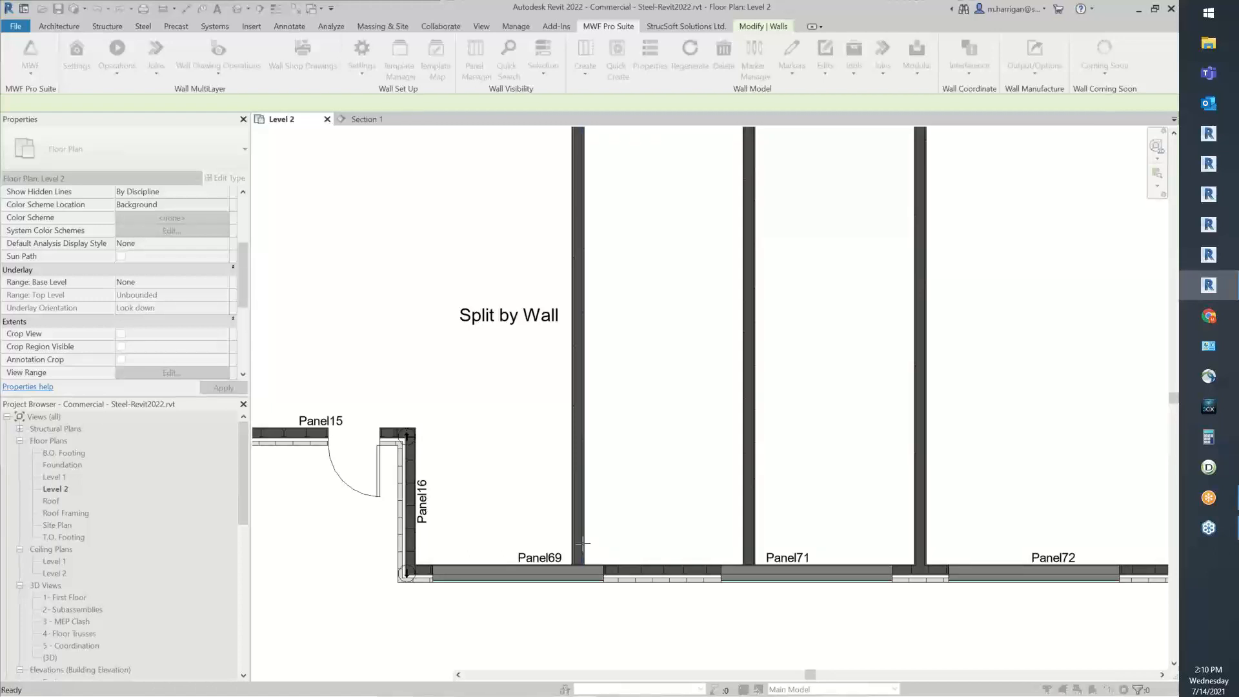
key(Escape)
scroll(600, 409, down, 3)
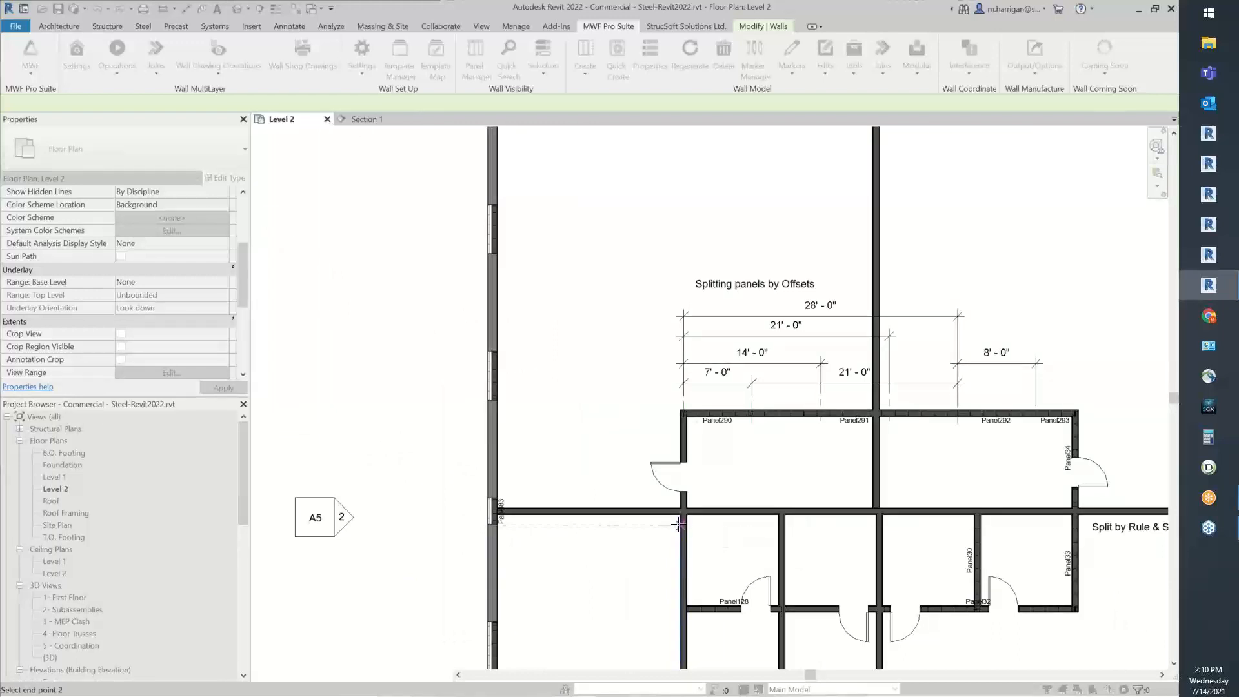
scroll(683, 526, up, 5)
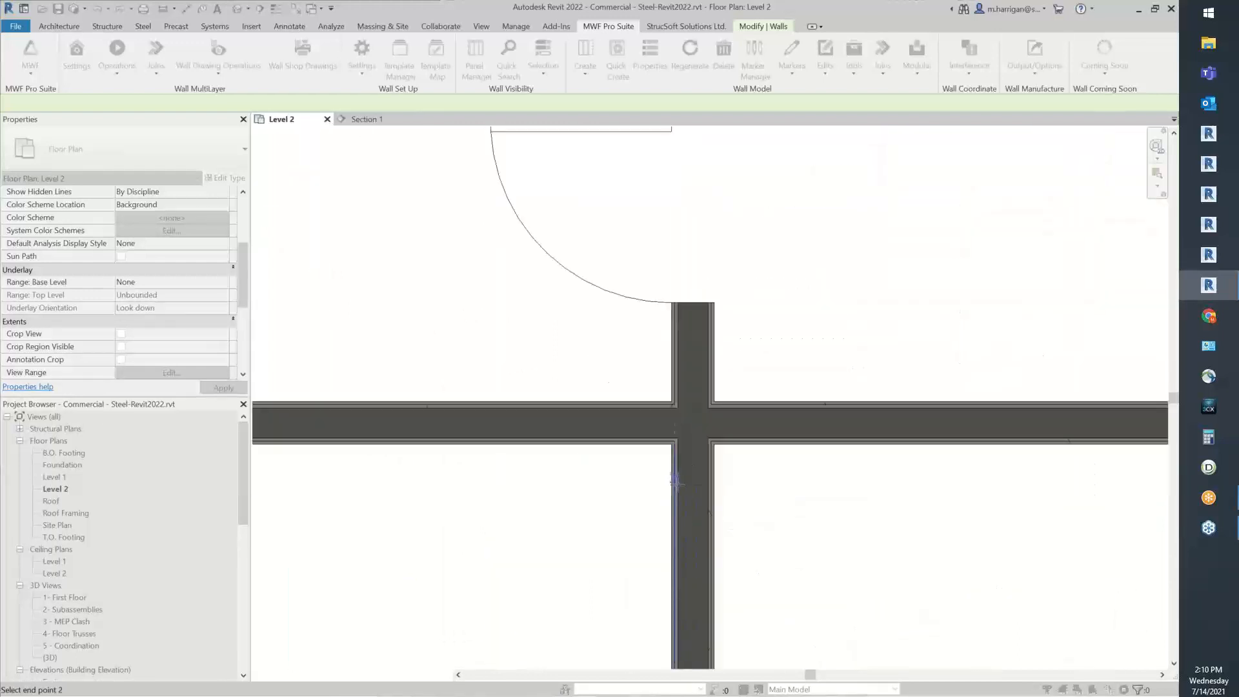
click(679, 491)
Pick a reference point just above the Panel128 wall and add split markers with a minimum panel length of 12.
scroll(719, 478, down, 4)
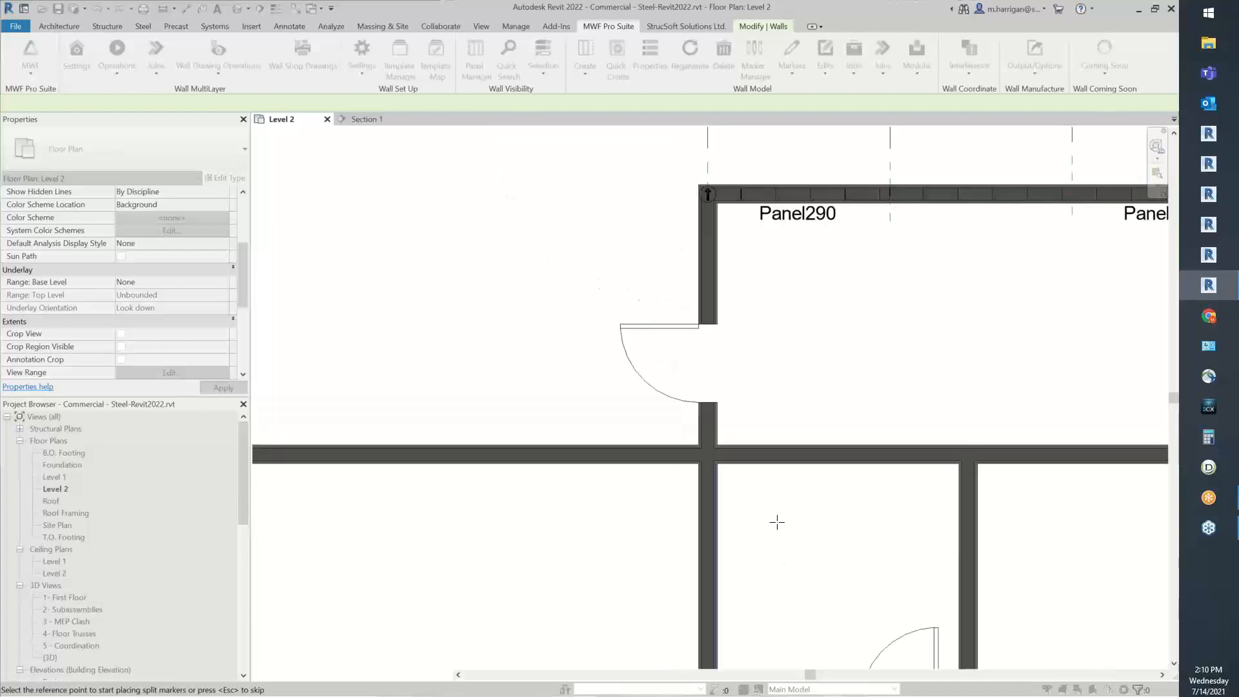
middle_drag(789, 553, 701, 352)
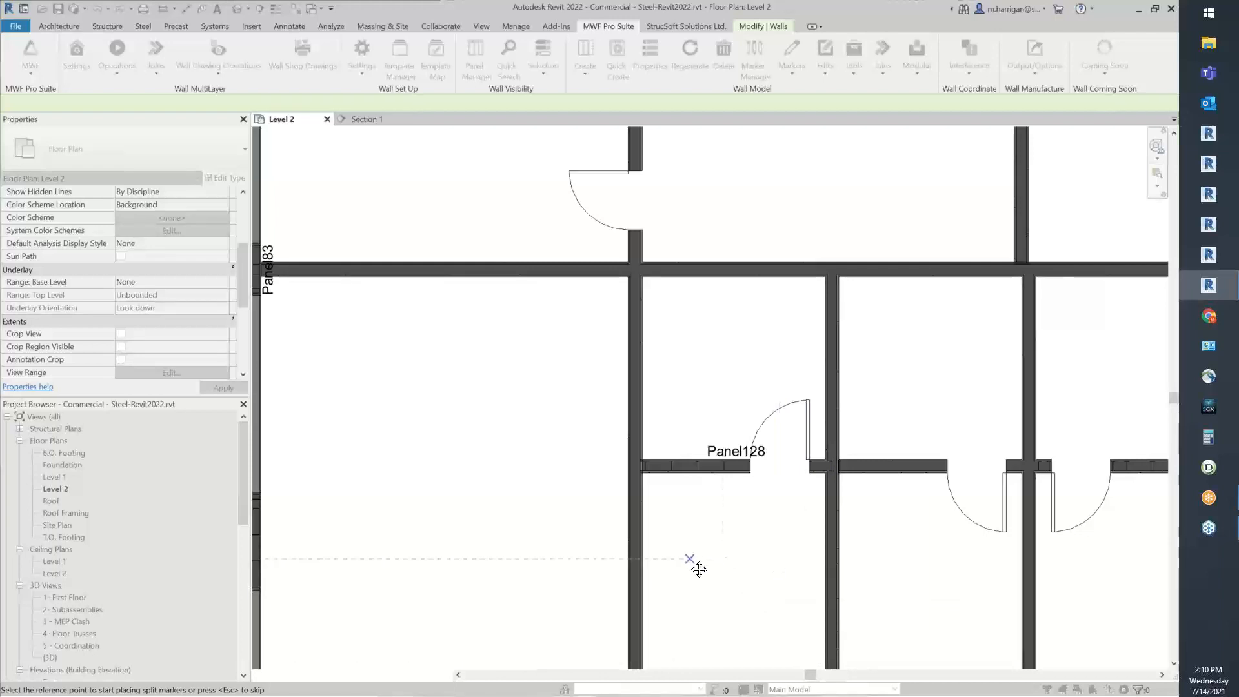
middle_drag(693, 564, 646, 438)
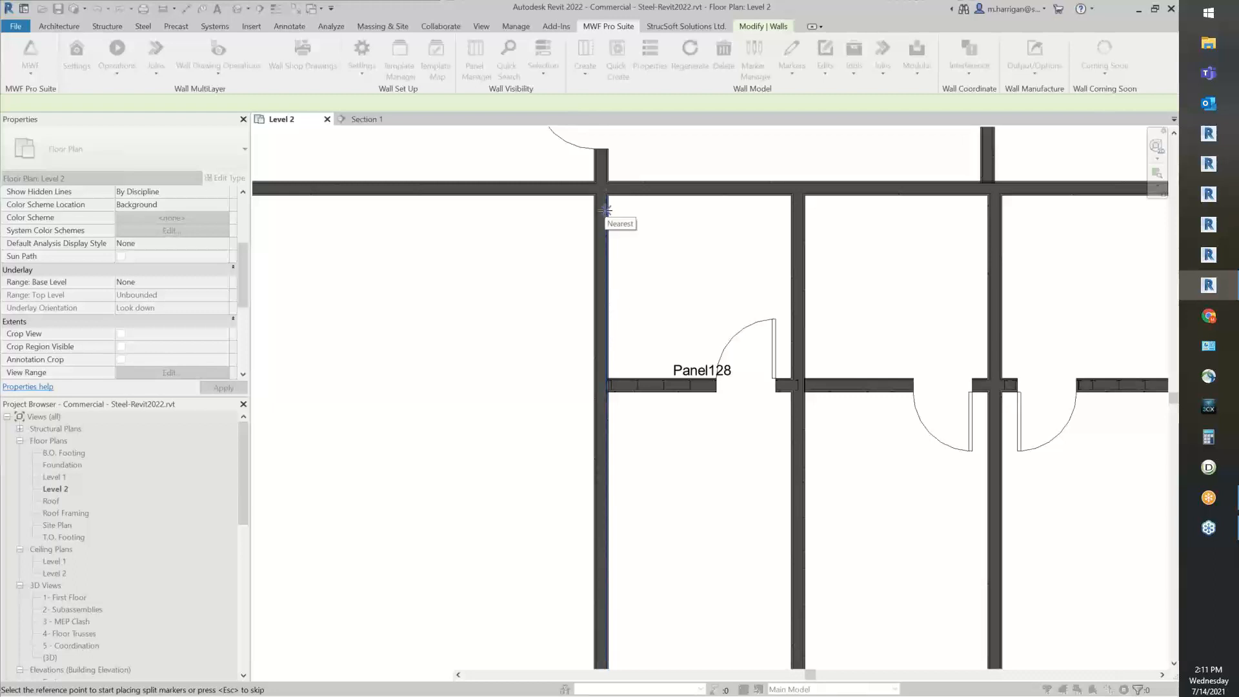
click(607, 350)
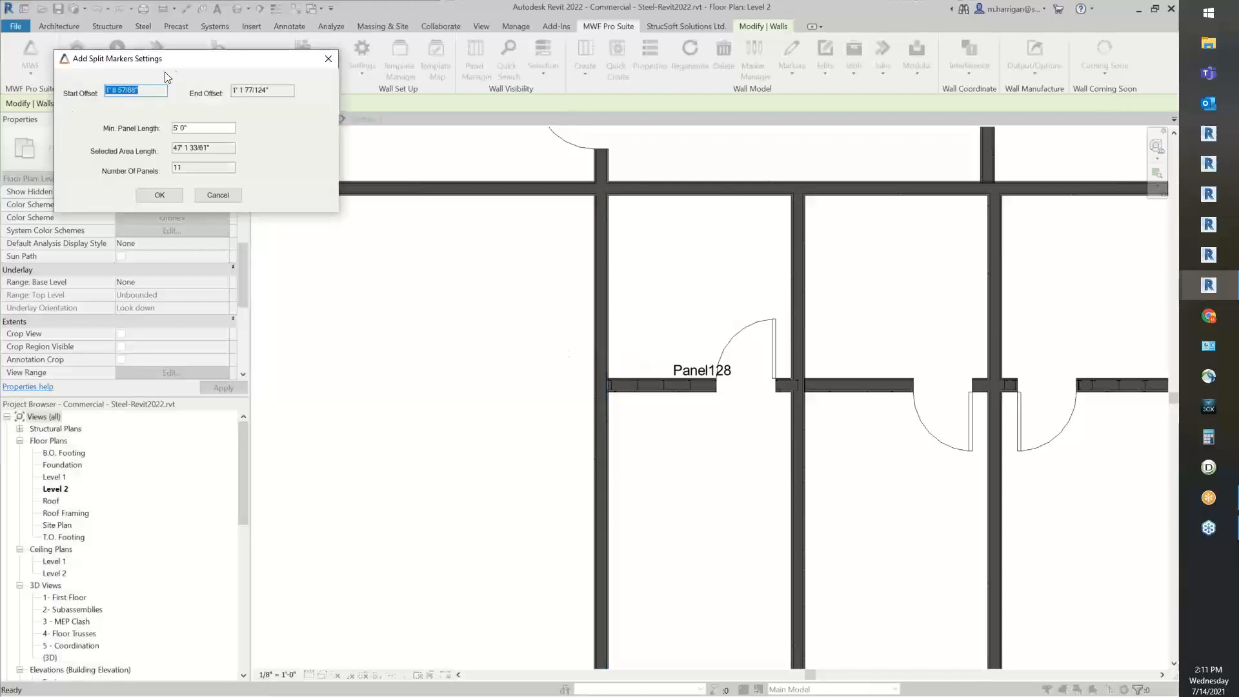
drag(165, 72, 405, 202)
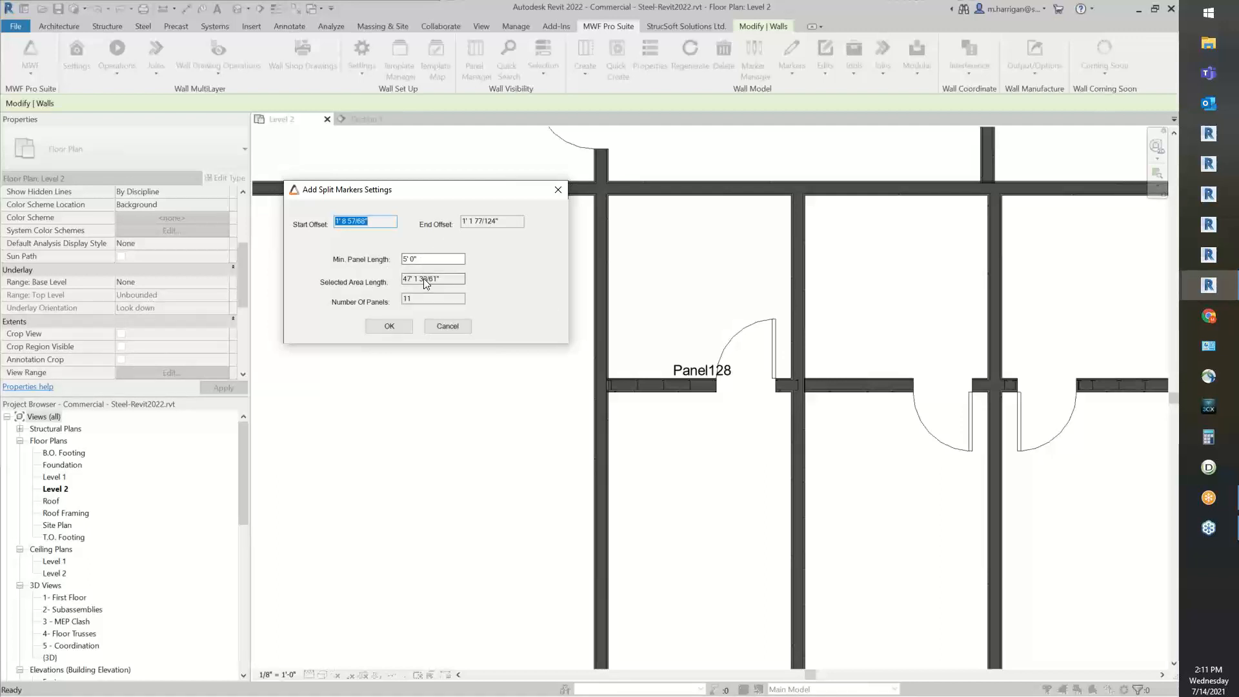
click(429, 258)
text(12)
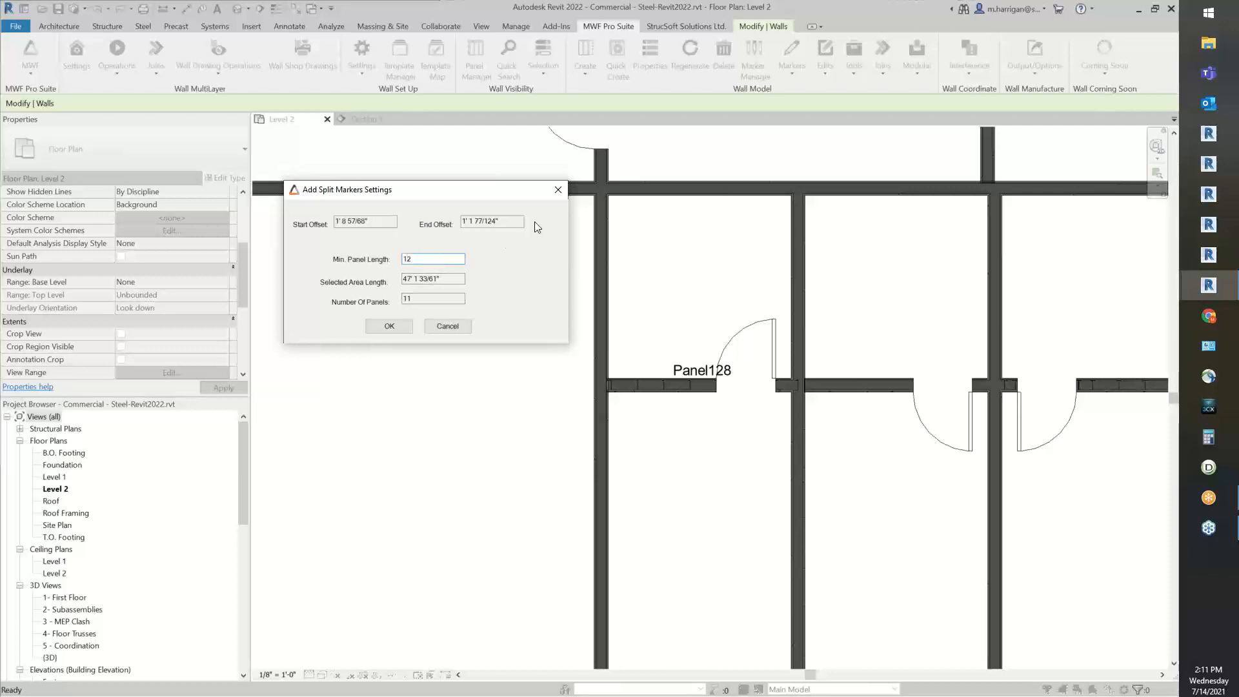
click(437, 279)
click(369, 327)
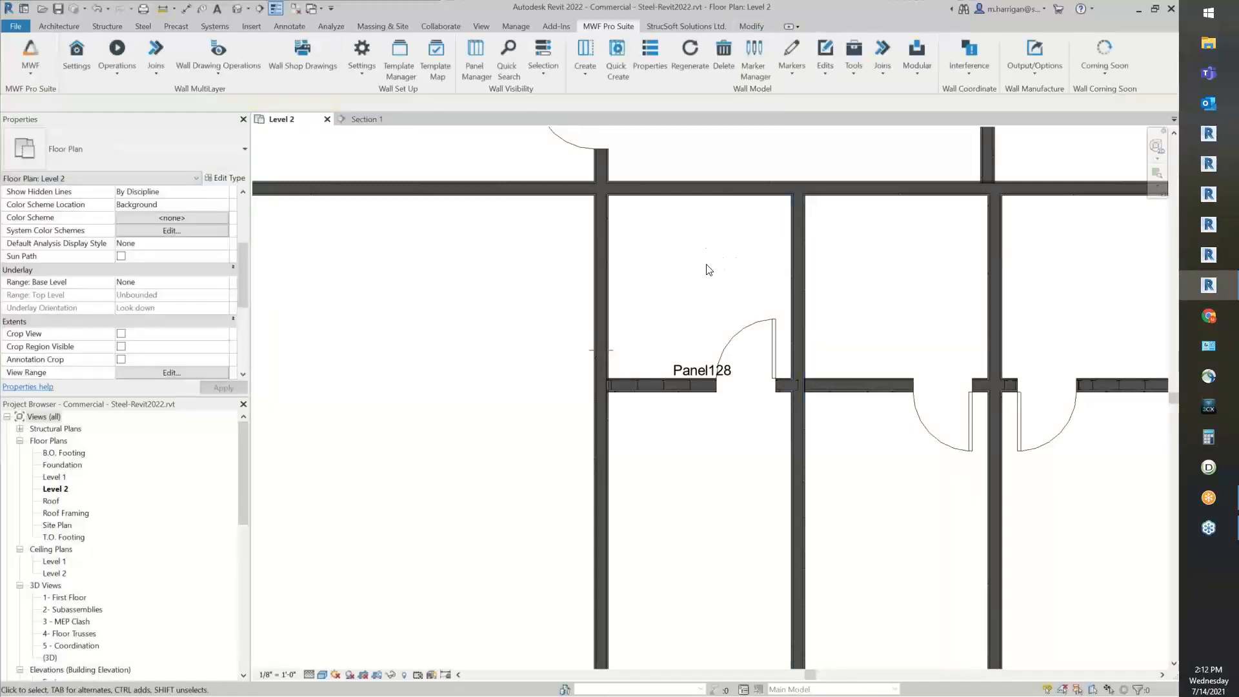
middle_drag(656, 309, 571, 258)
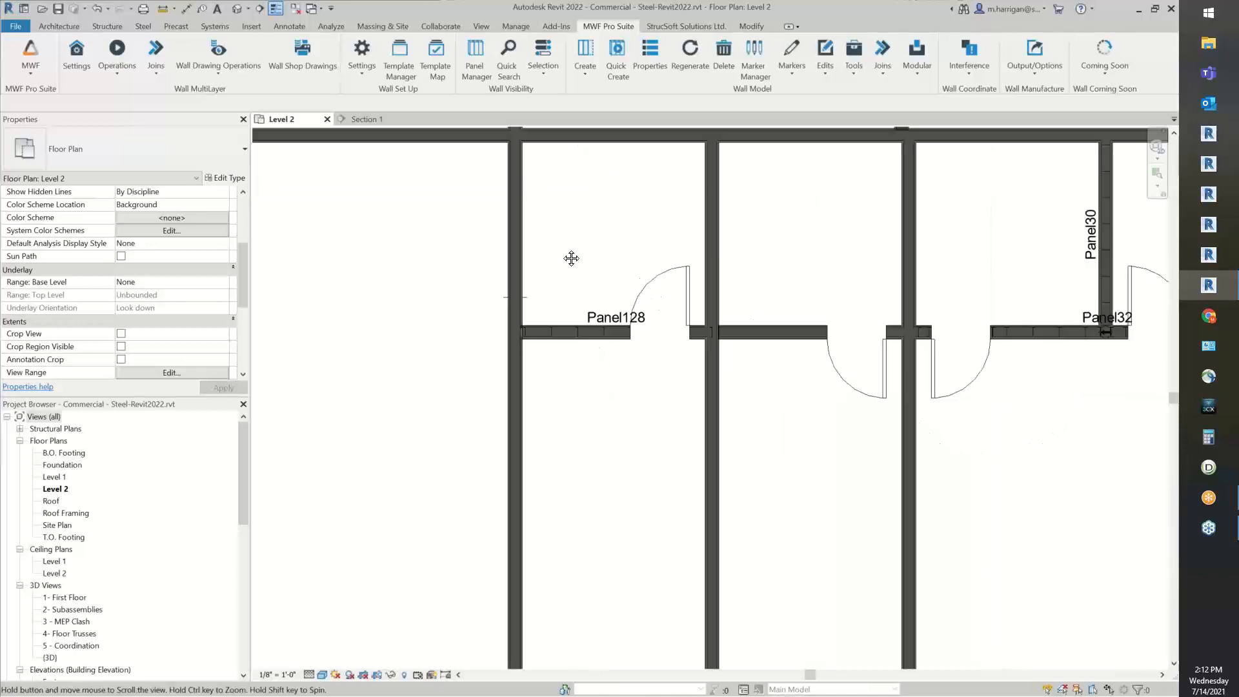
scroll(518, 298, up, 8)
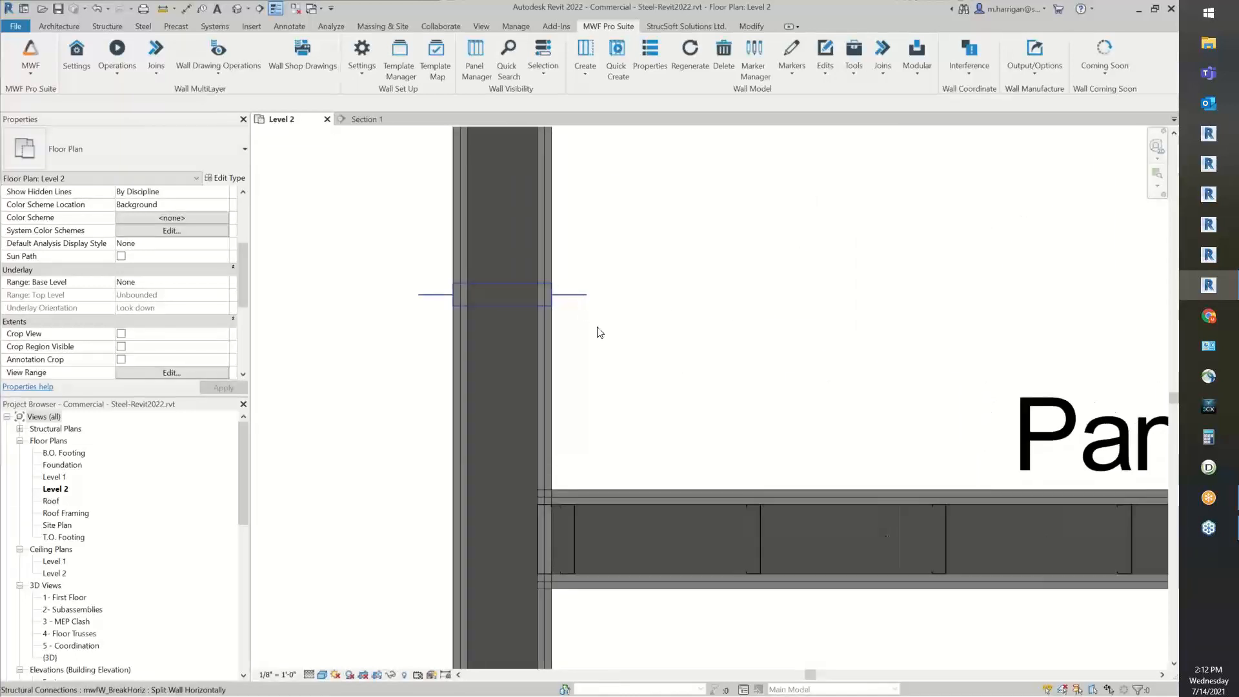
middle_drag(599, 332, 666, 425)
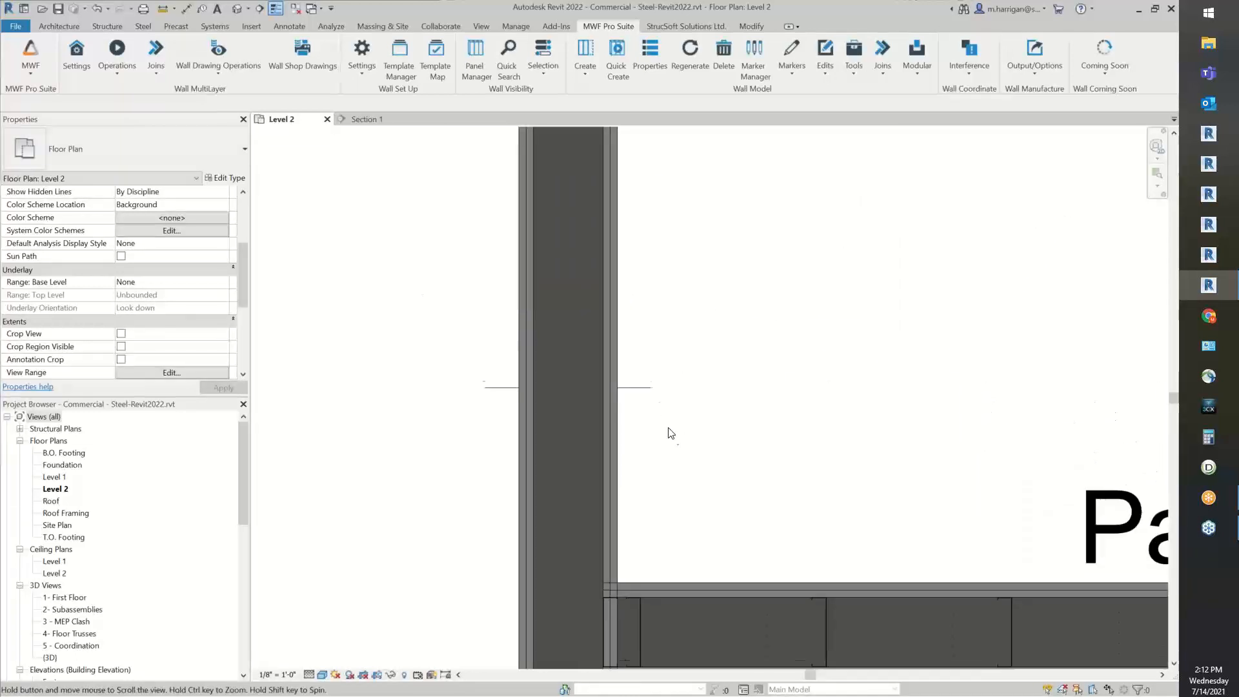
Select the split marker above the Panel128 wall and duplicate its type as 1/2 GAP.
click(630, 390)
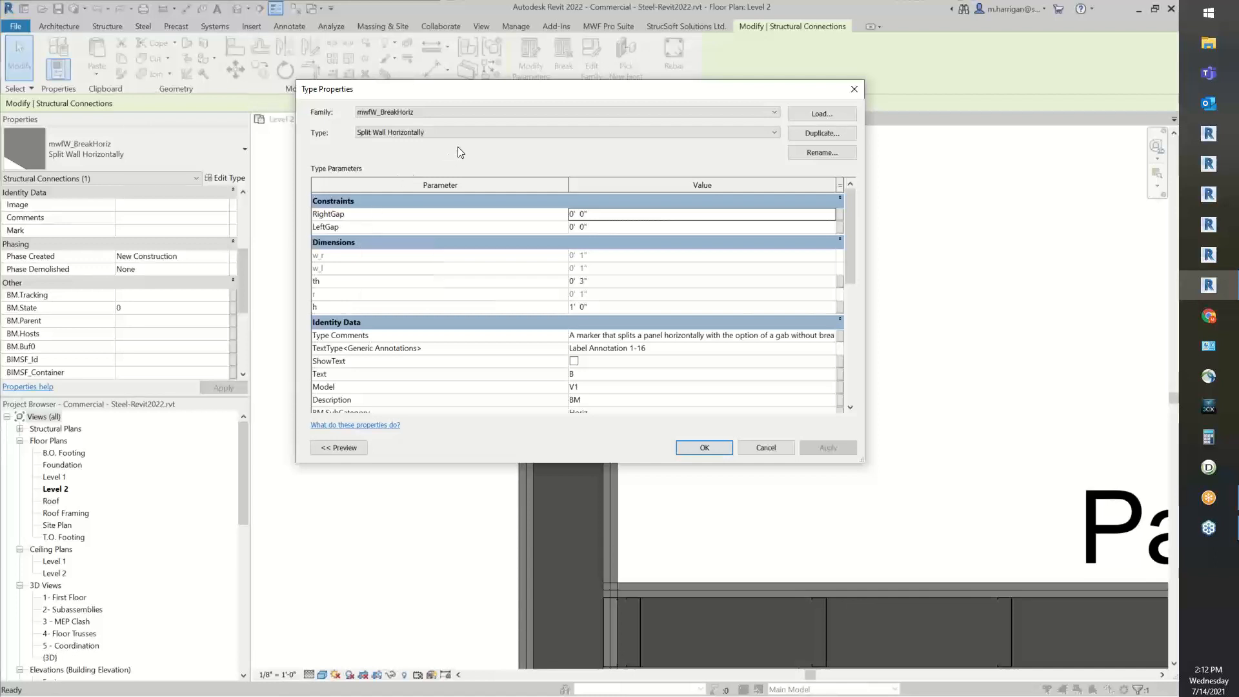
click(817, 134)
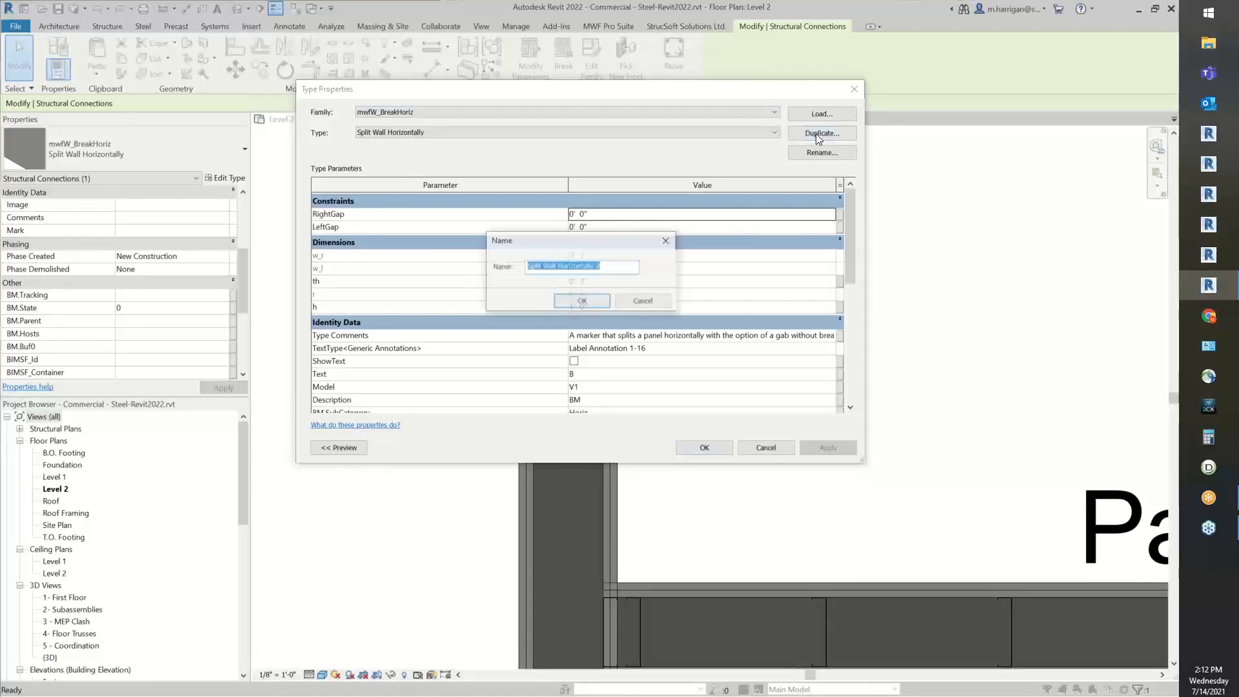
text(1)
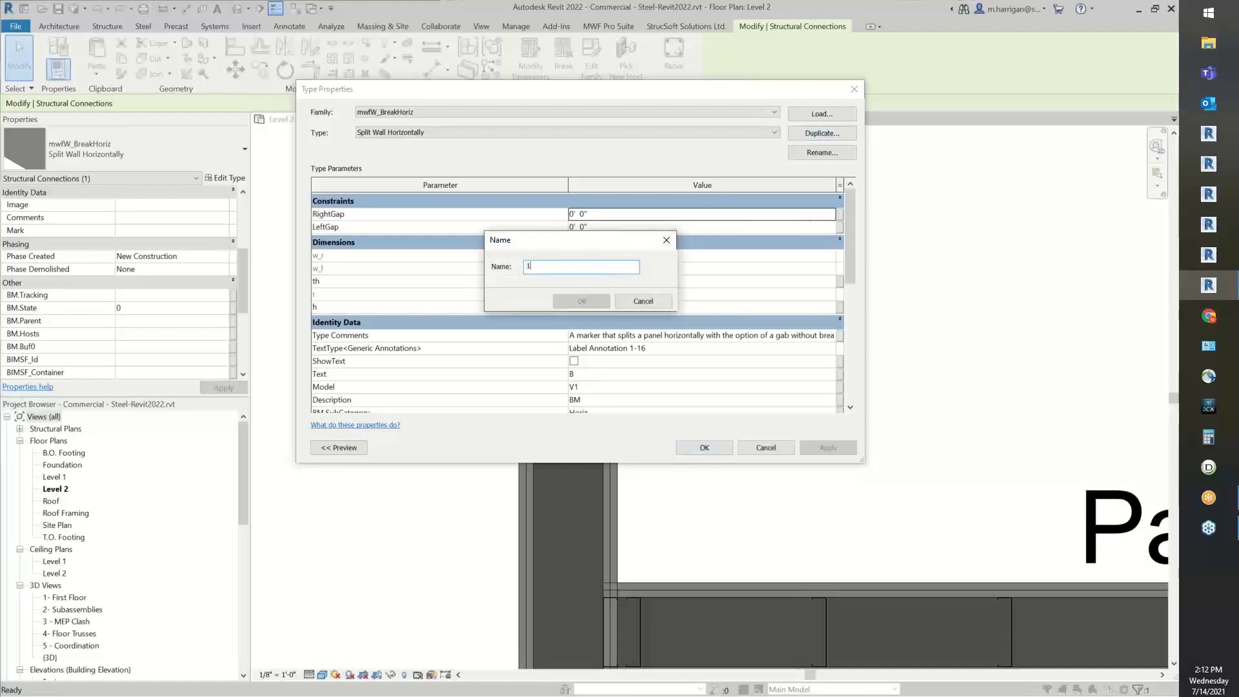
text(/2 gA)
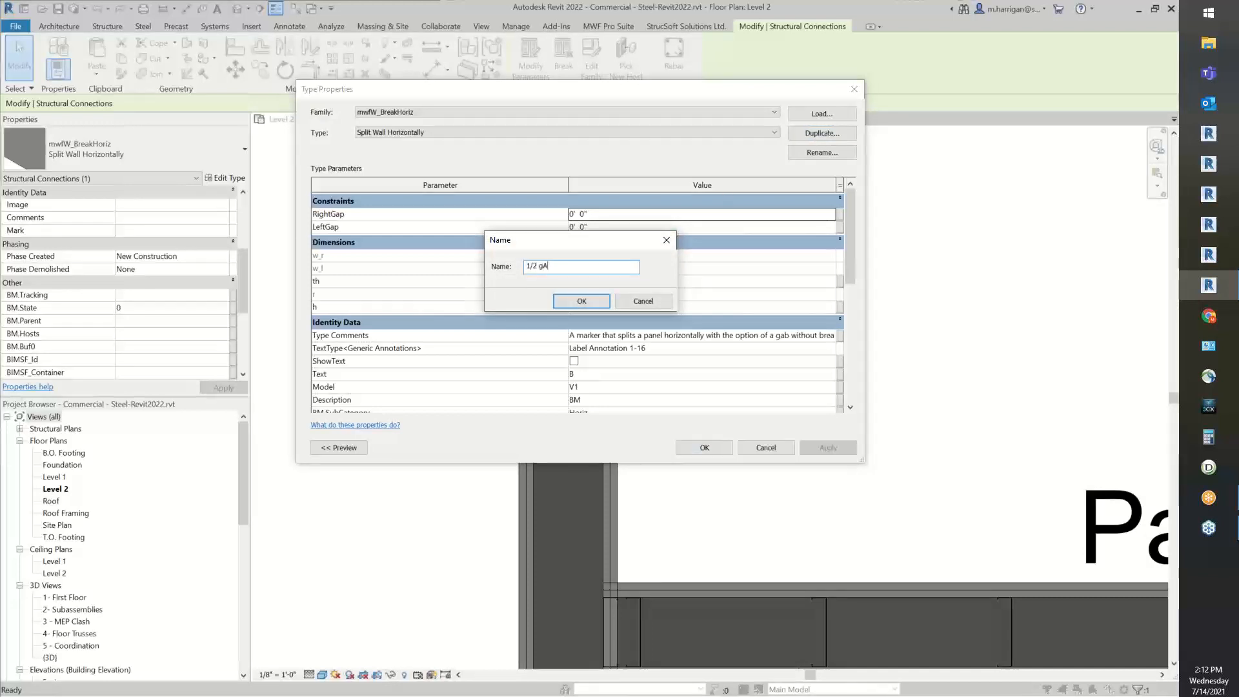
text(GAP)
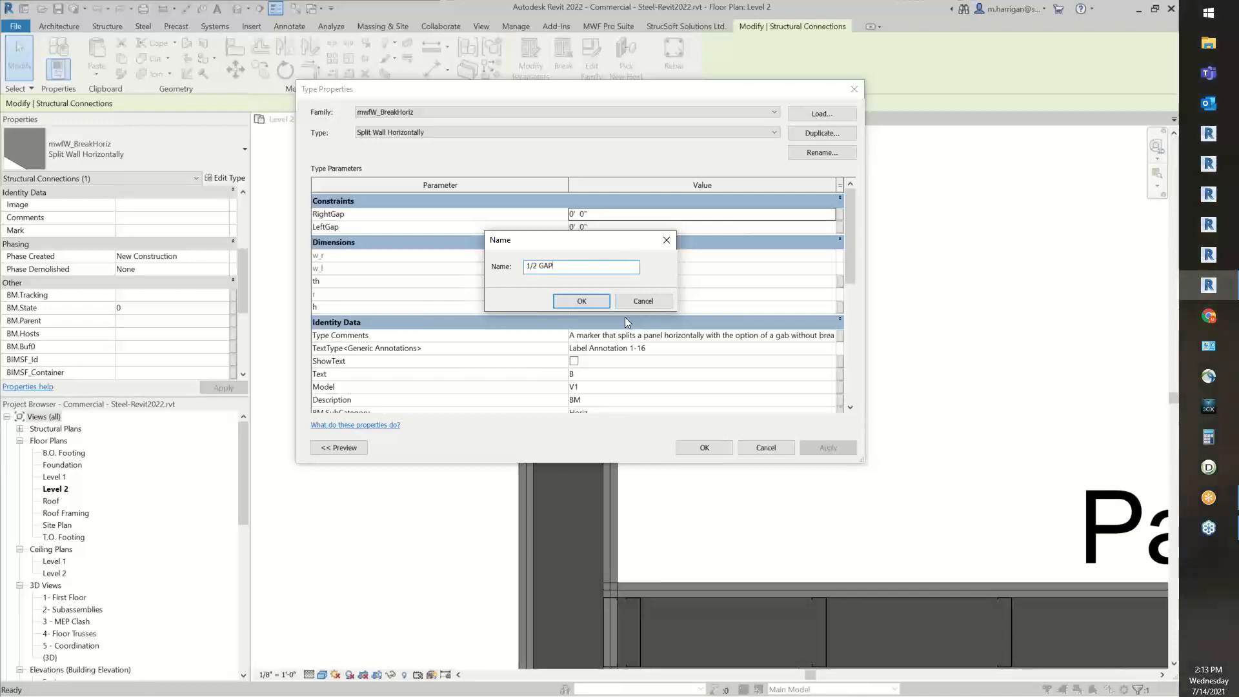
click(599, 306)
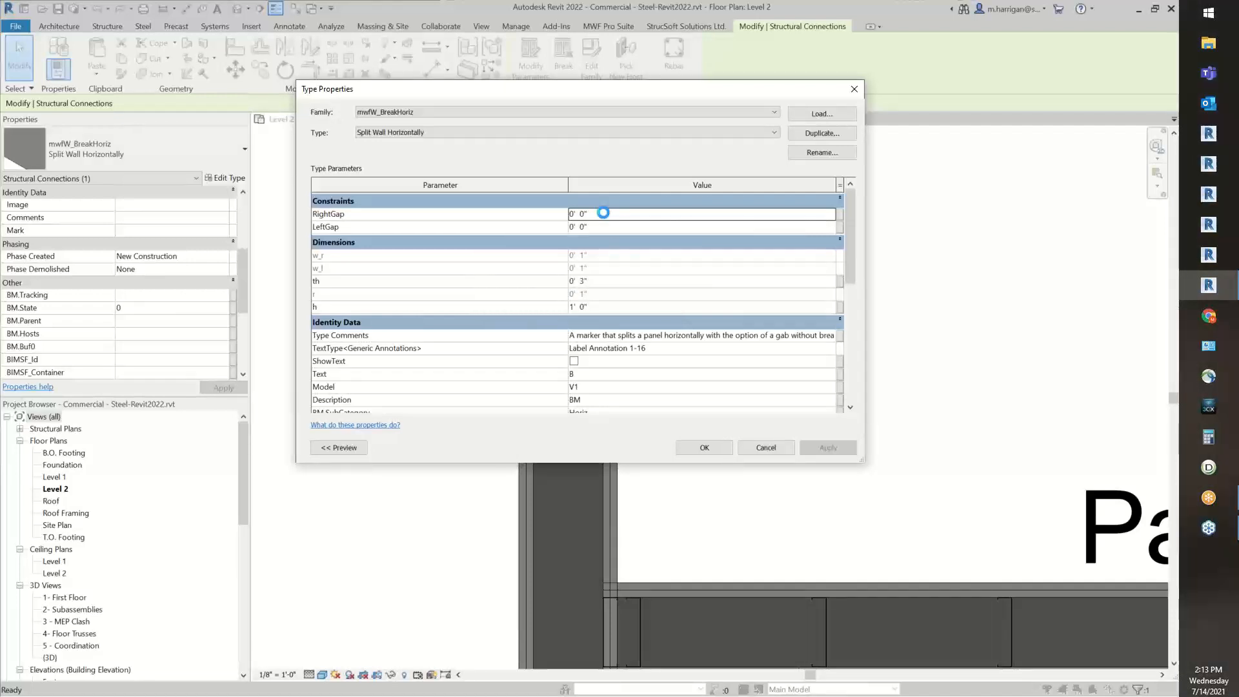
Set both RightGap and LeftGap of the 1/2 GAP marker type to .25" and apply the type changes.
click(604, 213)
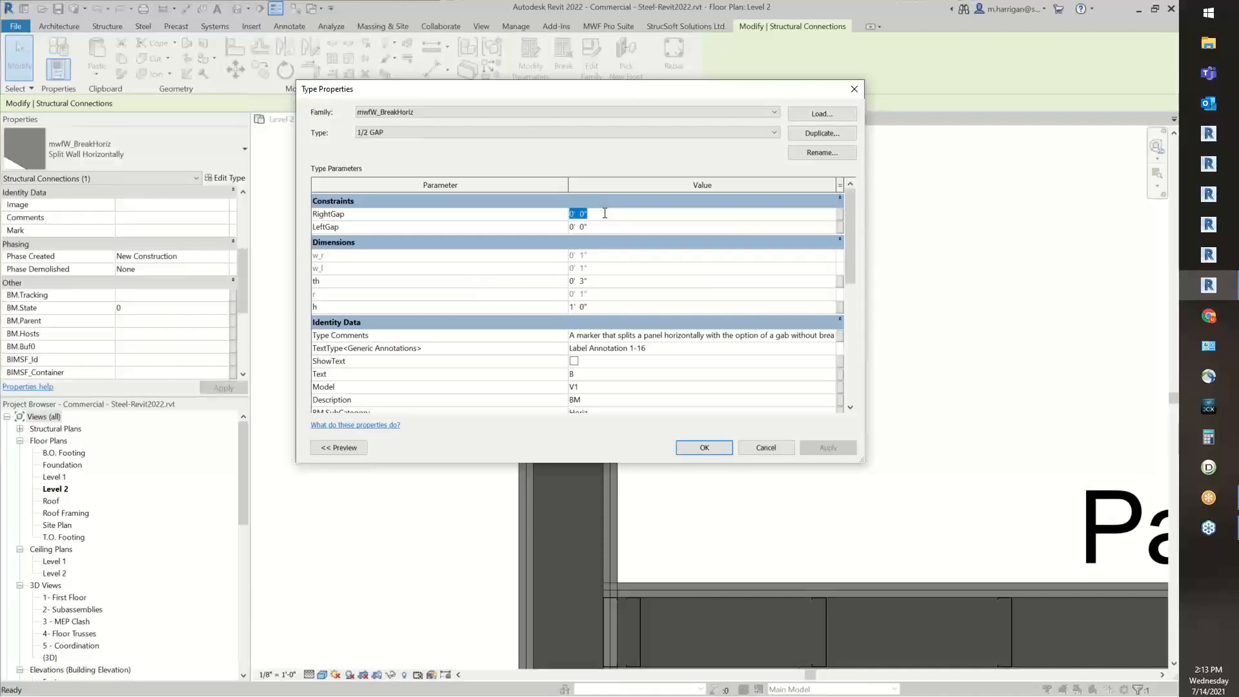
text(.25)
click(597, 229)
text(.25")
click(610, 218)
click(693, 448)
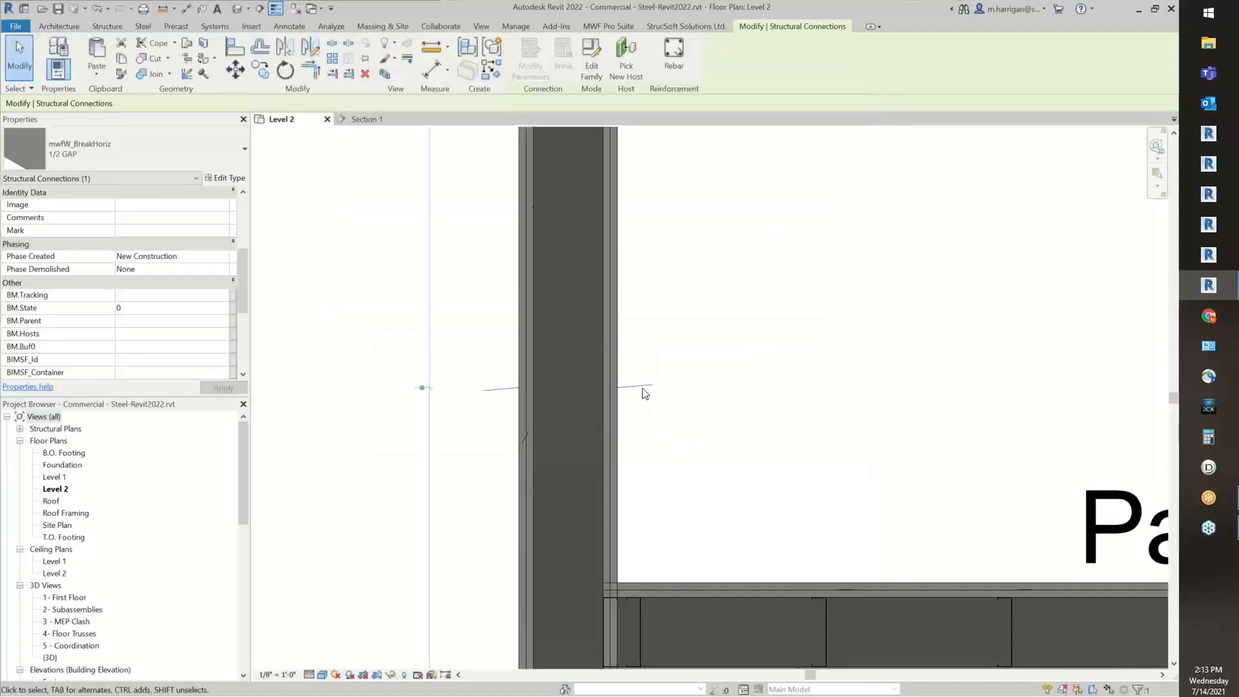
scroll(641, 388, up, 2)
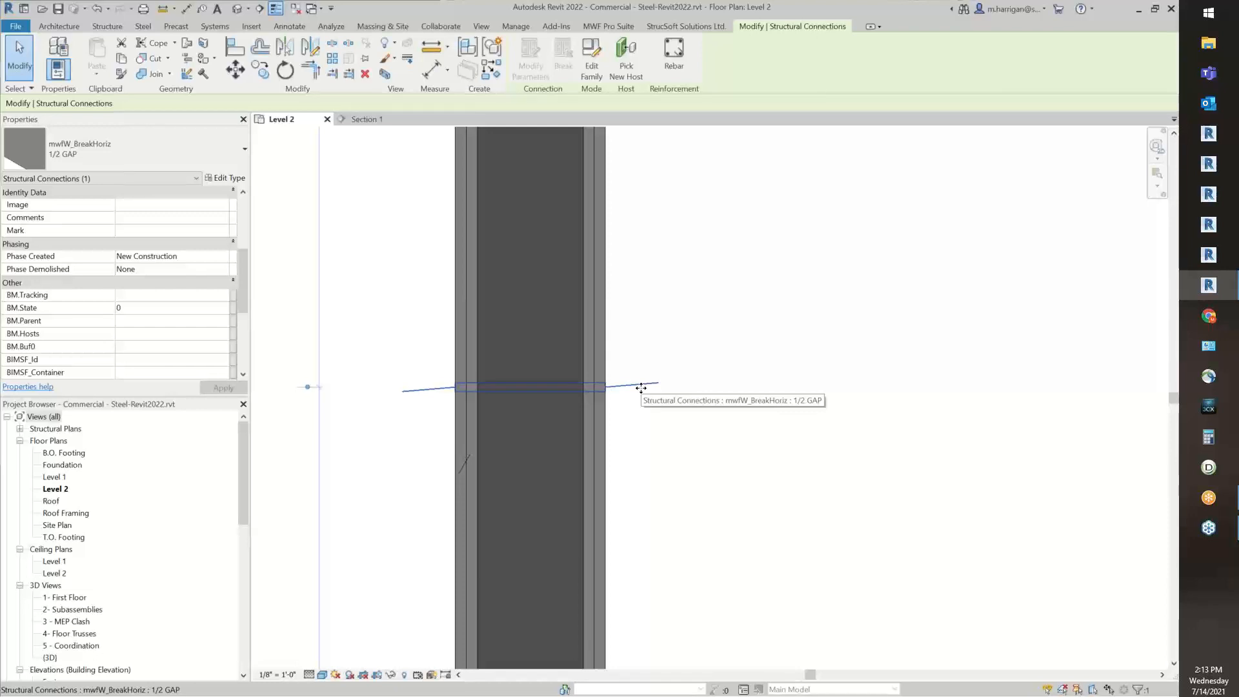
click(706, 502)
Select the long interior chase wall carrying the gap marker and activate the LGS template map.
click(607, 346)
scroll(612, 346, down, 4)
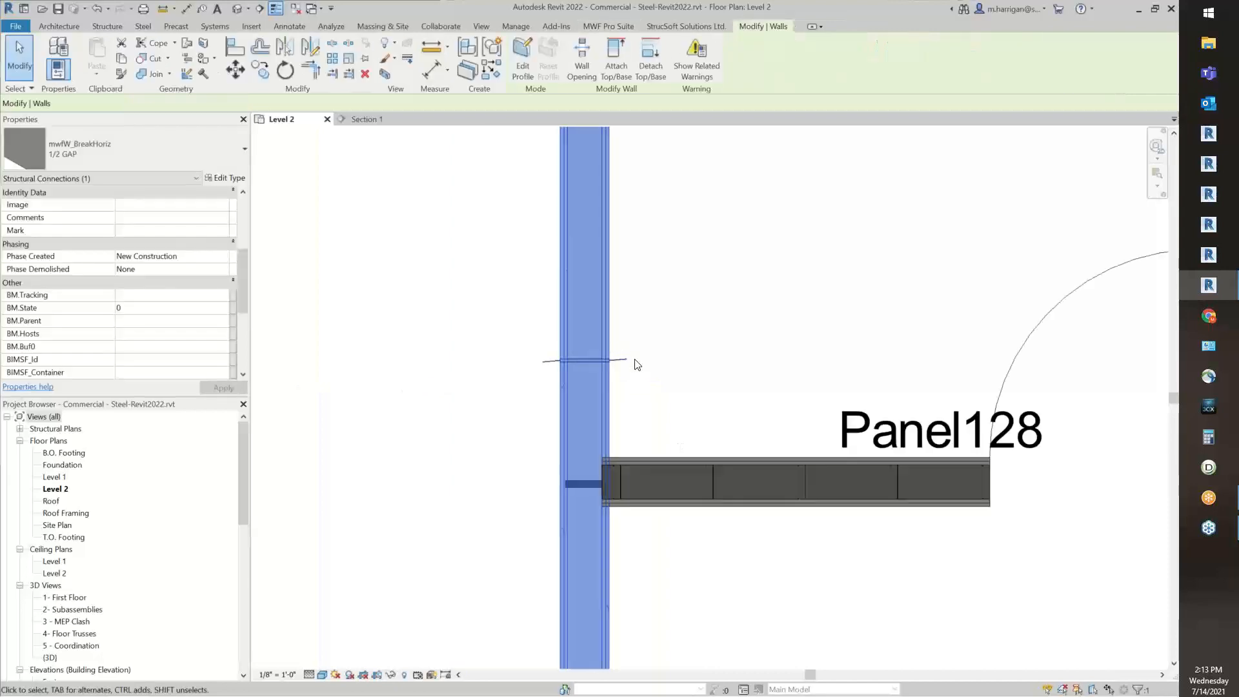
middle_drag(697, 374, 665, 398)
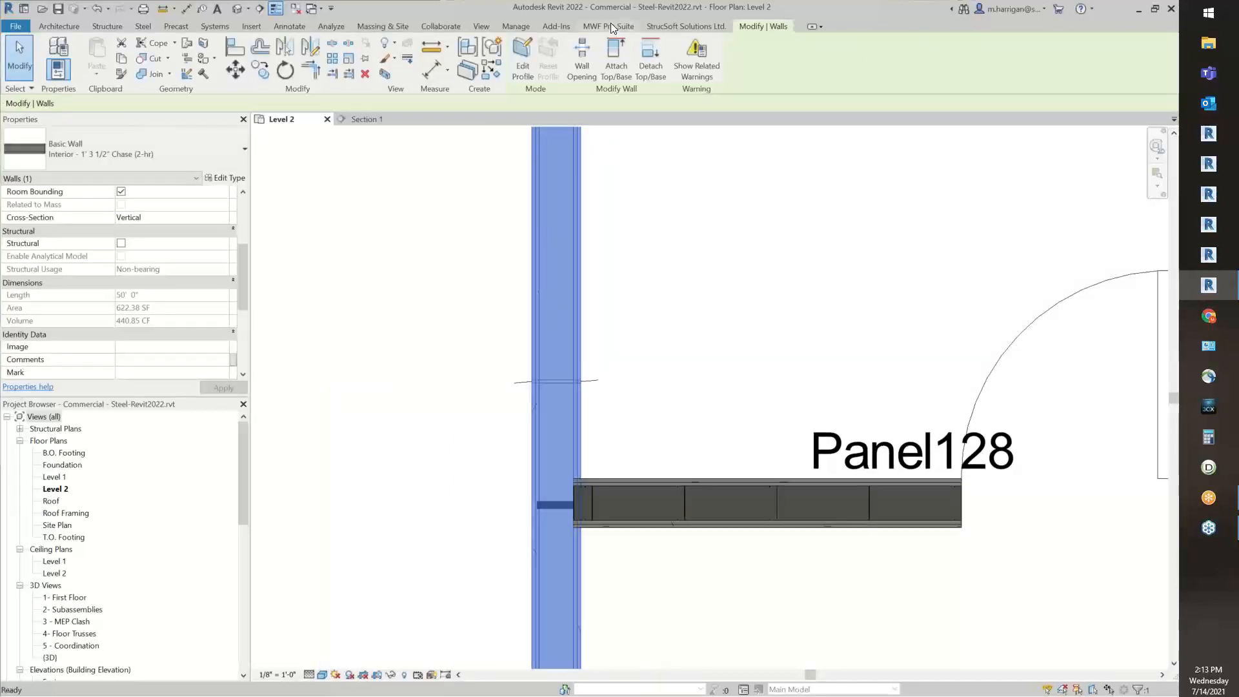
click(609, 26)
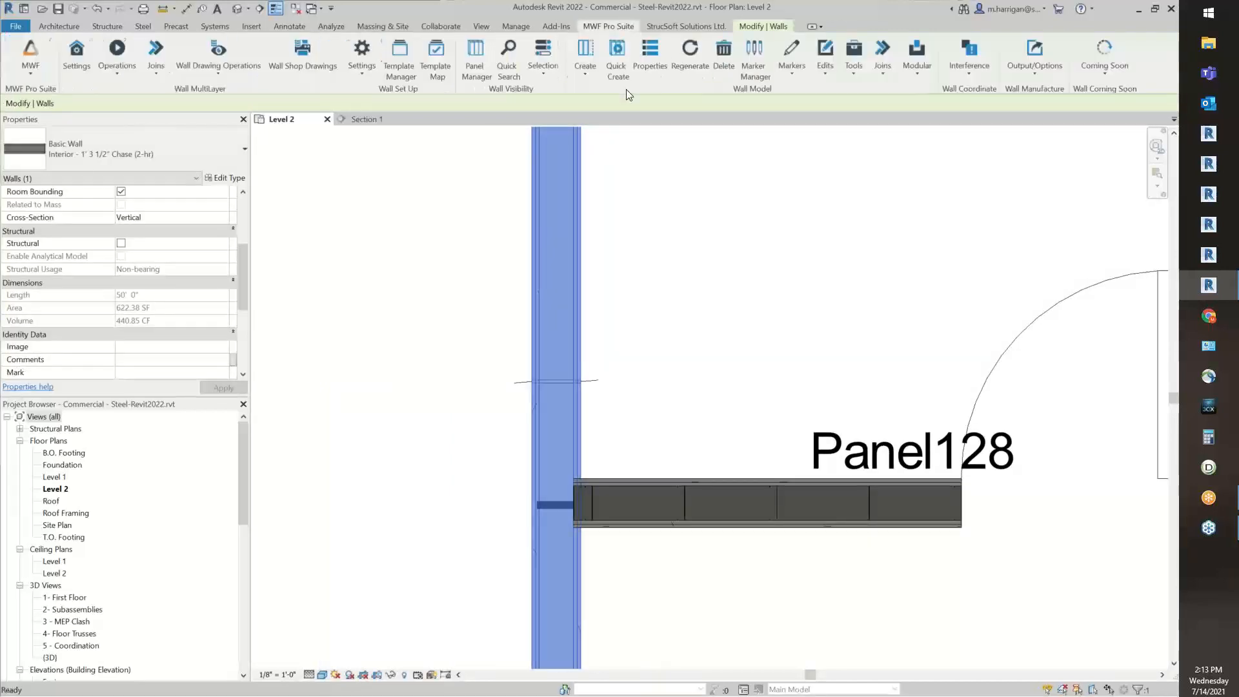
click(429, 68)
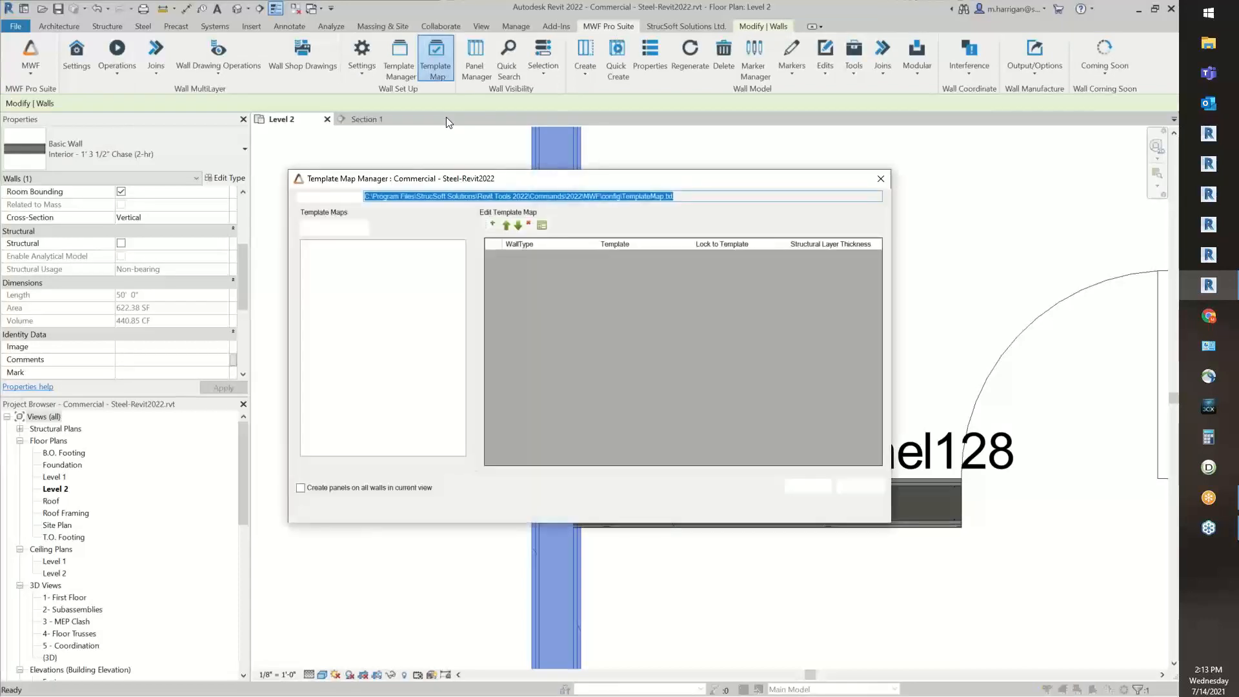
click(313, 271)
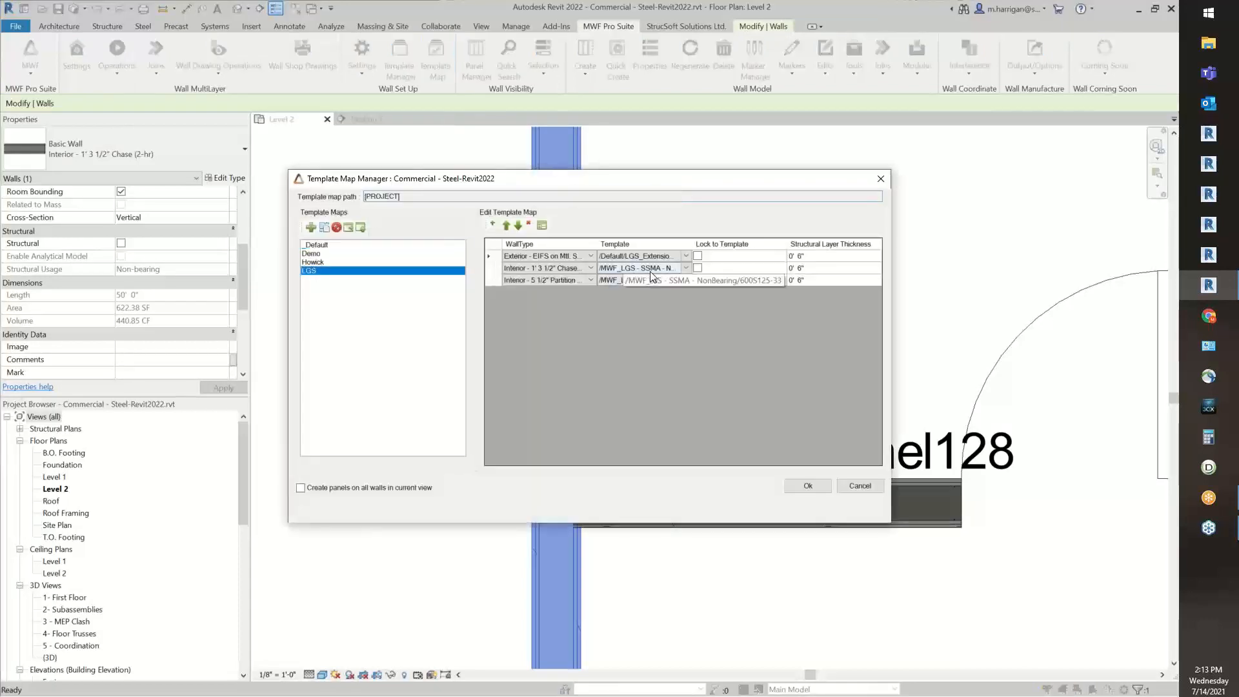
click(808, 485)
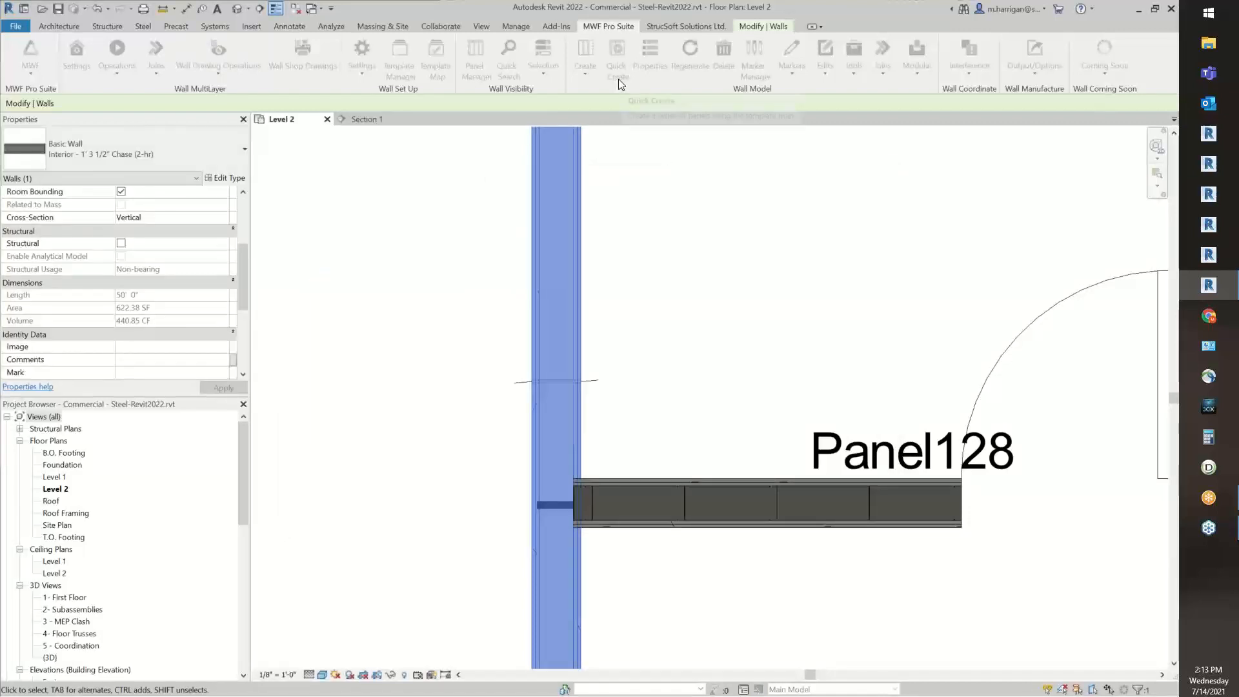
Run Quick Create to generate the framing panels on the selected chase wall.
click(617, 64)
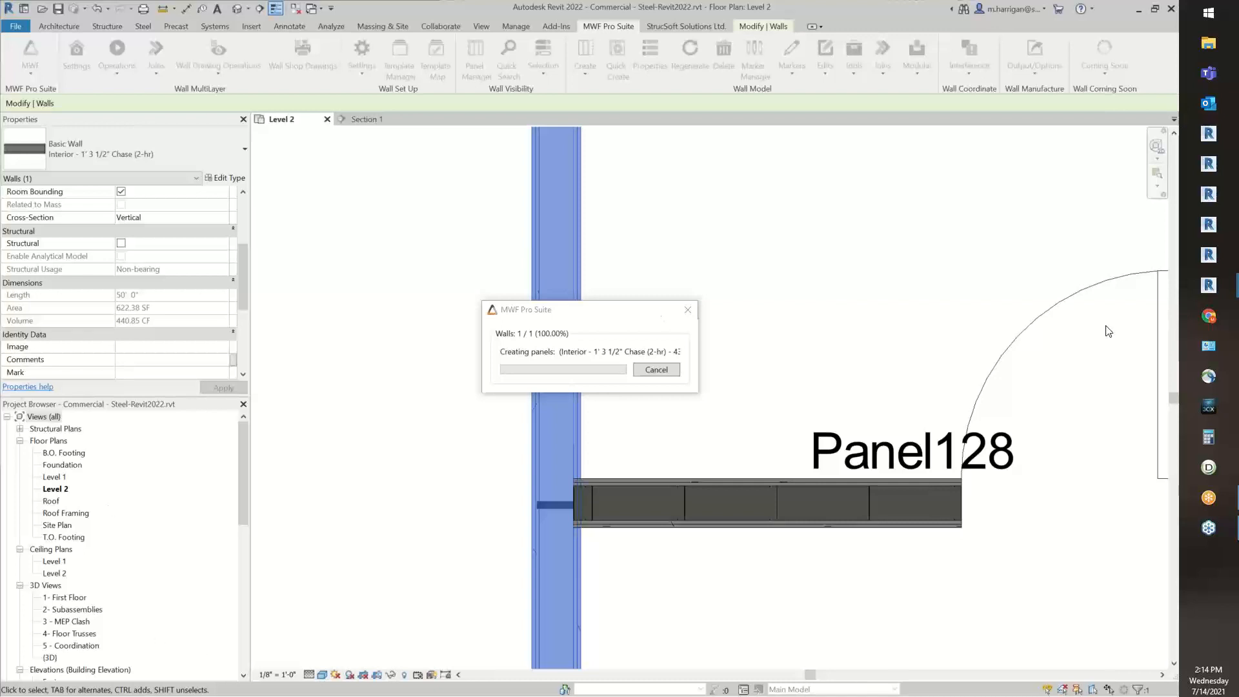
drag(630, 315, 675, 236)
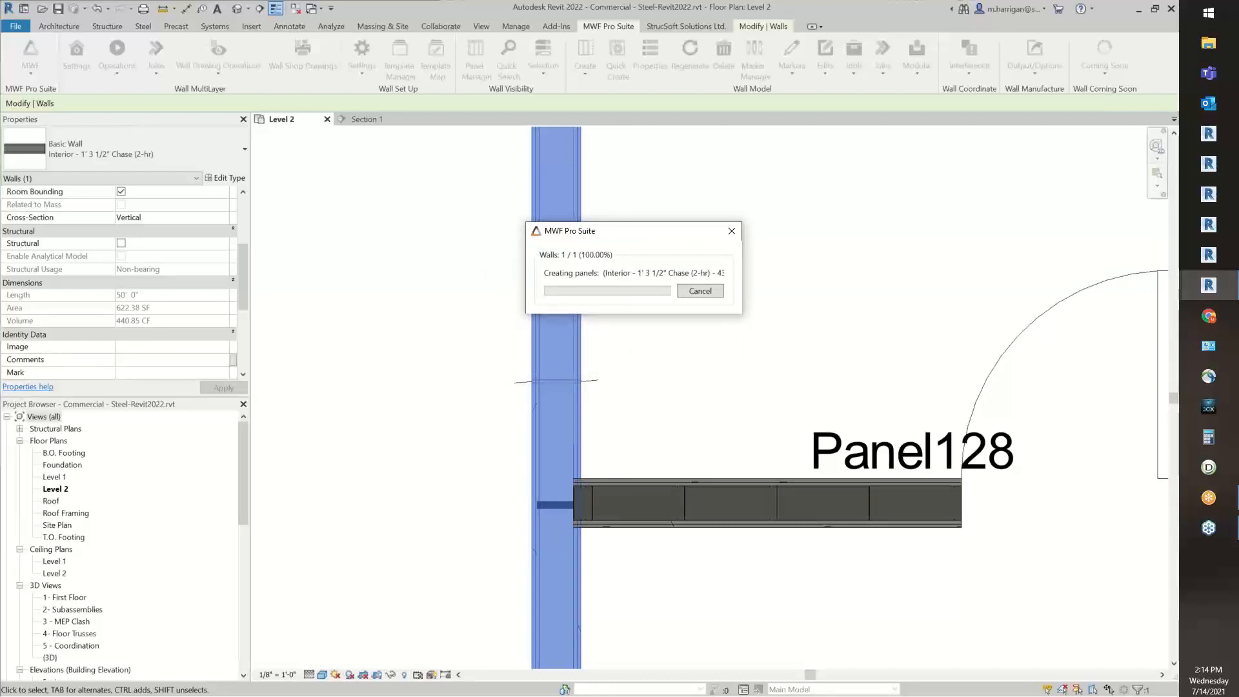
drag(640, 226, 393, 192)
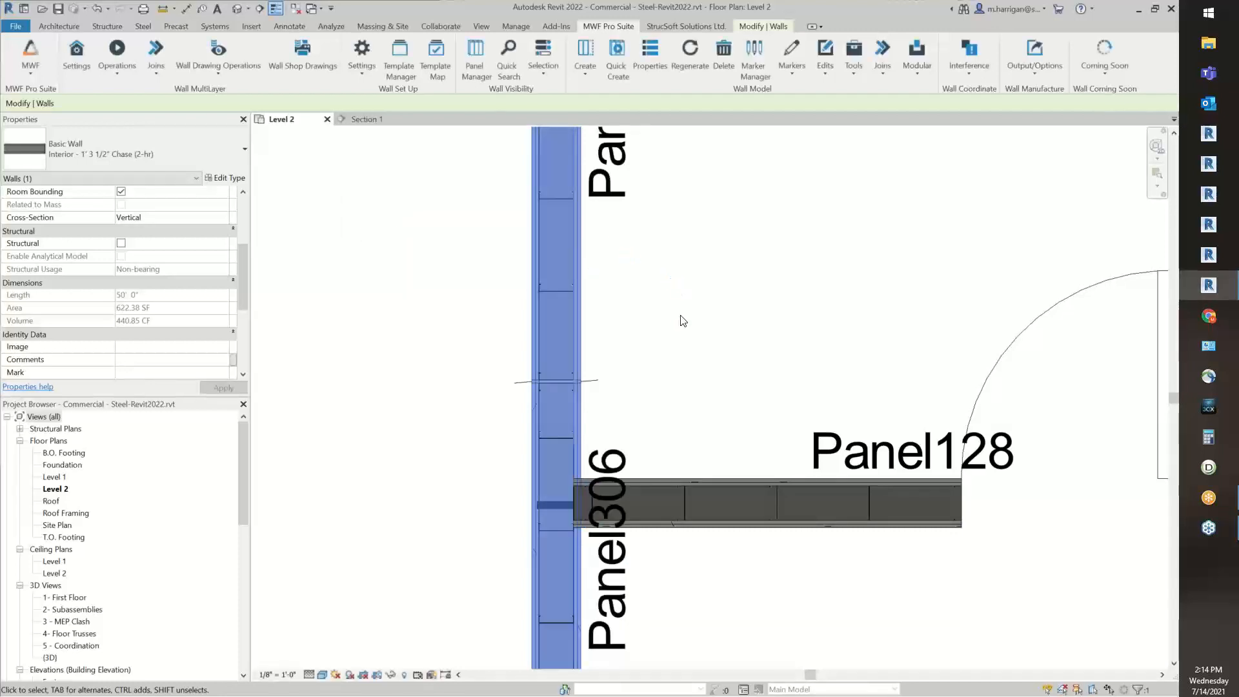
Deselect the wall and examine the new panels along it against the crossing walls and the 1/2 GAP split.
scroll(689, 322, down, 4)
key(Escape)
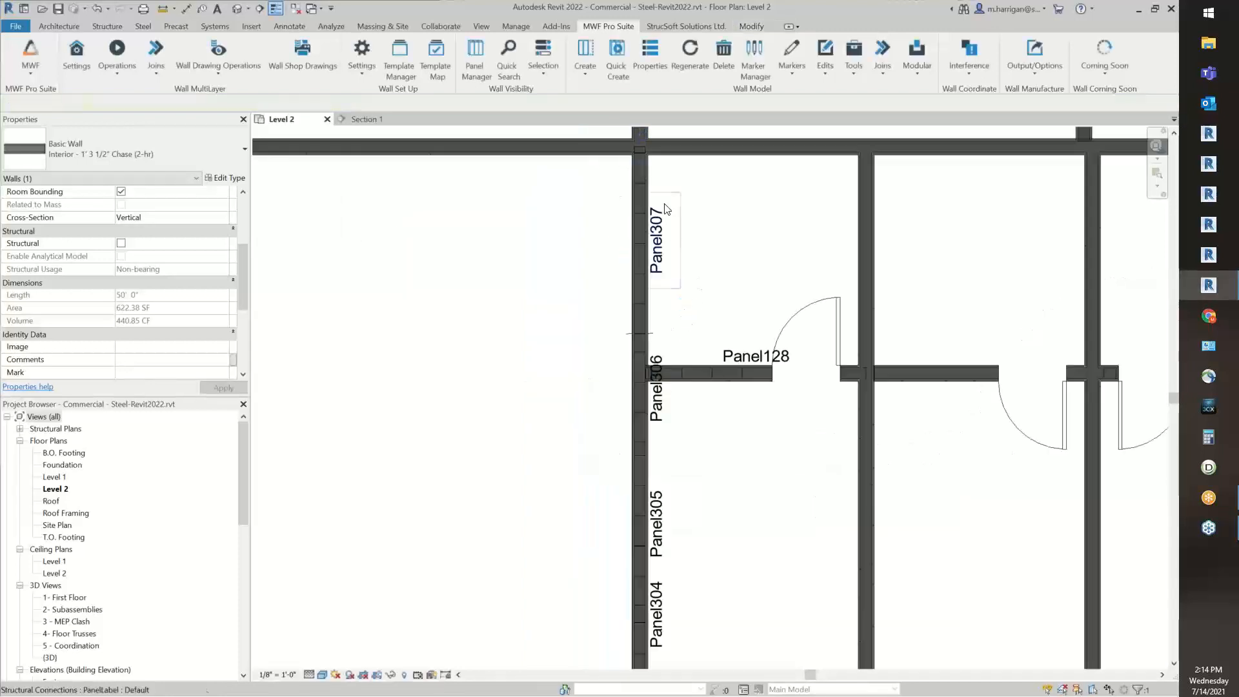
middle_drag(660, 377, 583, 211)
scroll(656, 494, up, 1)
mouse_move(658, 506)
middle_down()
mouse_move(628, 316)
mouse_move(613, 462)
middle_up()
middle_drag(622, 311, 614, 421)
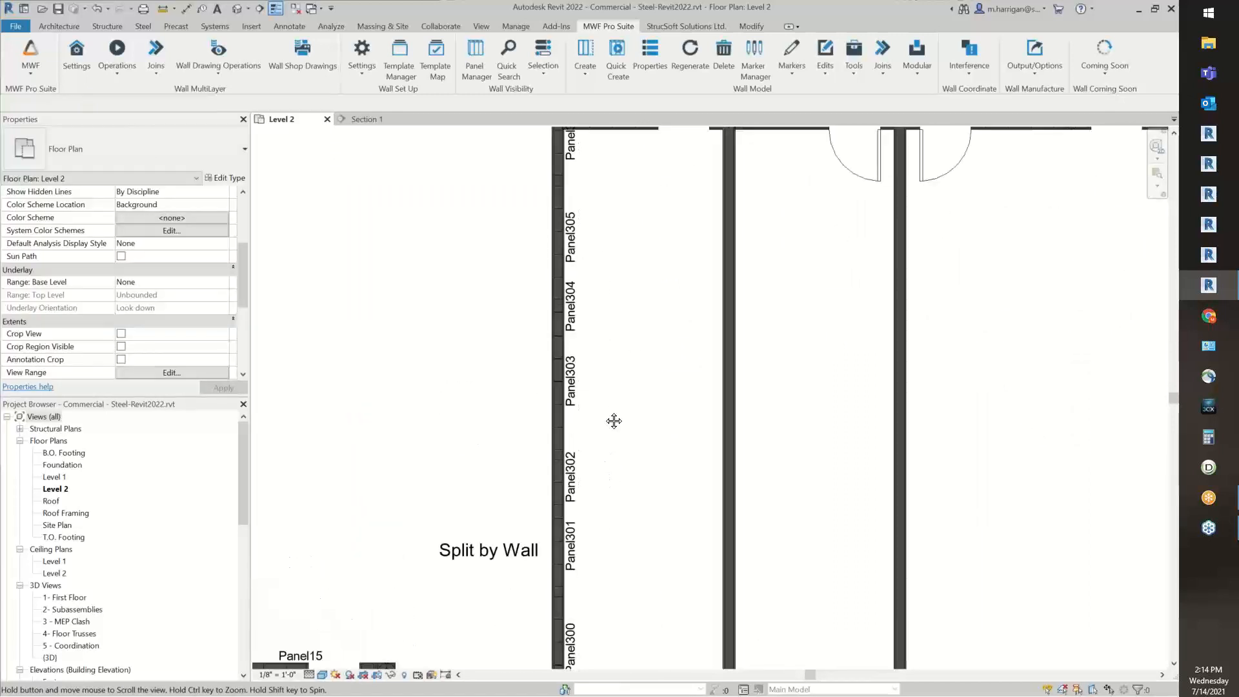
middle_drag(639, 372, 625, 465)
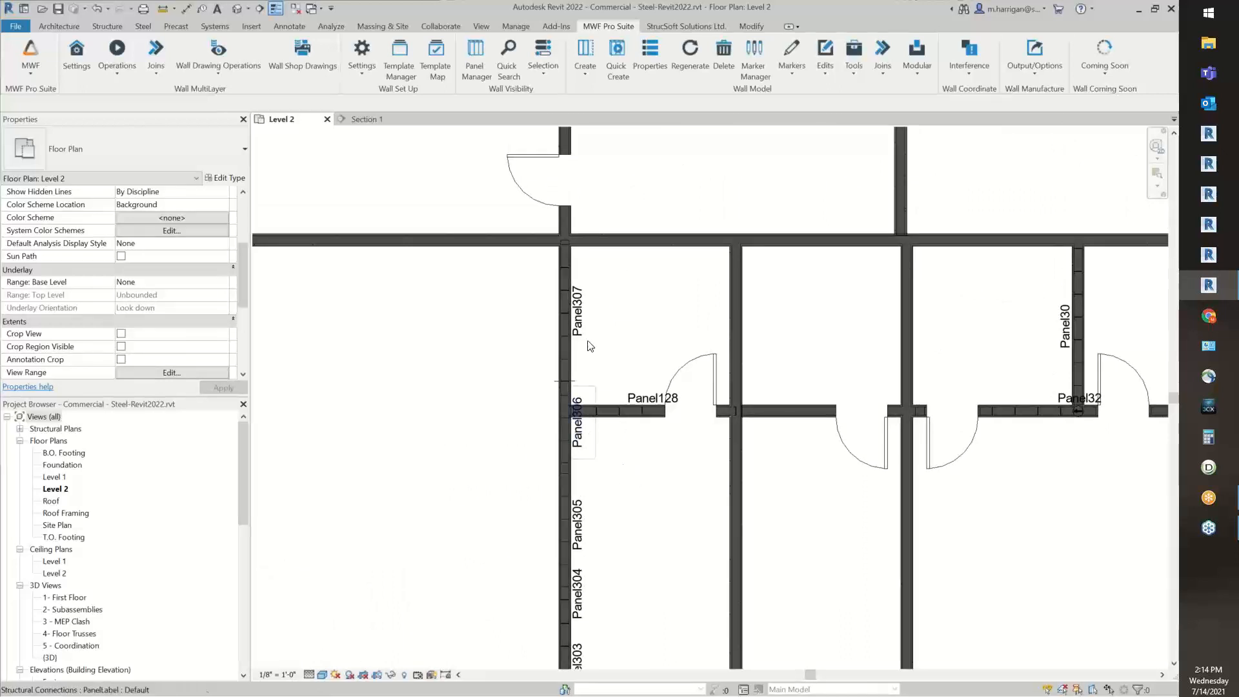
scroll(659, 331, down, 4)
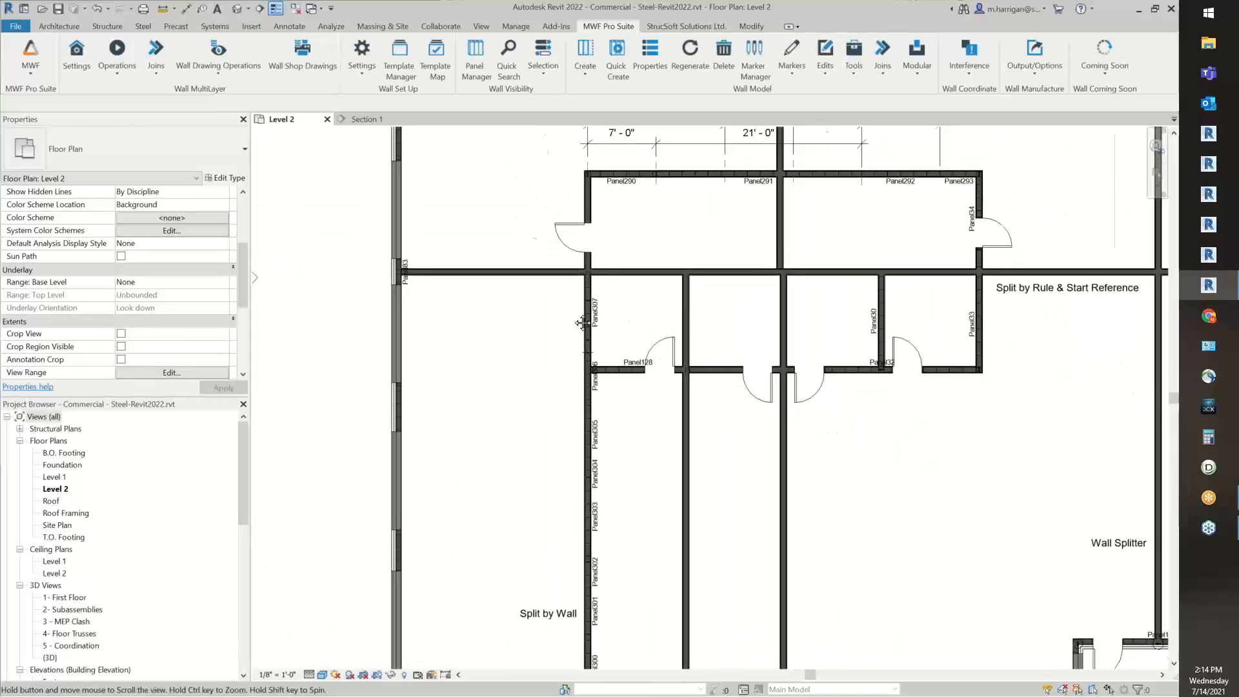
Select the long horizontal chase wall beside the "Split by Rule & Start Reference" note and open its Panel Splits settings.
middle_drag(752, 323, 436, 433)
middle_drag(705, 448, 636, 475)
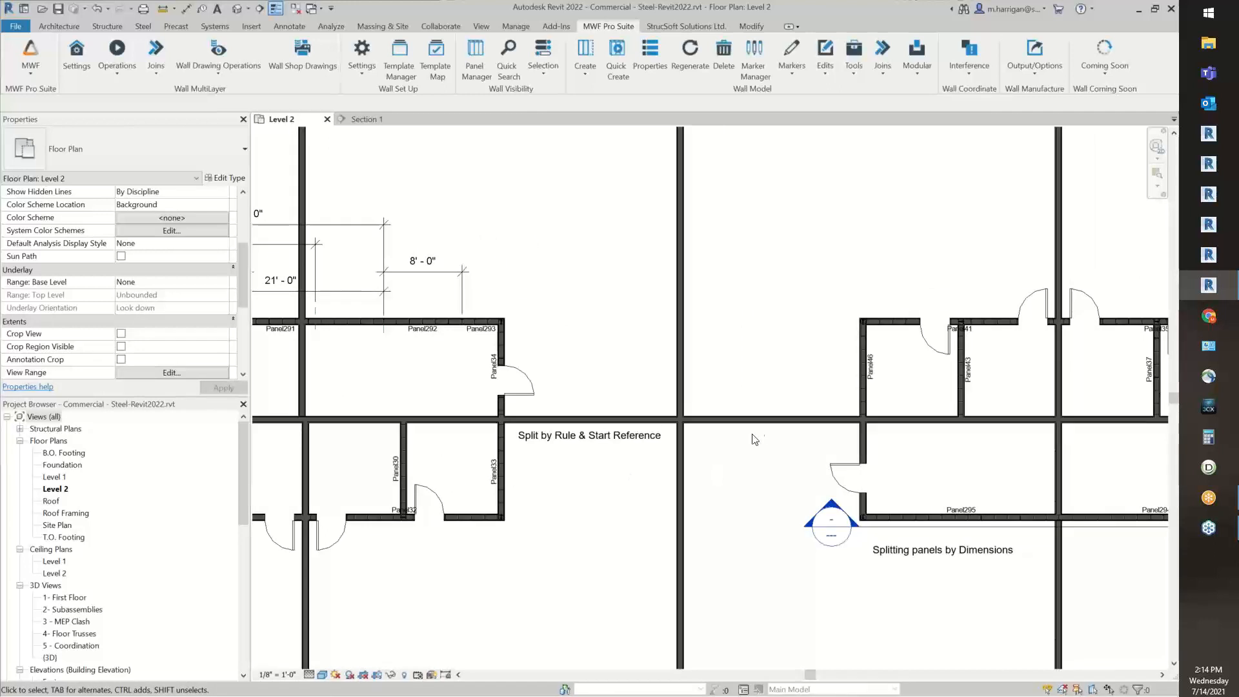
click(757, 413)
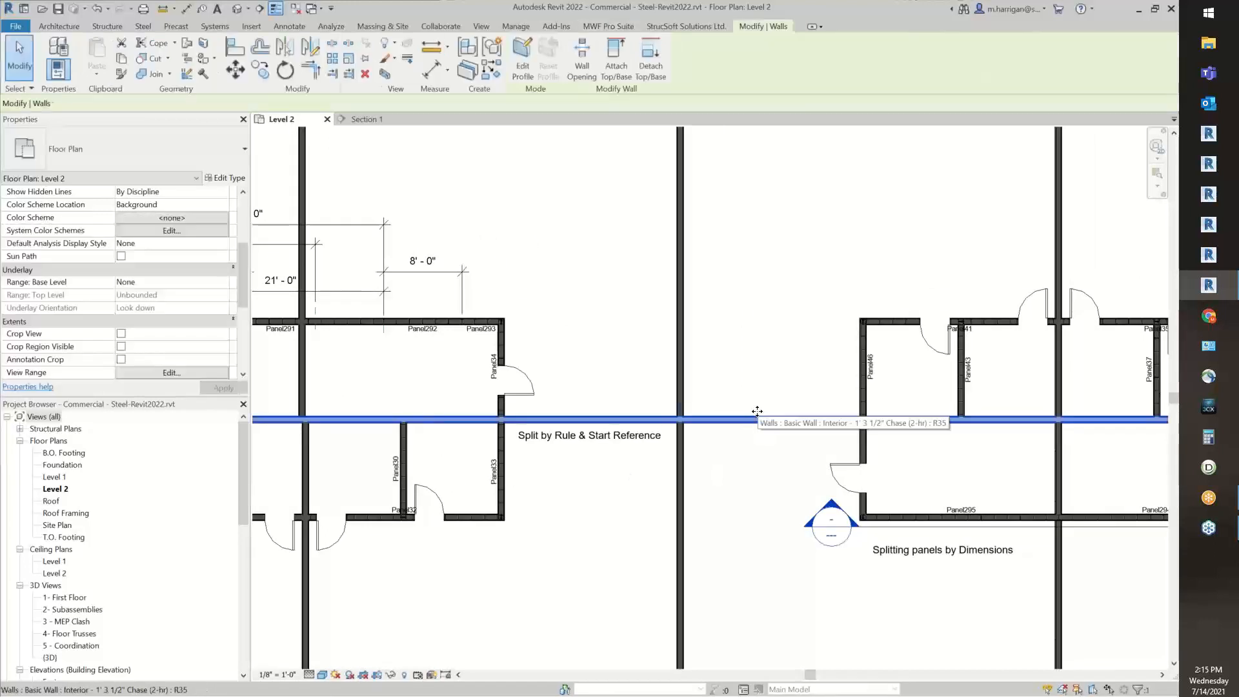
click(609, 26)
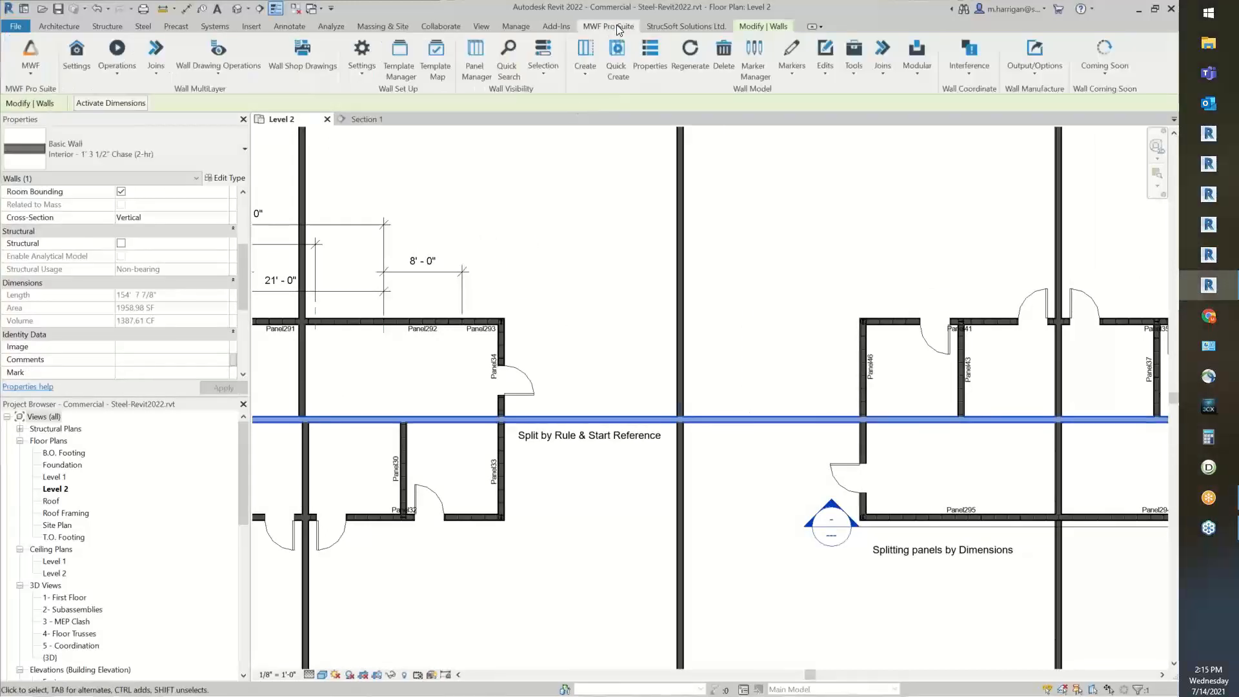
click(802, 58)
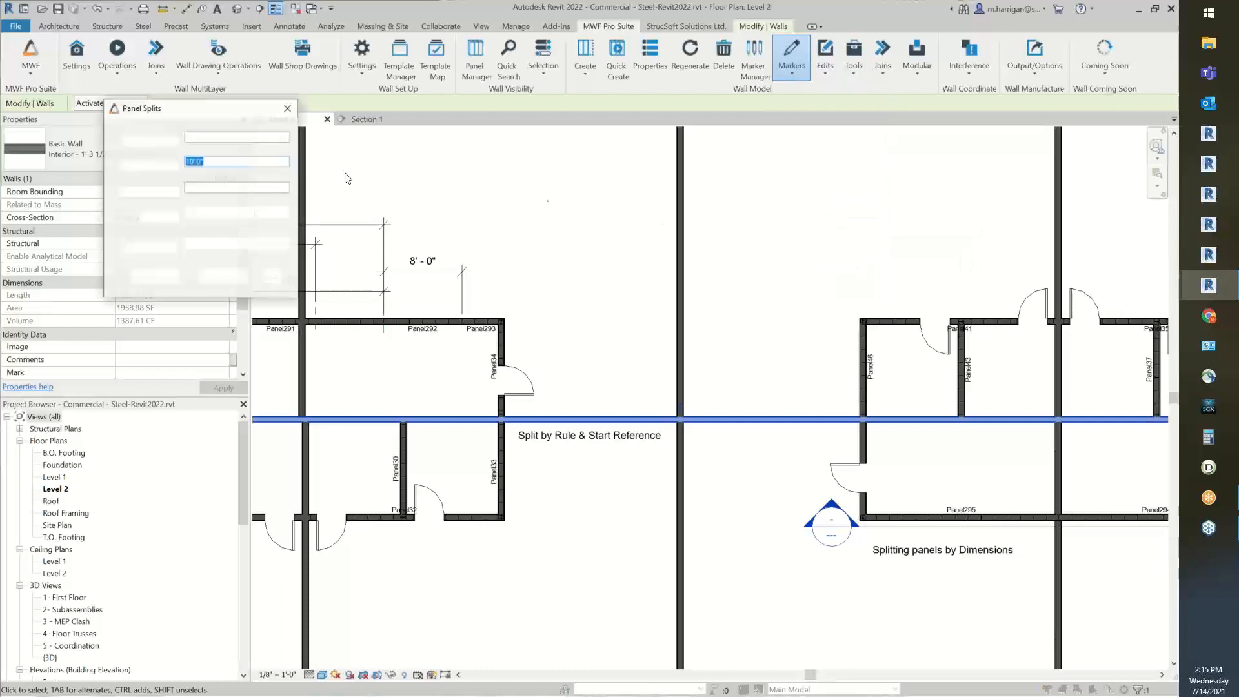
drag(192, 106, 612, 134)
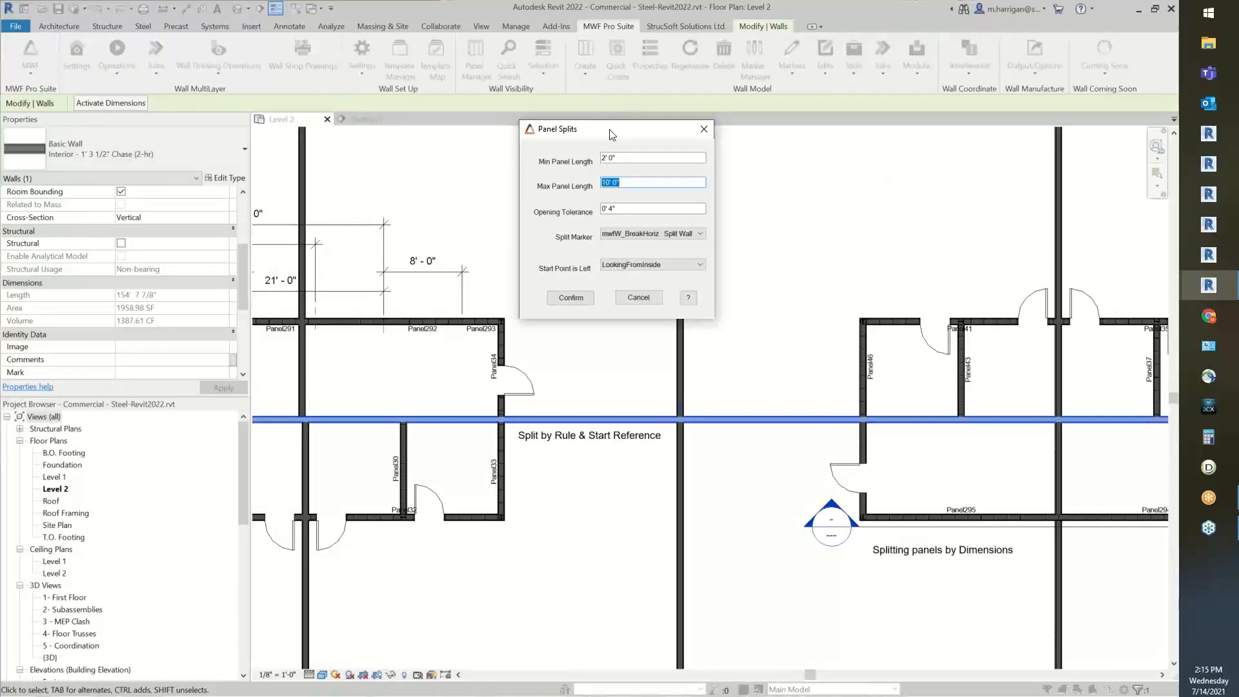
Add split markers with a 60' 0" maximum panel length, 0' 8" opening tolerance and the mwfW_BreakHoriz Split Wall Horizontally marker.
click(638, 158)
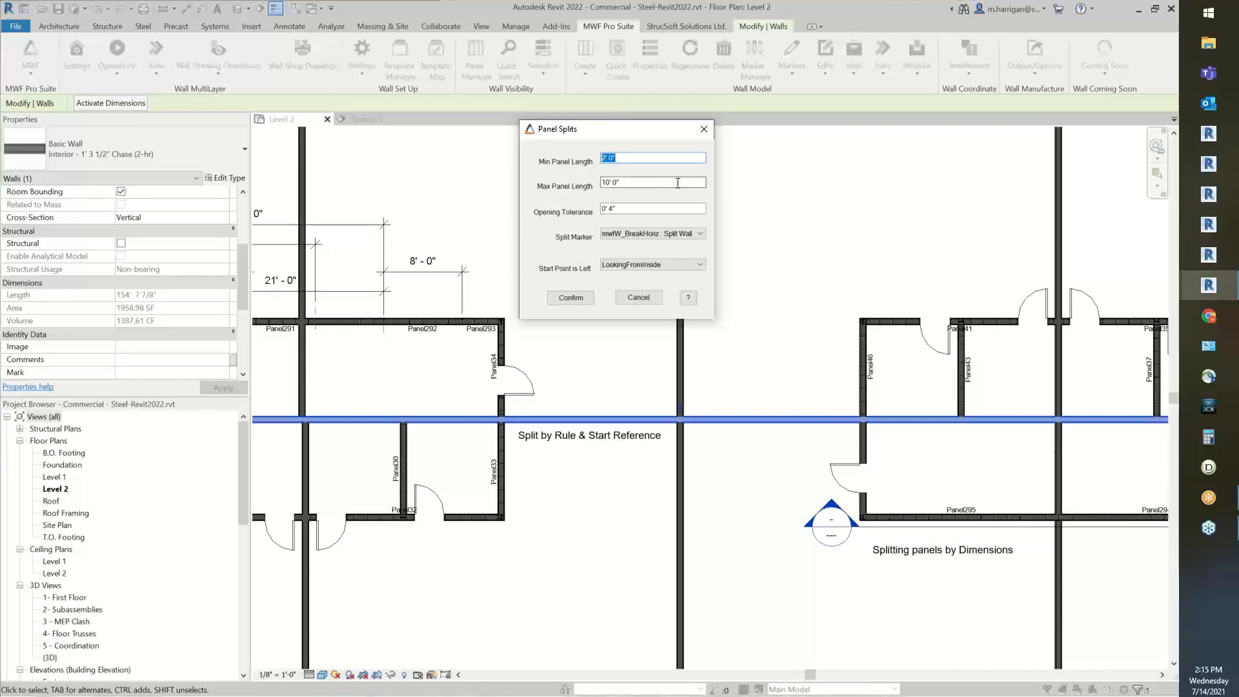
click(685, 183)
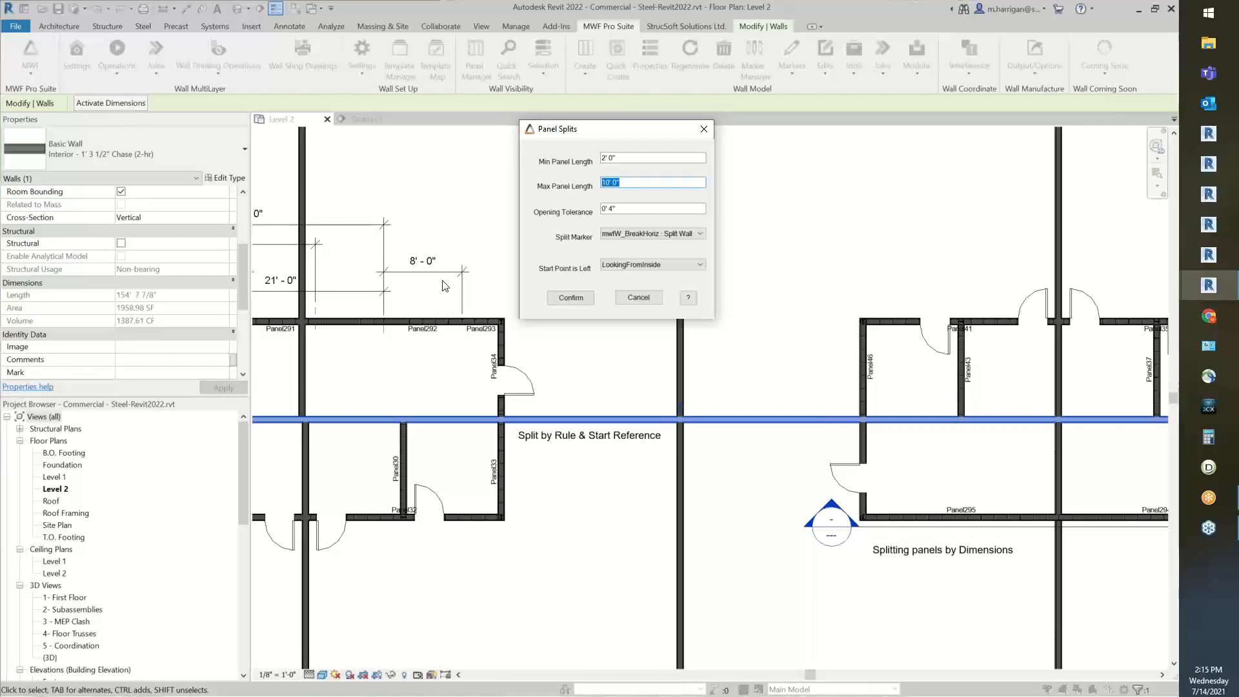
text(60)
click(623, 207)
drag(626, 210, 401, 184)
text(8)
click(650, 236)
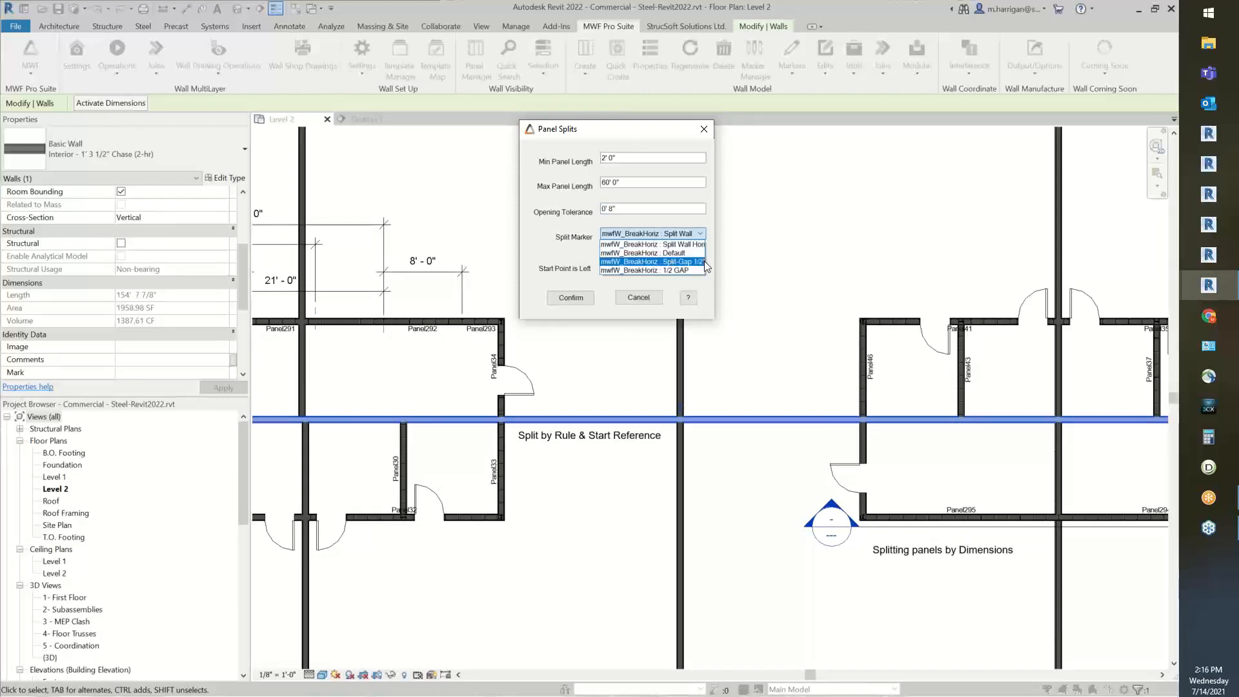
click(687, 245)
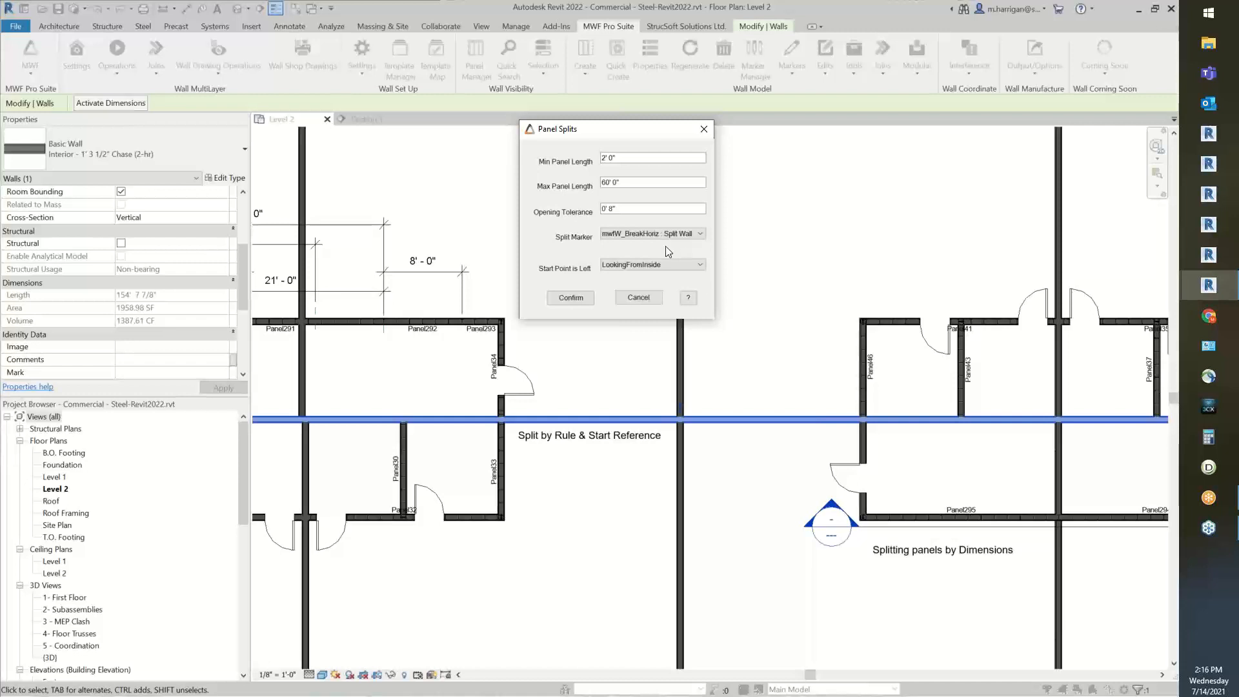
click(582, 302)
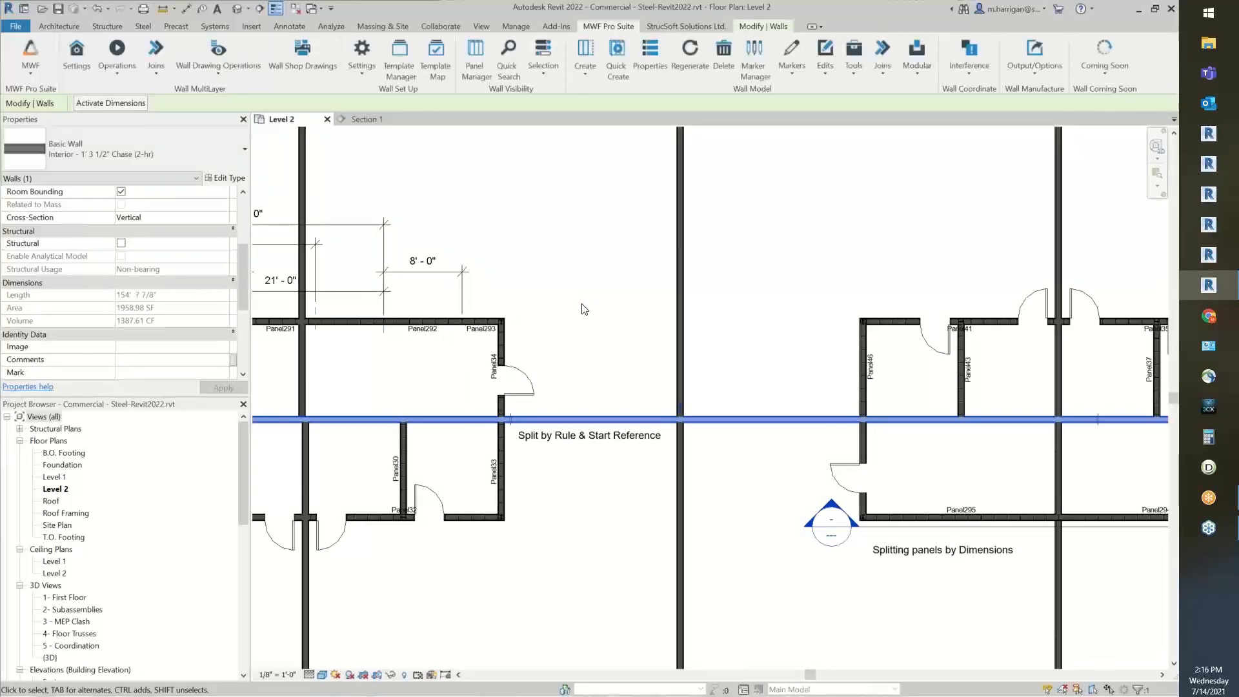
Add an aligned dimension between the two split markers, placing it above the long horizontal chase wall.
scroll(526, 419, up, 4)
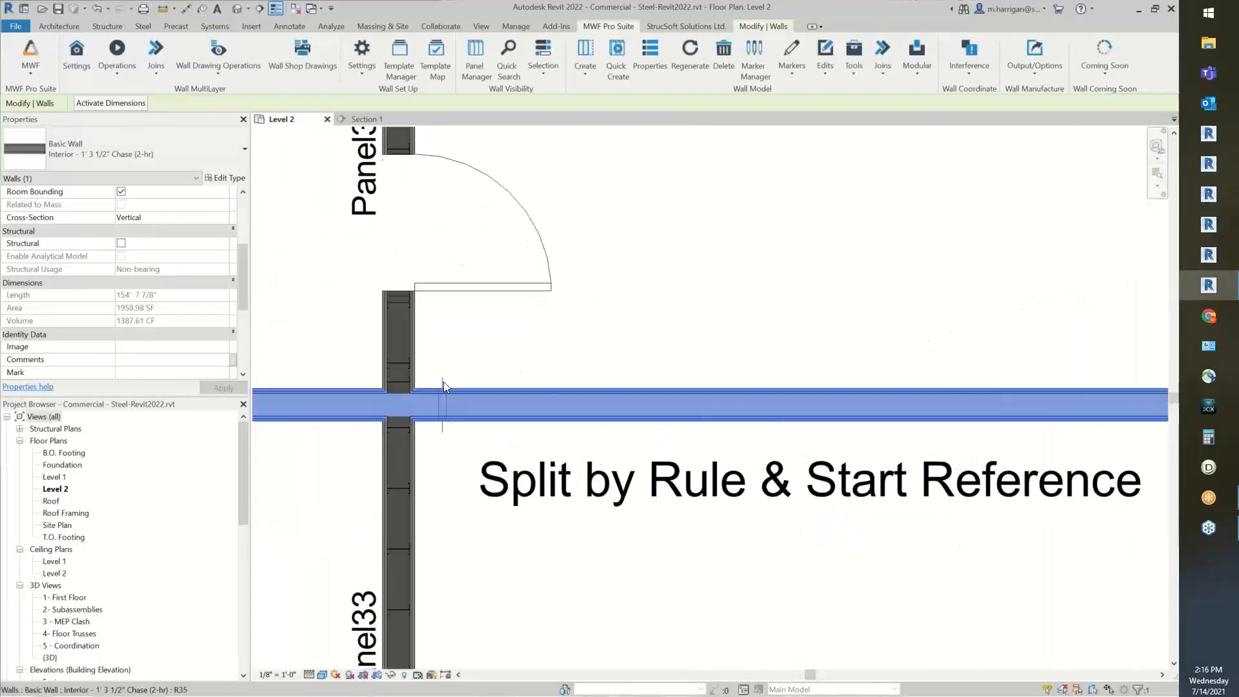
click(465, 368)
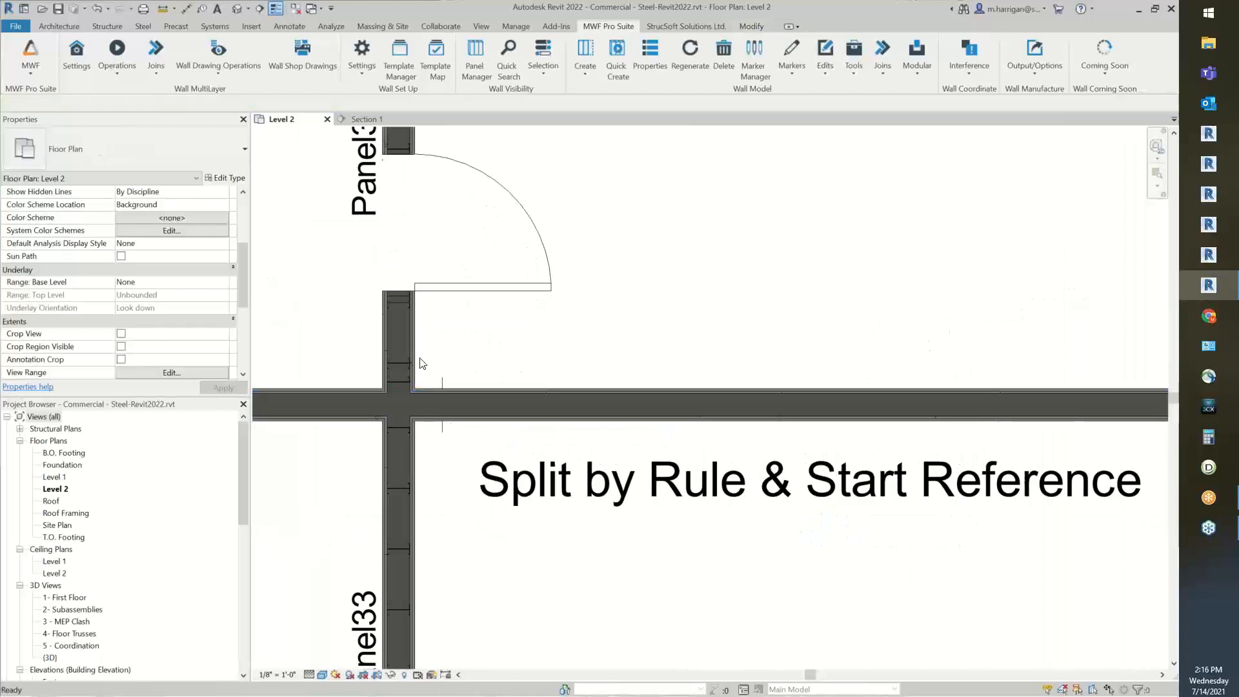
key(d)
key(i)
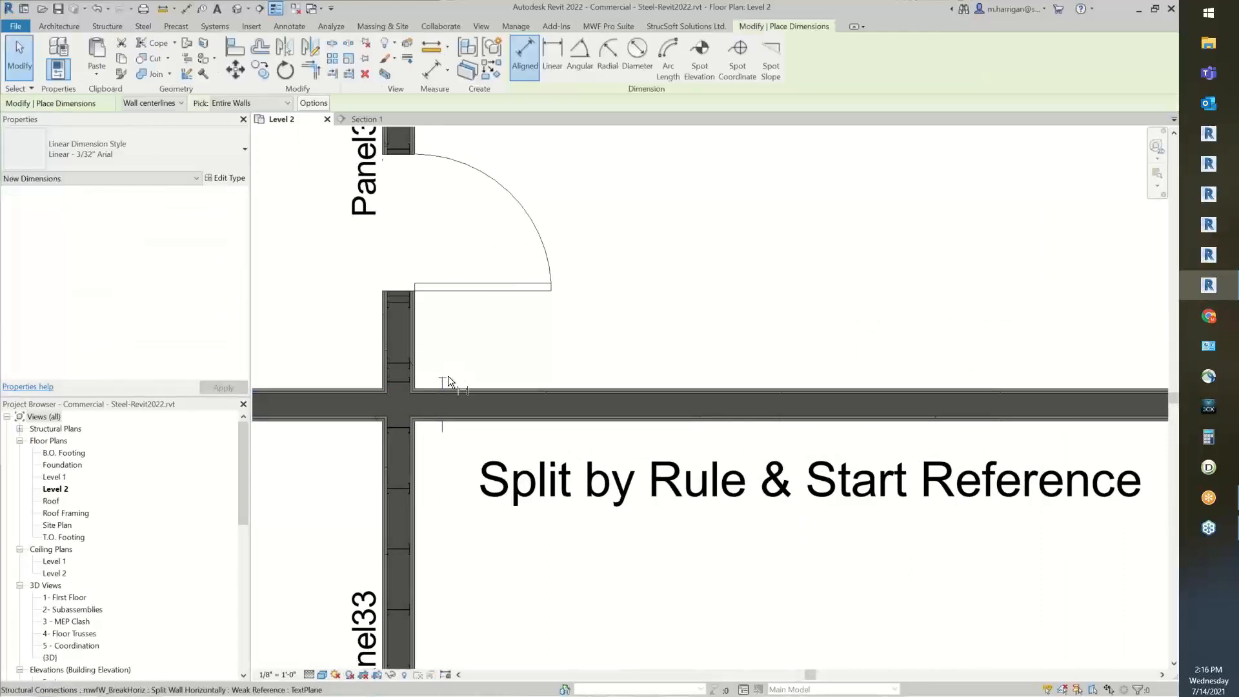
click(445, 378)
scroll(671, 357, down, 4)
middle_drag(858, 346, 466, 350)
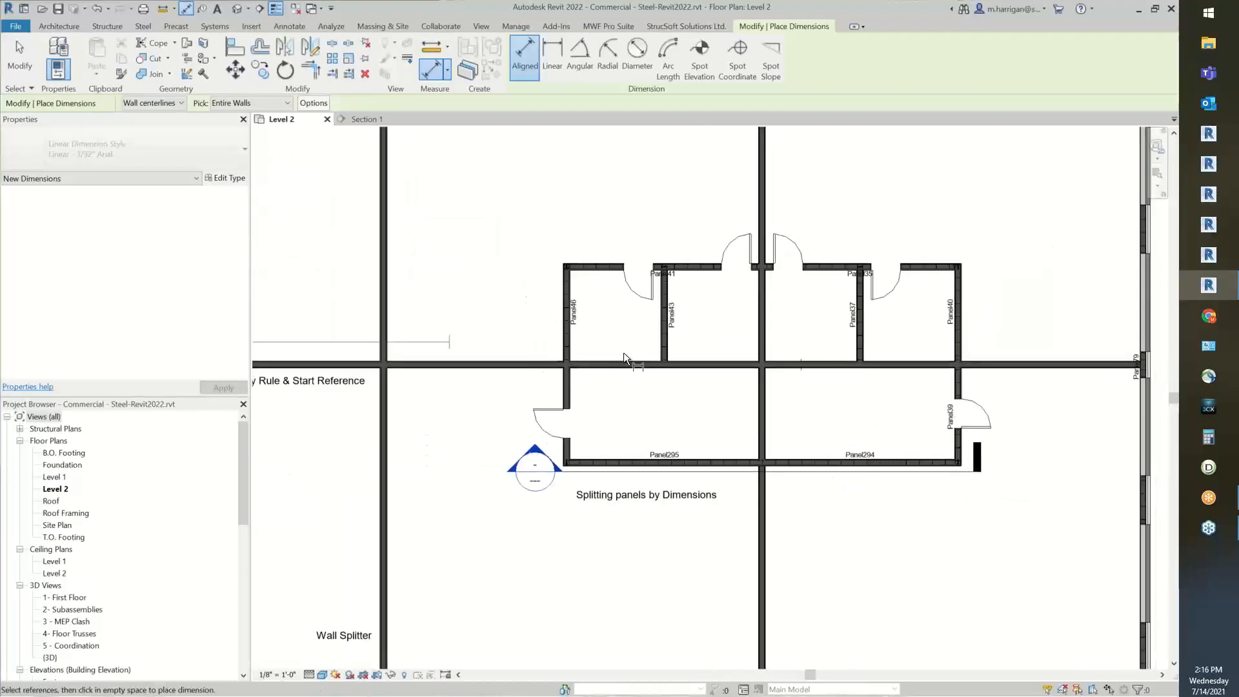
scroll(806, 360, up, 5)
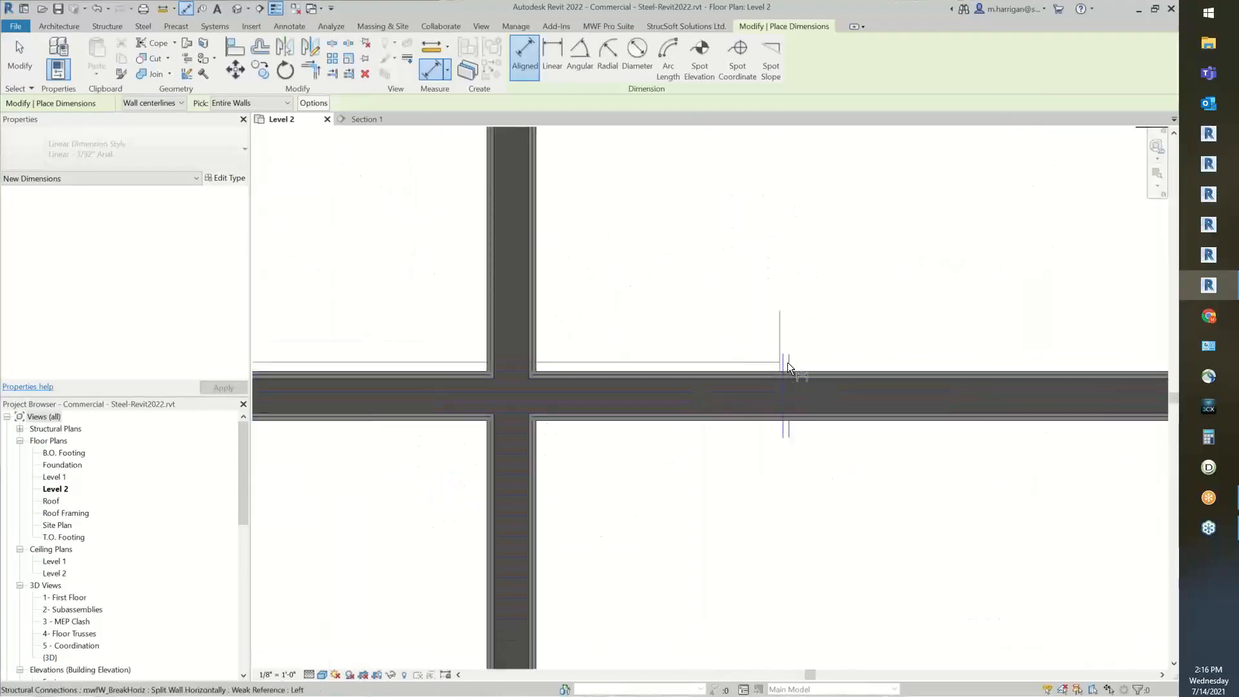
scroll(803, 363, down, 4)
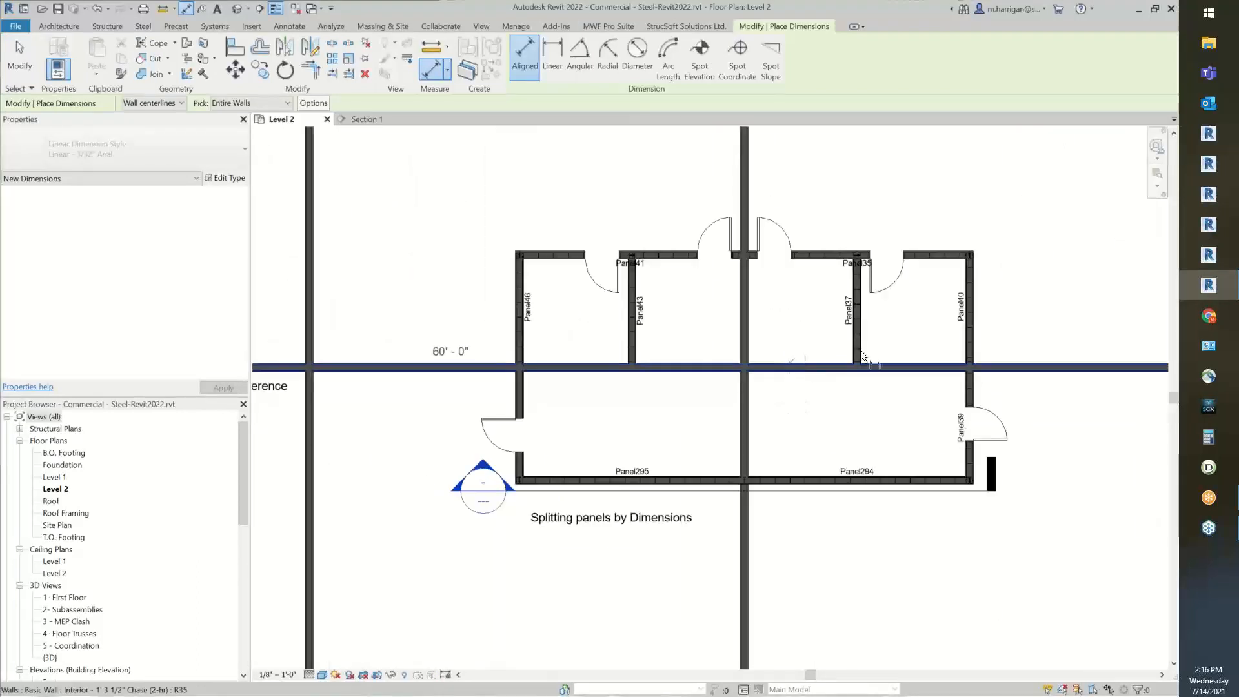
scroll(816, 385, up, 3)
scroll(816, 385, up, 1)
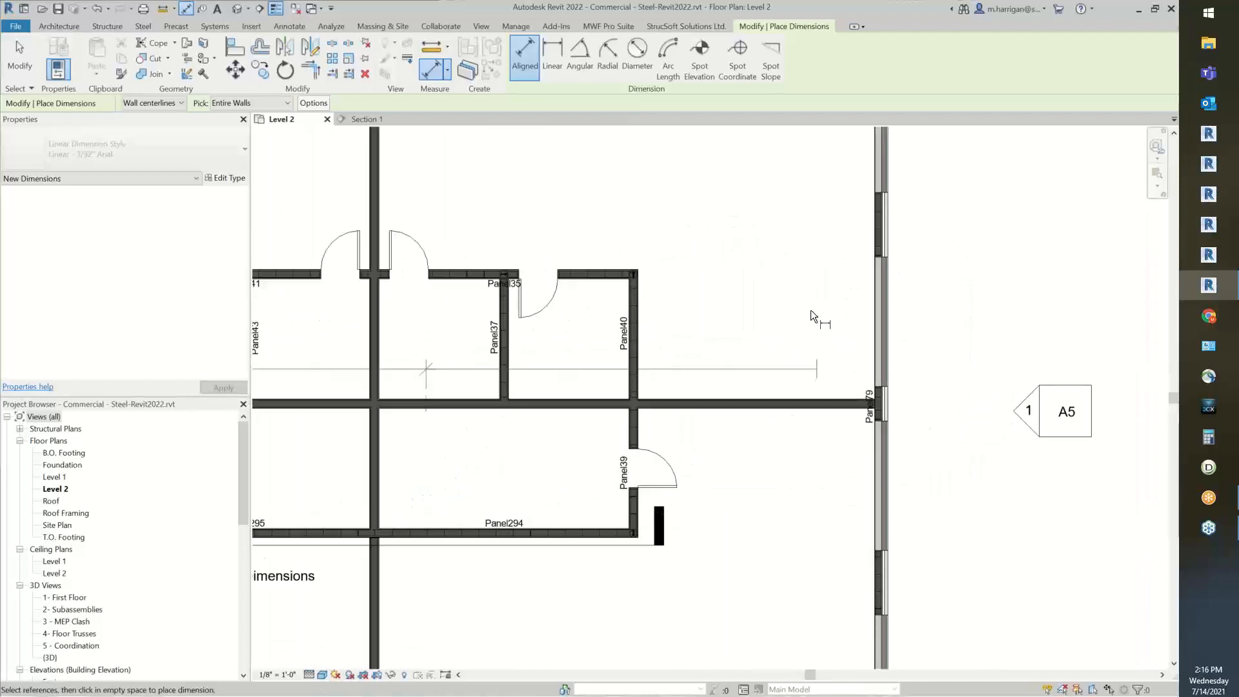
scroll(690, 347, down, 4)
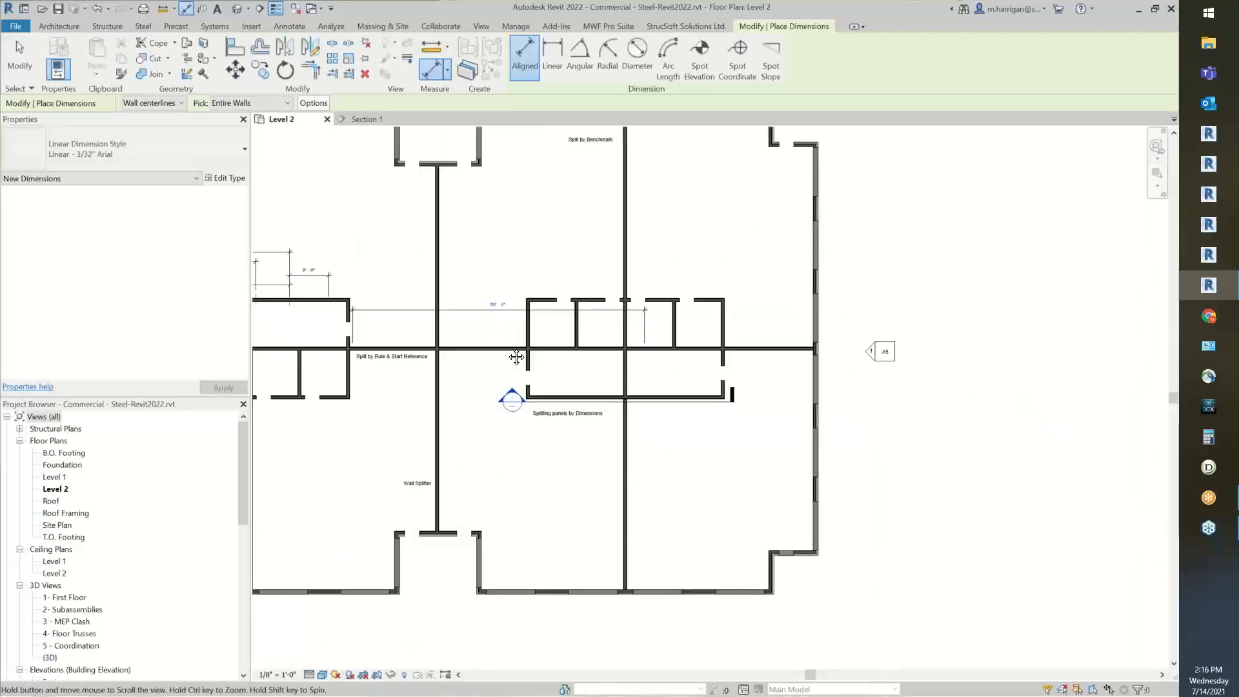
scroll(598, 338, up, 2)
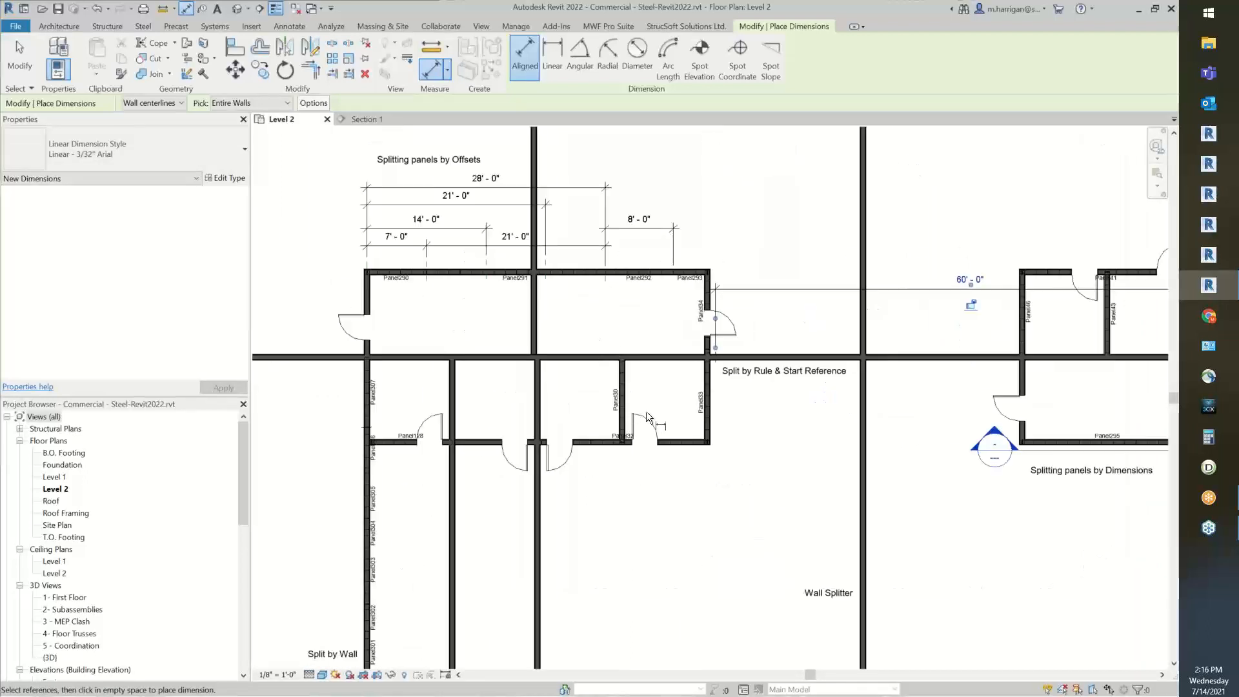
middle_drag(617, 385, 792, 381)
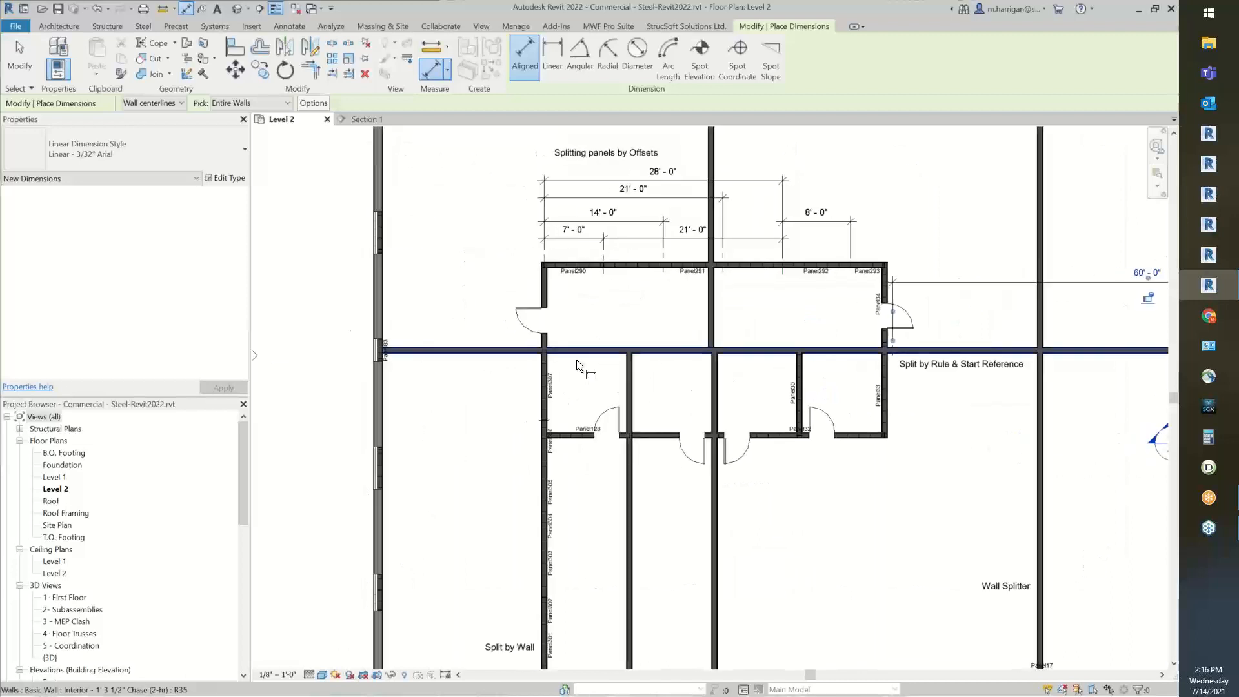
scroll(576, 358, up, 2)
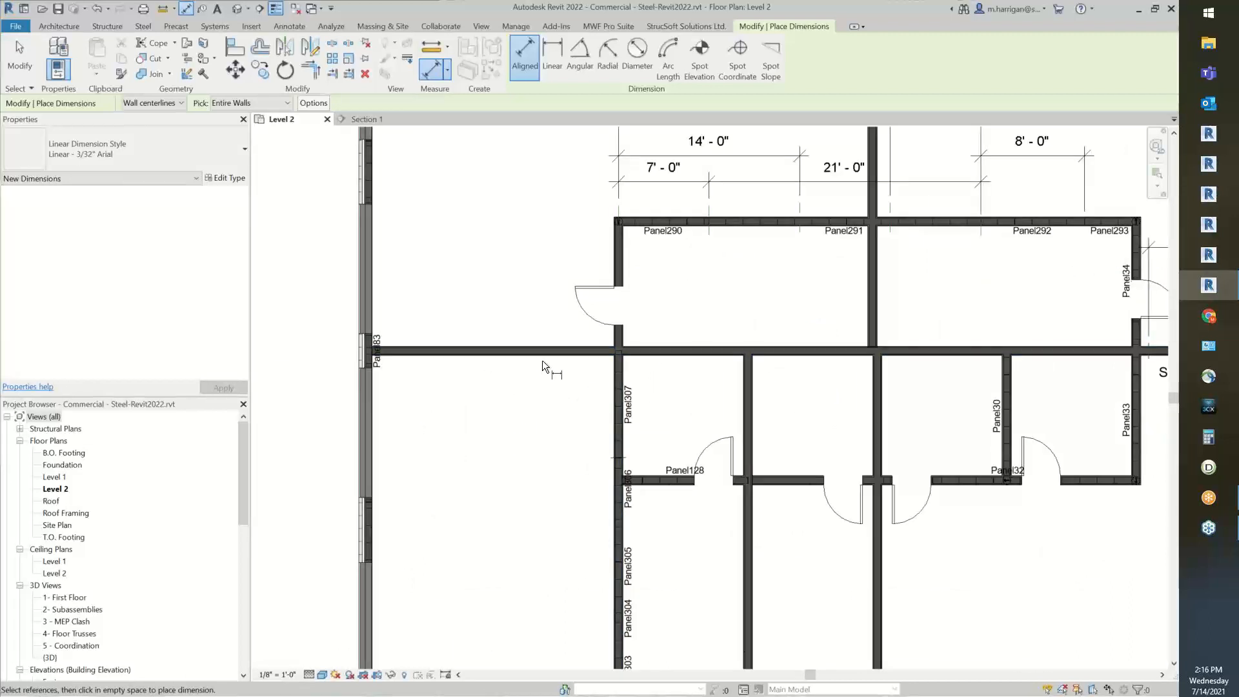
key(Escape)
key(Escape)
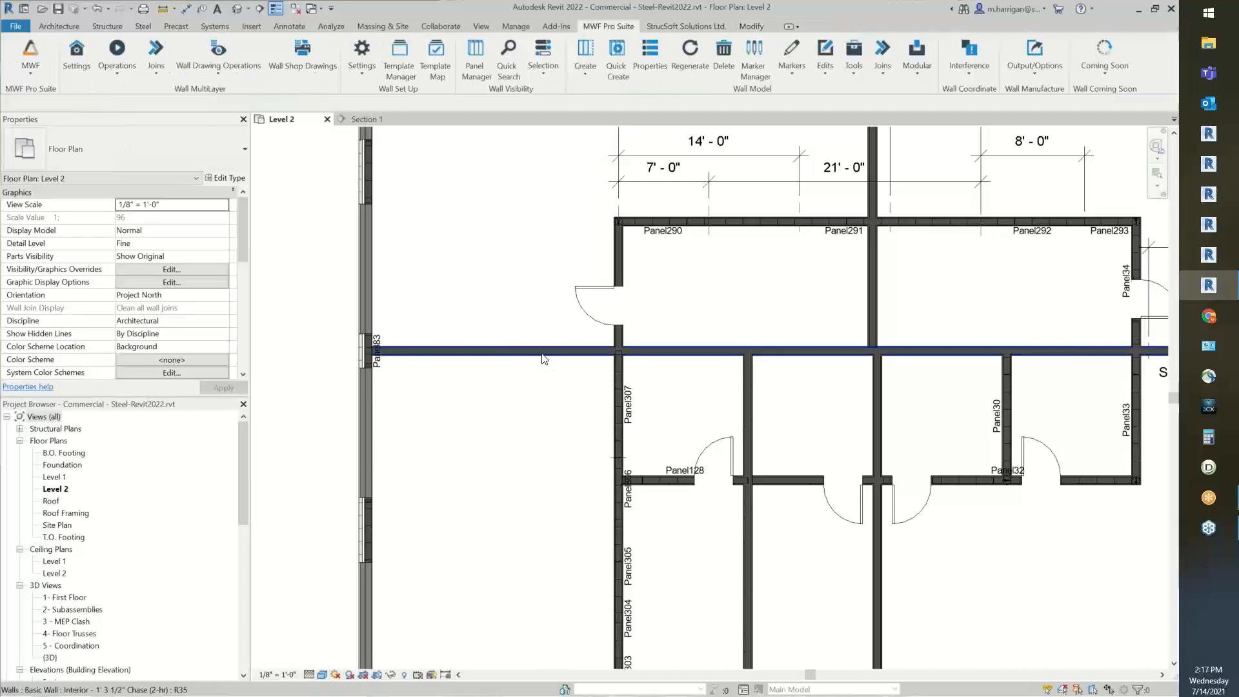
Select the long horizontal chase wall and run Quick Create to generate its framing panels.
click(853, 355)
middle_drag(855, 368, 507, 363)
scroll(506, 363, down, 2)
middle_drag(958, 406, 768, 417)
click(595, 26)
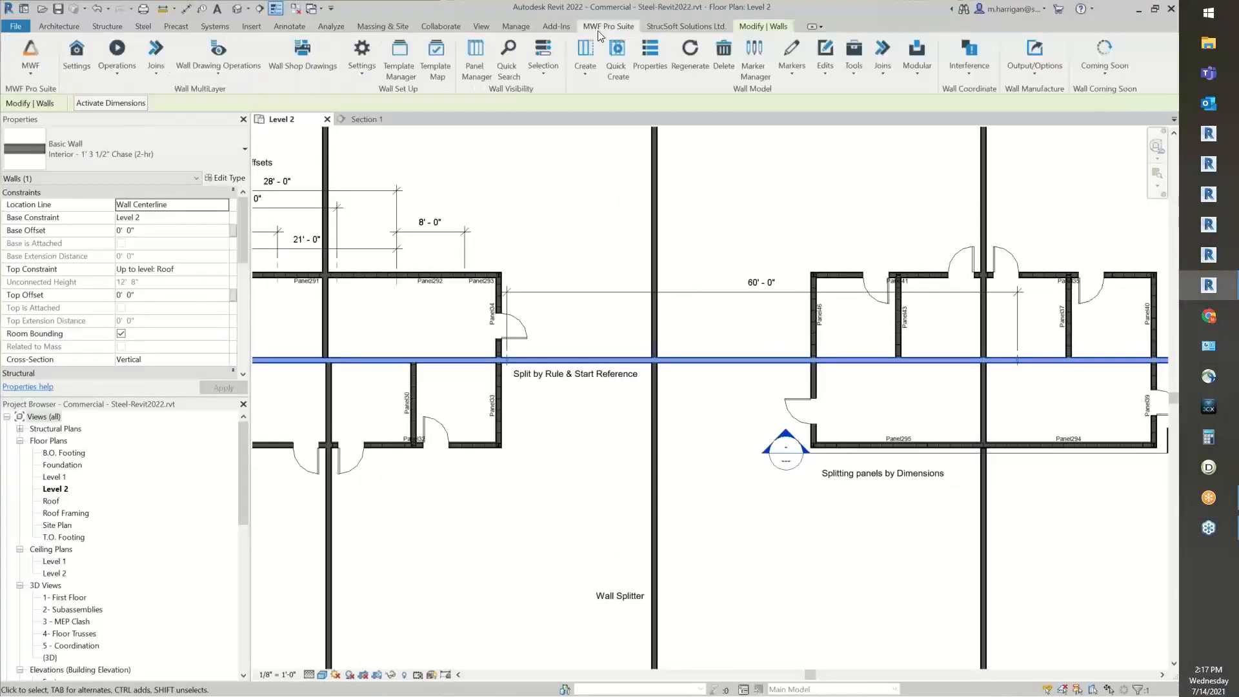
click(628, 60)
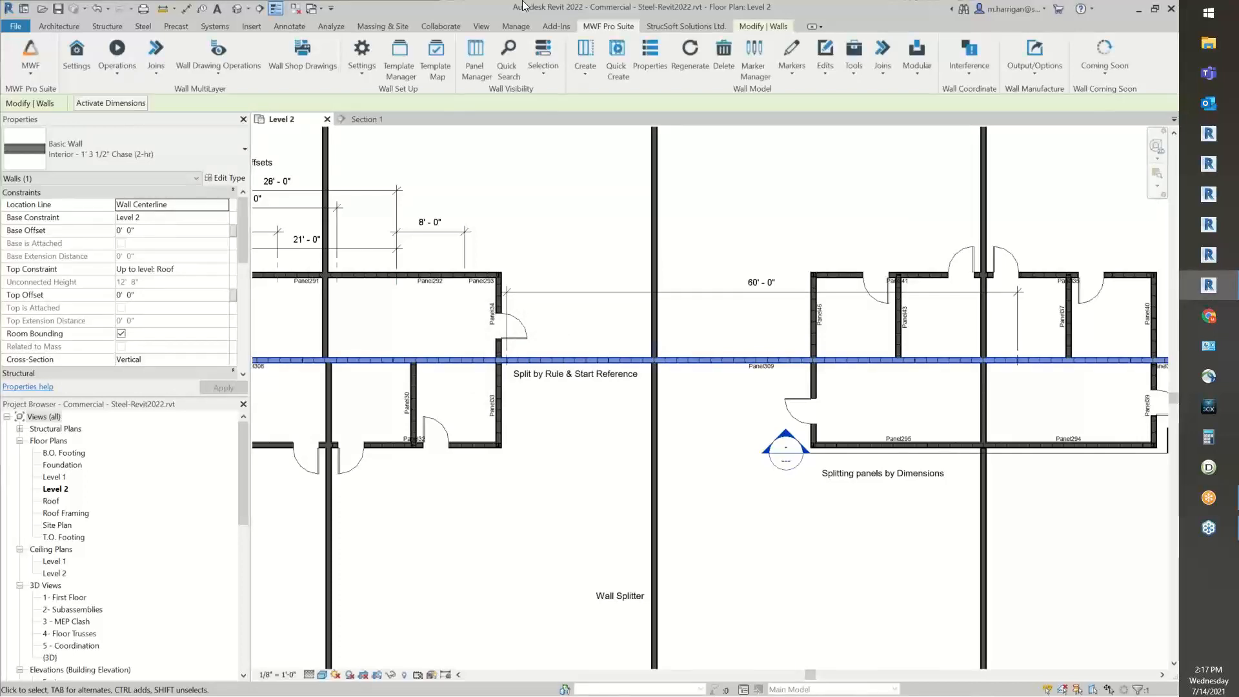
Deselect the wall and inspect the mwfW_BreakHoriz marker and the back-to-back studs at the split near Panel33.
click(559, 185)
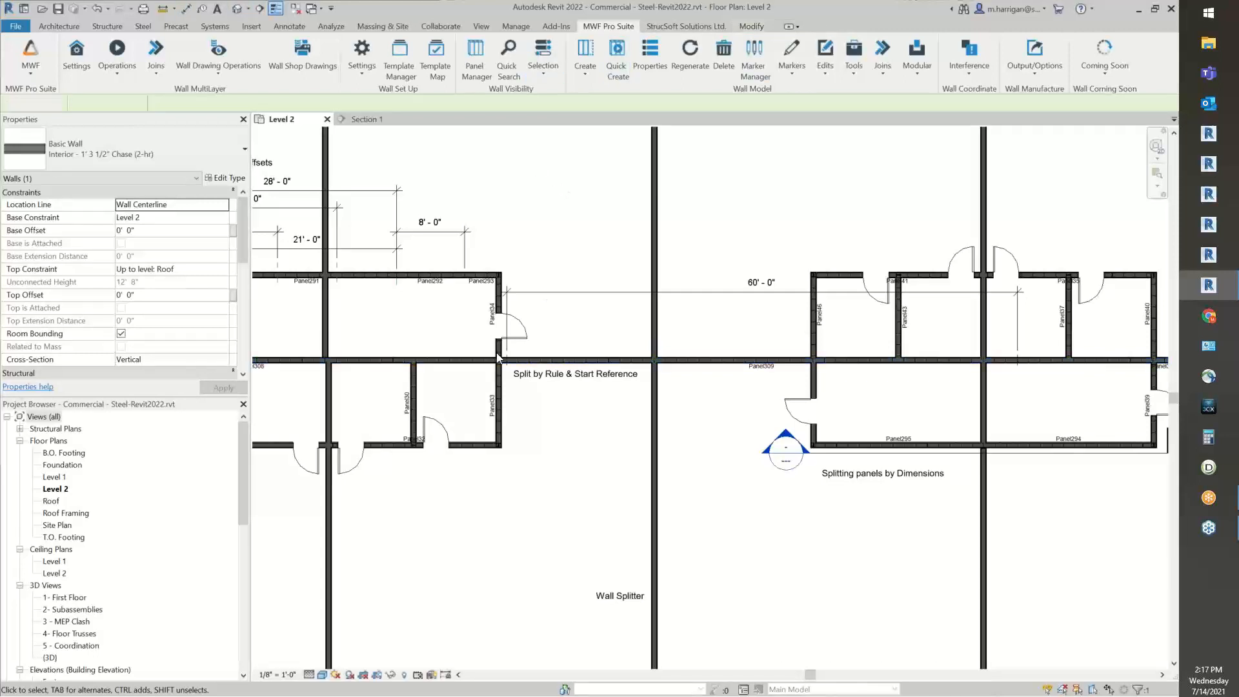
scroll(448, 362, up, 5)
click(557, 375)
scroll(557, 375, up, 3)
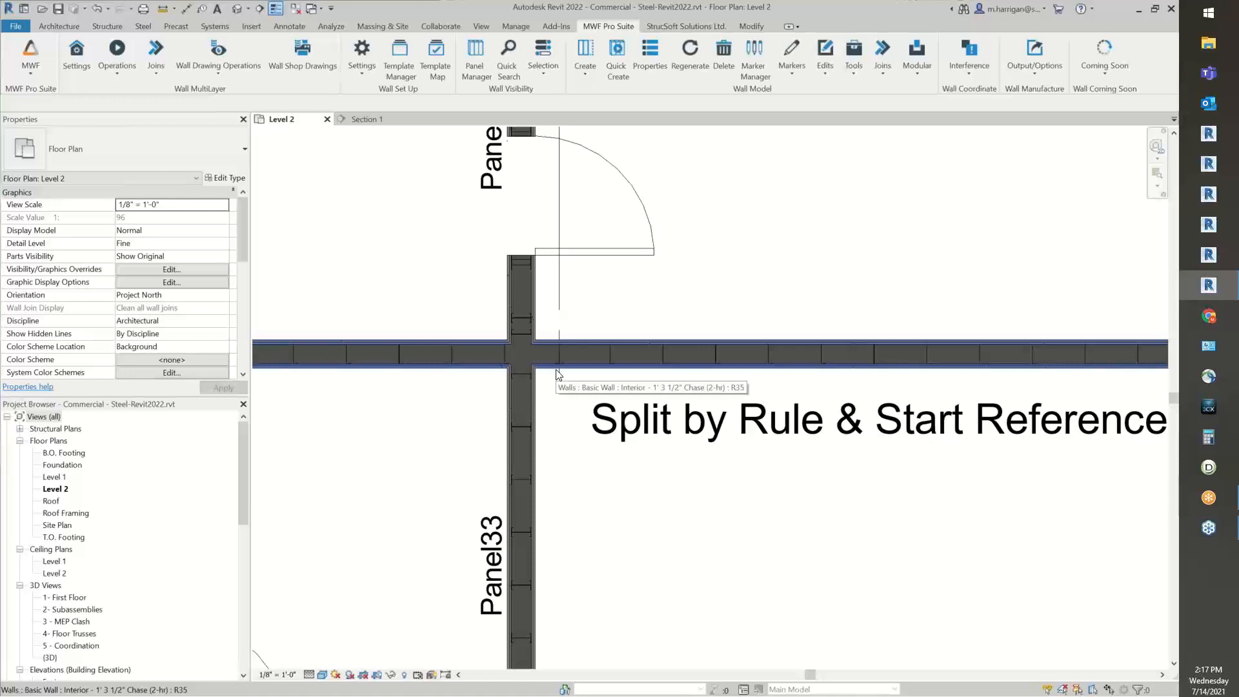
scroll(558, 374, up, 8)
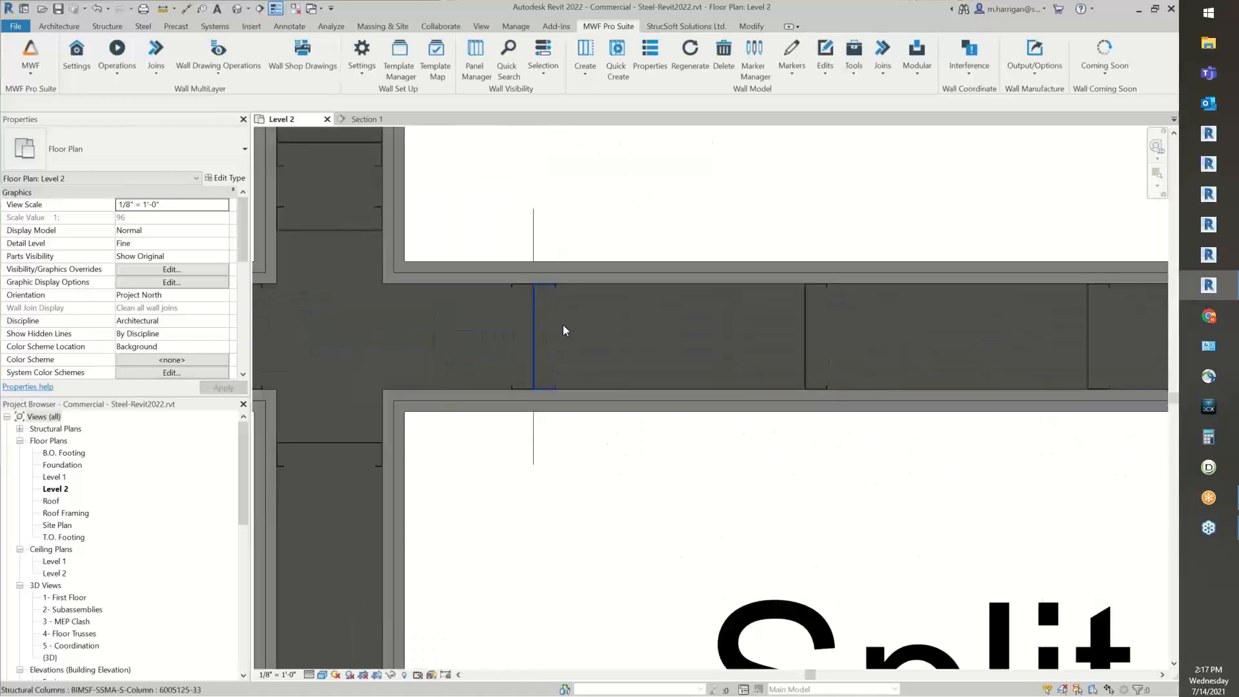
click(538, 238)
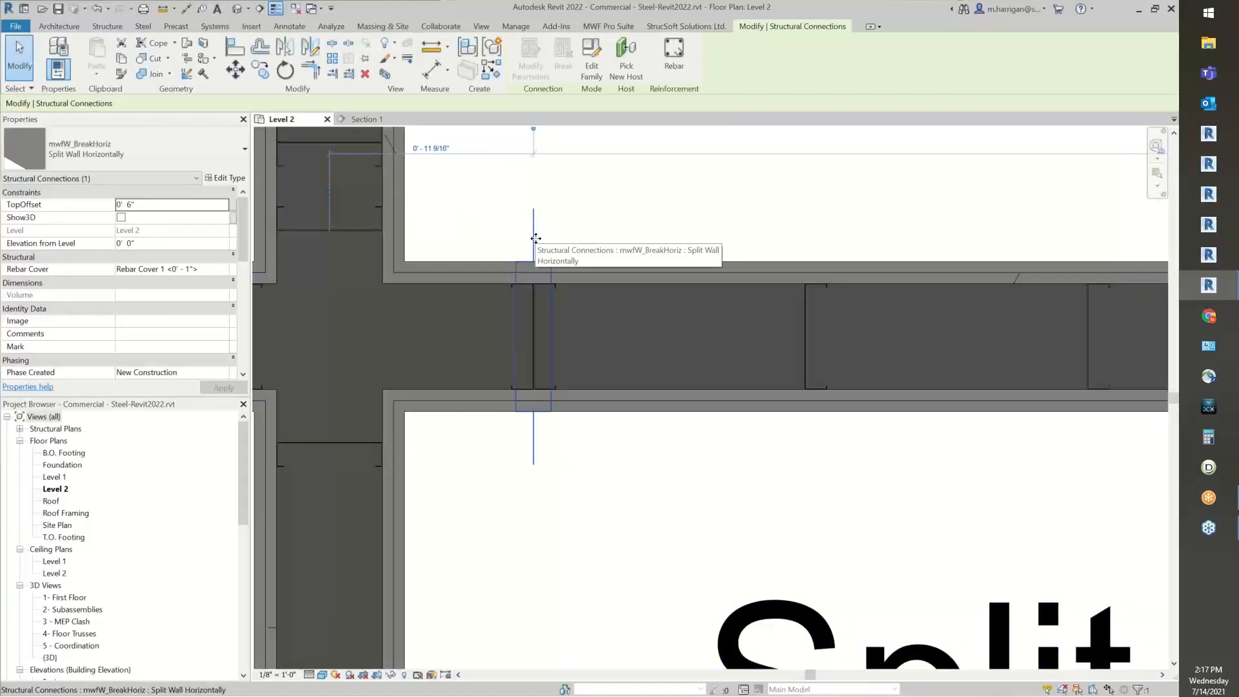
scroll(535, 245, up, 5)
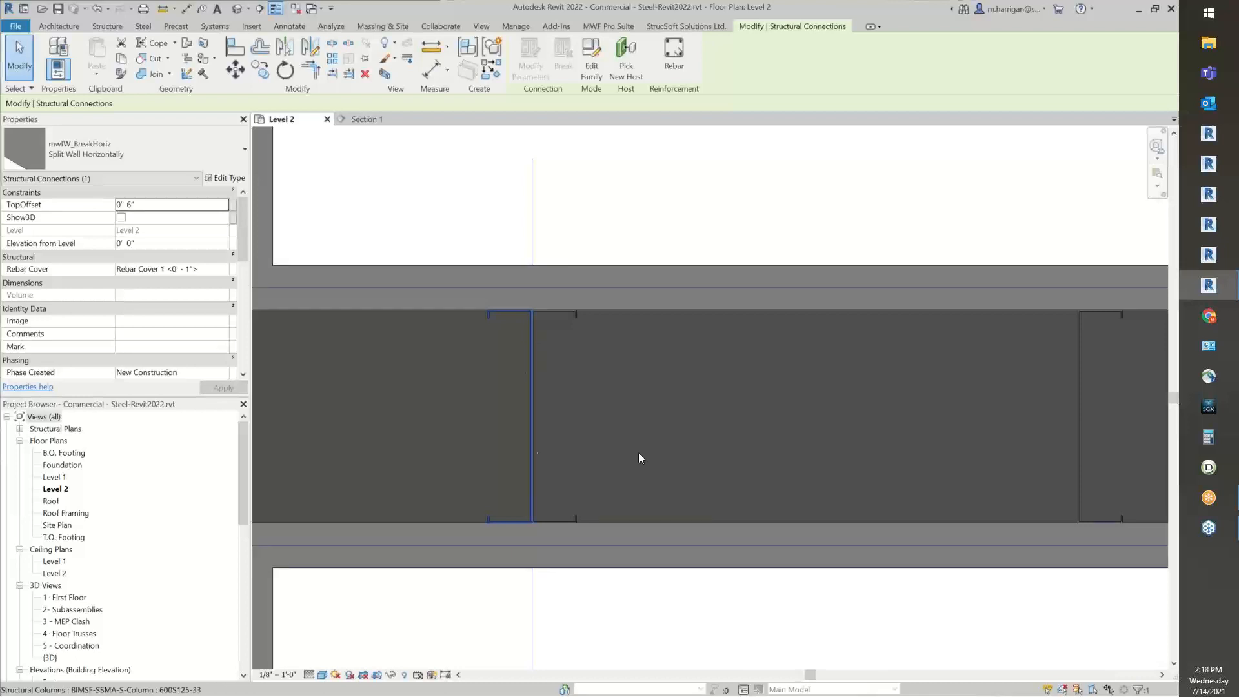
scroll(546, 335, down, 7)
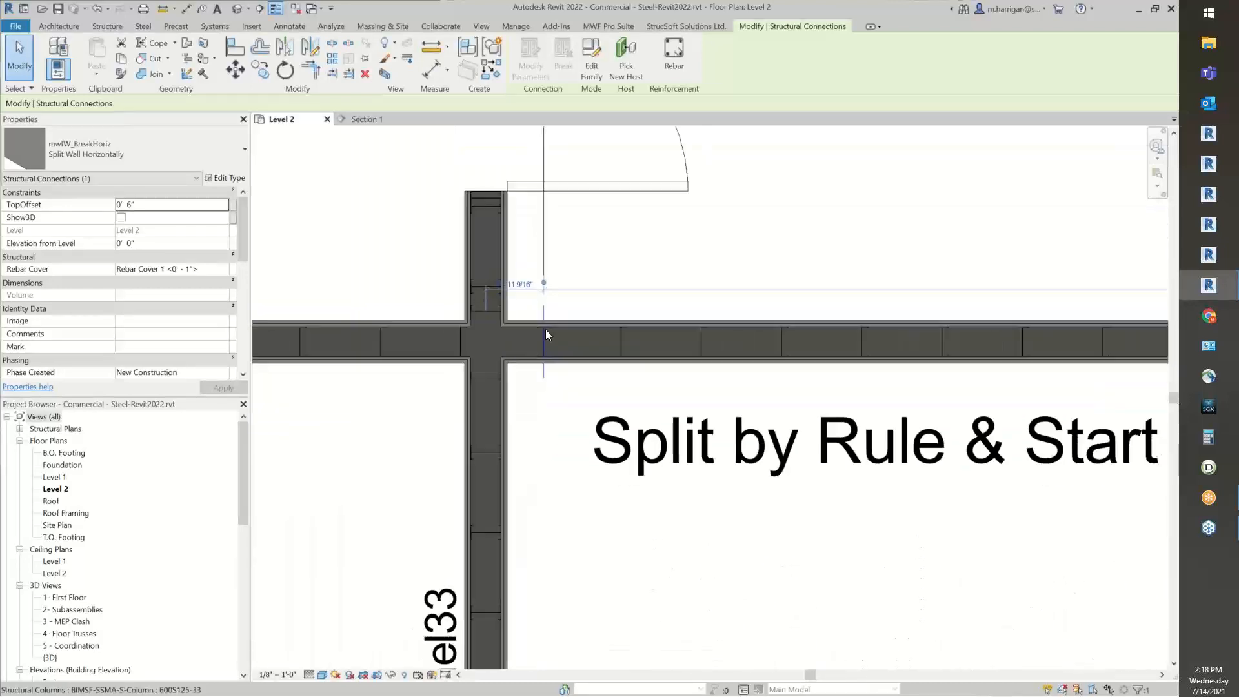
Examine the stud layout along the horizontal chase wall from the split marker past the "Split by Rule & Start Reference" note.
click(806, 543)
middle_drag(806, 543, 564, 559)
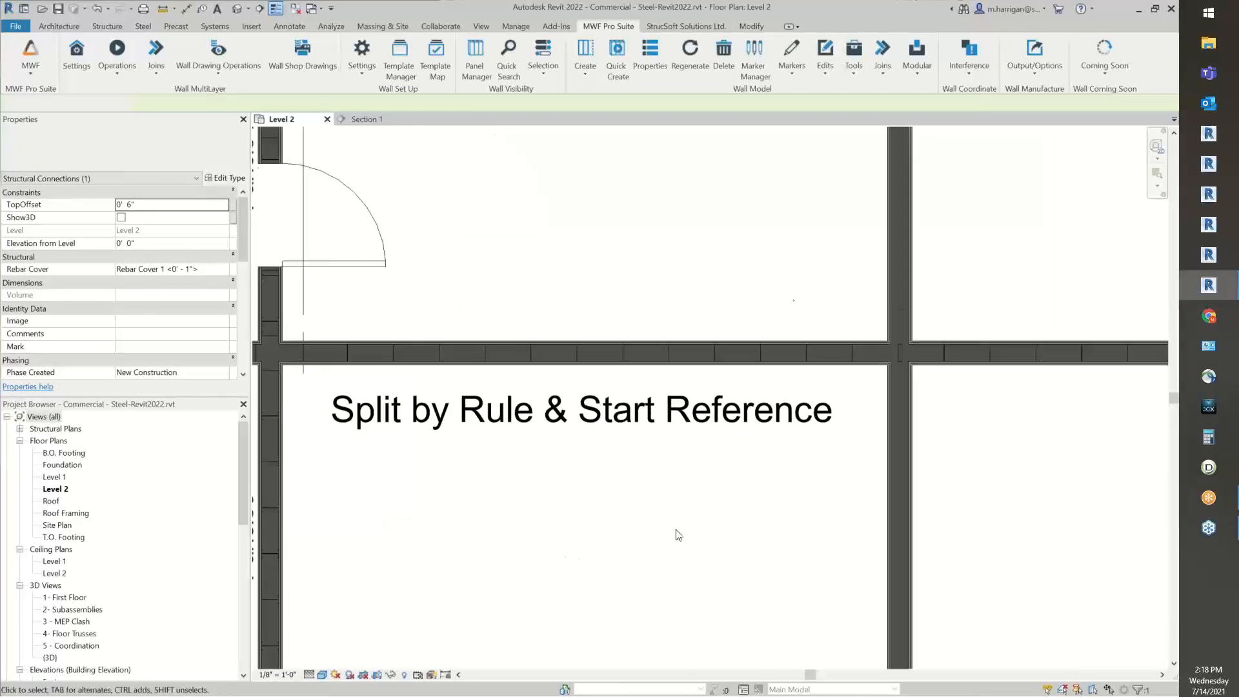
click(723, 351)
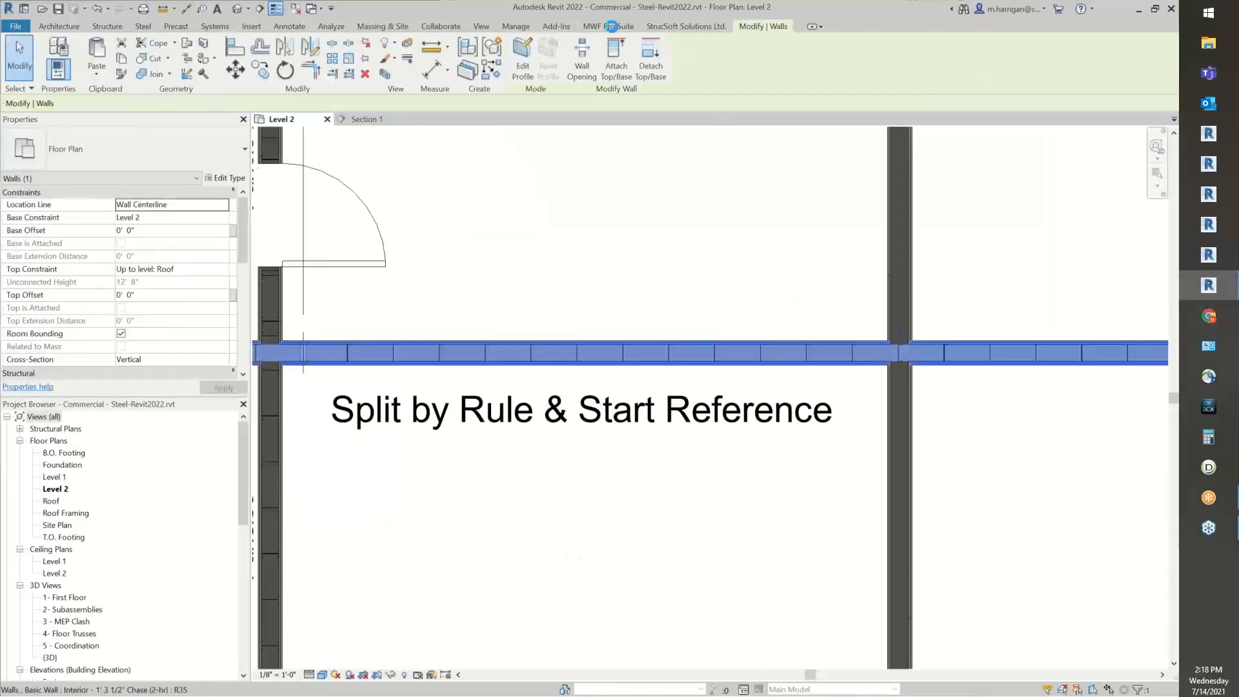
click(717, 241)
middle_drag(372, 346, 618, 353)
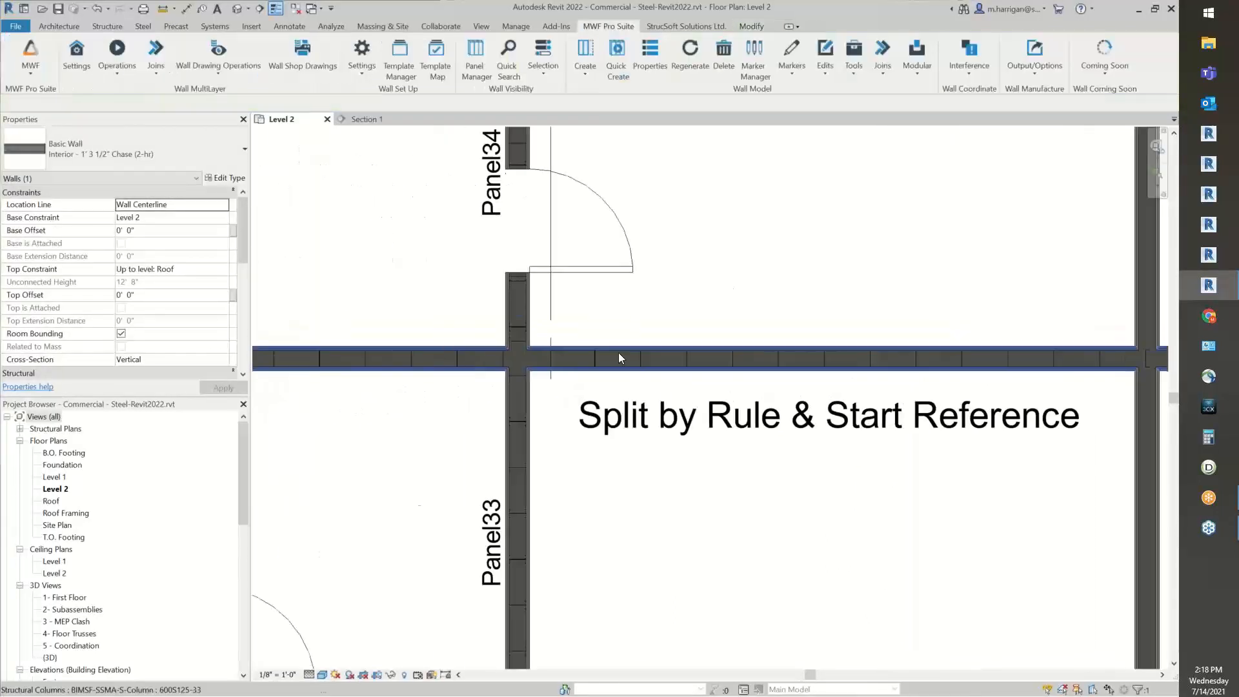
scroll(512, 352, up, 4)
scroll(645, 373, up, 1)
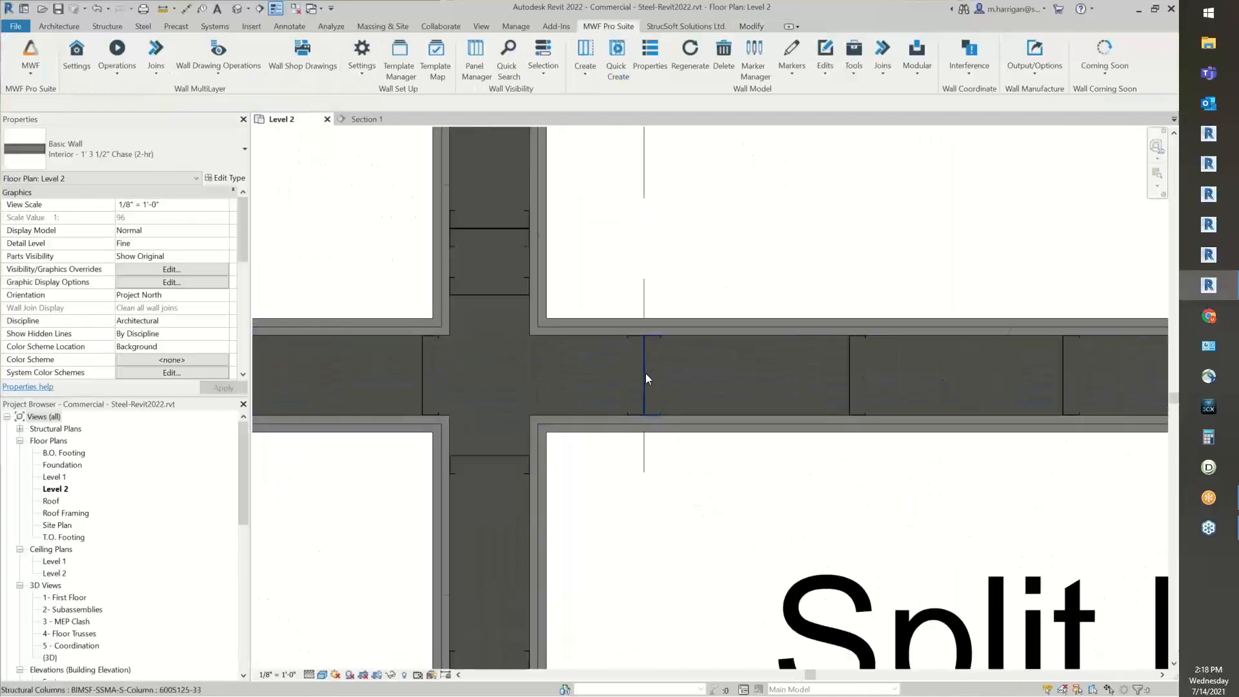
scroll(850, 509, down, 2)
middle_drag(807, 508, 387, 392)
middle_drag(784, 433, 321, 390)
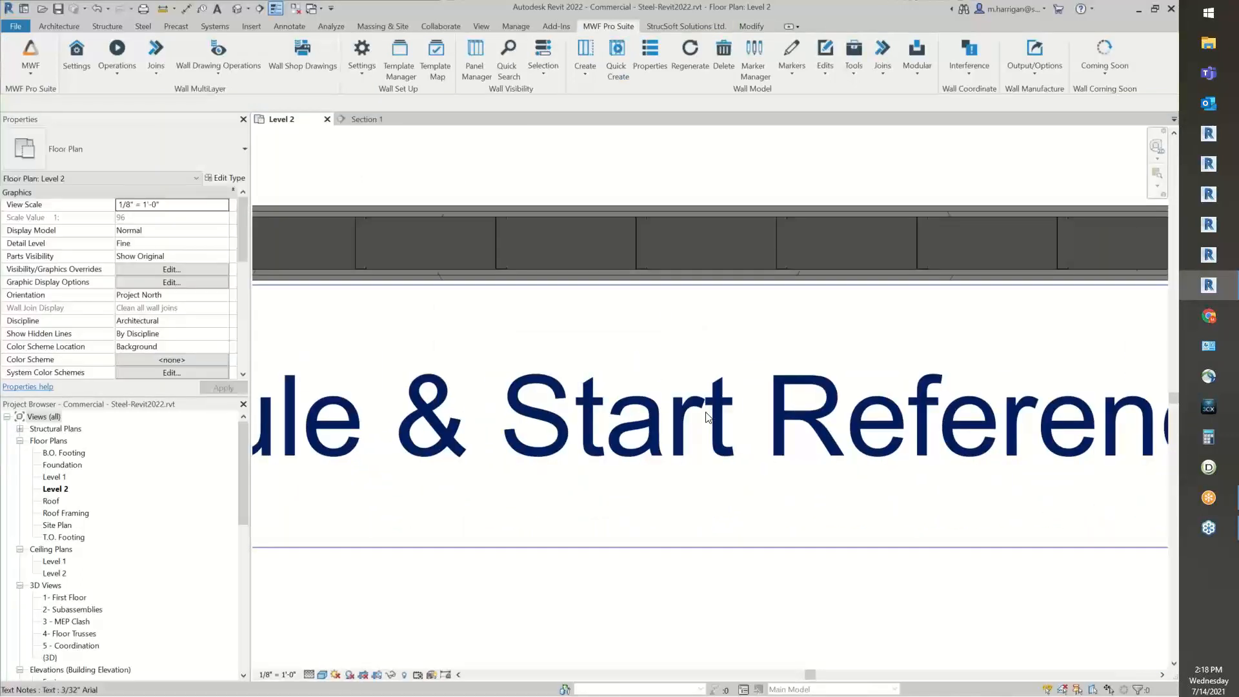
scroll(710, 398, down, 4)
scroll(738, 359, down, 3)
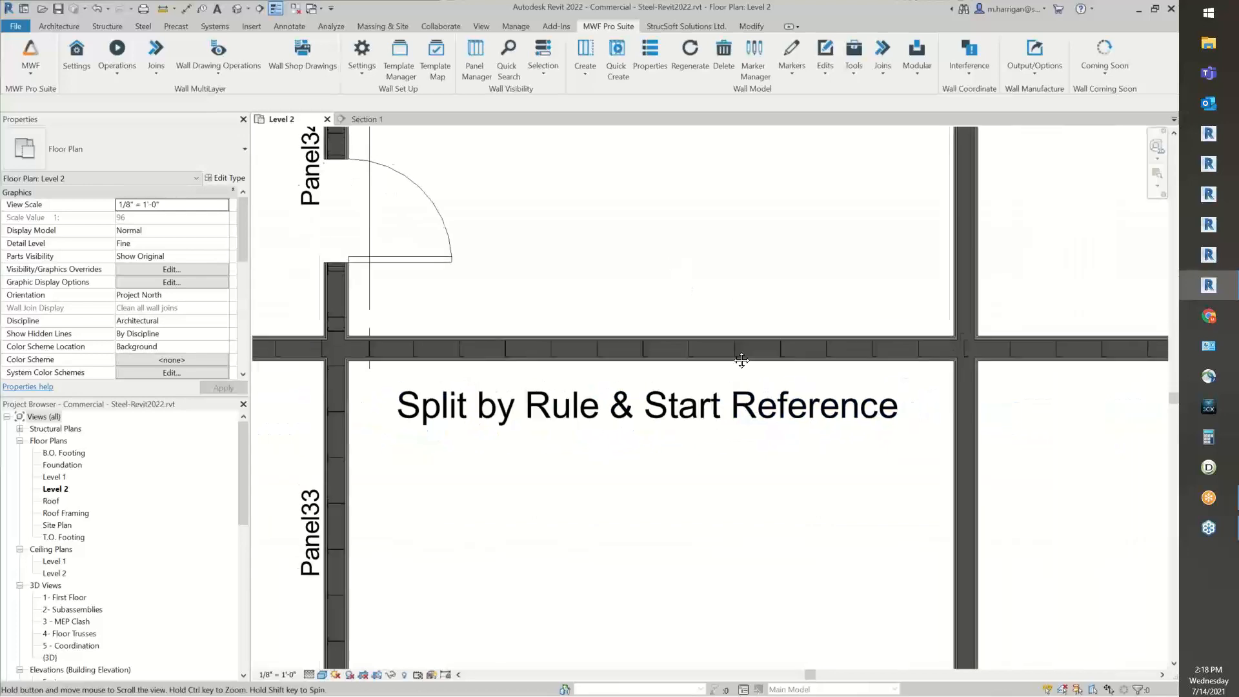
scroll(743, 362, down, 2)
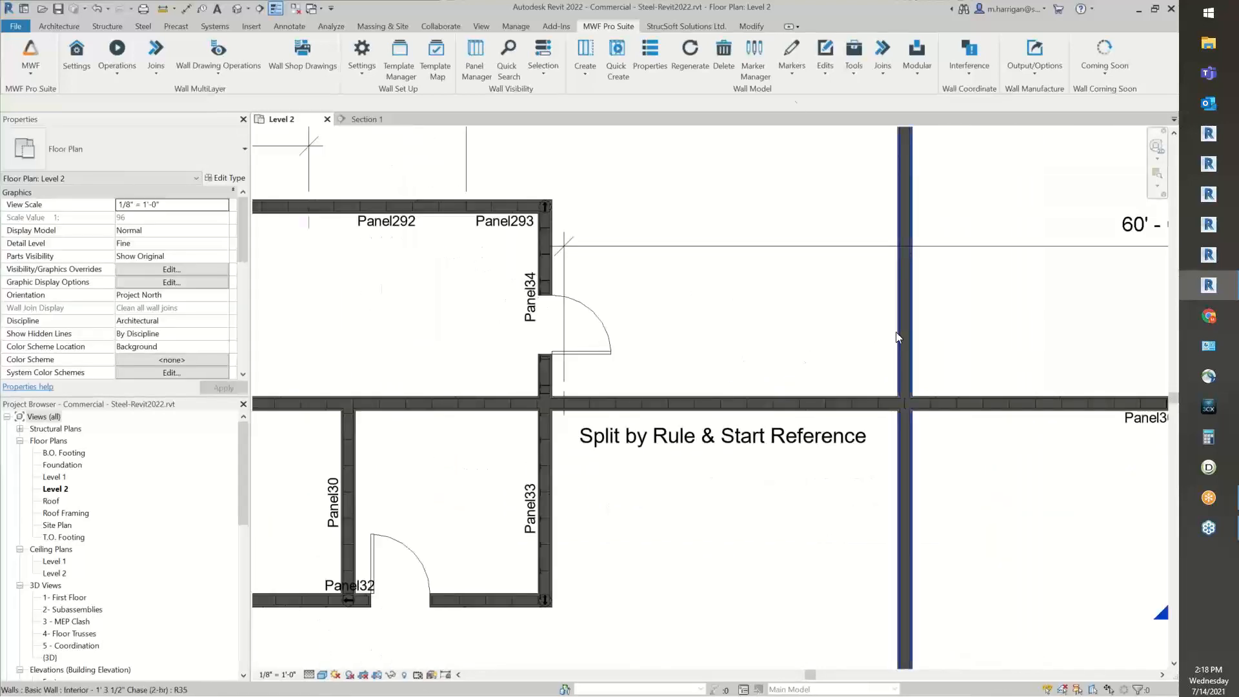
Open the panel creation settings for the vertical chase wall, review the Start Reference options Wall and Panel, and close without creating.
click(899, 337)
click(609, 27)
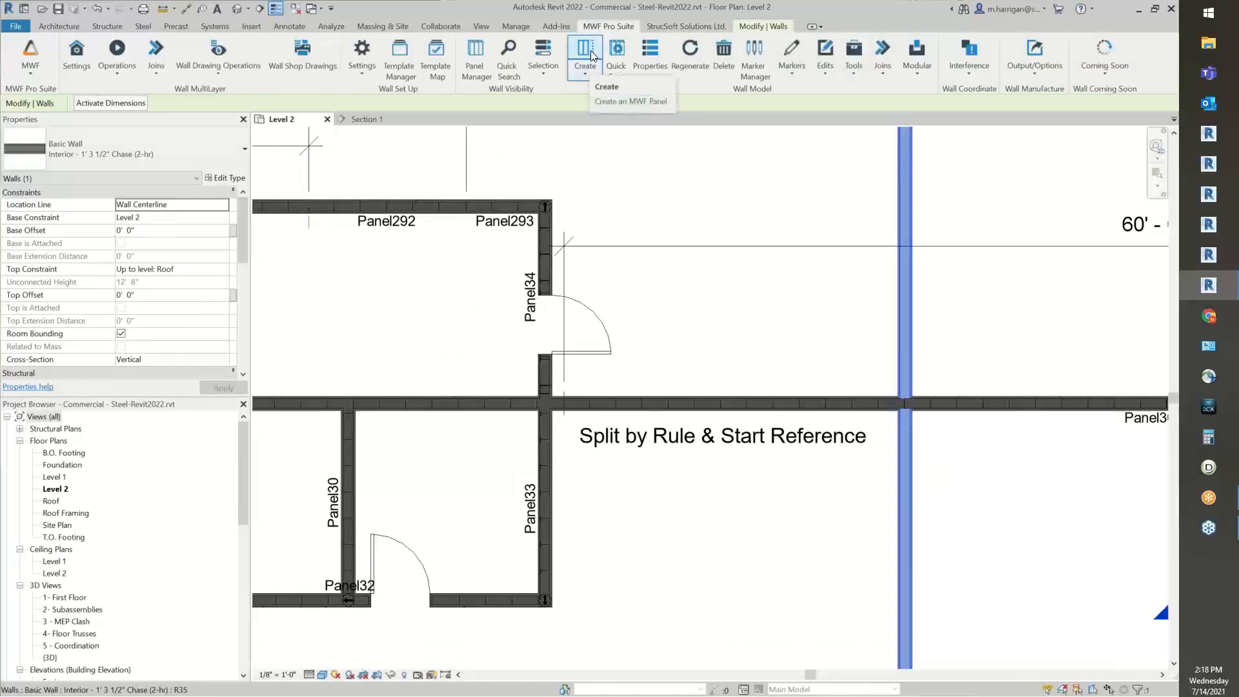
click(586, 52)
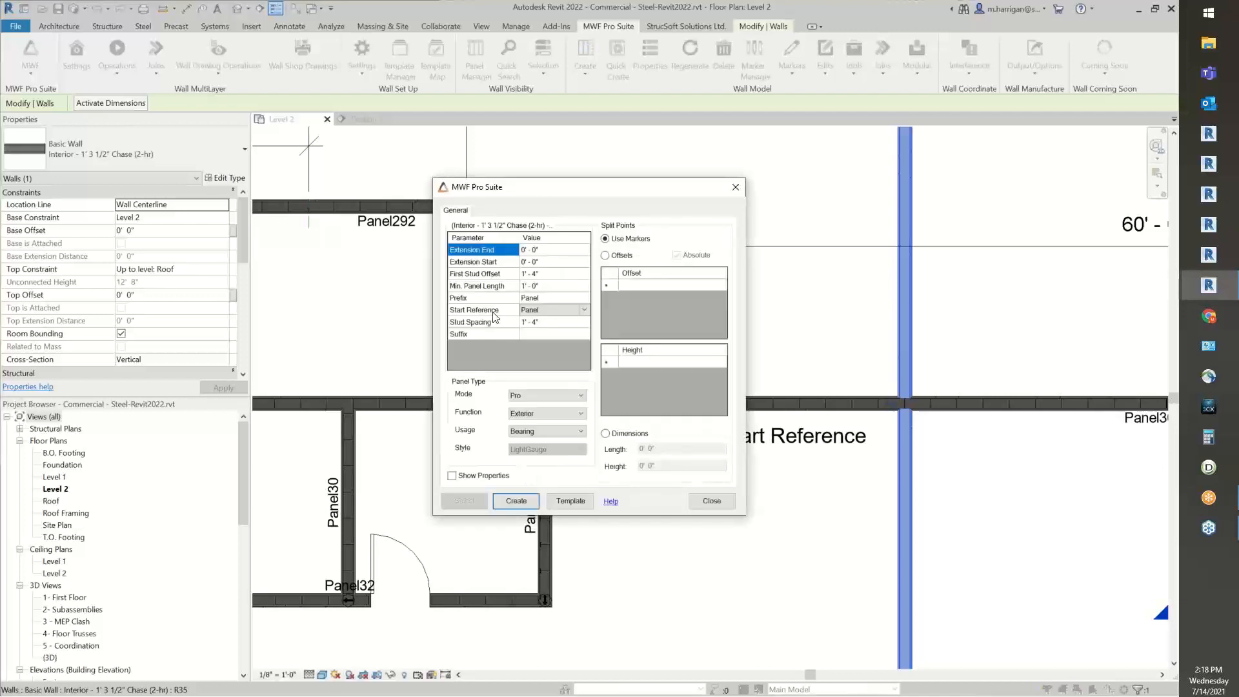
click(478, 310)
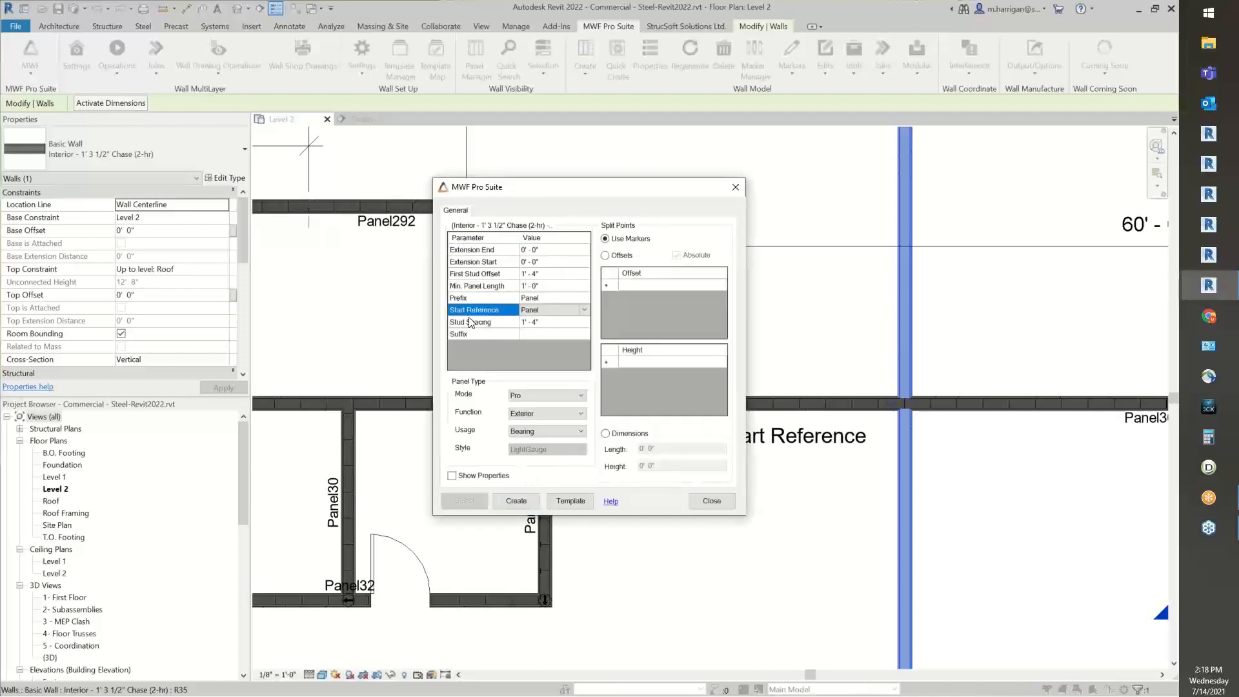
click(588, 310)
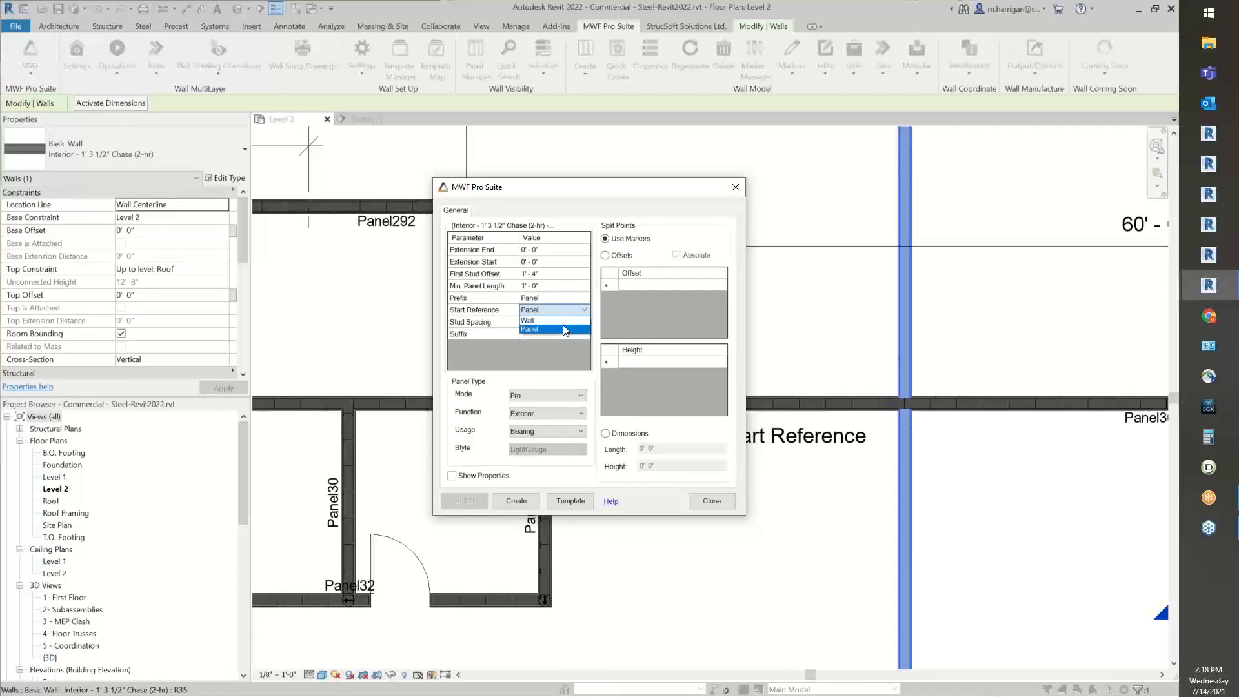
click(707, 507)
click(710, 503)
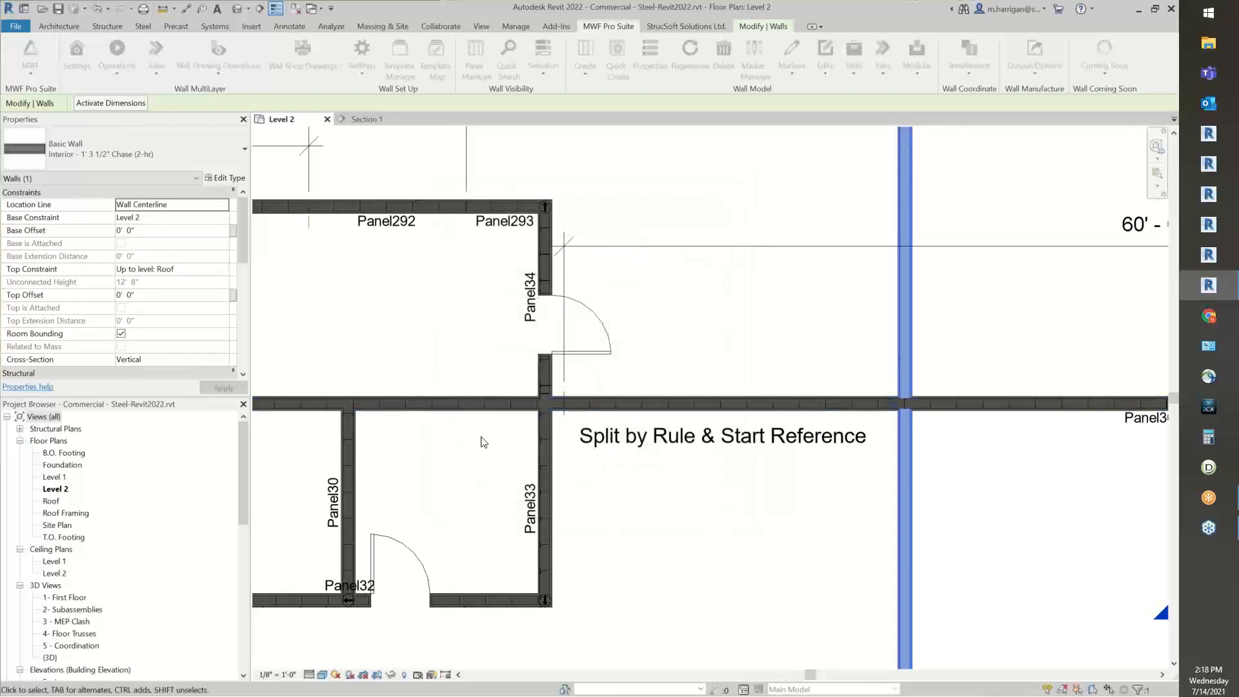
Place an aligned dimension between the split near Panel33 and the next stud along the horizontal chase wall.
scroll(494, 445, down, 1)
middle_drag(494, 445, 745, 414)
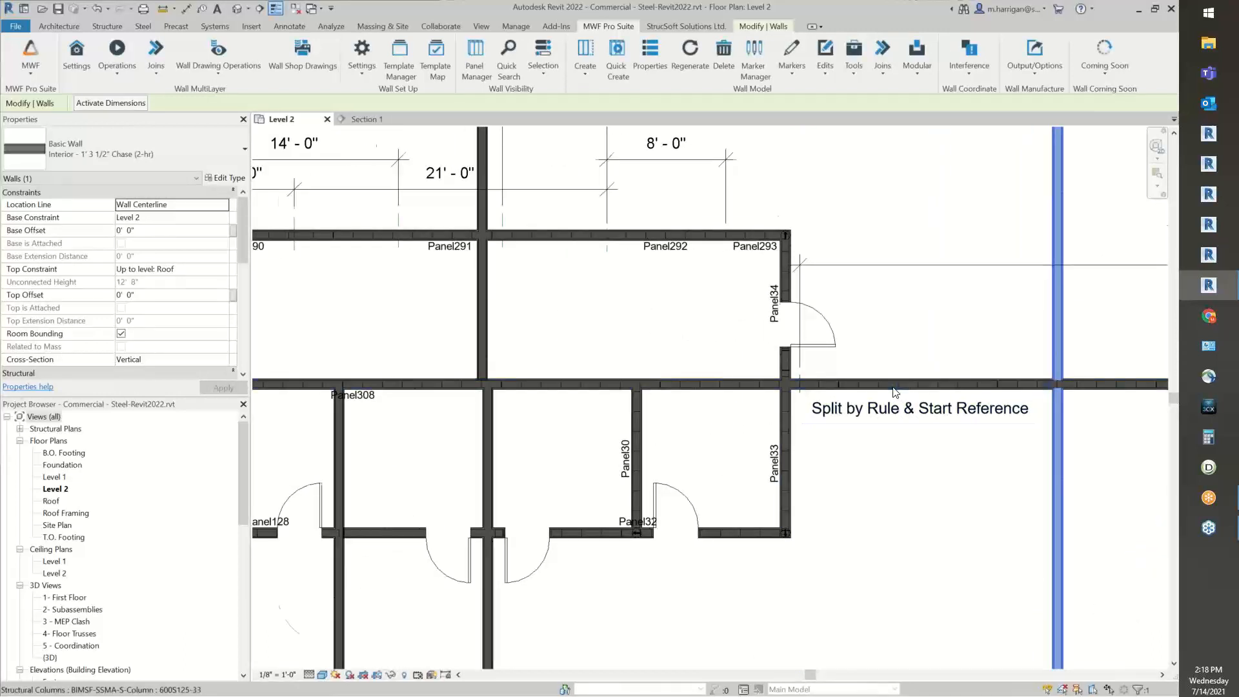
scroll(806, 371, up, 4)
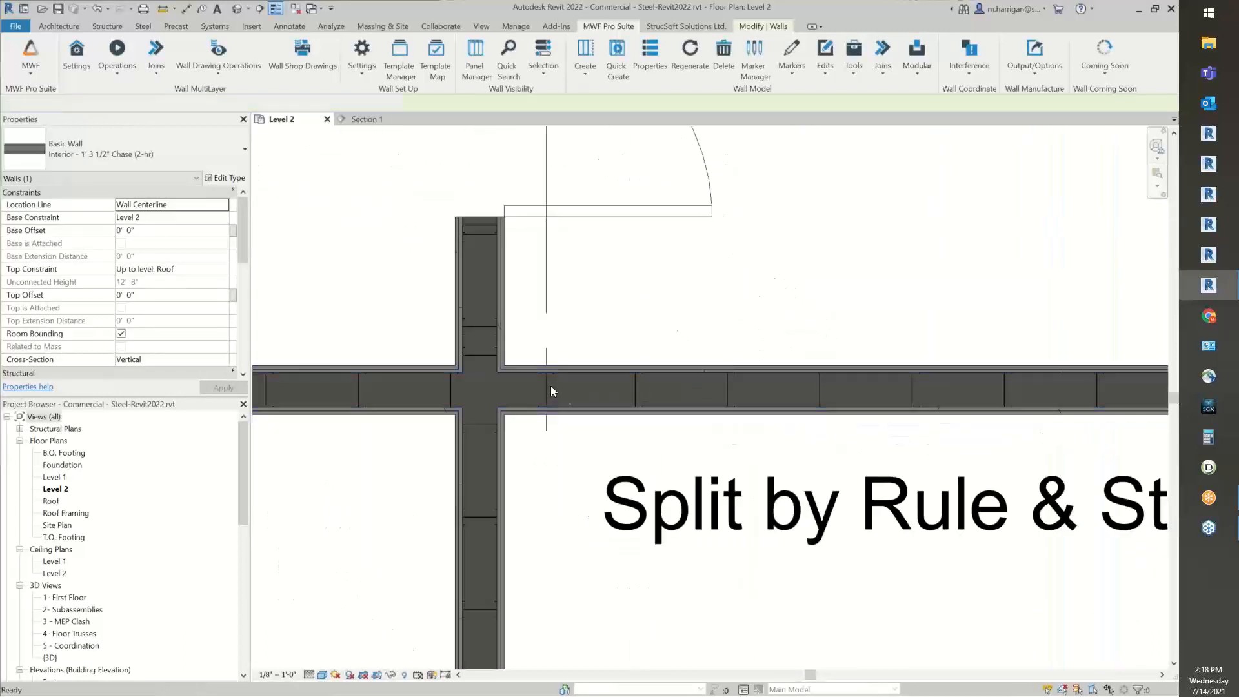
key(d)
key(i)
scroll(548, 380, up, 3)
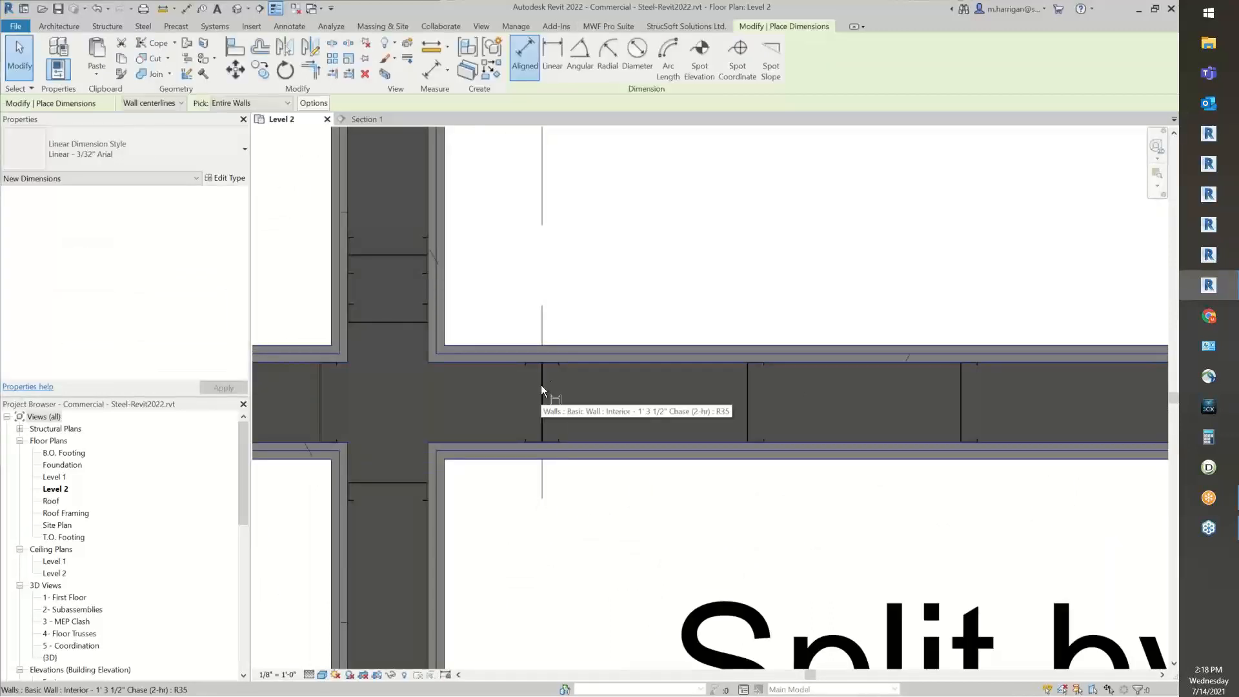
click(540, 385)
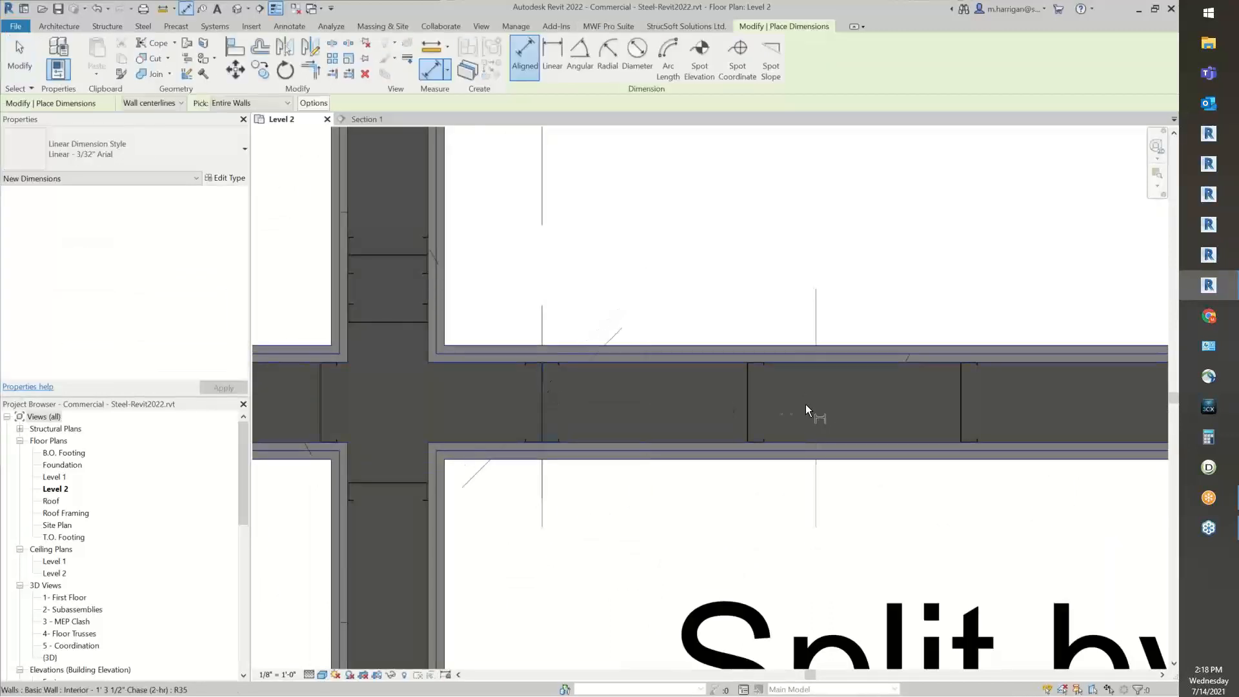
click(753, 382)
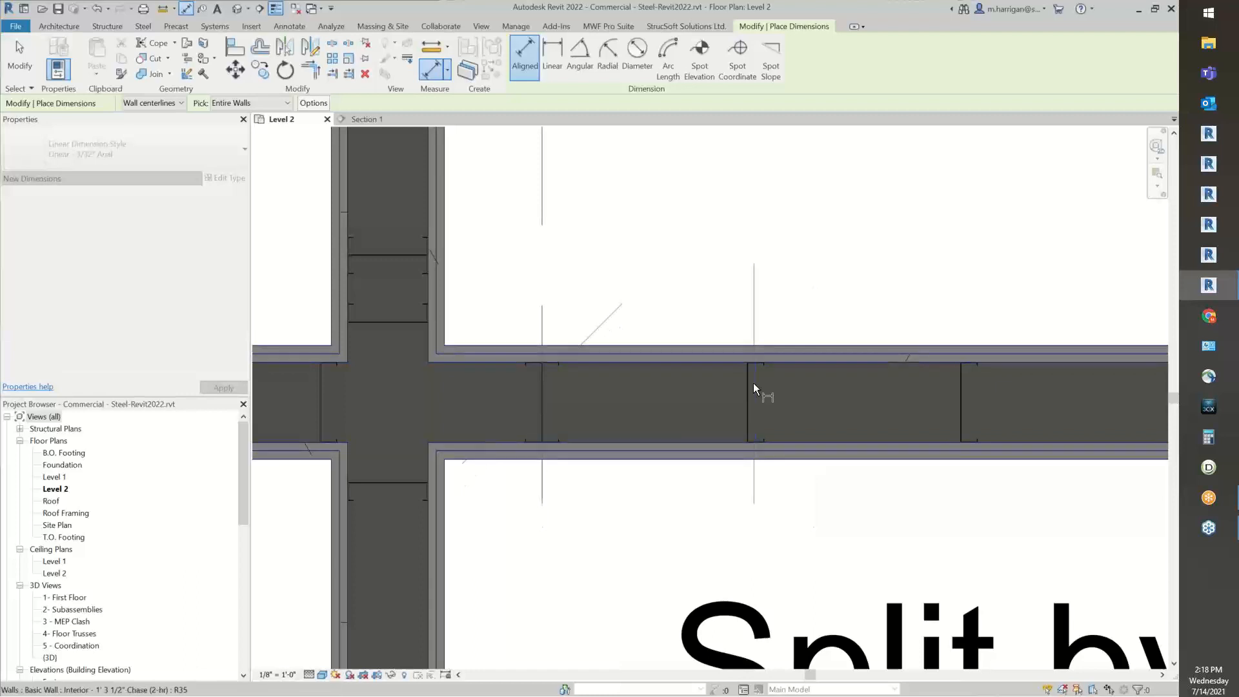
click(772, 269)
scroll(868, 329, down, 2)
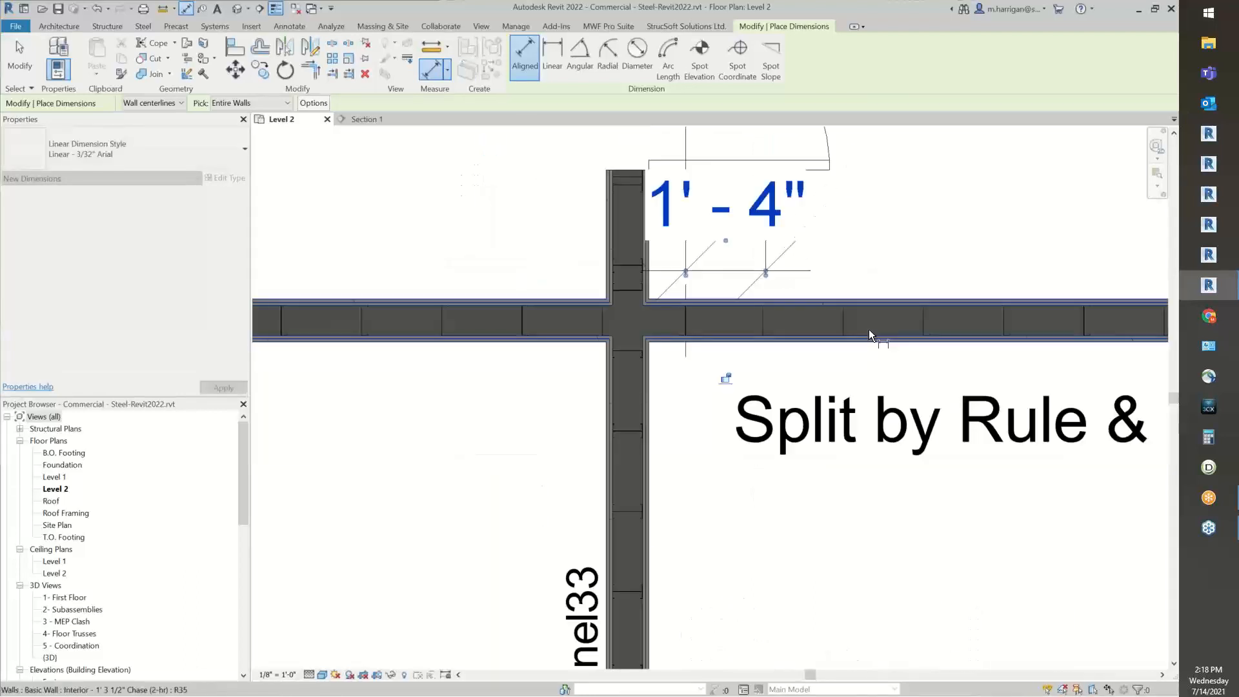
Follow the horizontal chase wall past Panel309 to the next split between Panel43 and Panel37, examining its stud layout.
middle_drag(907, 362, 498, 390)
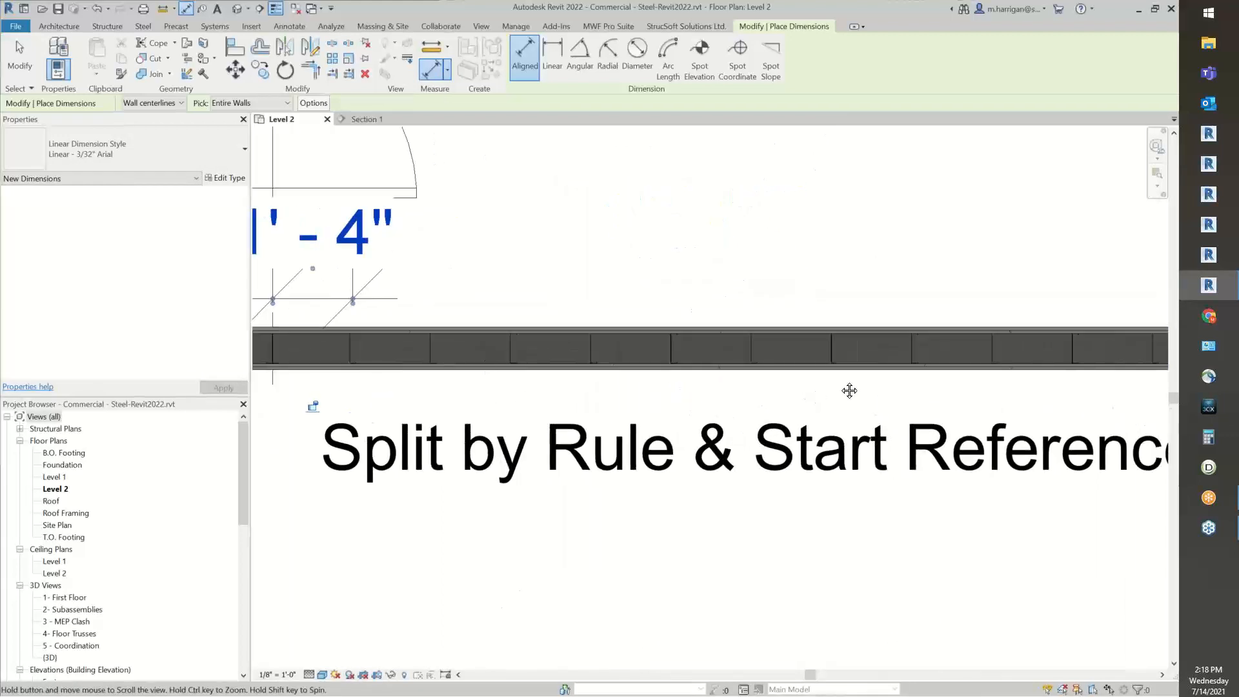
middle_drag(1162, 415, 839, 380)
scroll(838, 381, down, 1)
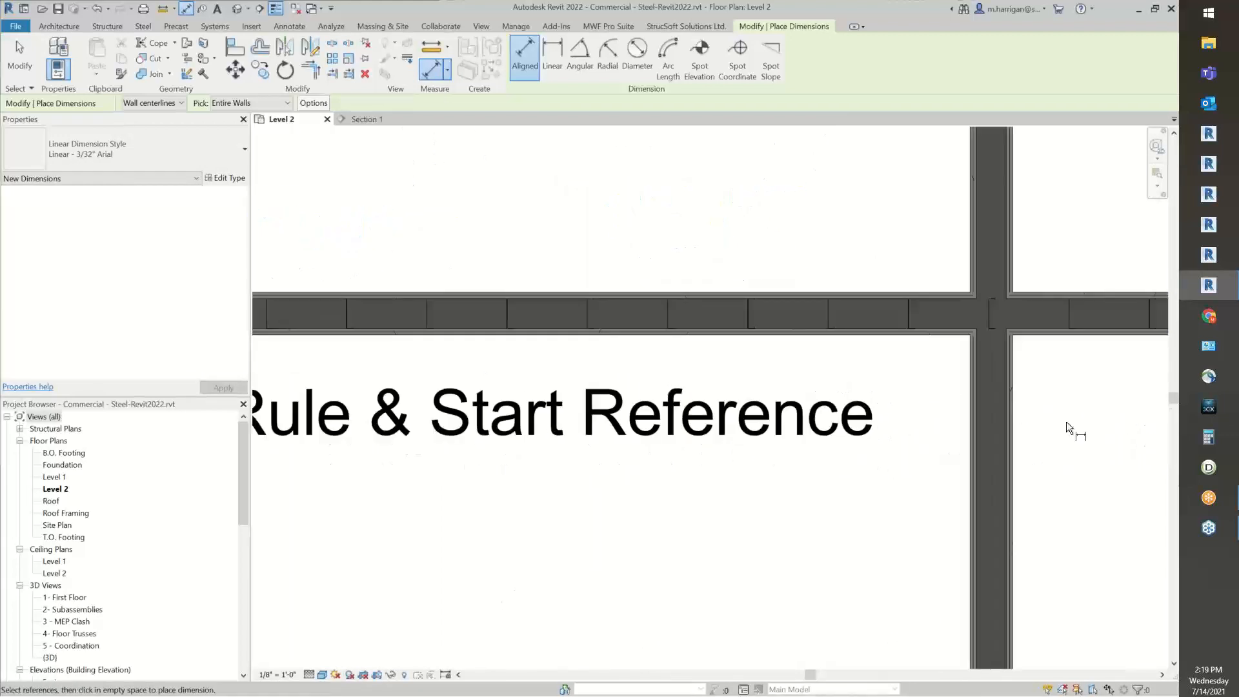
middle_drag(1068, 420, 198, 466)
middle_drag(843, 479, 381, 437)
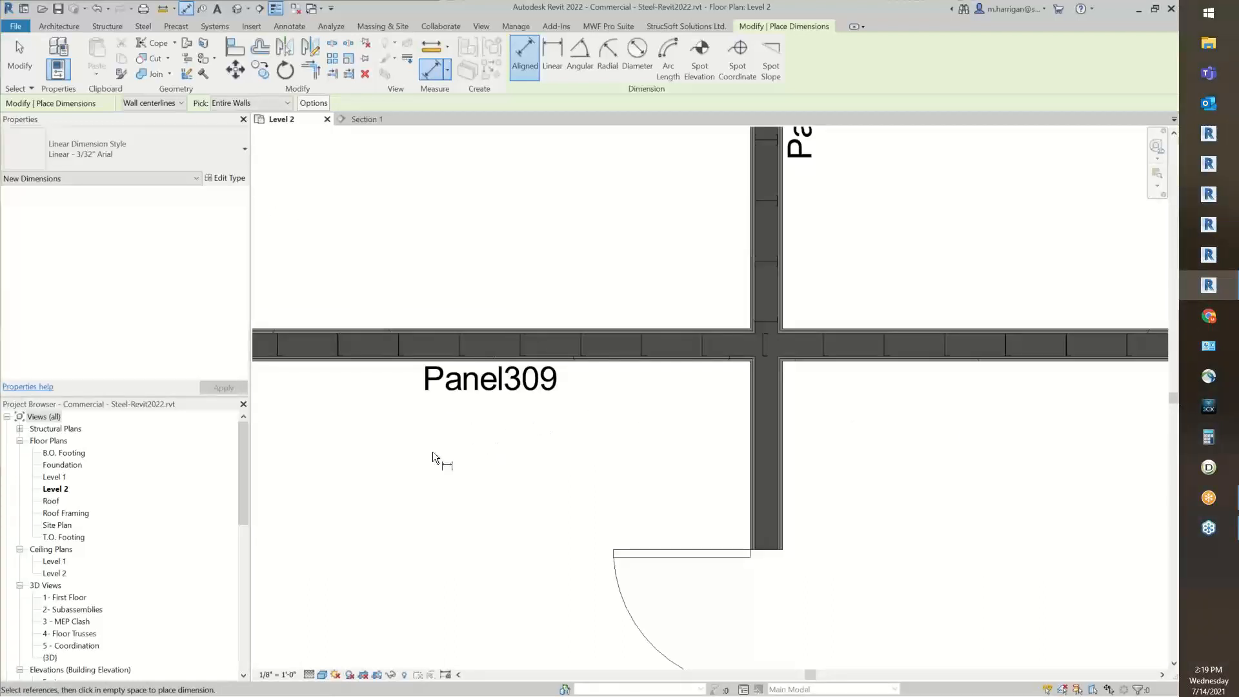
scroll(666, 443, down, 2)
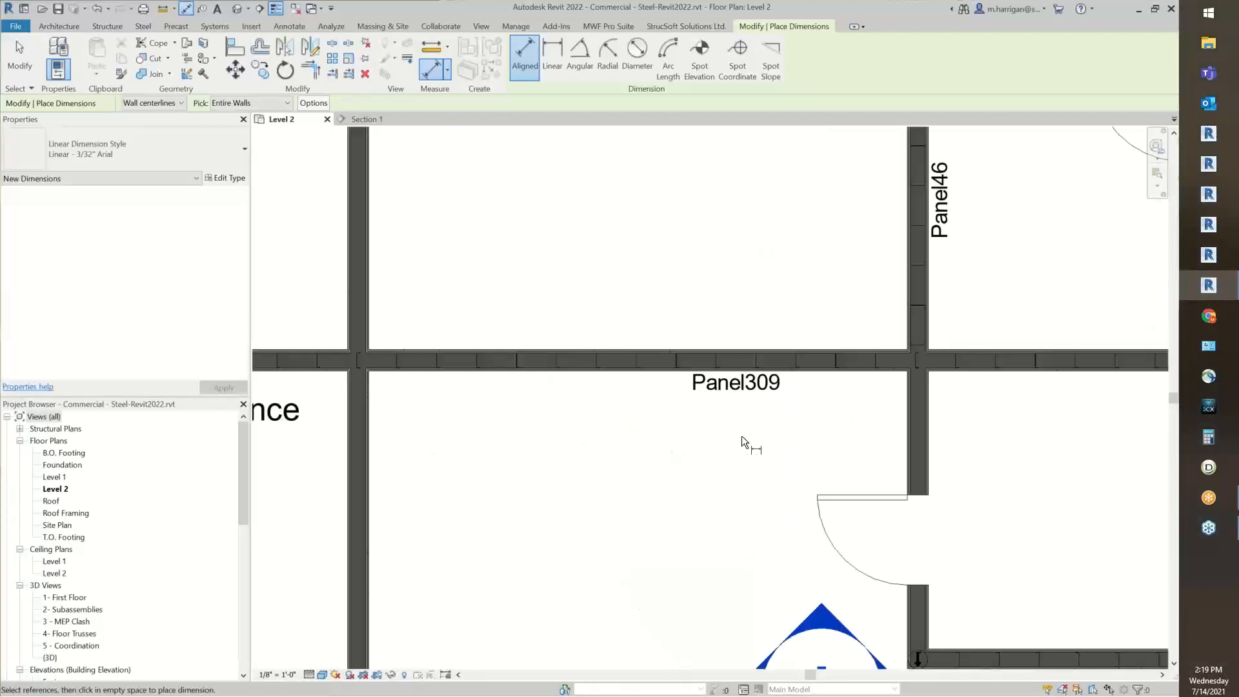
scroll(706, 412, down, 2)
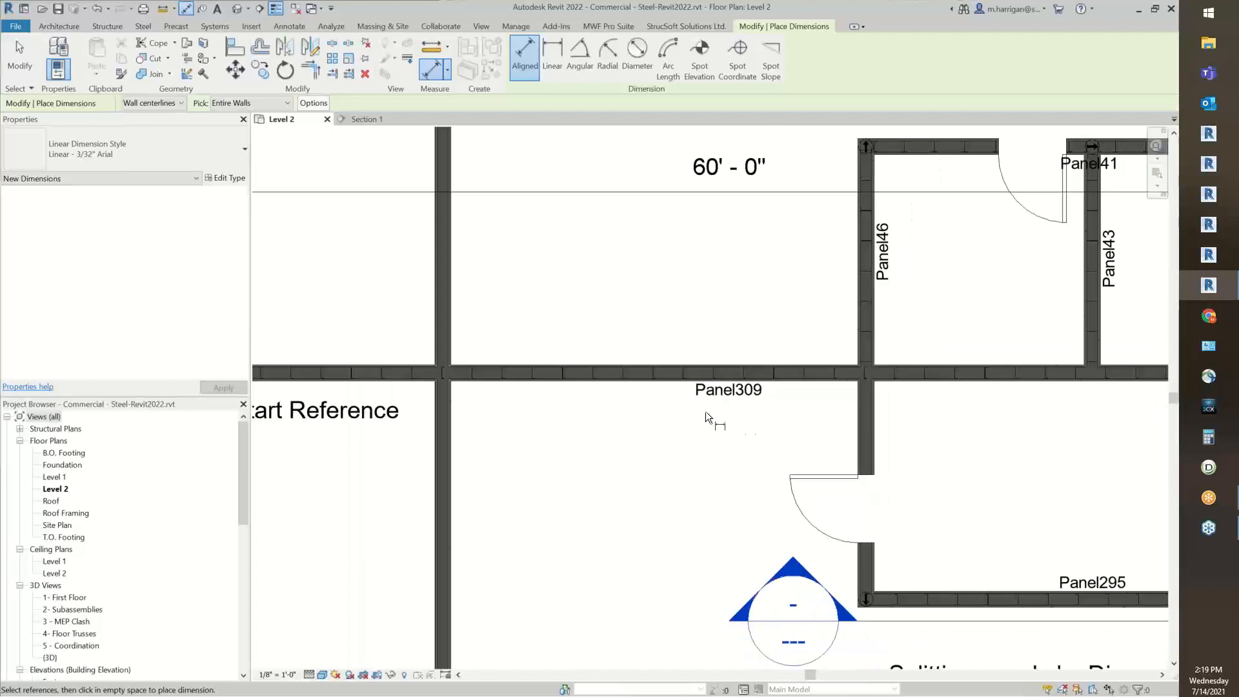
middle_drag(804, 429, 639, 439)
middle_drag(987, 439, 511, 439)
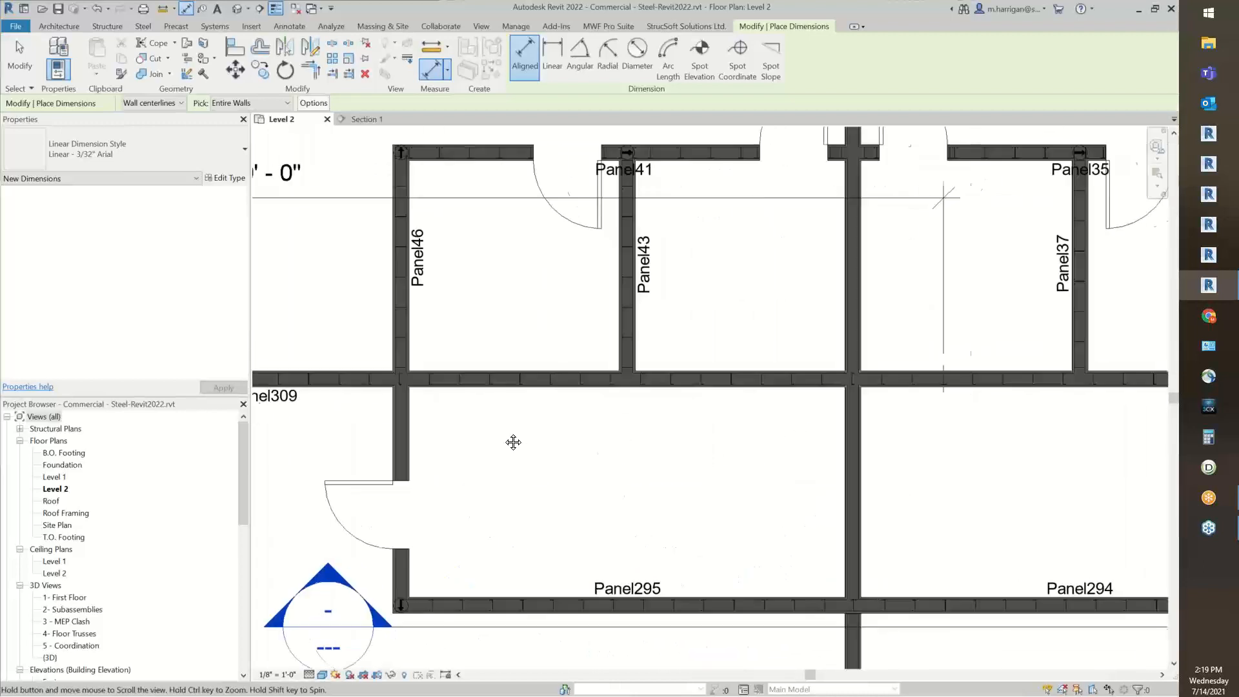
Place an aligned dimension below the horizontal chase wall, spanning the split between Panel43 and Panel37 from the stud before it to the stud after.
scroll(736, 364, up, 5)
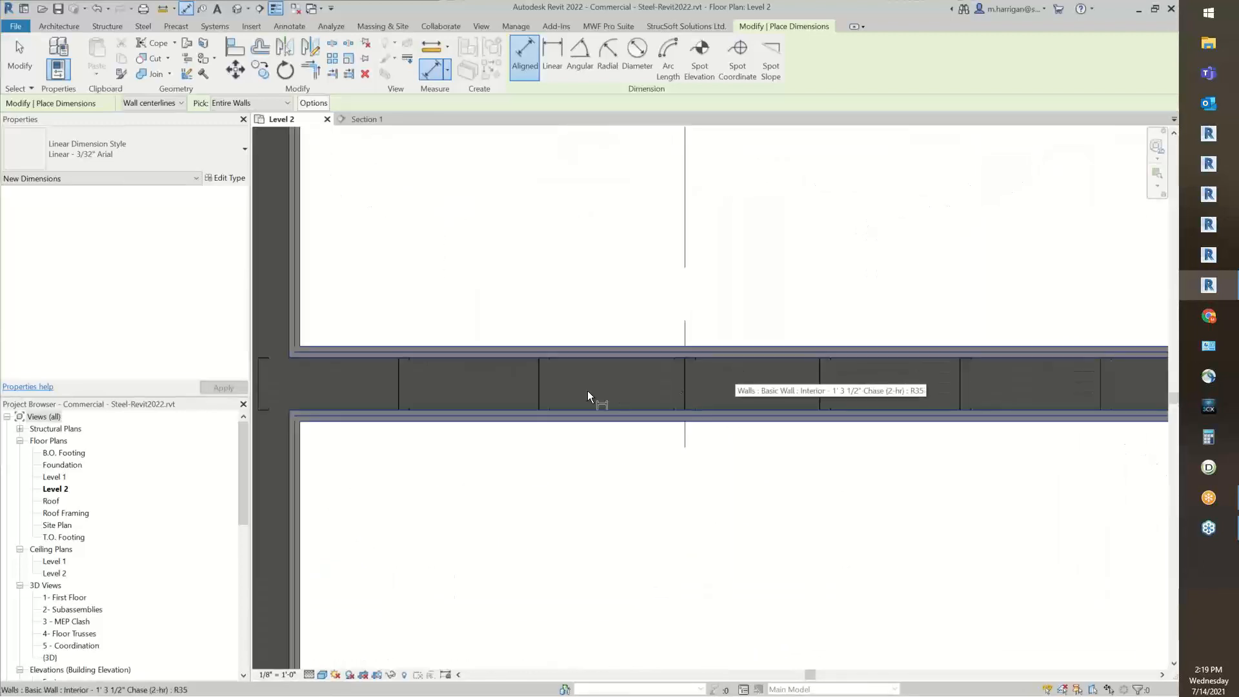
scroll(574, 390, up, 2)
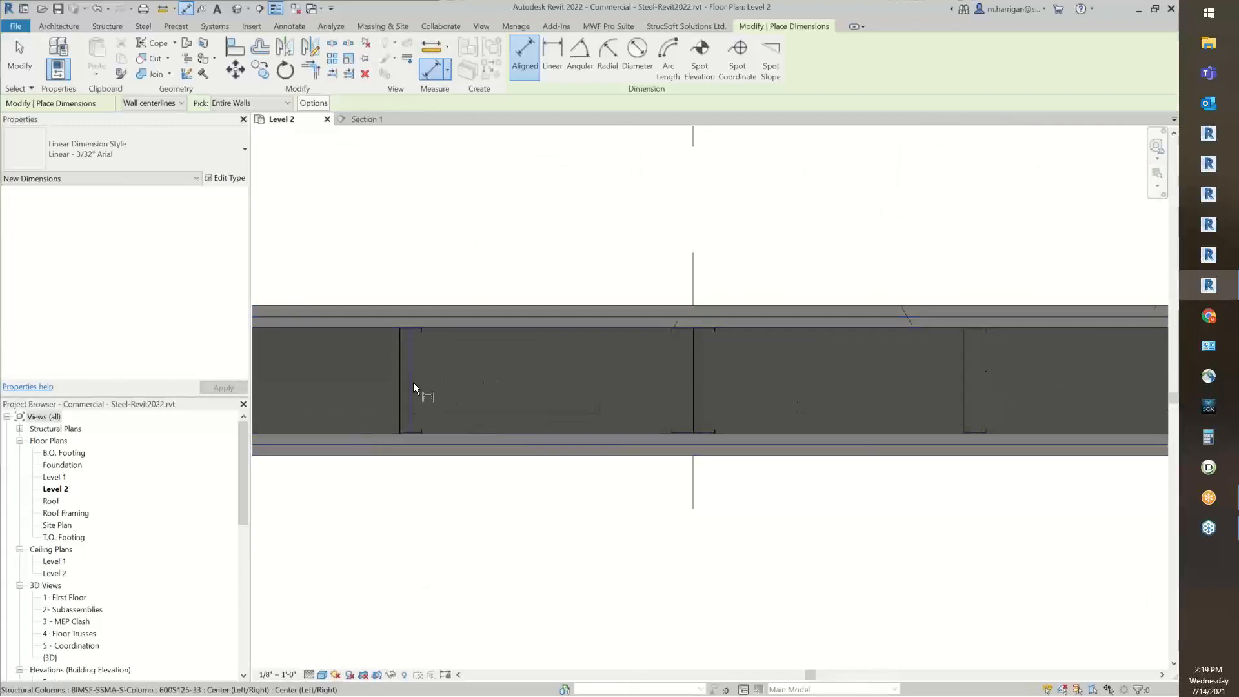
click(980, 385)
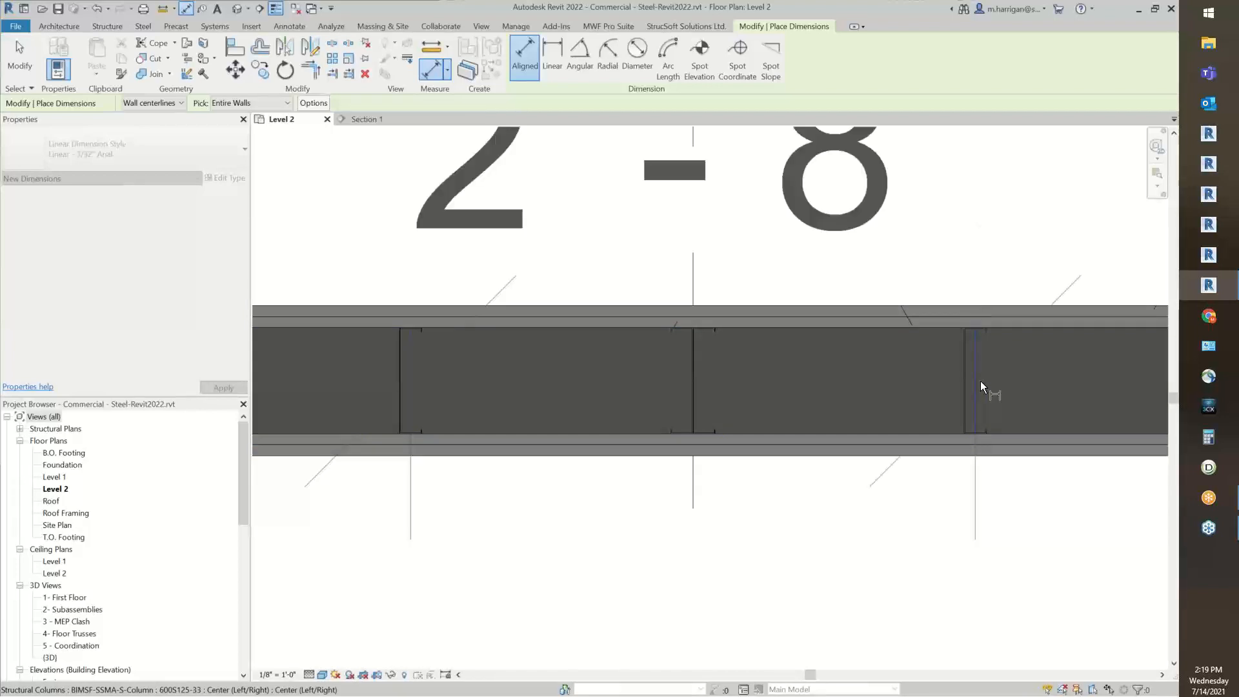
scroll(948, 521, down, 5)
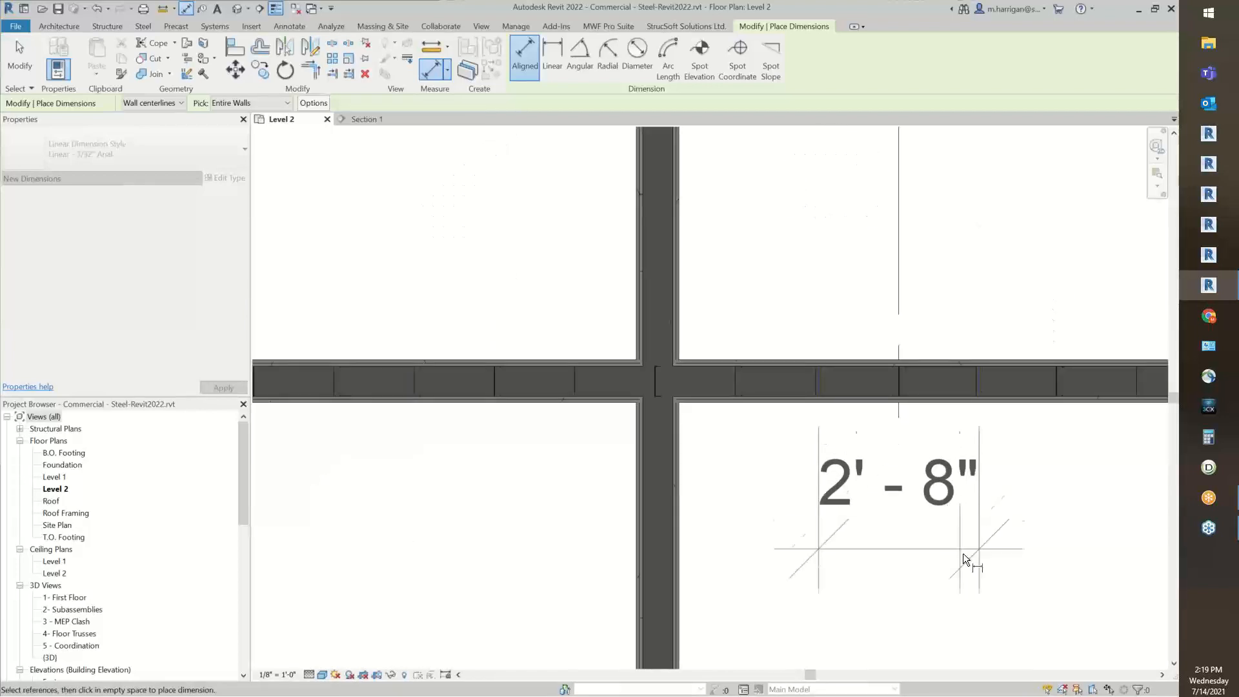
click(963, 555)
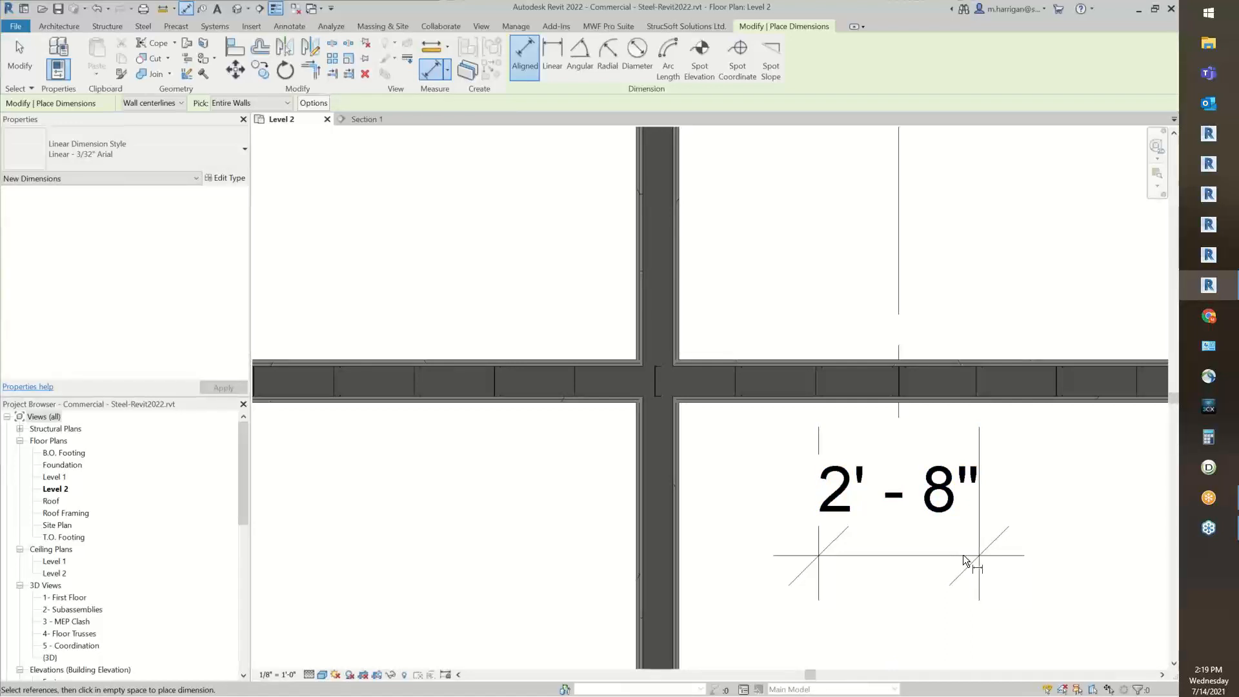
key(Escape)
Delete the horizontal chase wall's framing panels using the Delete Members option, and deselect the wall.
scroll(902, 465, down, 2)
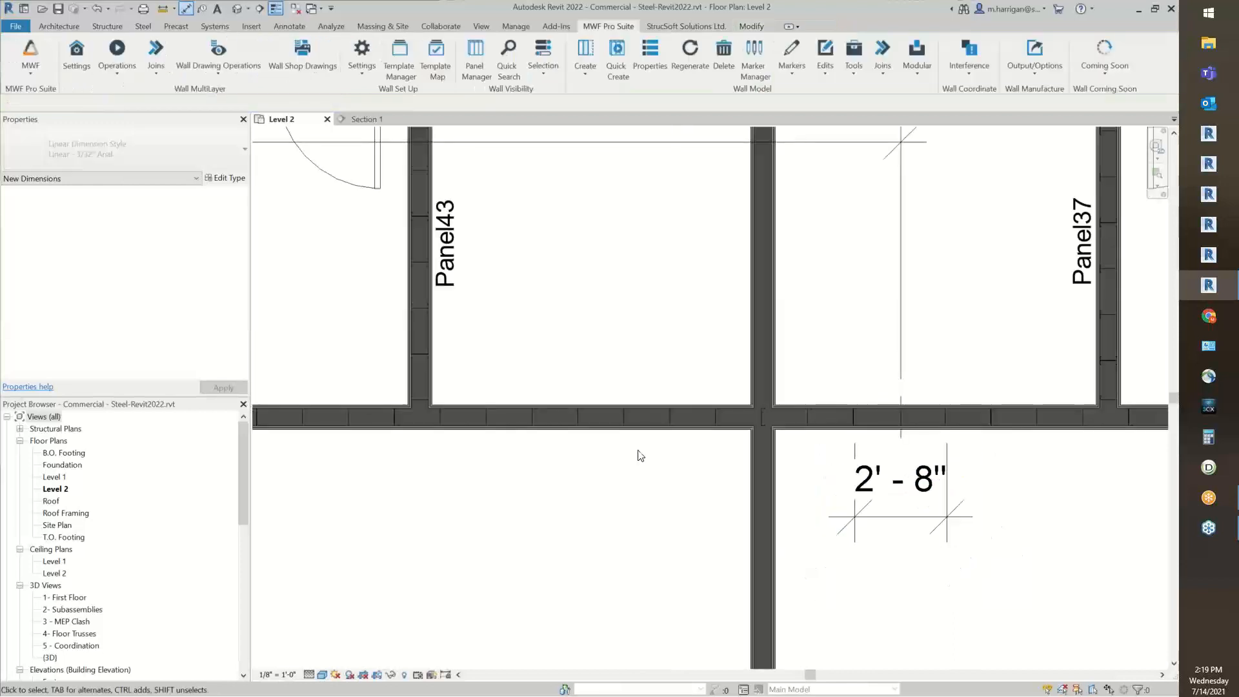
click(648, 416)
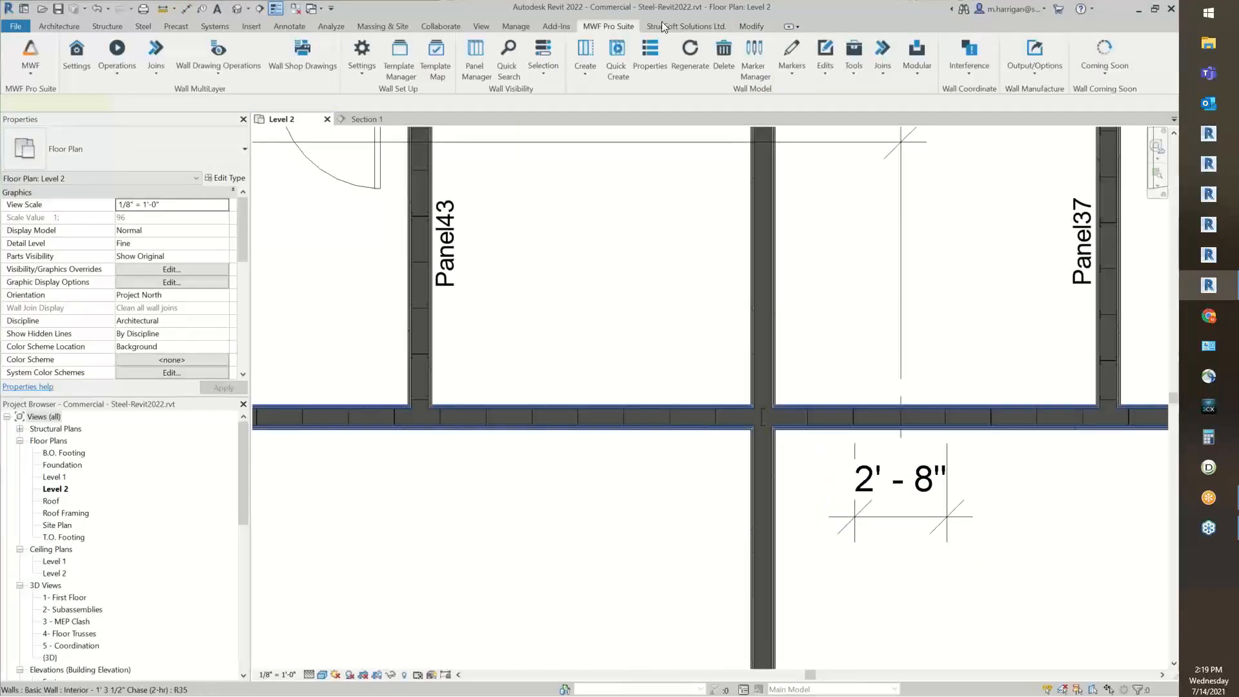
click(616, 27)
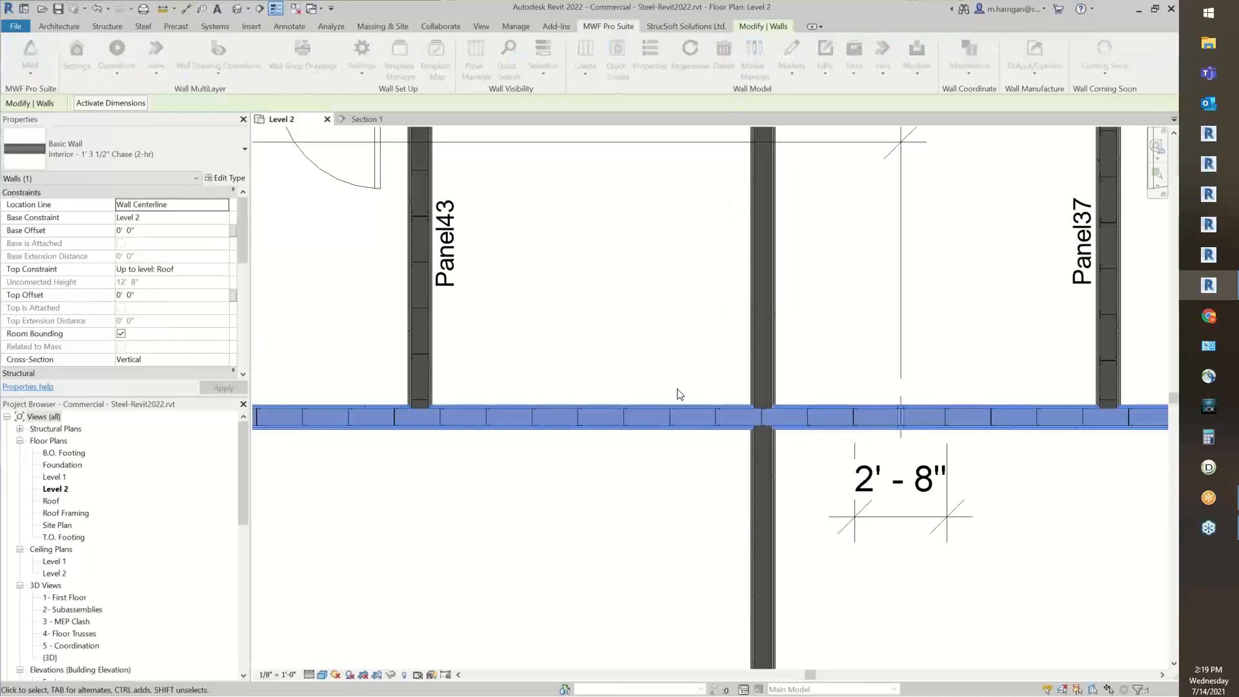
key(Delete)
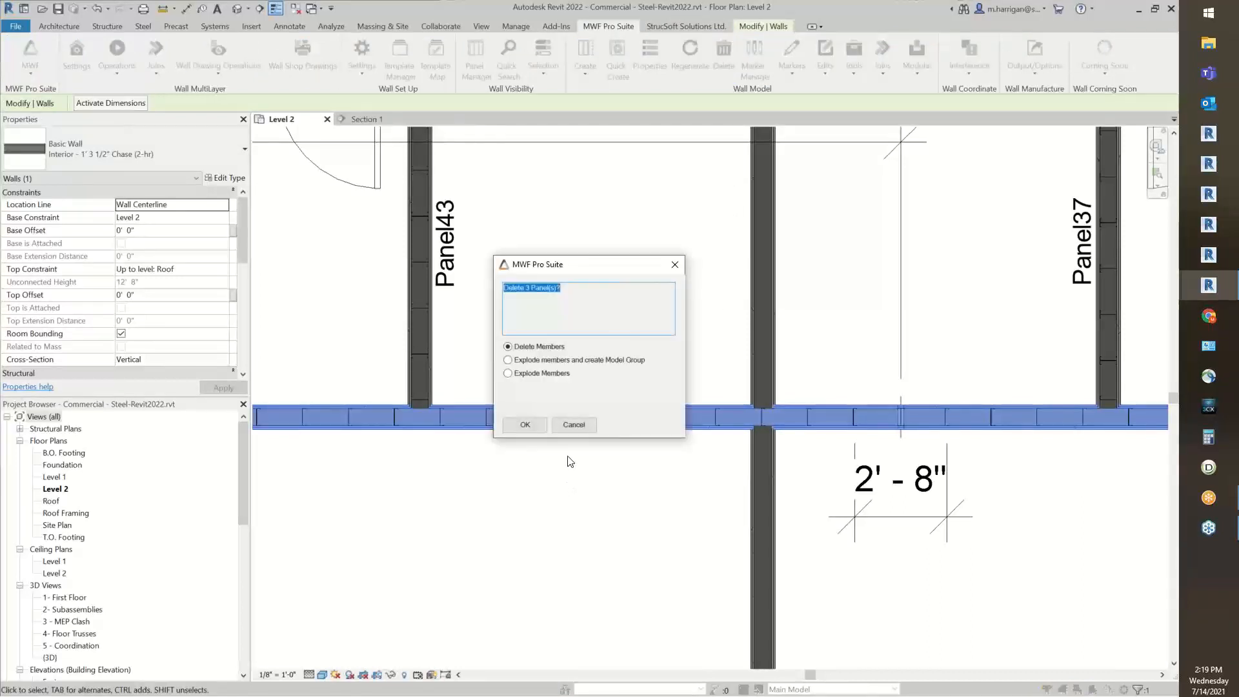
click(512, 426)
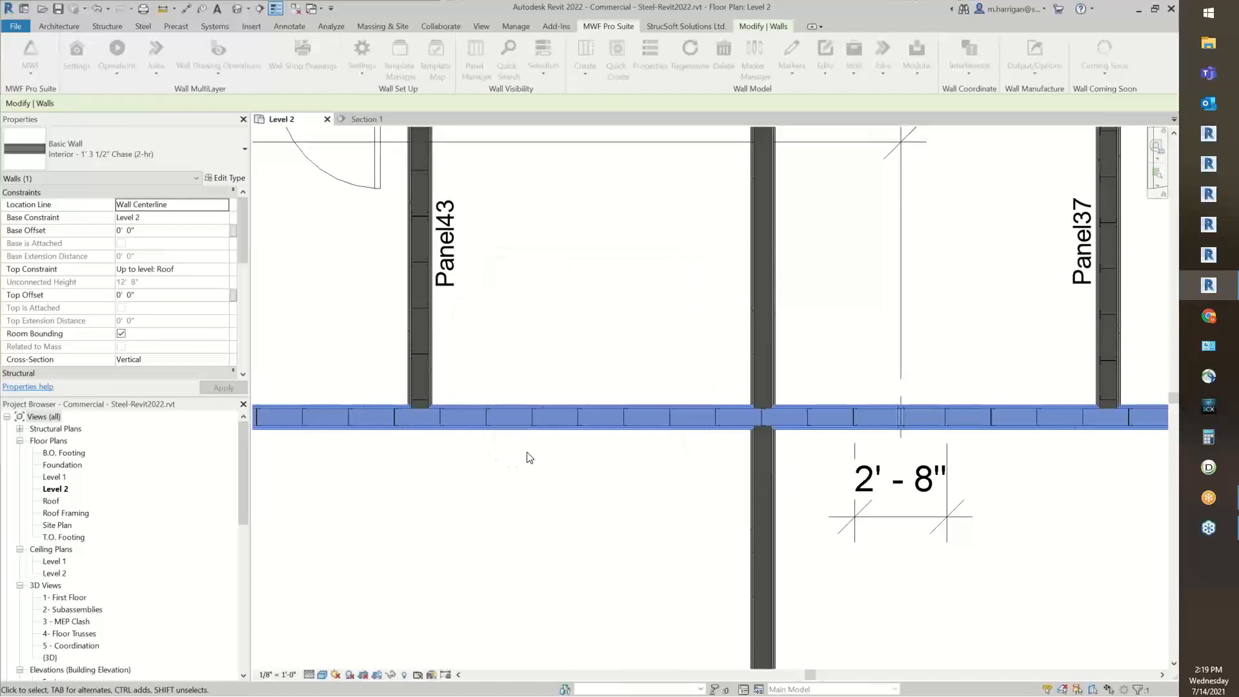
scroll(526, 455, down, 4)
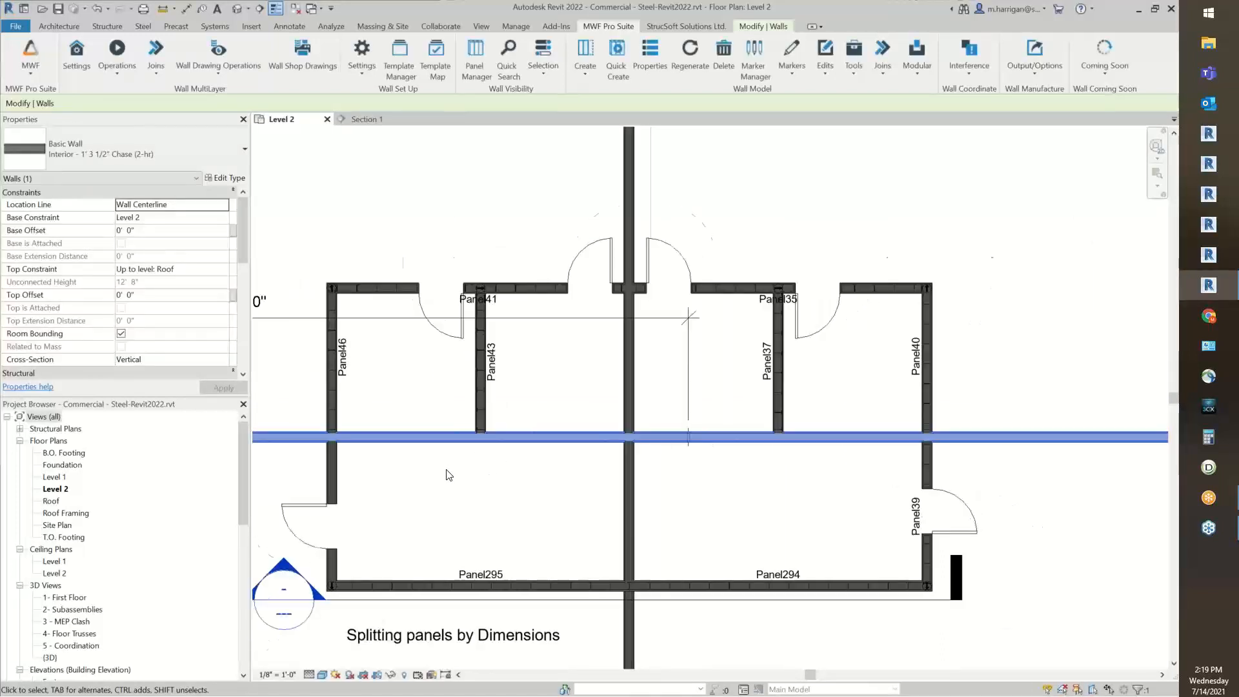
click(607, 470)
Create framing panels on the horizontal chase wall with the Start Reference set to Wall.
middle_drag(611, 476, 783, 472)
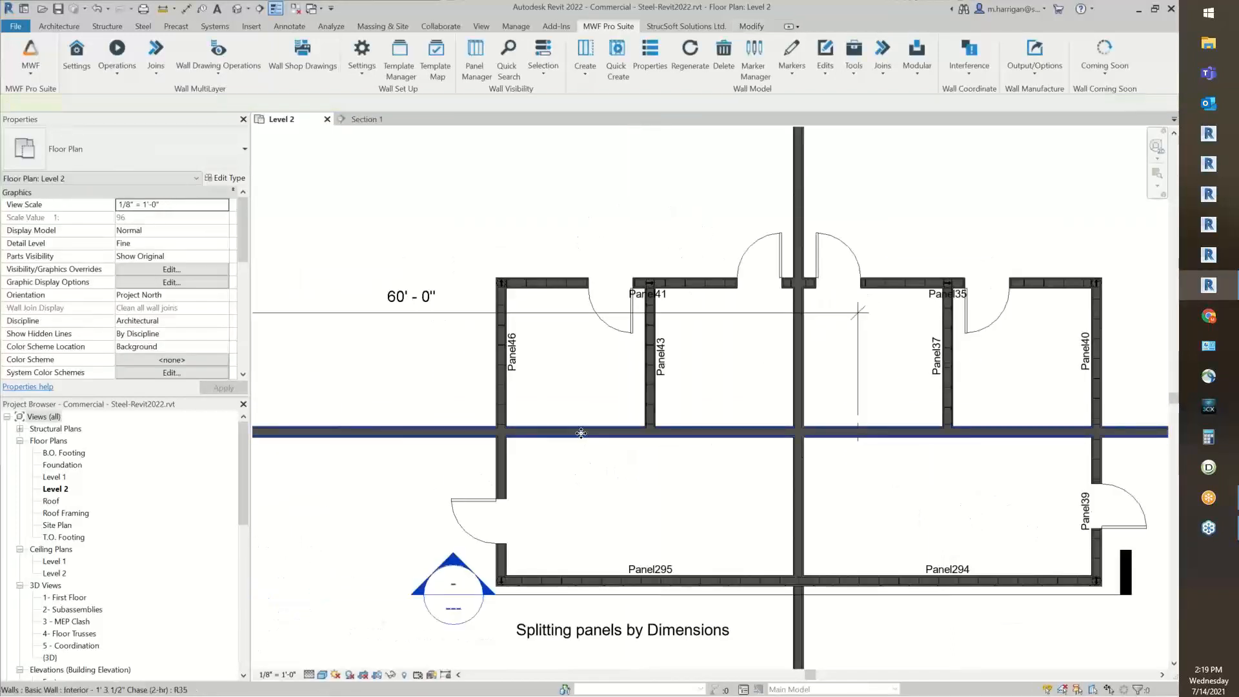
click(580, 433)
scroll(580, 433, down, 3)
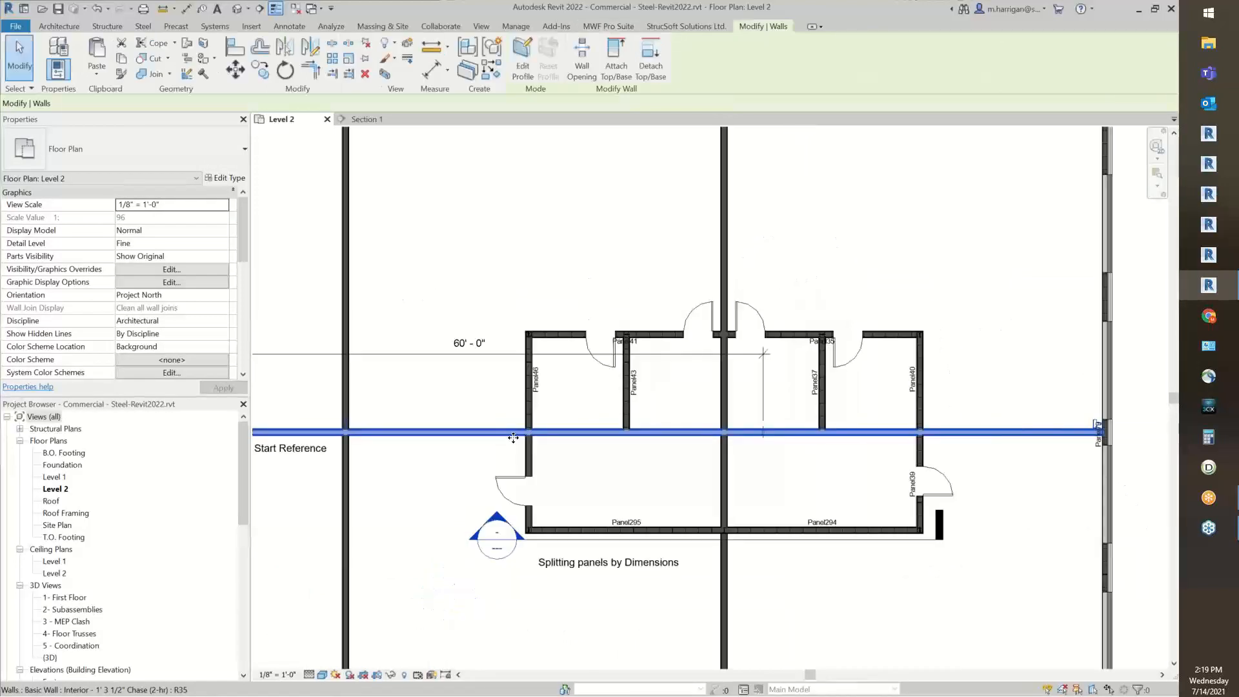
click(625, 29)
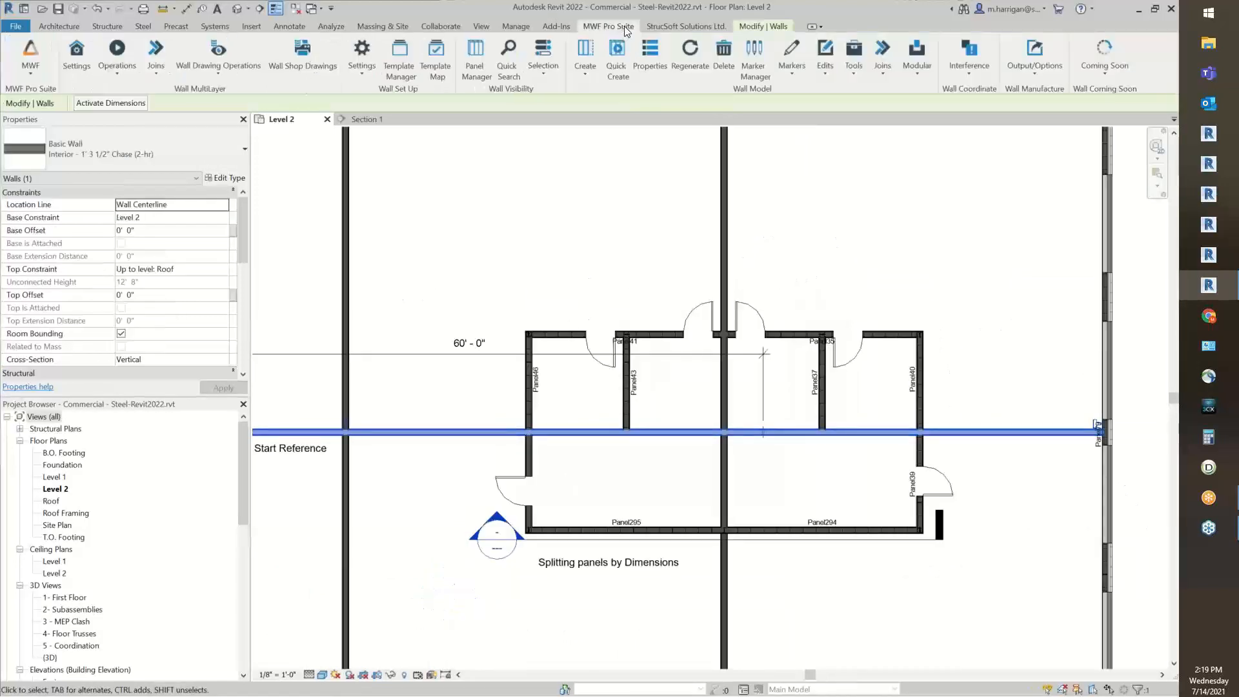
click(576, 52)
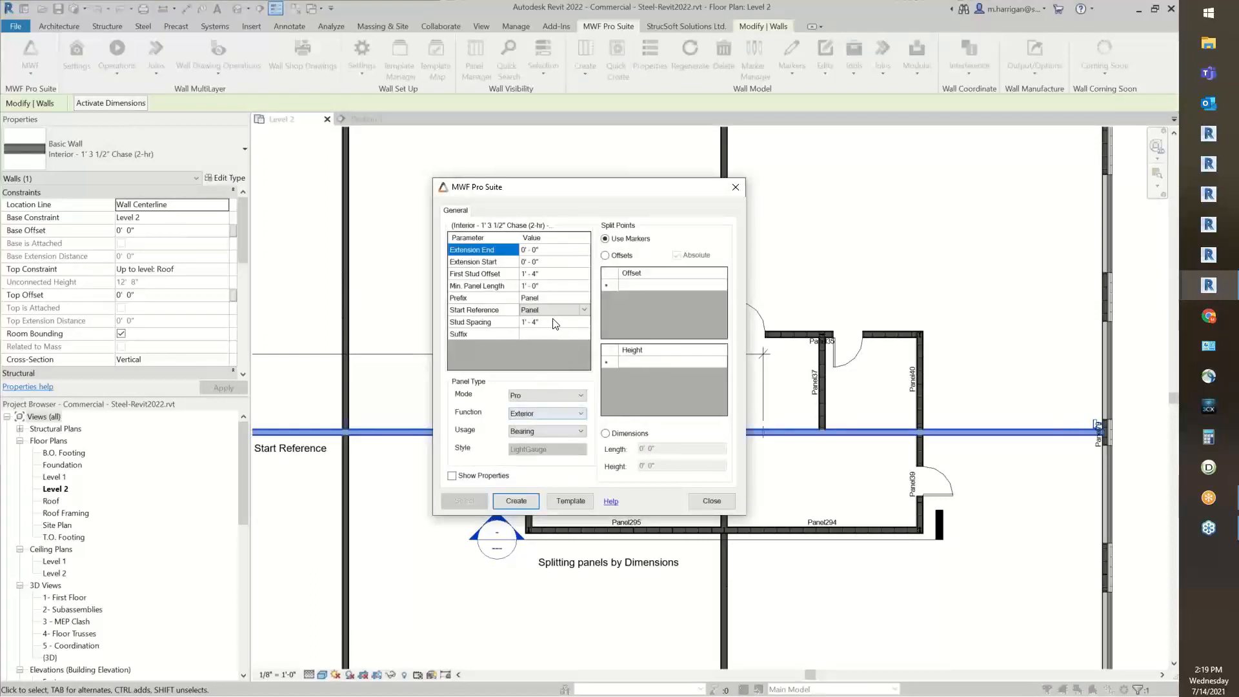
click(584, 310)
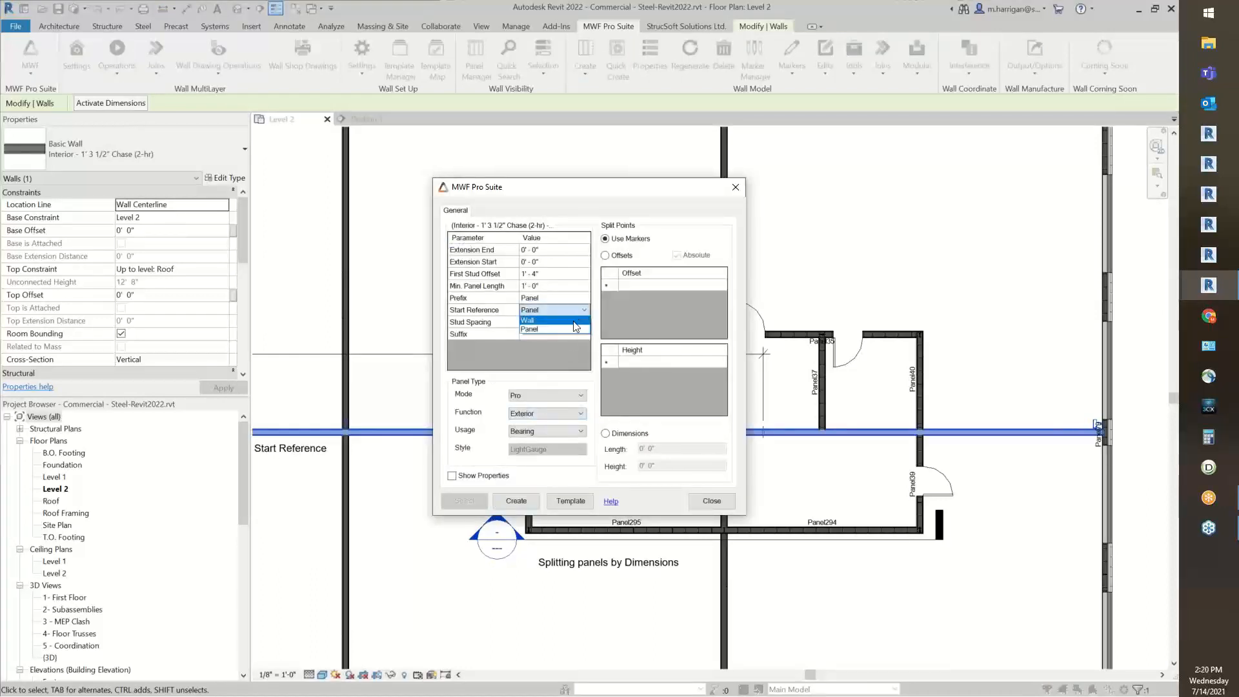
click(574, 321)
click(512, 499)
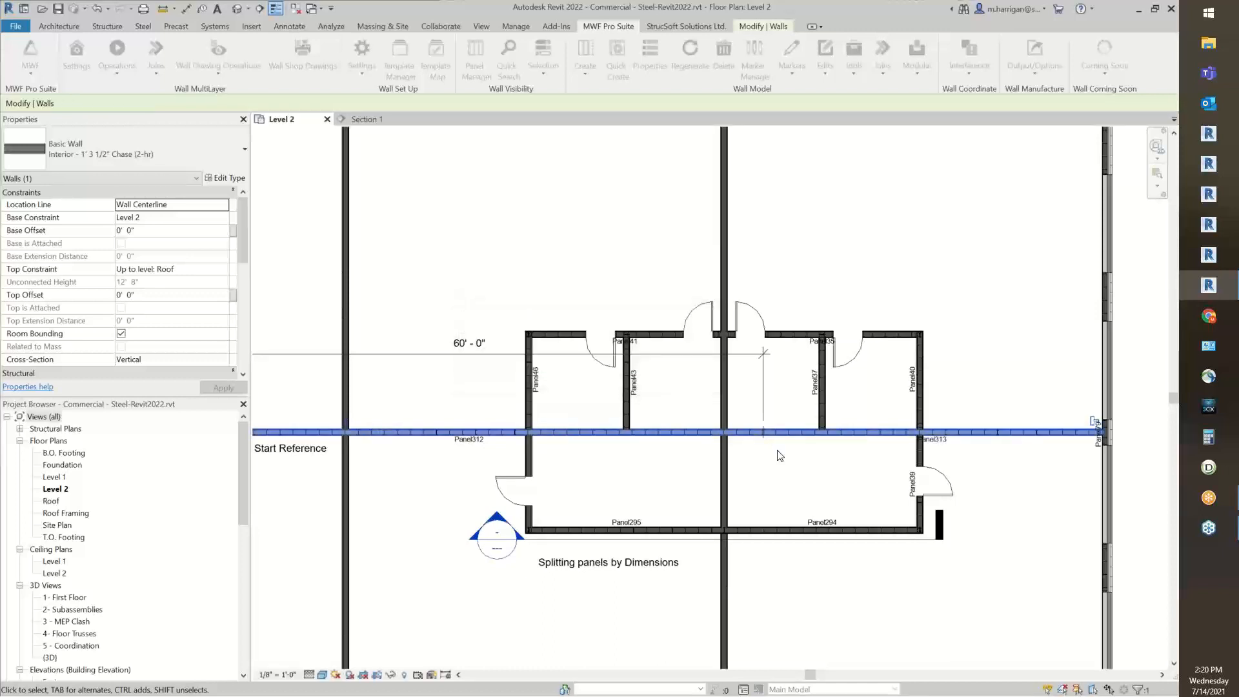
Place an aligned dimension above the horizontal chase wall, from the stud before the split between Panel43 and Panel37 through the split to the next stud.
scroll(761, 441, up, 5)
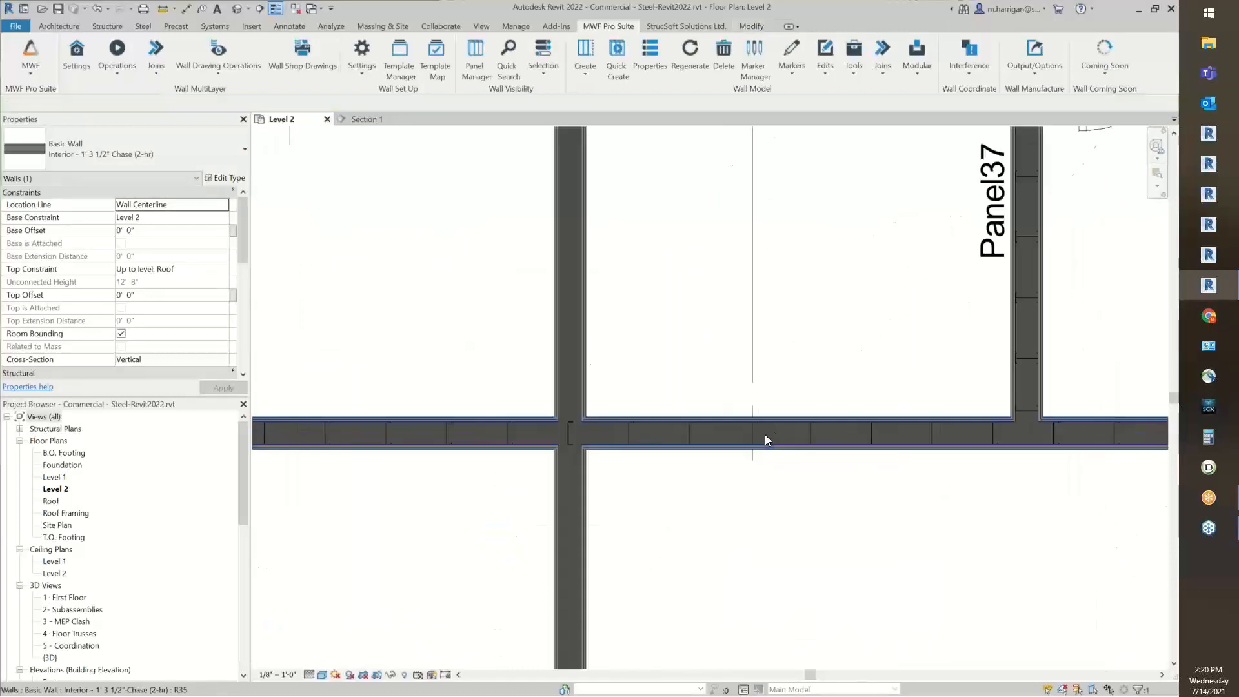
scroll(754, 440, up, 5)
key(d)
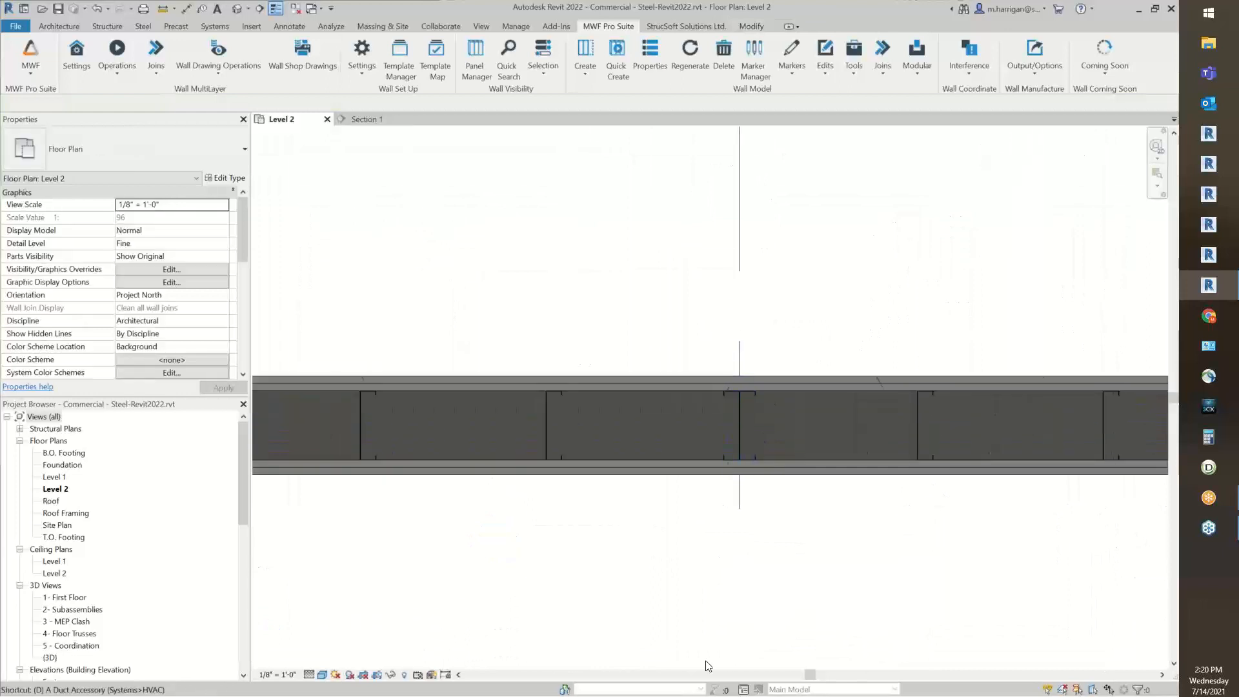
key(i)
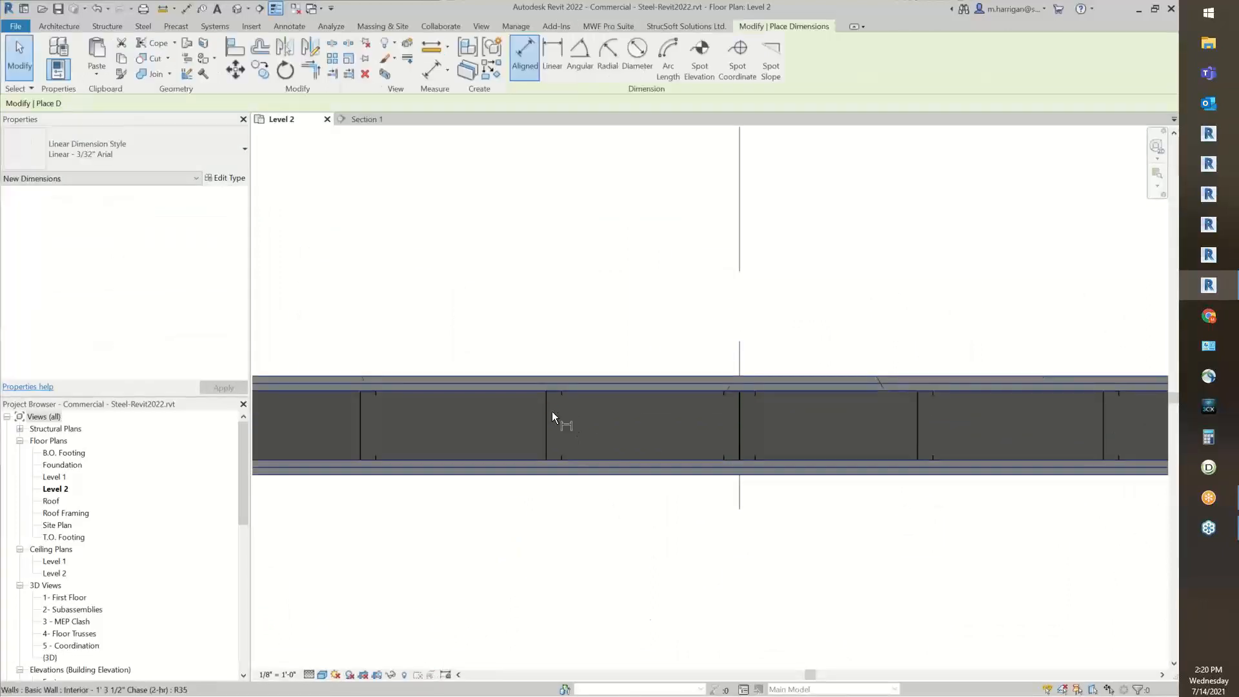
click(551, 412)
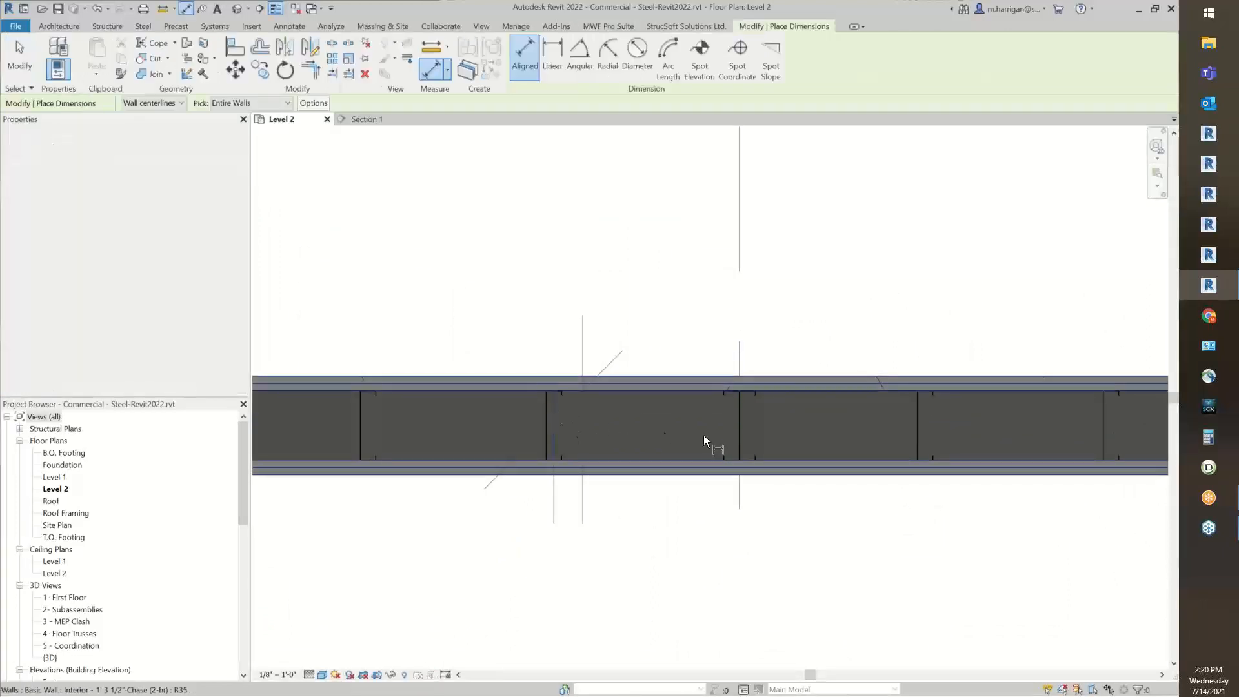
click(739, 417)
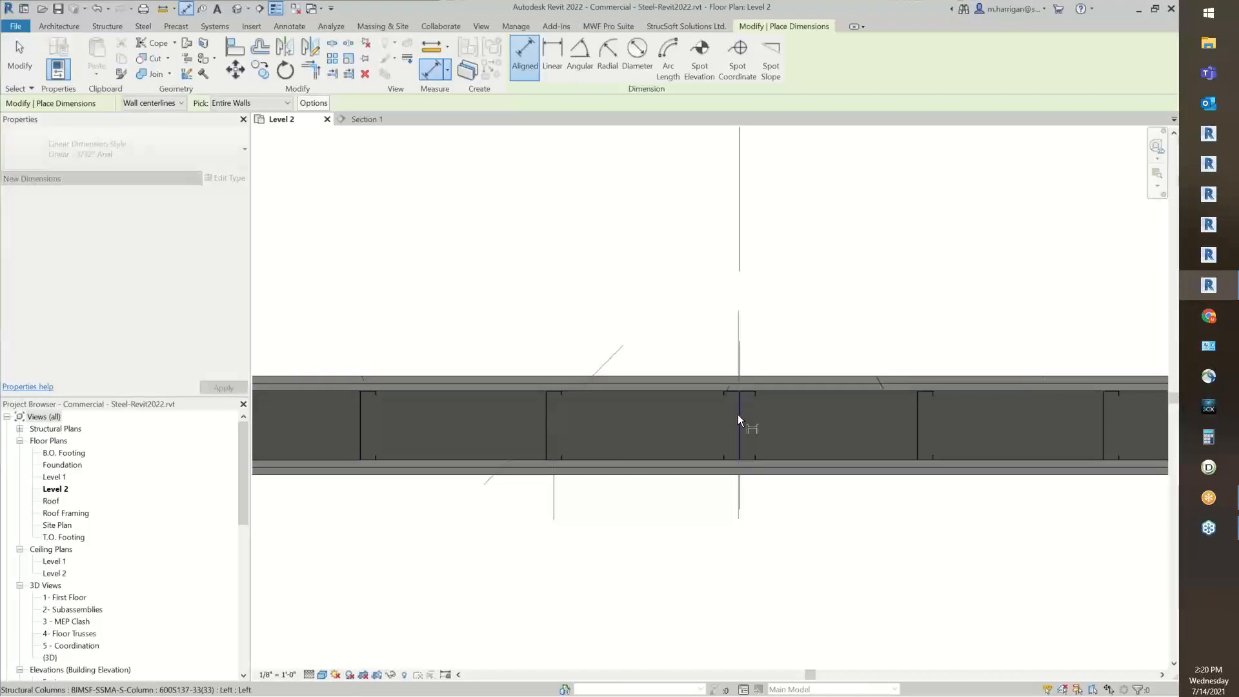
click(925, 421)
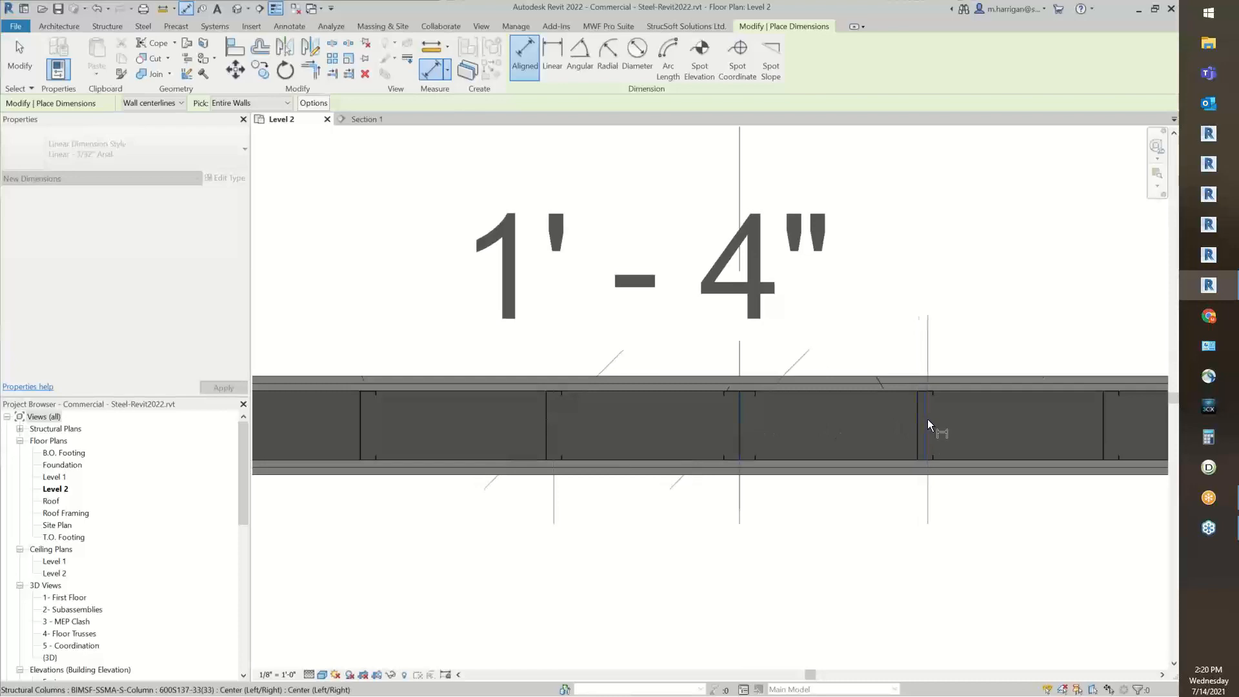
click(924, 307)
Add an aligned dimension string above the horizontal chase wall at the split near Panel33, from the stud before the split to the stud after.
scroll(932, 388, down, 8)
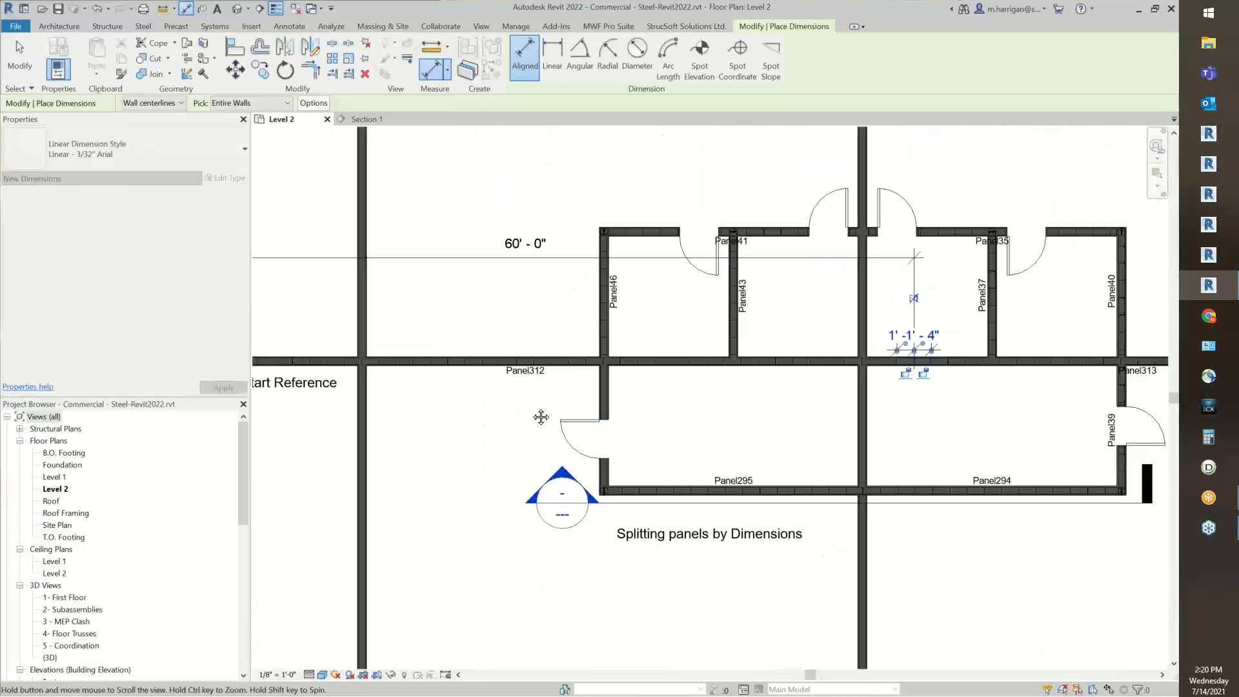
middle_drag(541, 416, 814, 408)
scroll(813, 405, down, 1)
scroll(498, 361, up, 8)
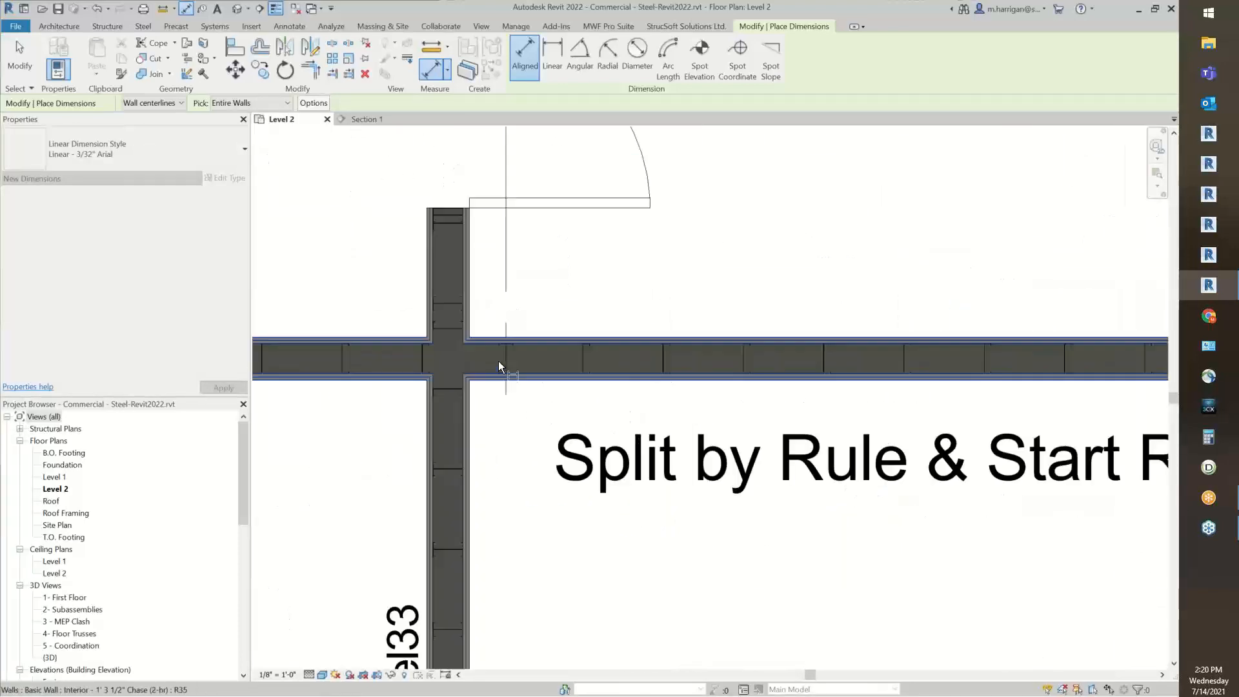
scroll(503, 358, up, 2)
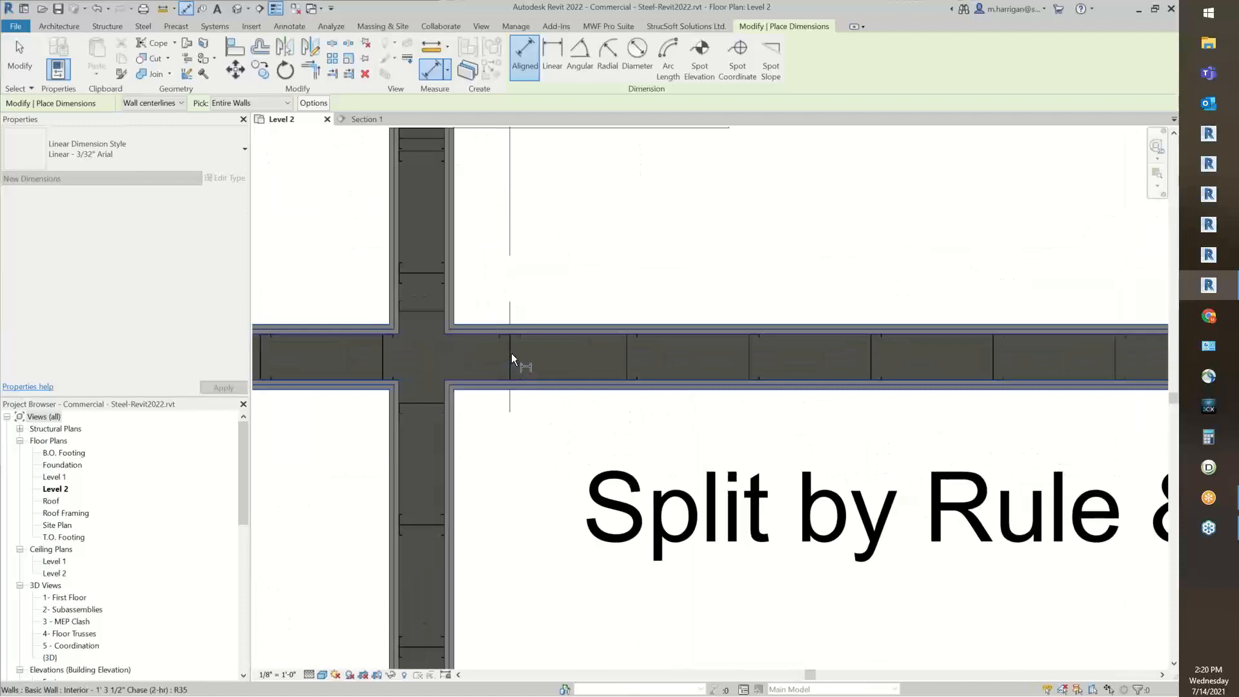
click(389, 359)
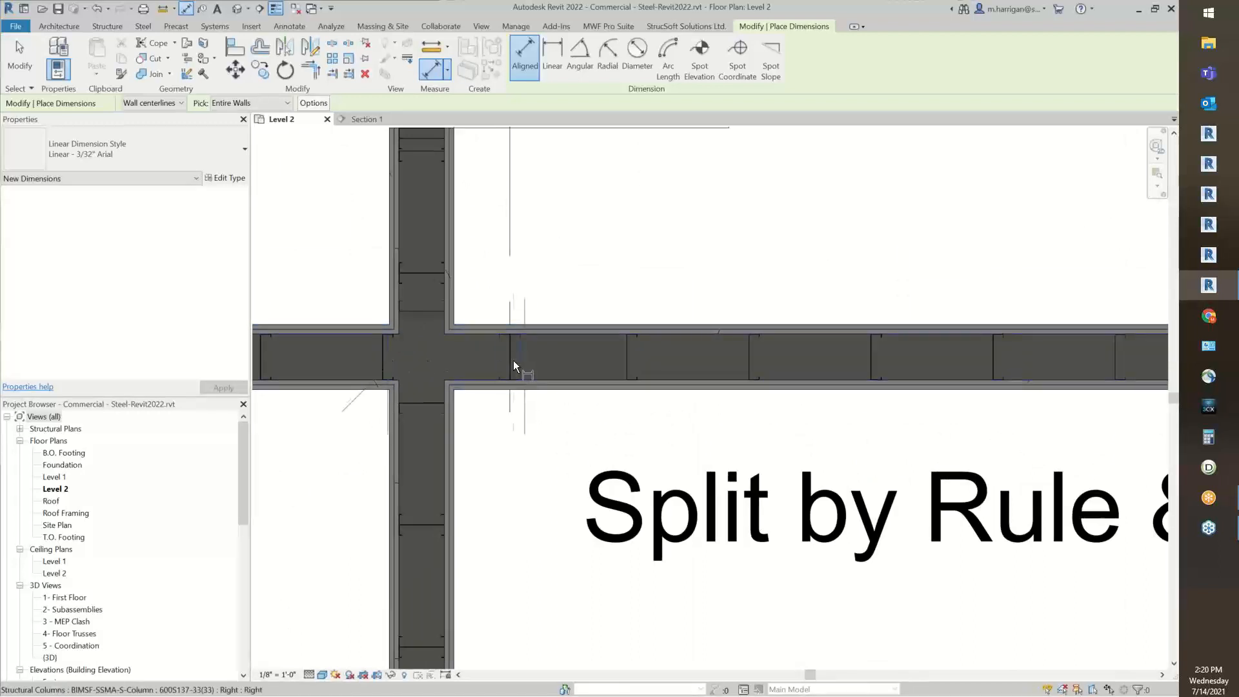
click(512, 358)
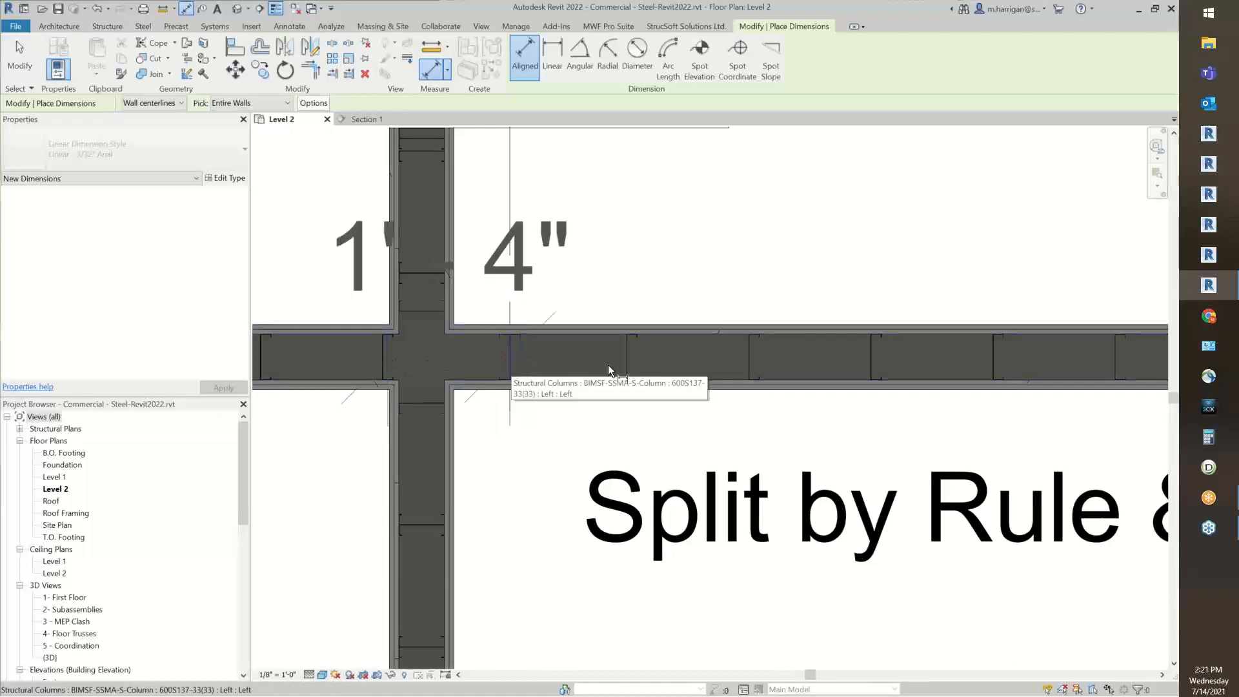
click(633, 355)
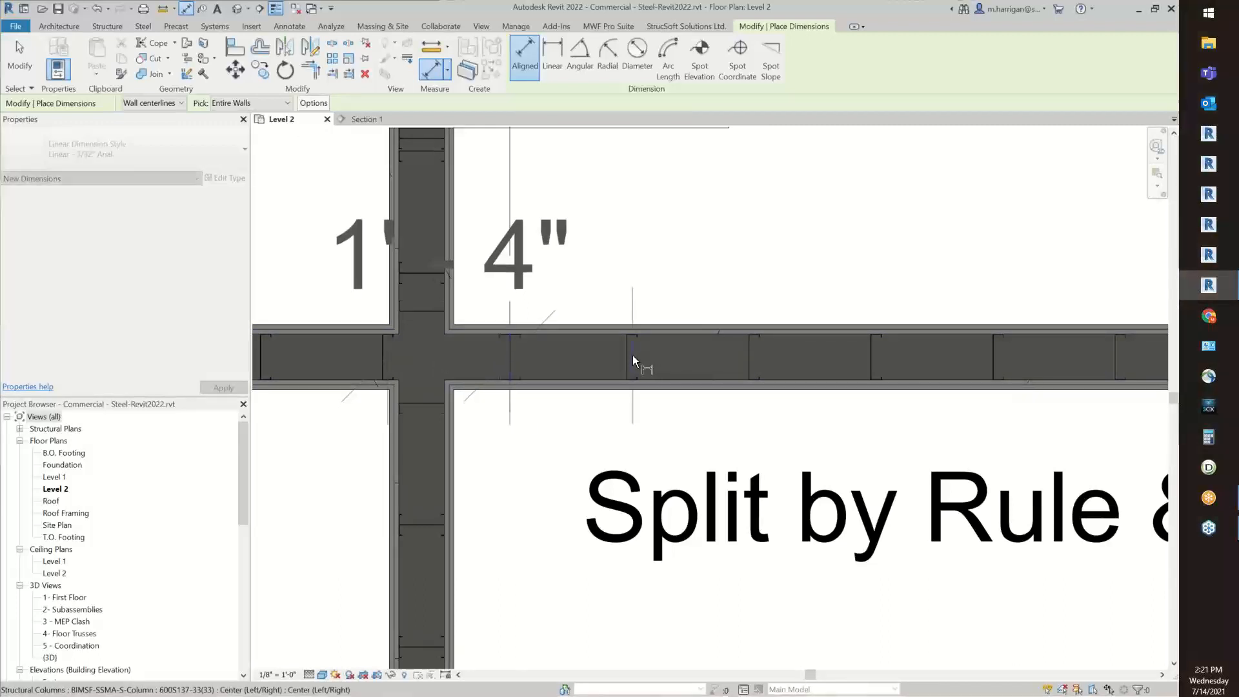
scroll(665, 238, down, 5)
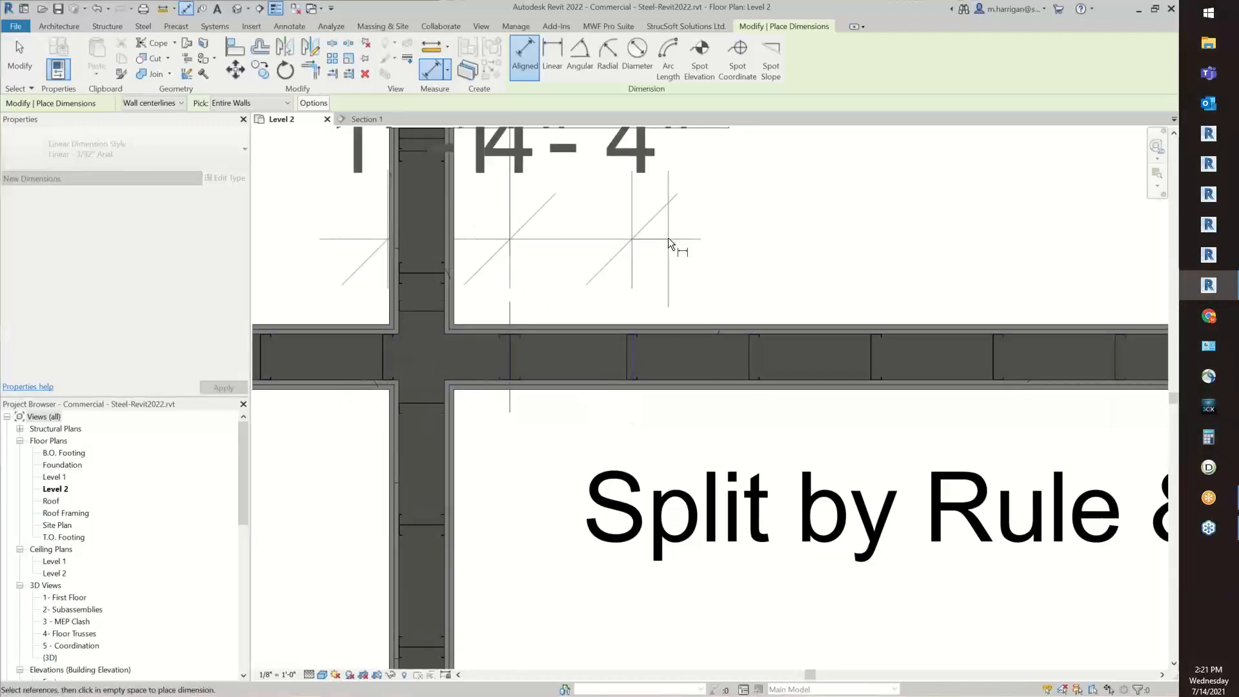
click(667, 250)
key(Escape)
key(Escape)
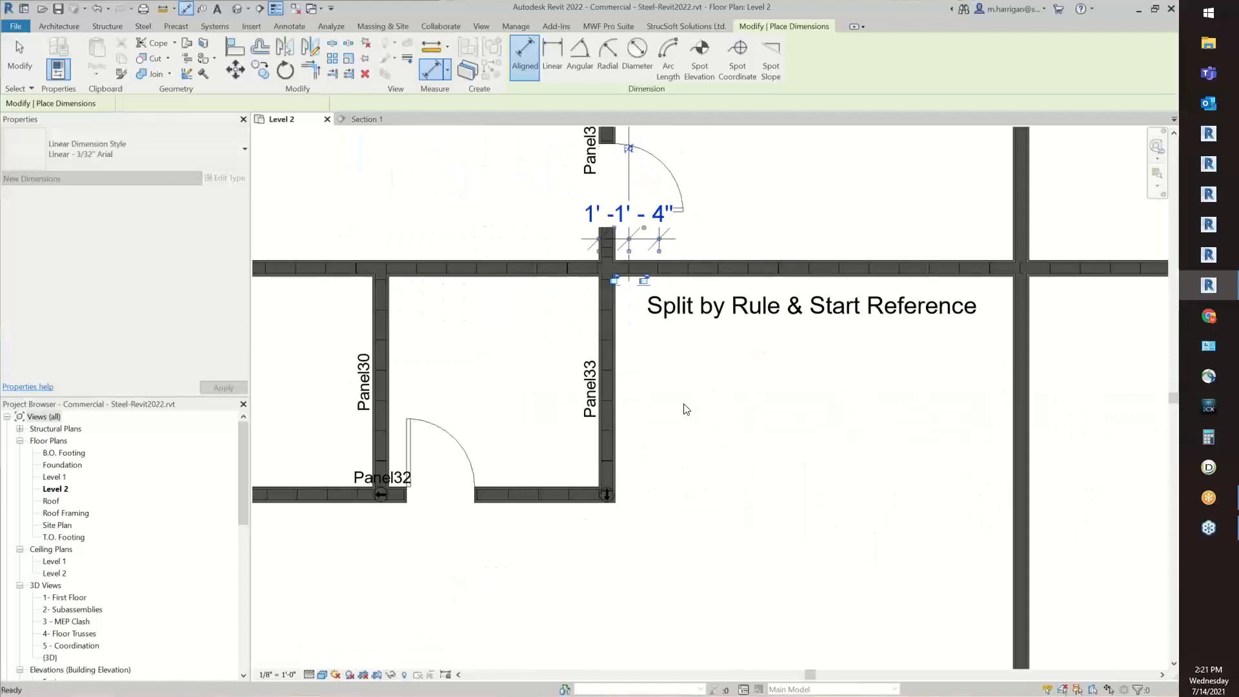
Start Split By Benchmark on the vertical chase wall beside the Split by Benchmark note, using the circular benchmark next to it.
scroll(686, 407, down, 4)
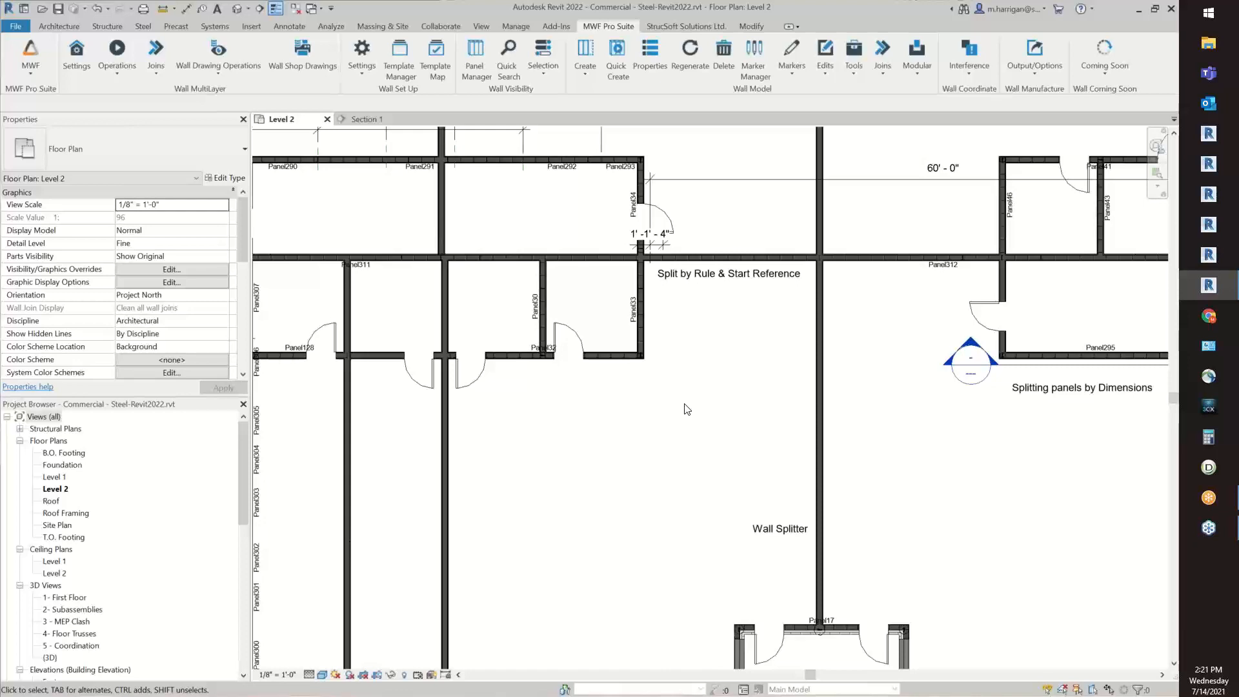
scroll(732, 387, down, 3)
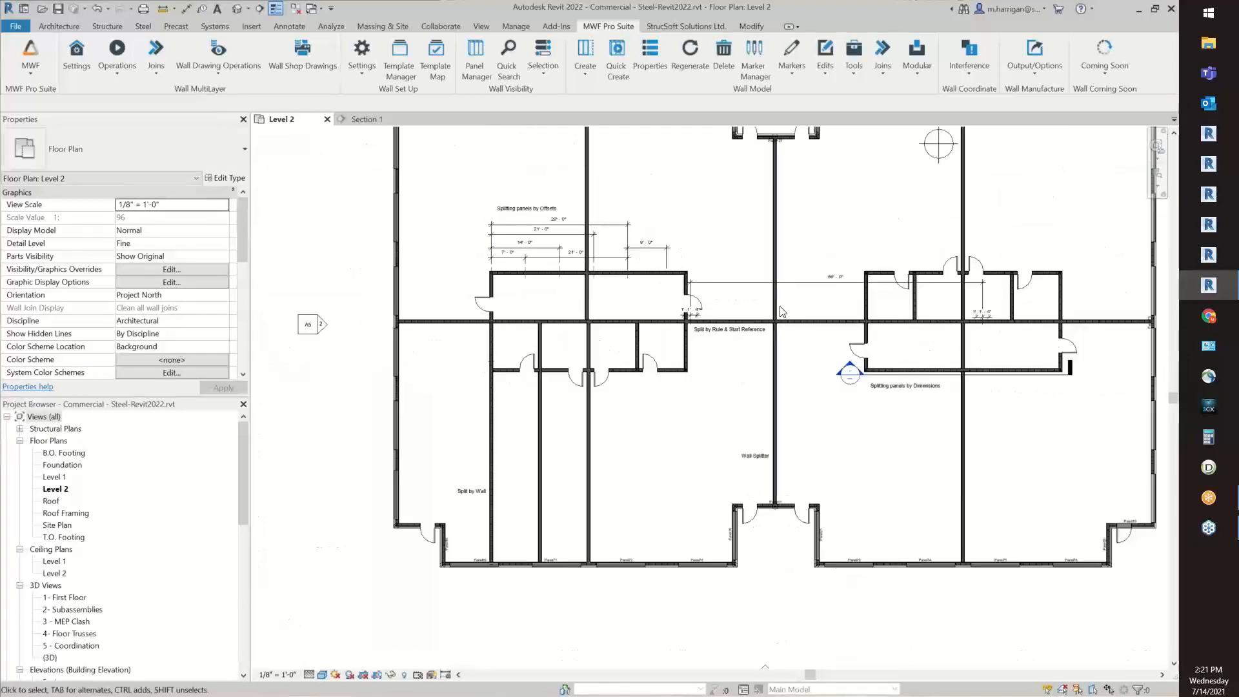
scroll(815, 265, up, 4)
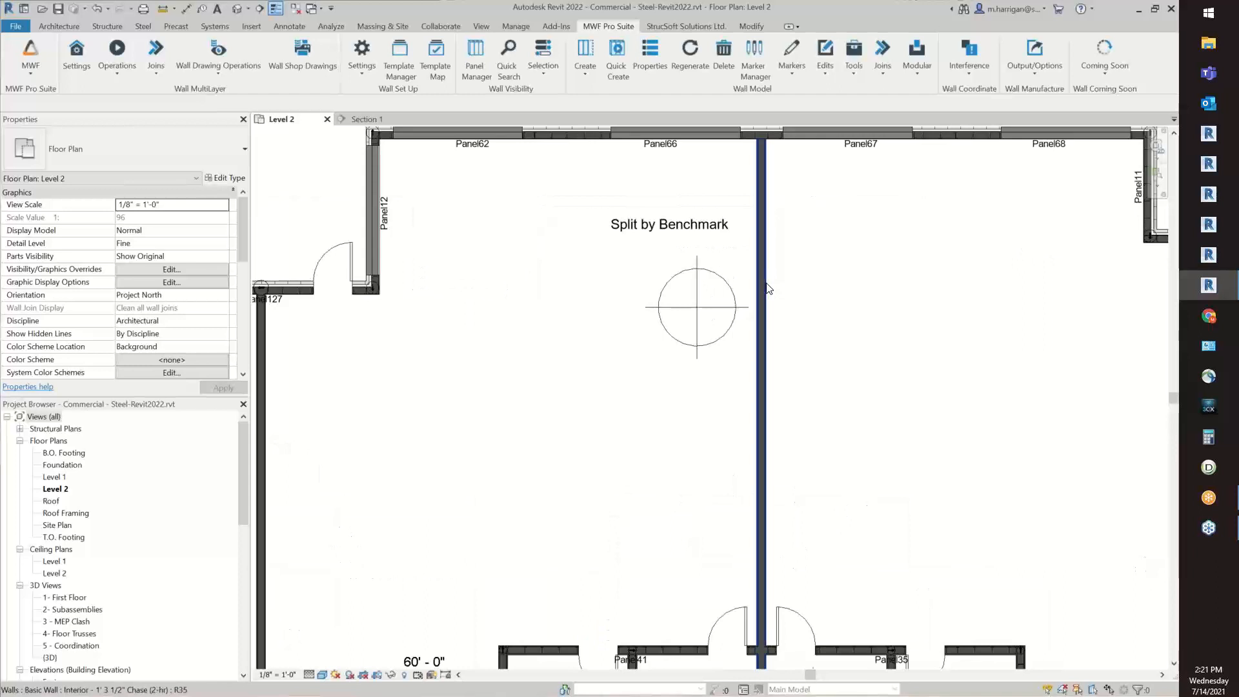
click(781, 248)
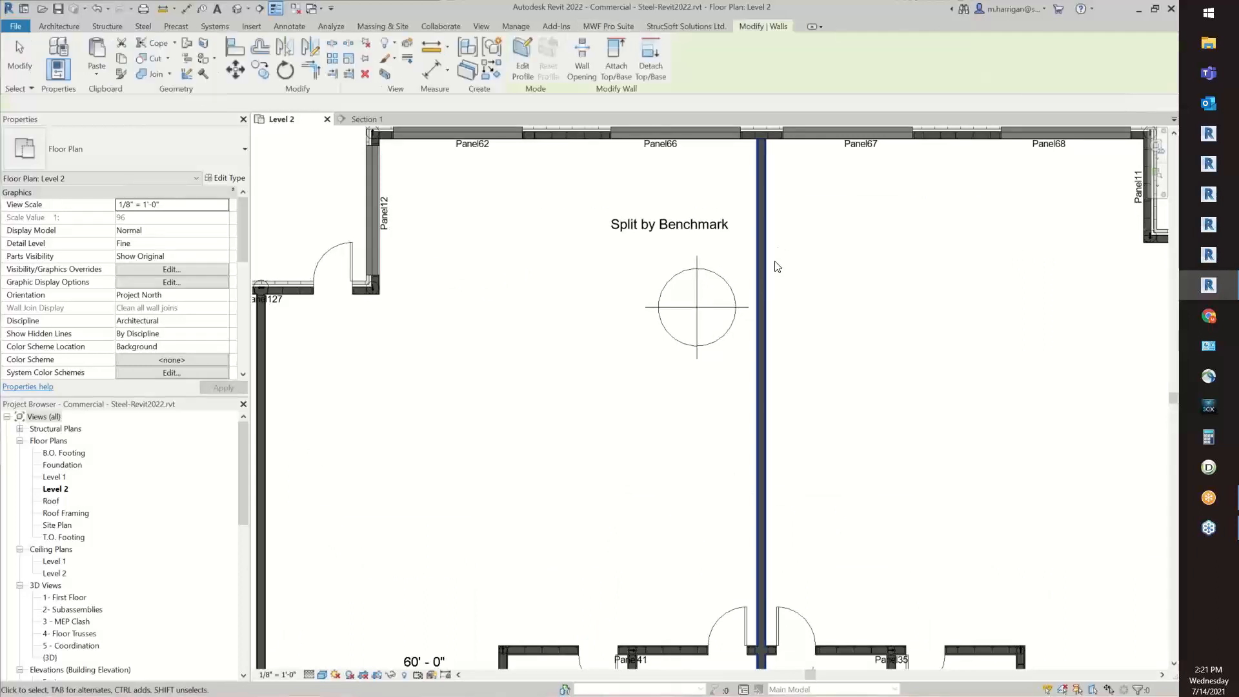
click(593, 27)
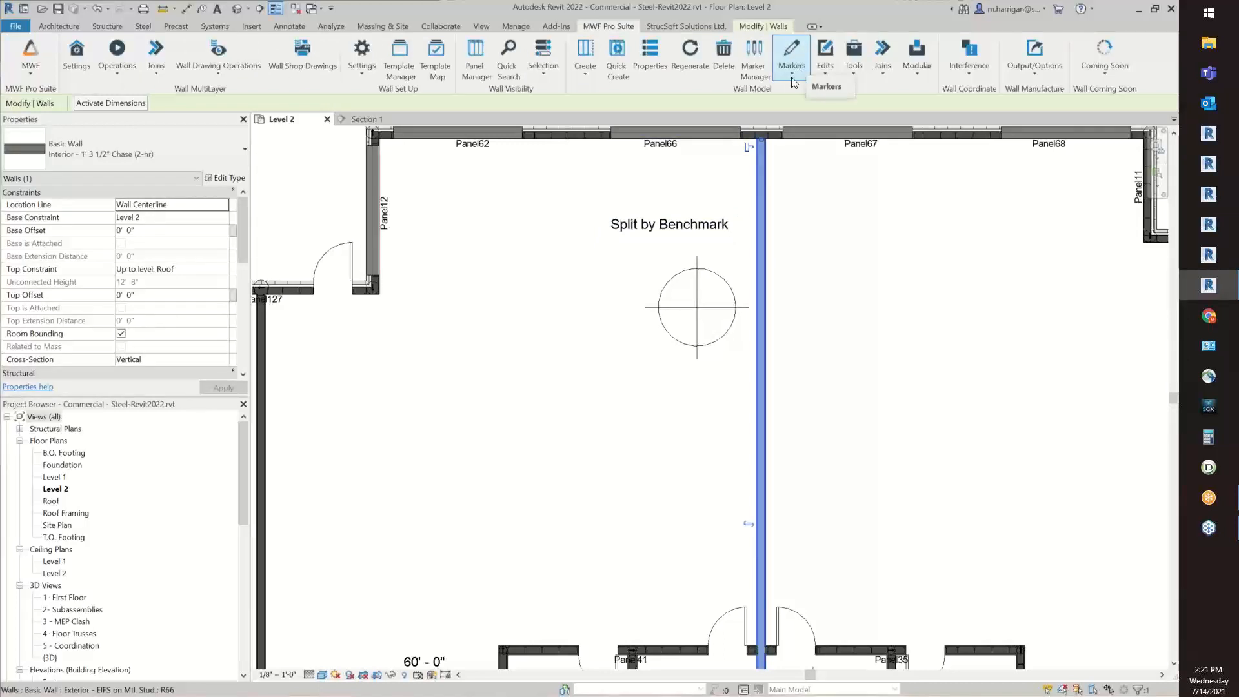
click(793, 76)
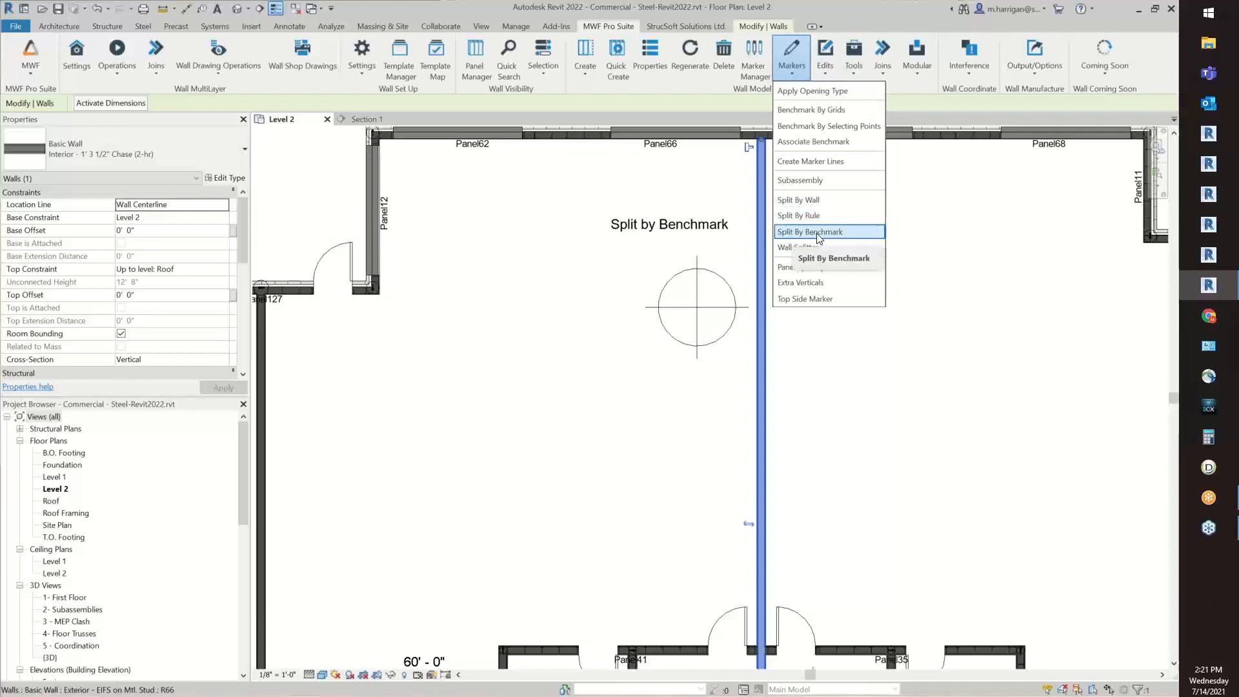
click(819, 234)
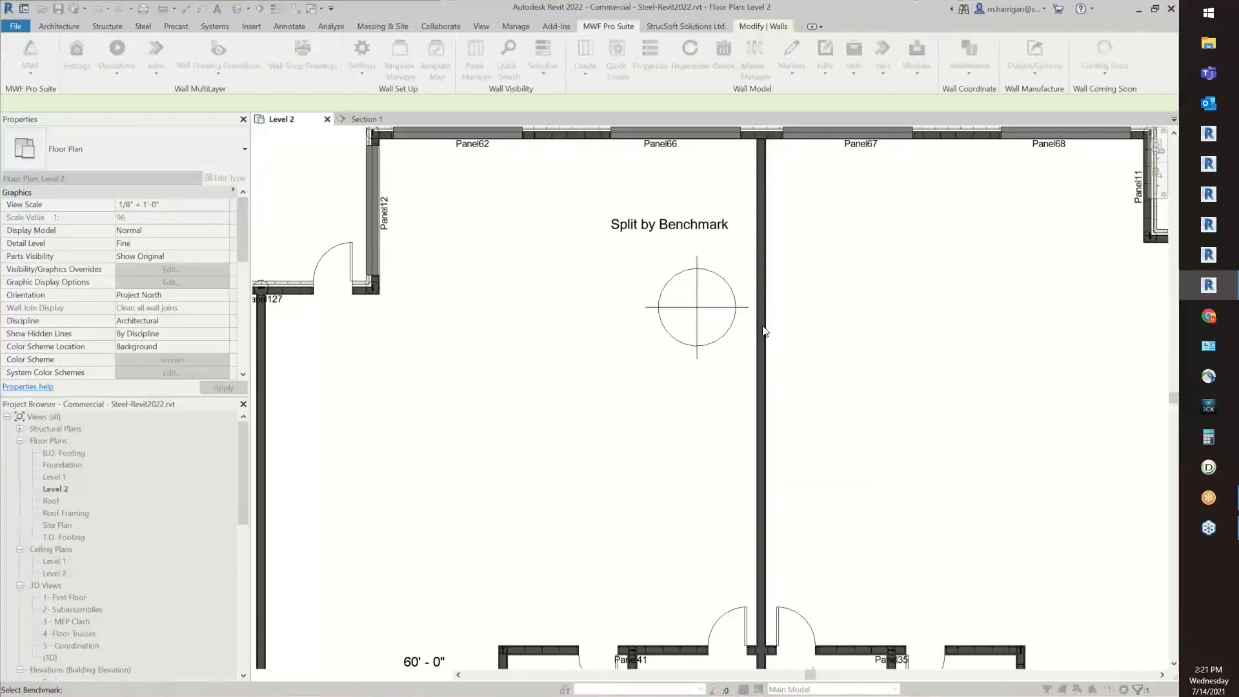
click(693, 322)
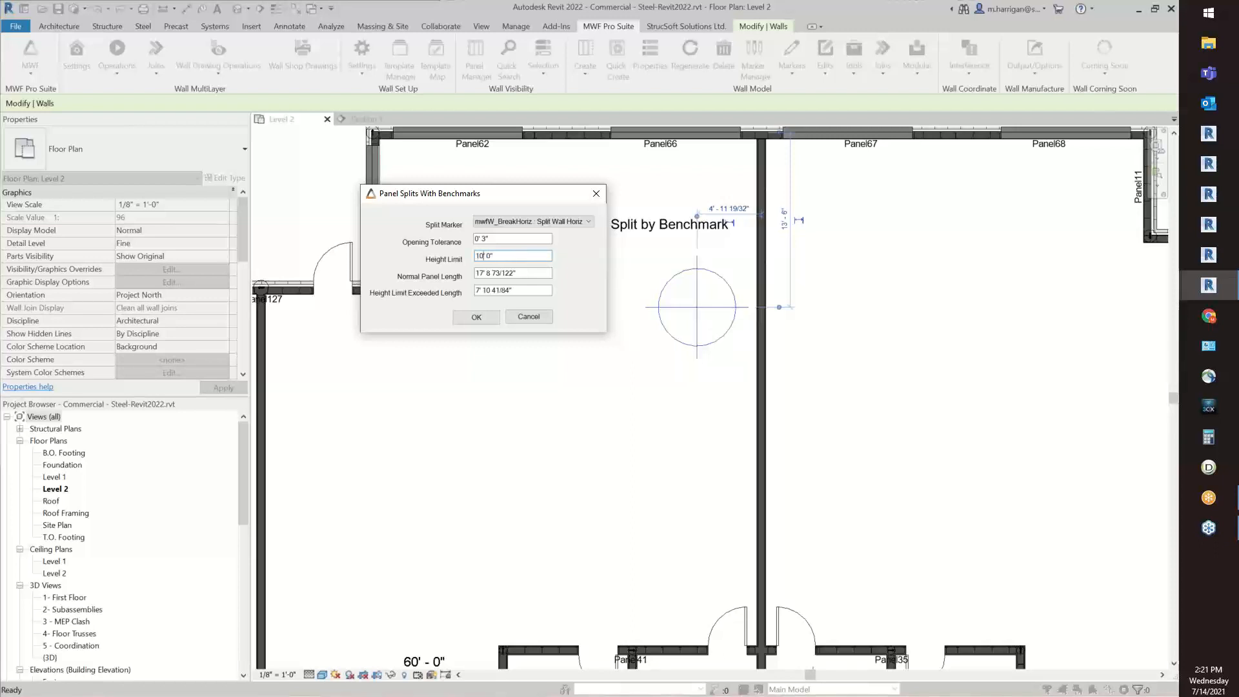
Set the Normal Panel Length to 17' 8", keep the Split Wall Horizontal split marker, and apply the benchmark splits.
click(510, 273)
key(Right)
key(BackSpace)
key(BackSpace)
click(566, 222)
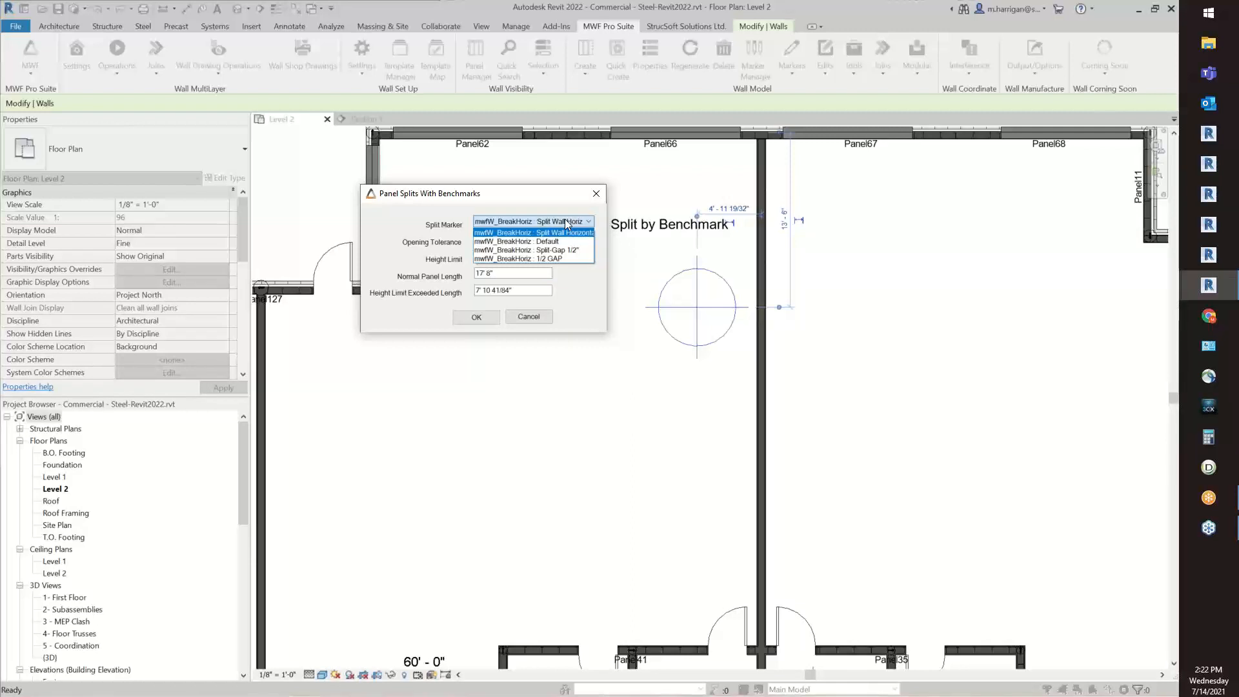
click(565, 221)
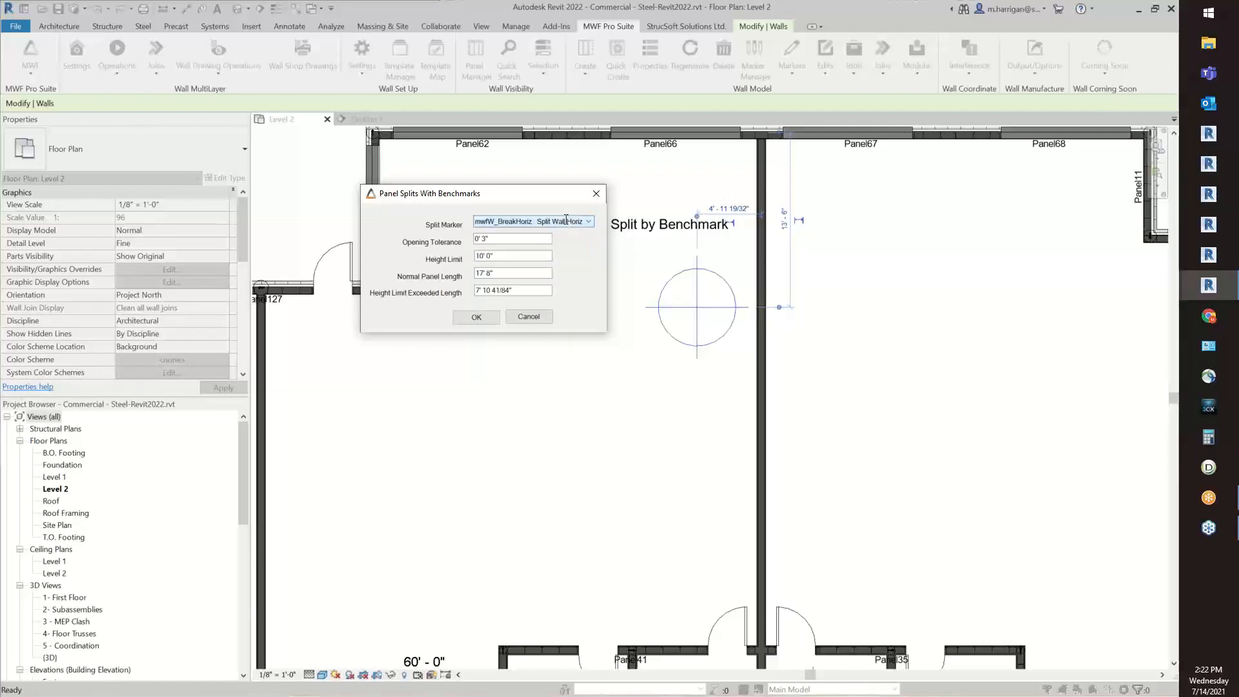
click(471, 320)
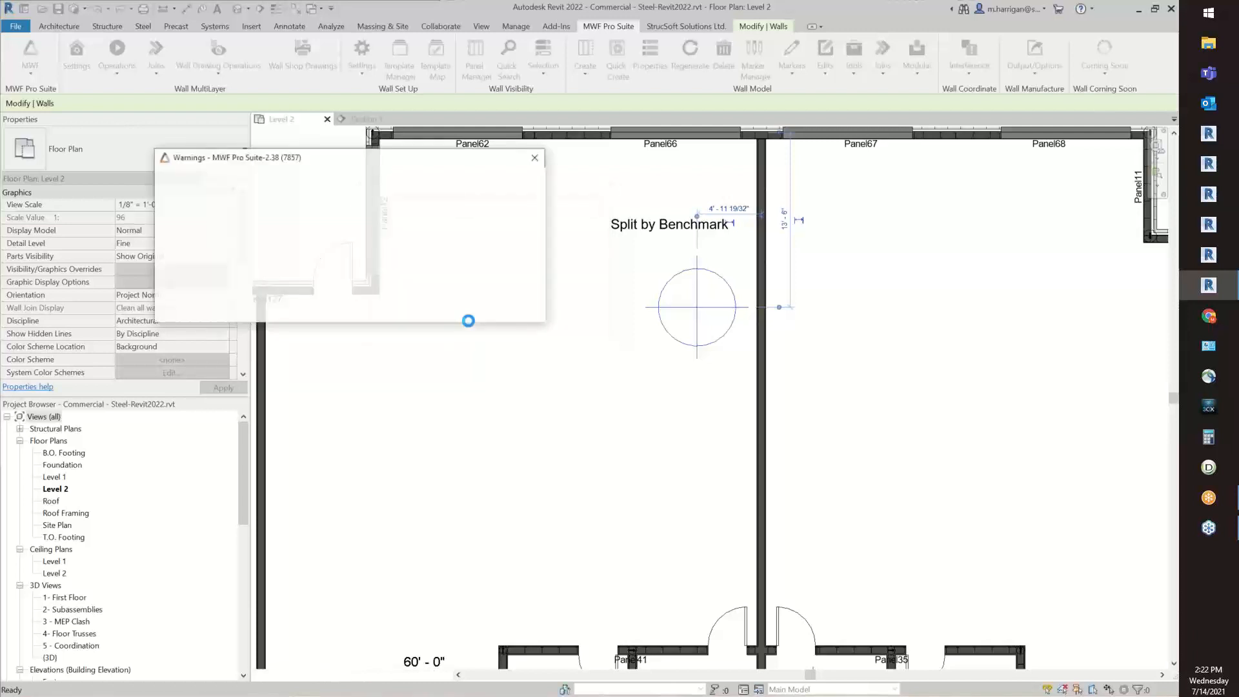
Highlight the object behind the first warning, move the Warnings window off the plan, and clear the selection.
click(267, 194)
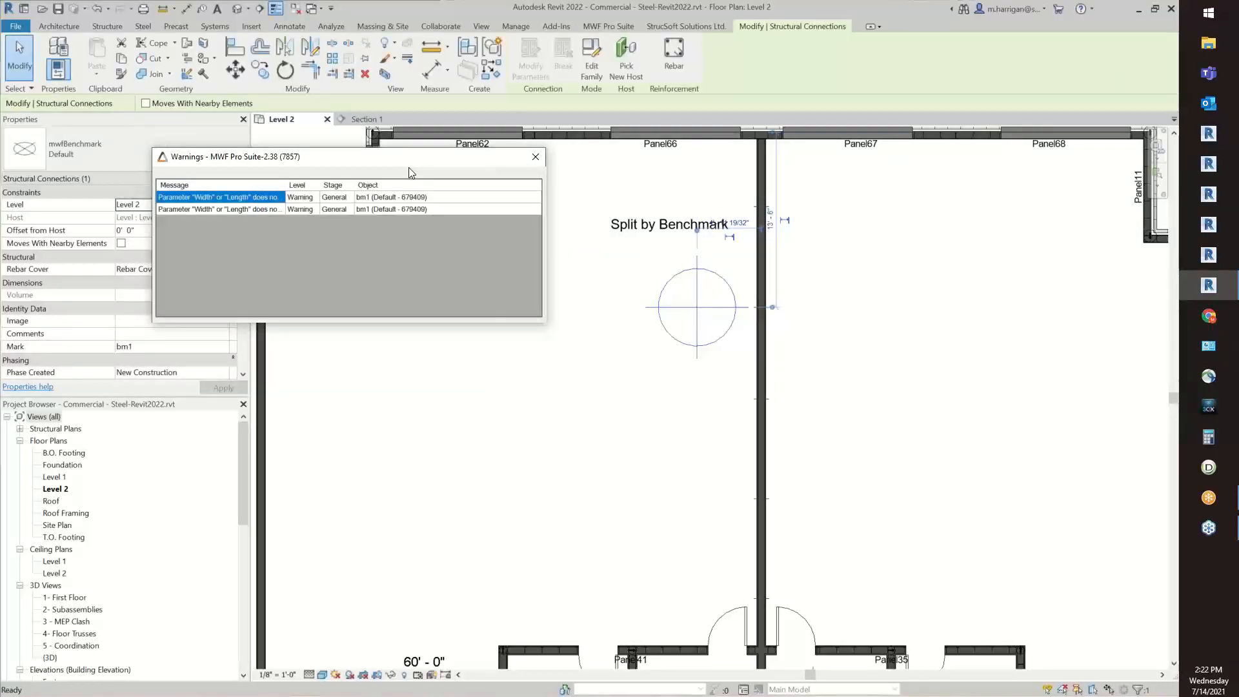
drag(424, 160, 0, 272)
click(652, 456)
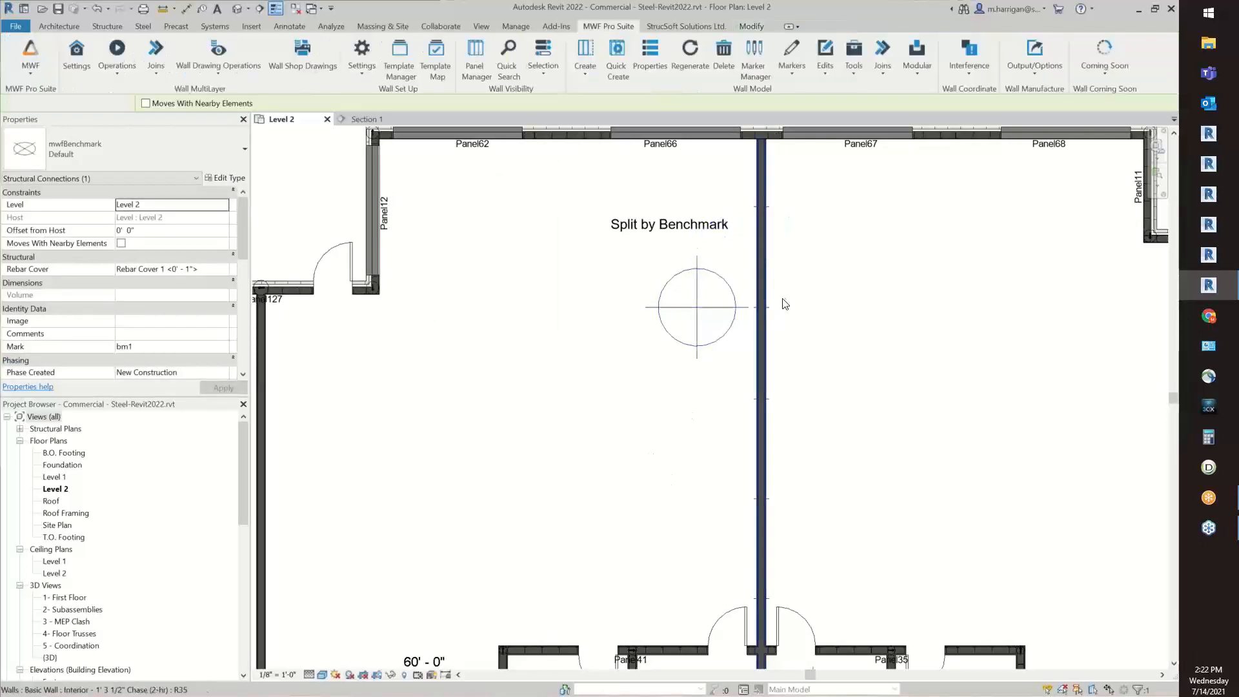
Examine the split markers along the vertical chase wall in relation to the benchmark, from the benchmark down to the lower rooms.
scroll(781, 299, up, 3)
middle_drag(792, 320, 668, 421)
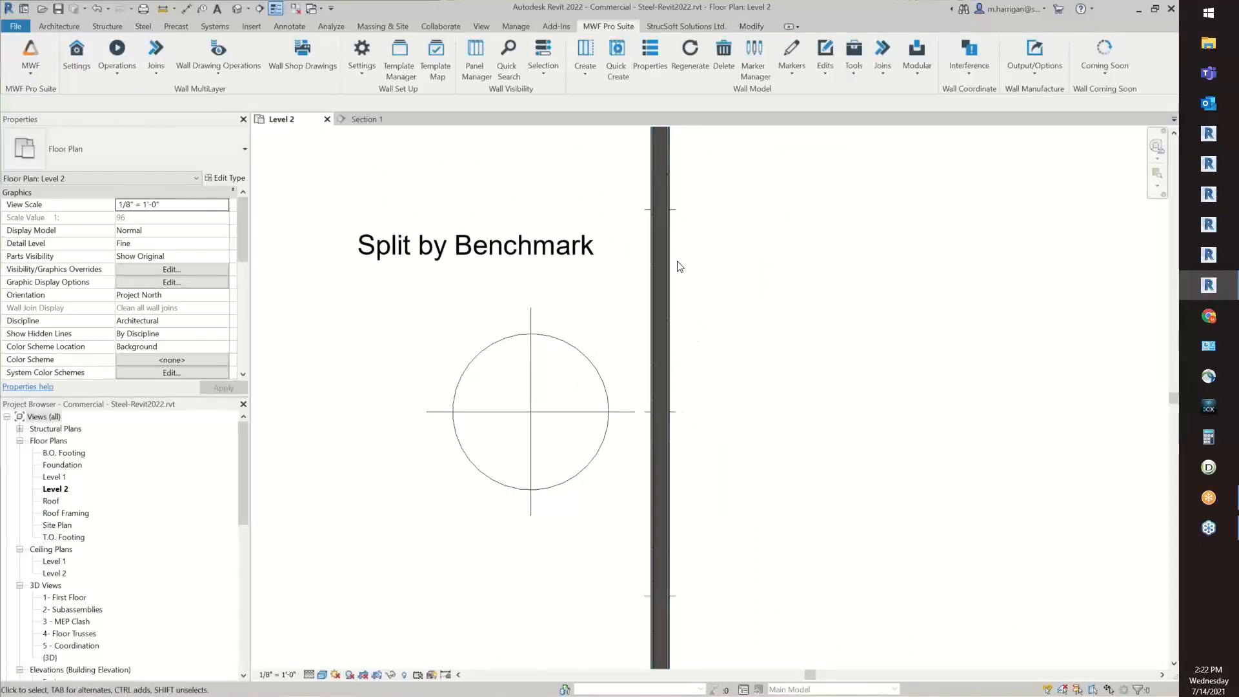
scroll(716, 419, down, 2)
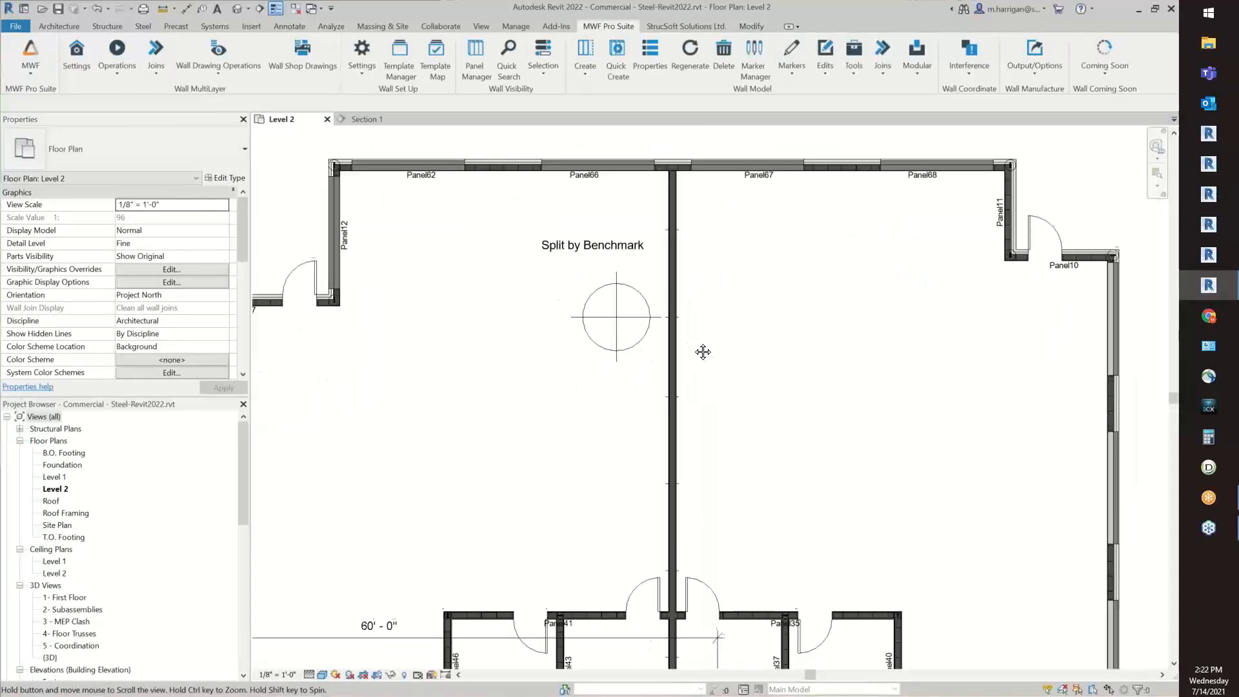
scroll(684, 330, up, 2)
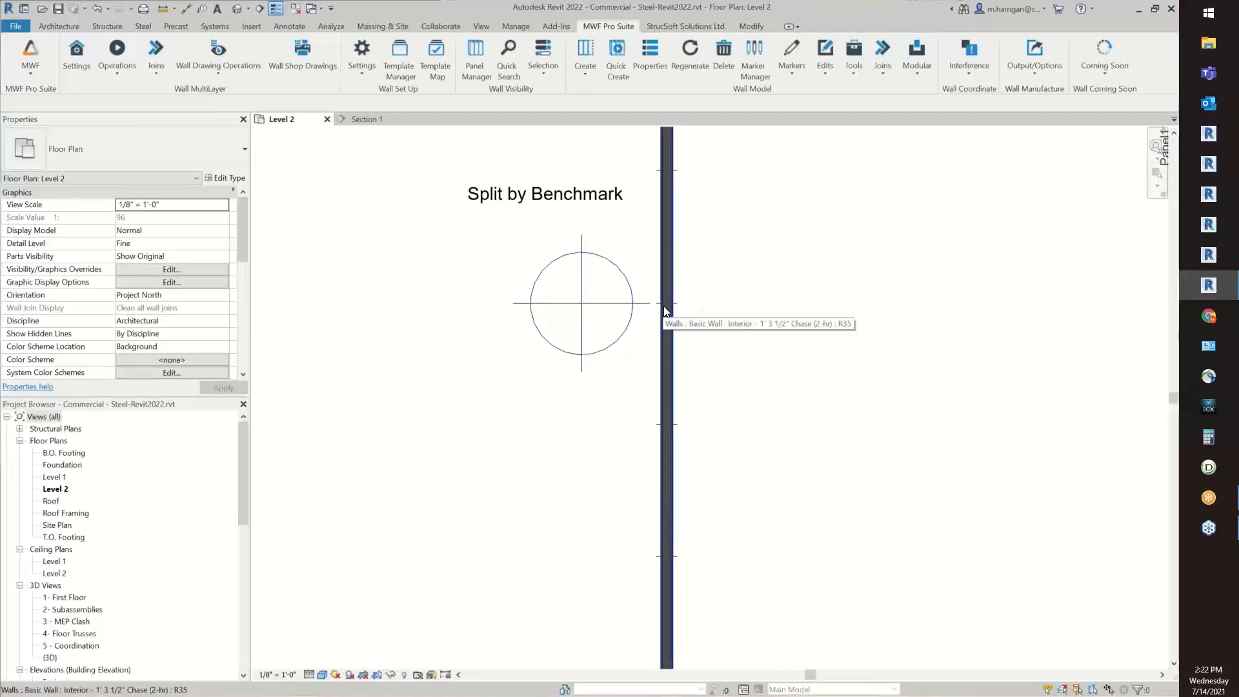
click(659, 344)
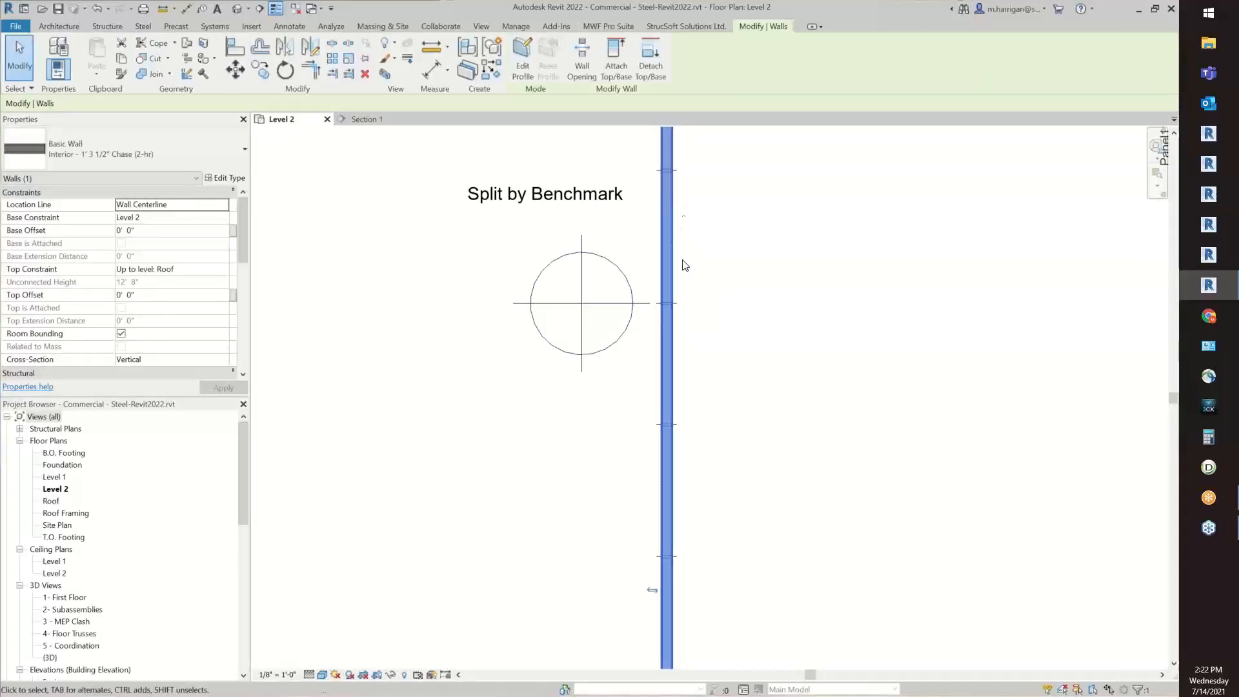
scroll(684, 265, down, 2)
scroll(685, 265, down, 1)
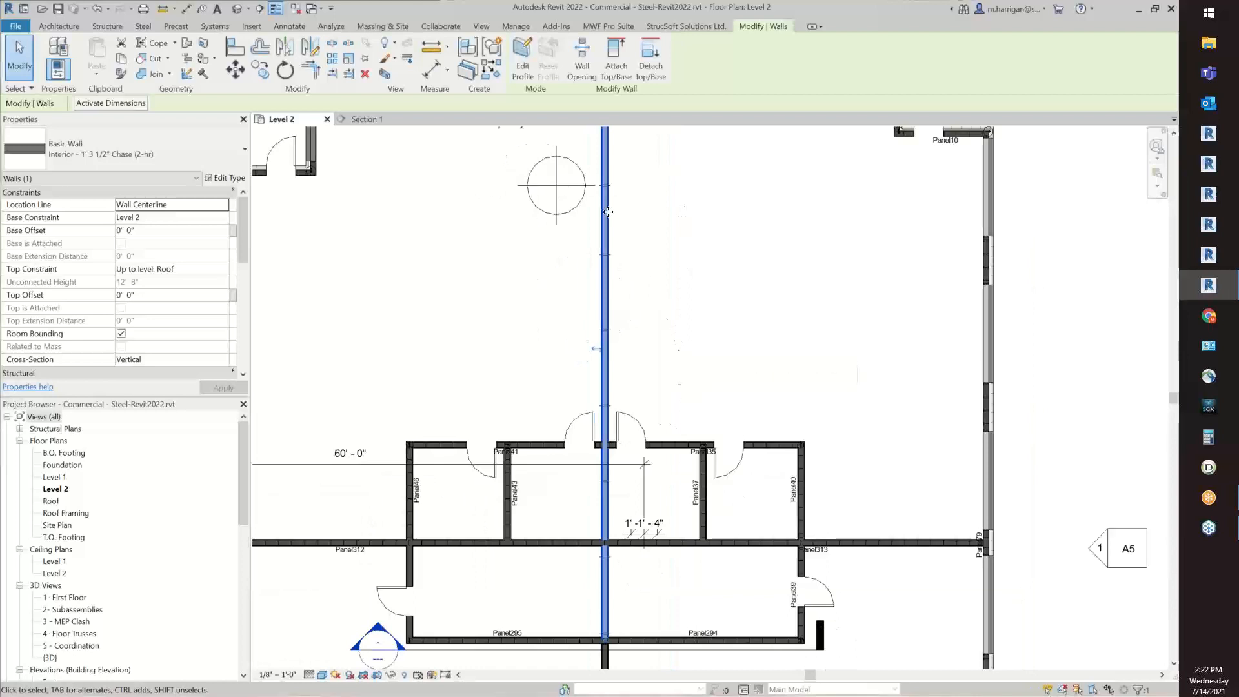
click(609, 27)
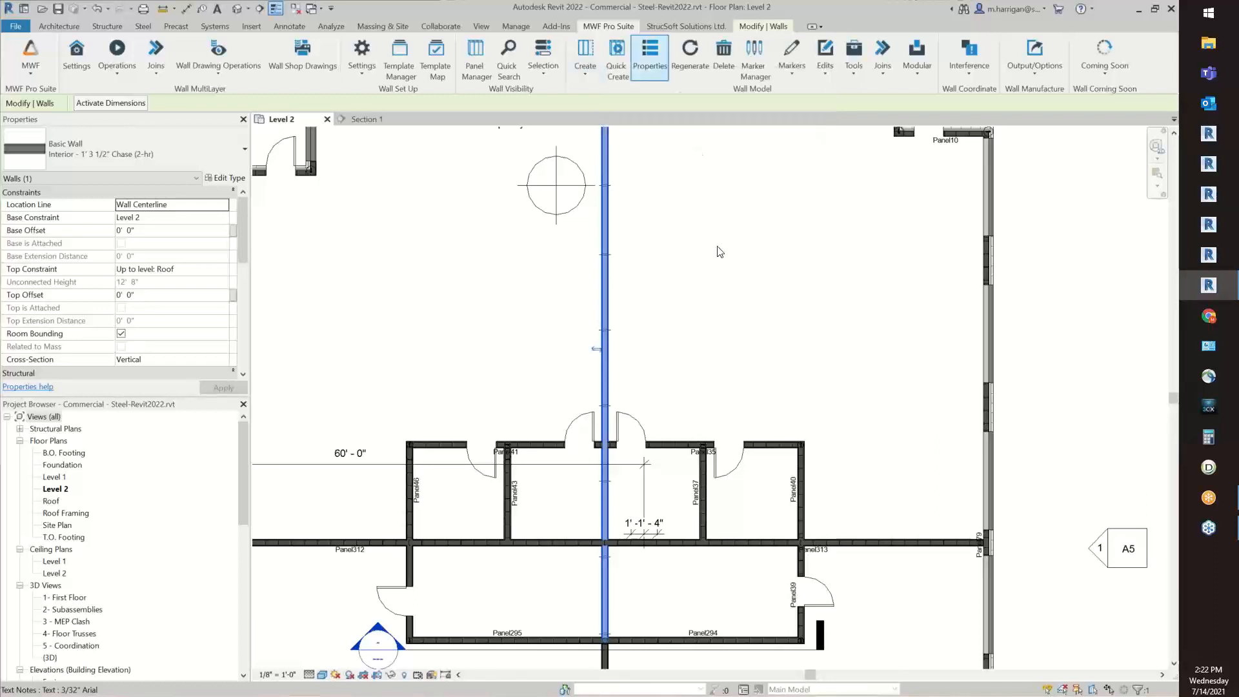
click(721, 278)
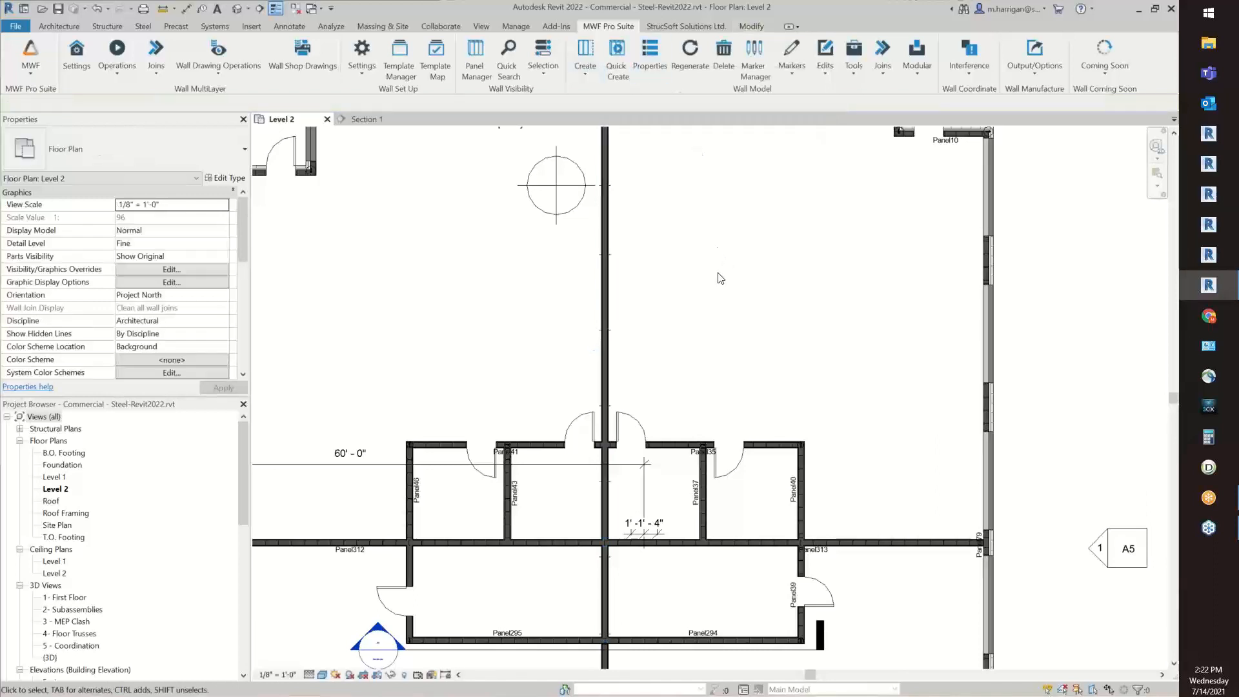
scroll(721, 278, down, 3)
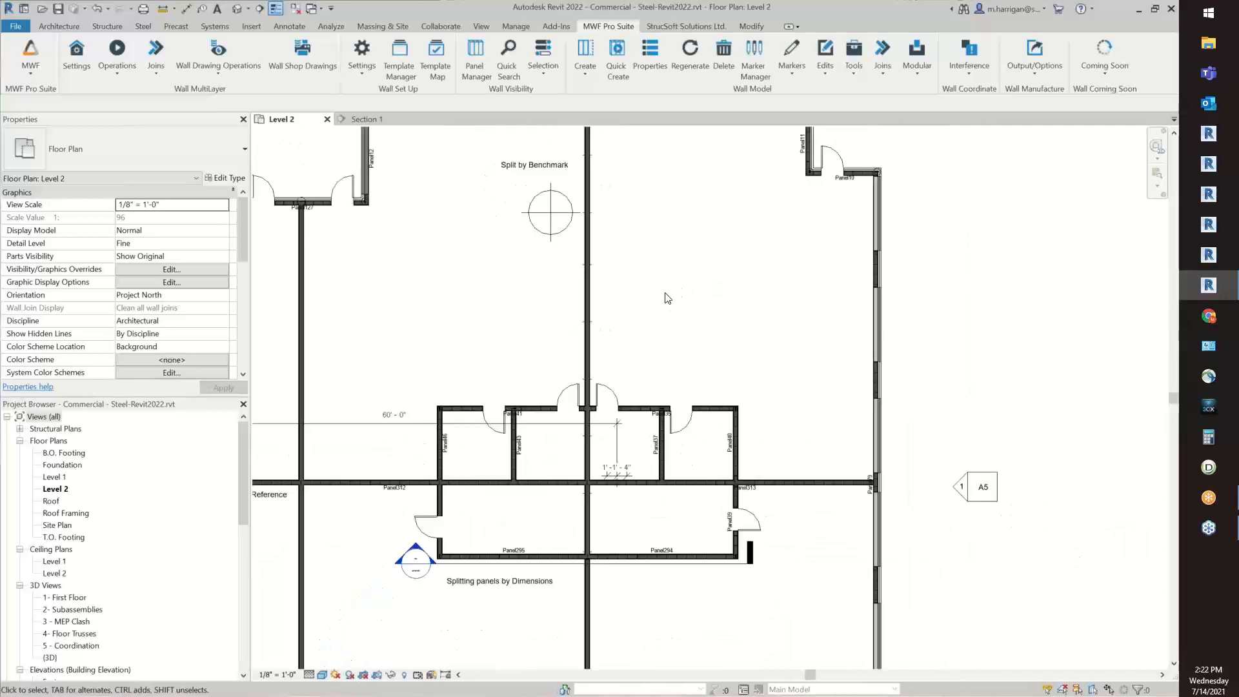
Examine the vertical chase wall's split markers between the benchmark circle and the doorways of the lower rooms.
middle_drag(665, 293, 647, 281)
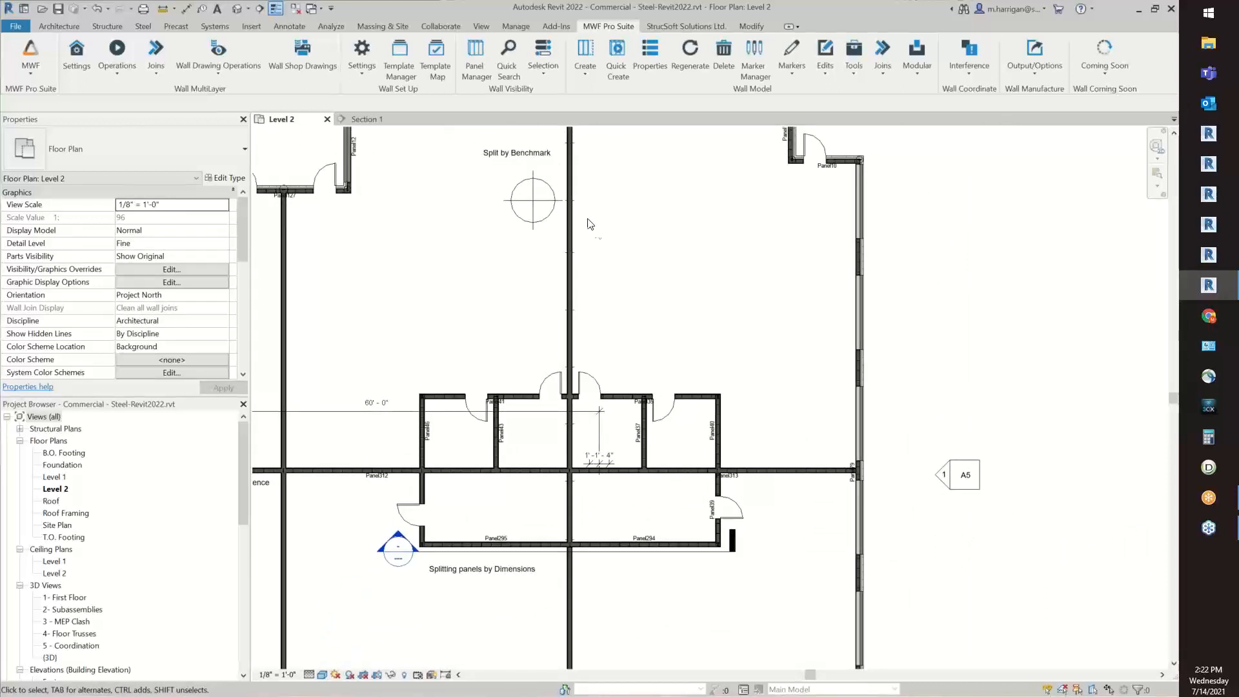
scroll(584, 223, up, 1)
click(565, 244)
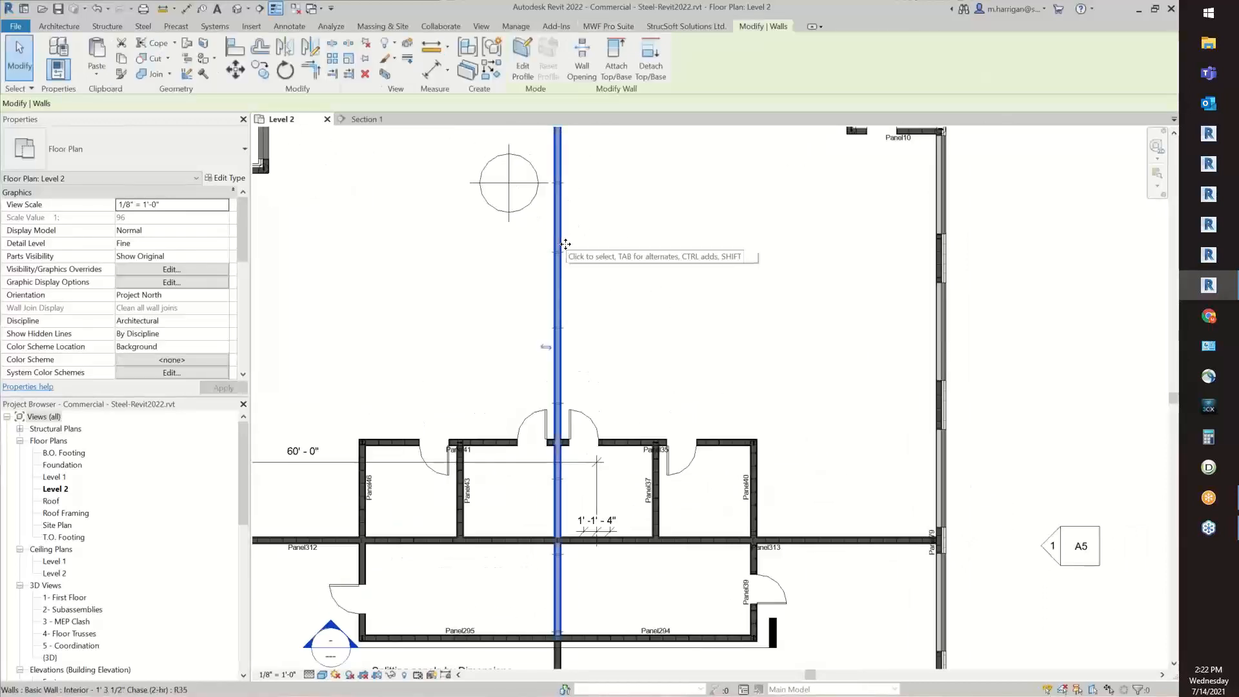
middle_drag(639, 337, 635, 280)
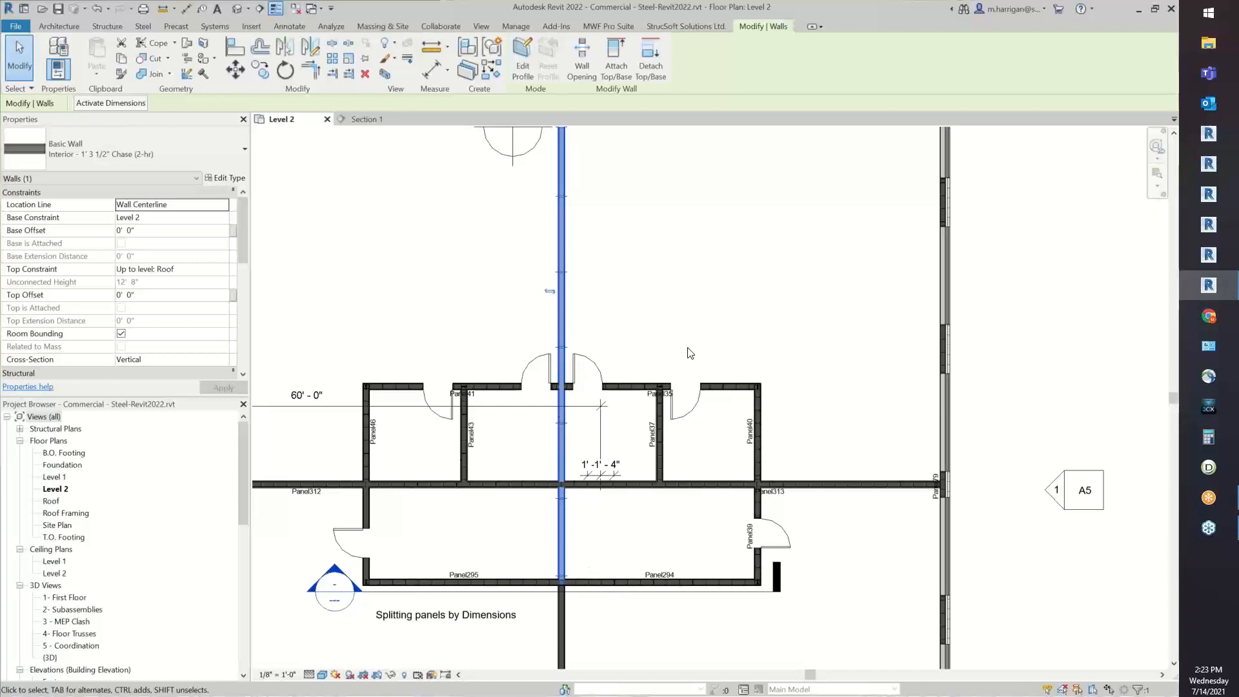
click(720, 254)
middle_drag(722, 260, 699, 319)
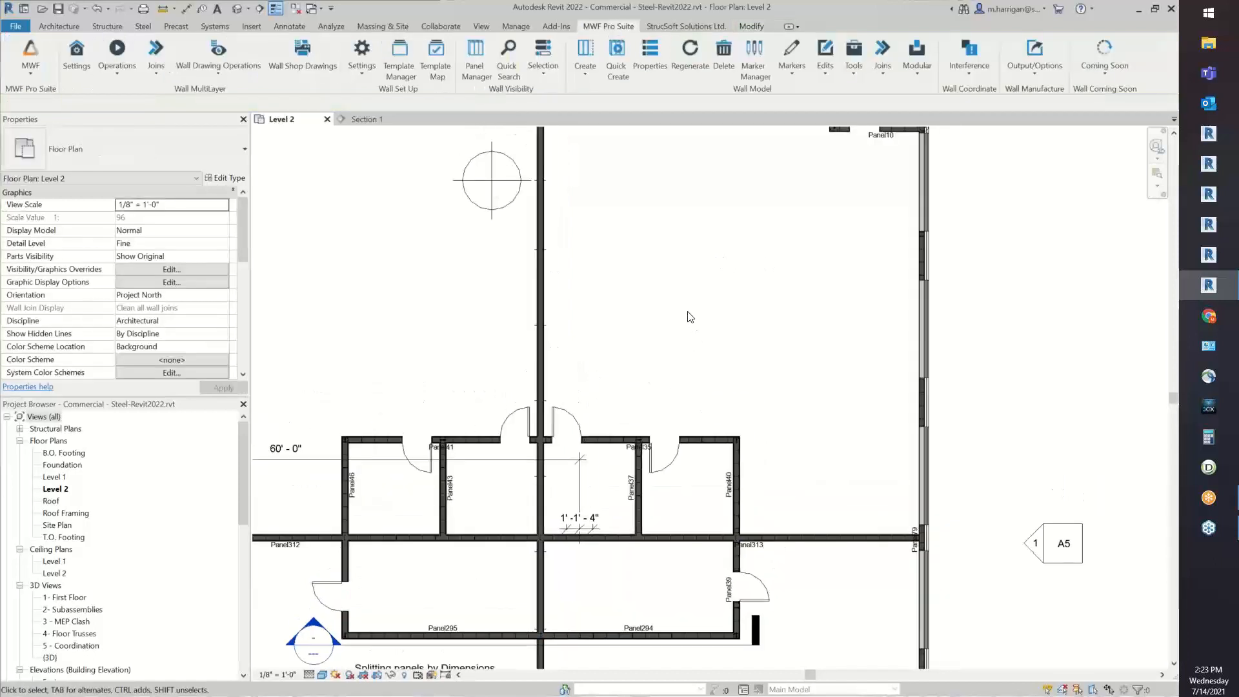
click(750, 27)
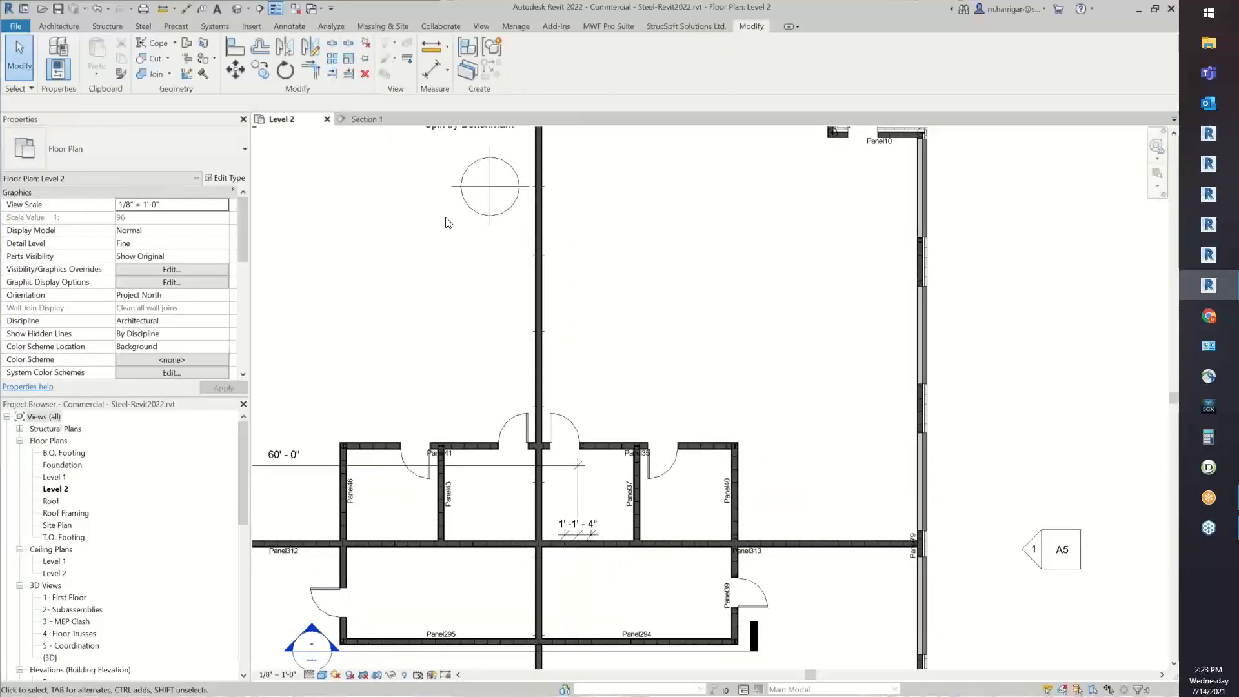
scroll(788, 221, down, 1)
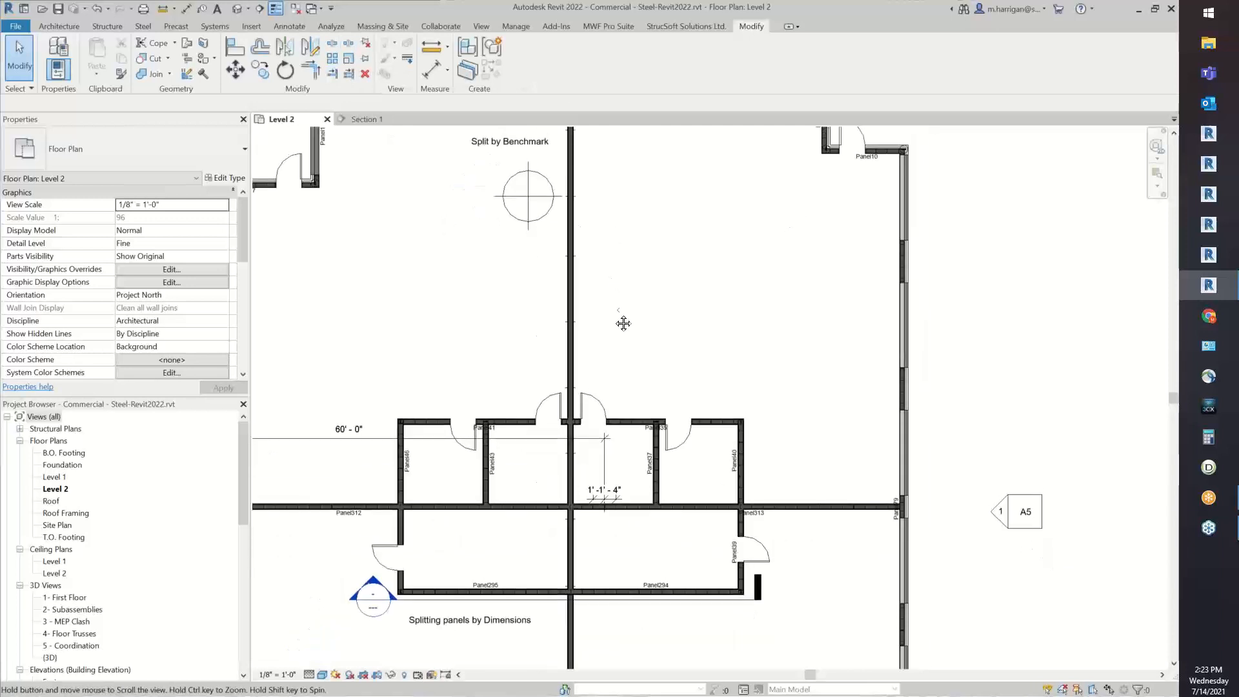
middle_drag(624, 323, 611, 320)
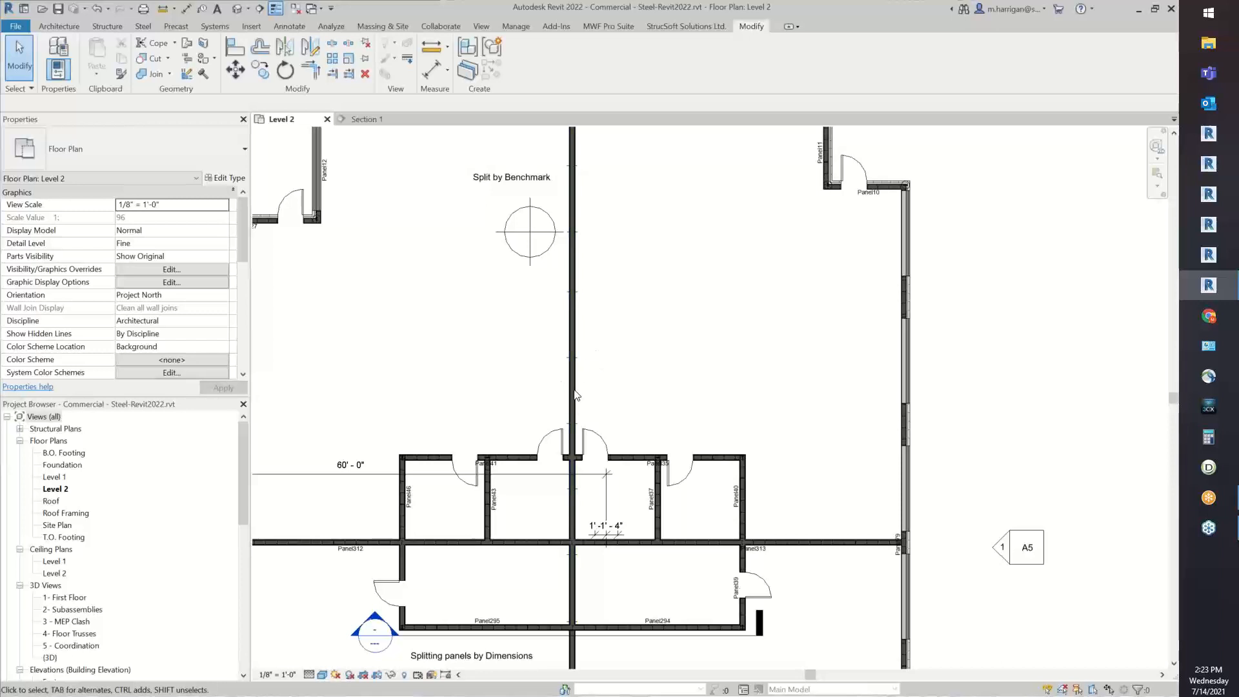
Delete the Split Wall Horizontally marker on the vertical chase wall just above the Panel295/Panel294 wall.
click(569, 333)
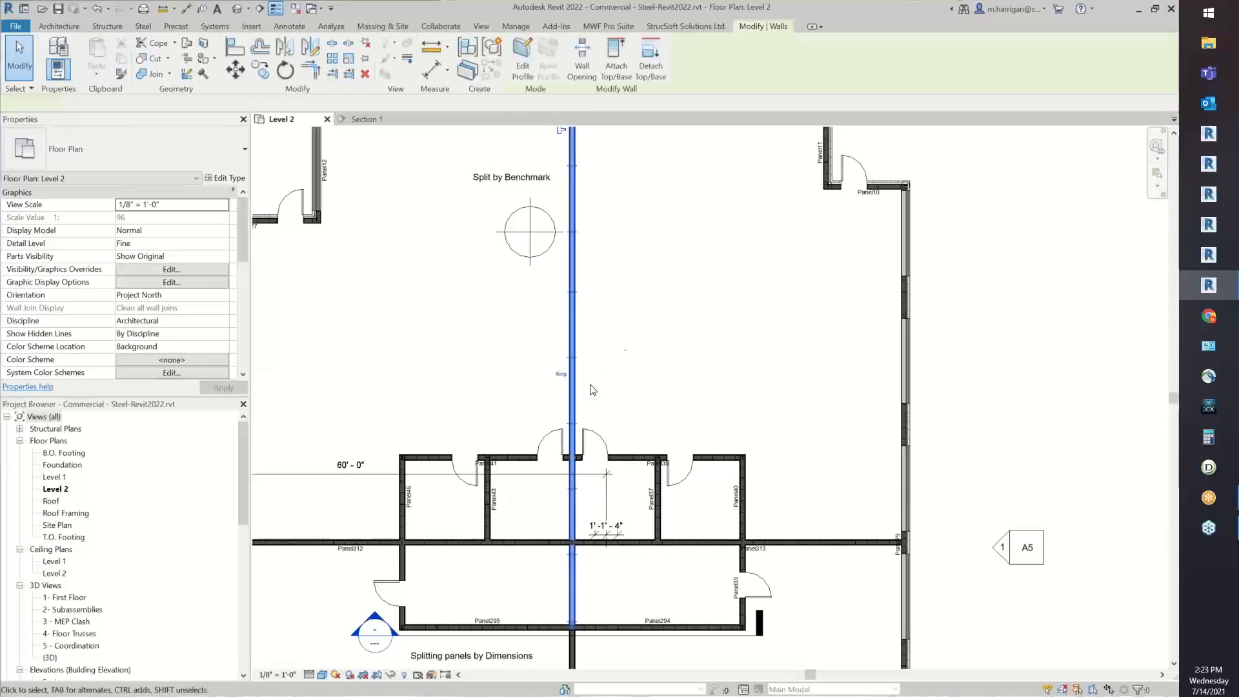
middle_drag(633, 243, 629, 113)
scroll(576, 481, up, 5)
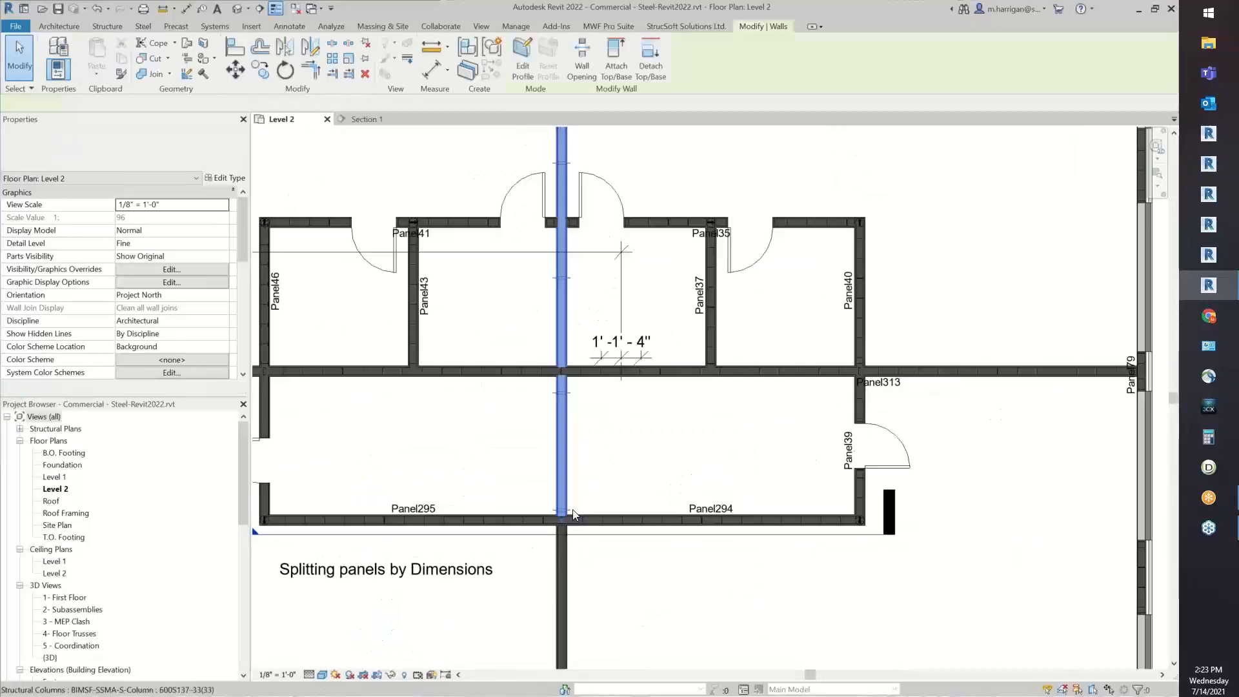
click(597, 487)
scroll(567, 513, up, 4)
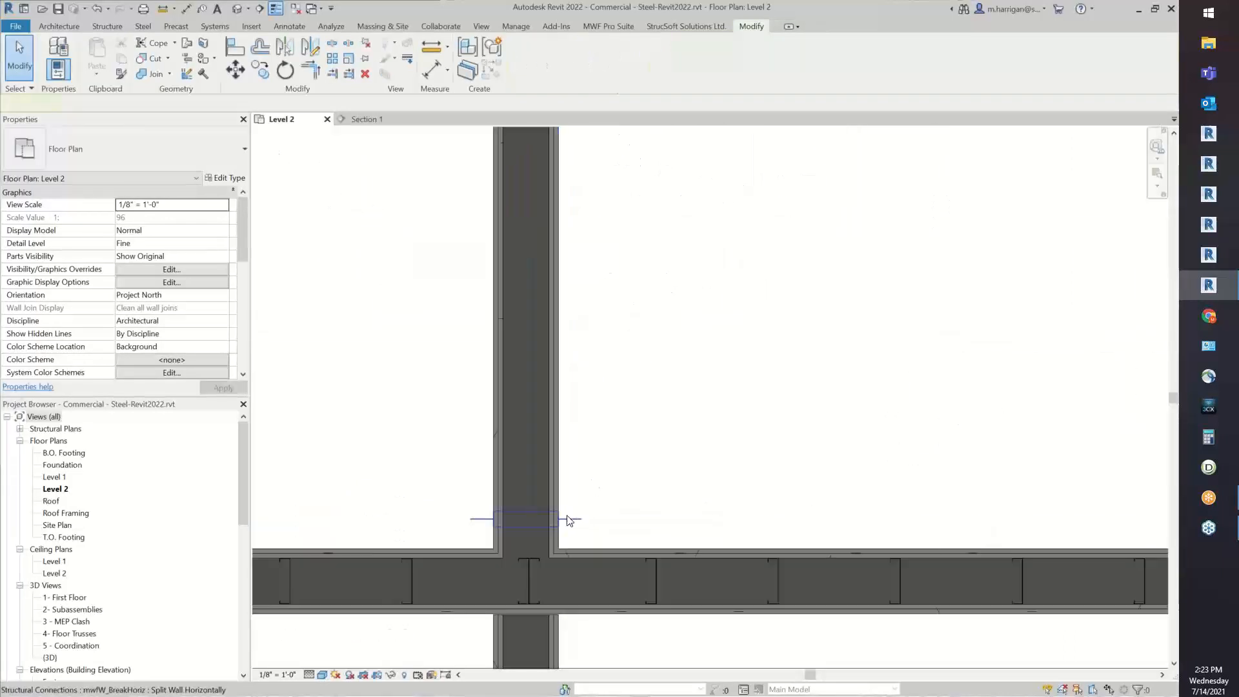
click(568, 520)
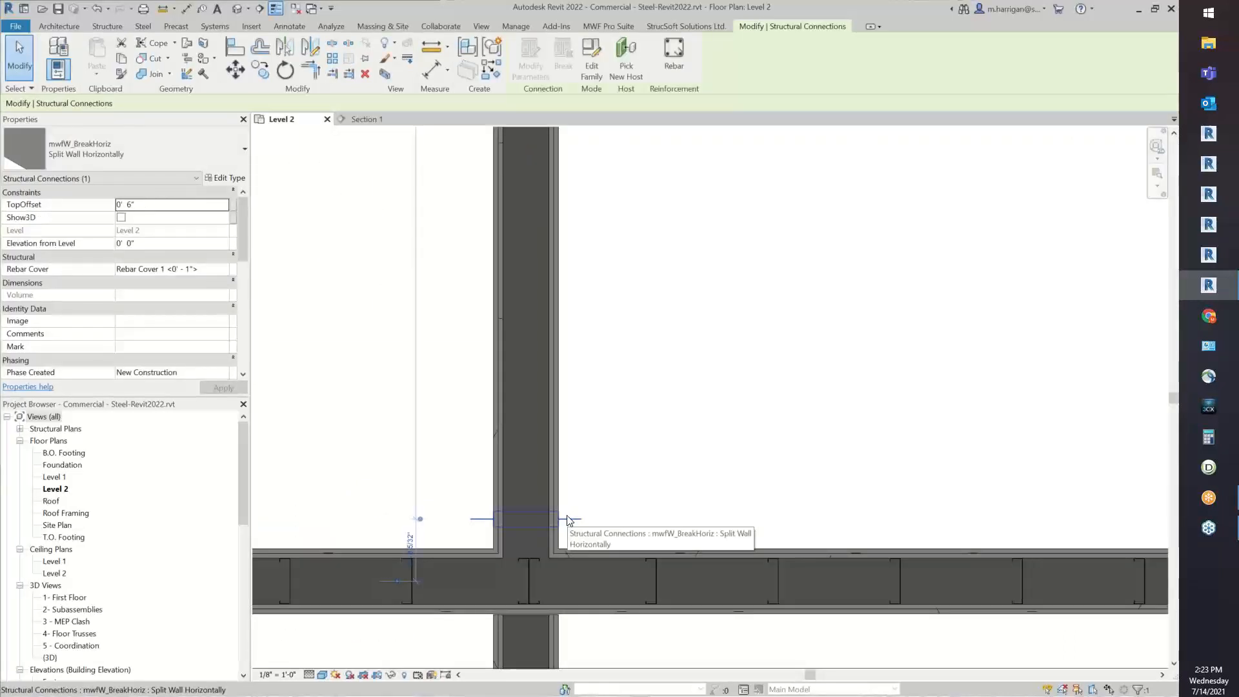
key(Delete)
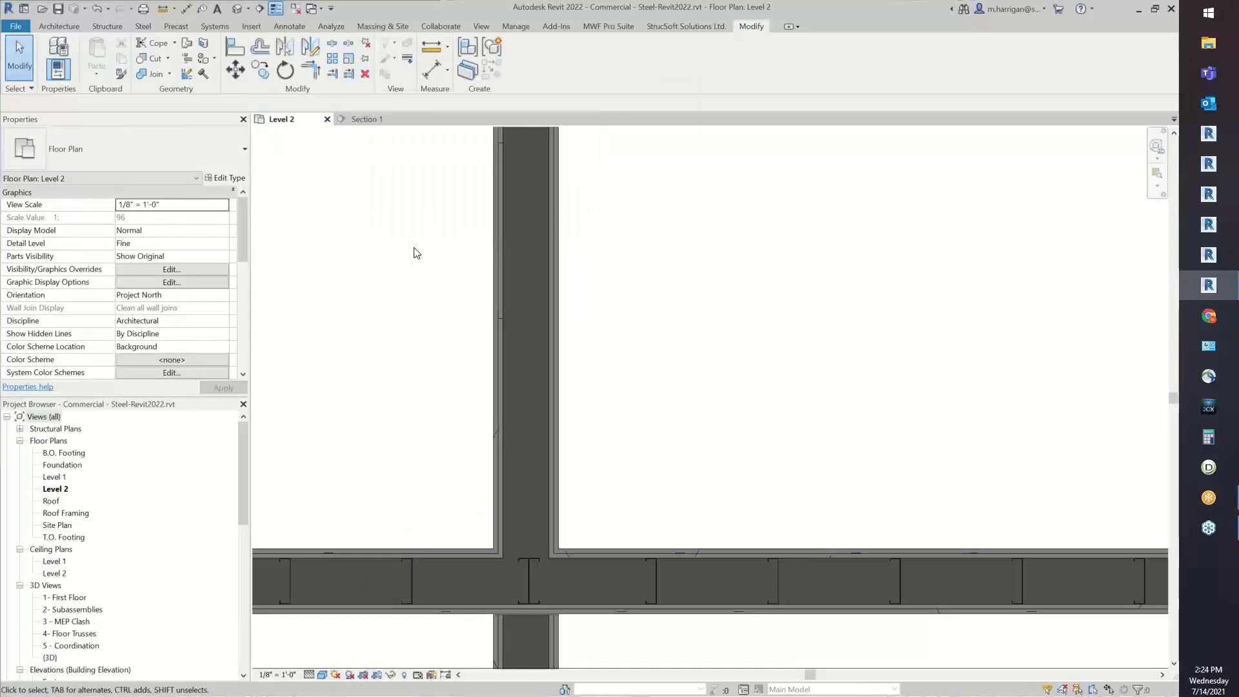
Move the split marker just below the crossing wall farther down the chase wall, to 7' 2" from the lower wall.
scroll(424, 194, down, 5)
scroll(507, 216, up, 8)
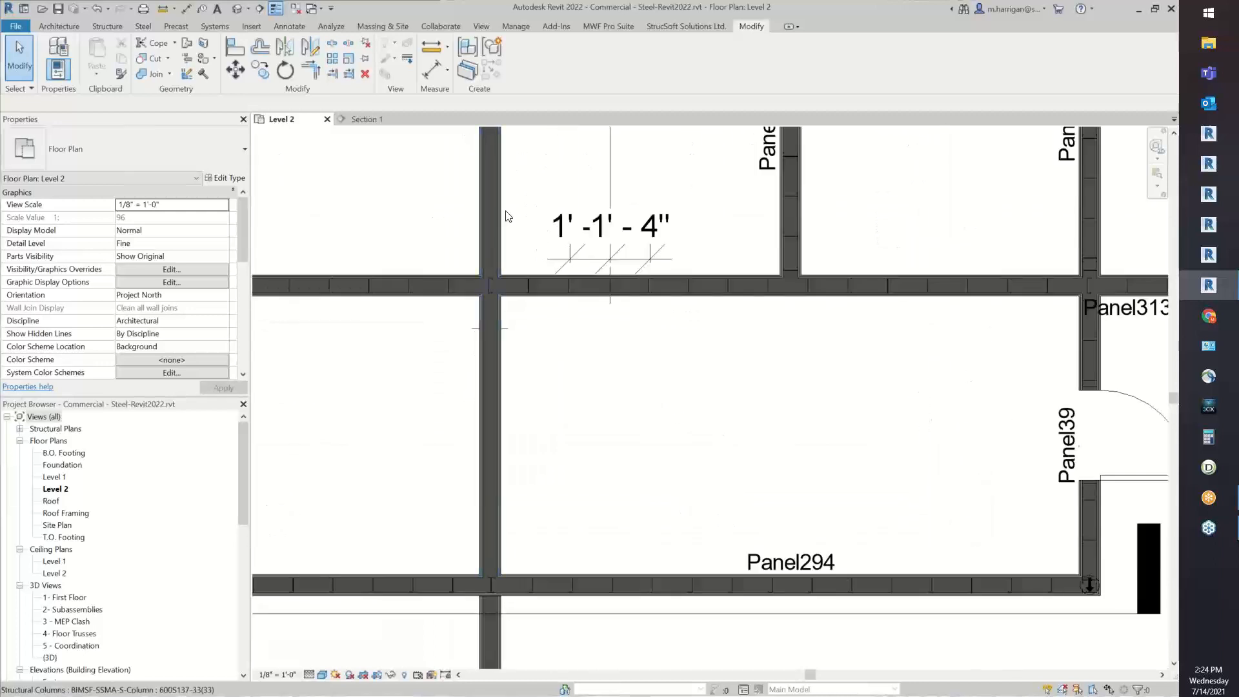
middle_drag(541, 254, 558, 381)
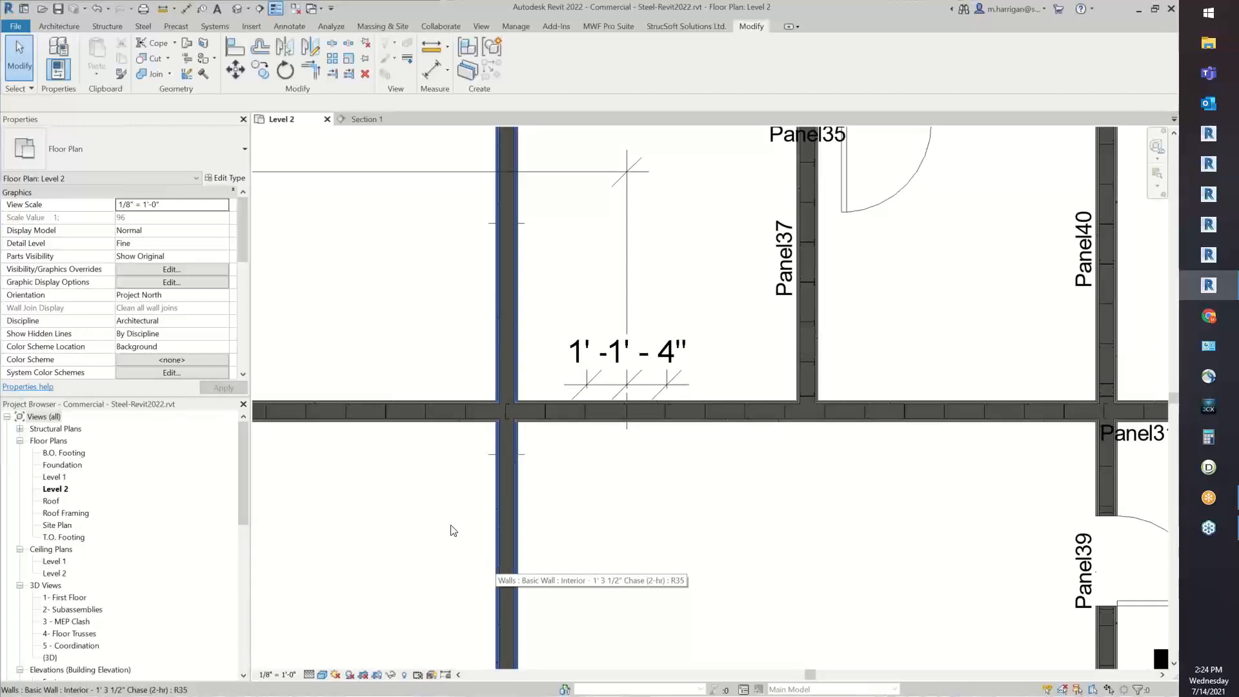
click(510, 455)
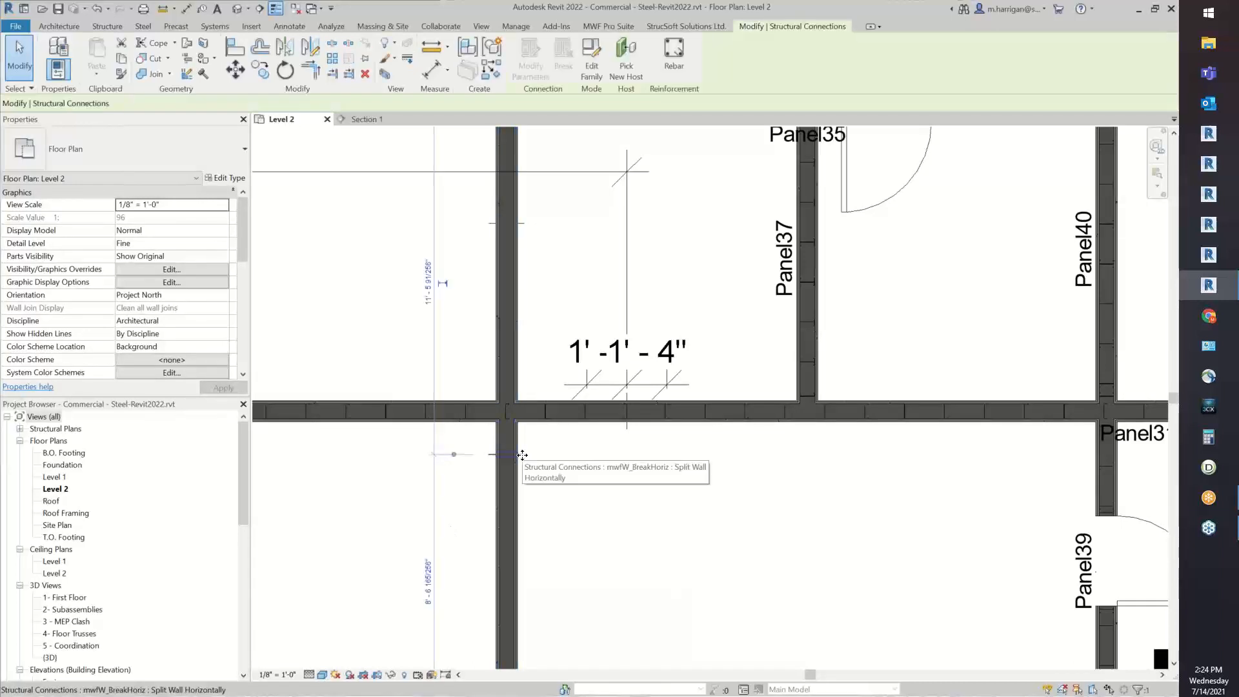
drag(522, 455, 519, 498)
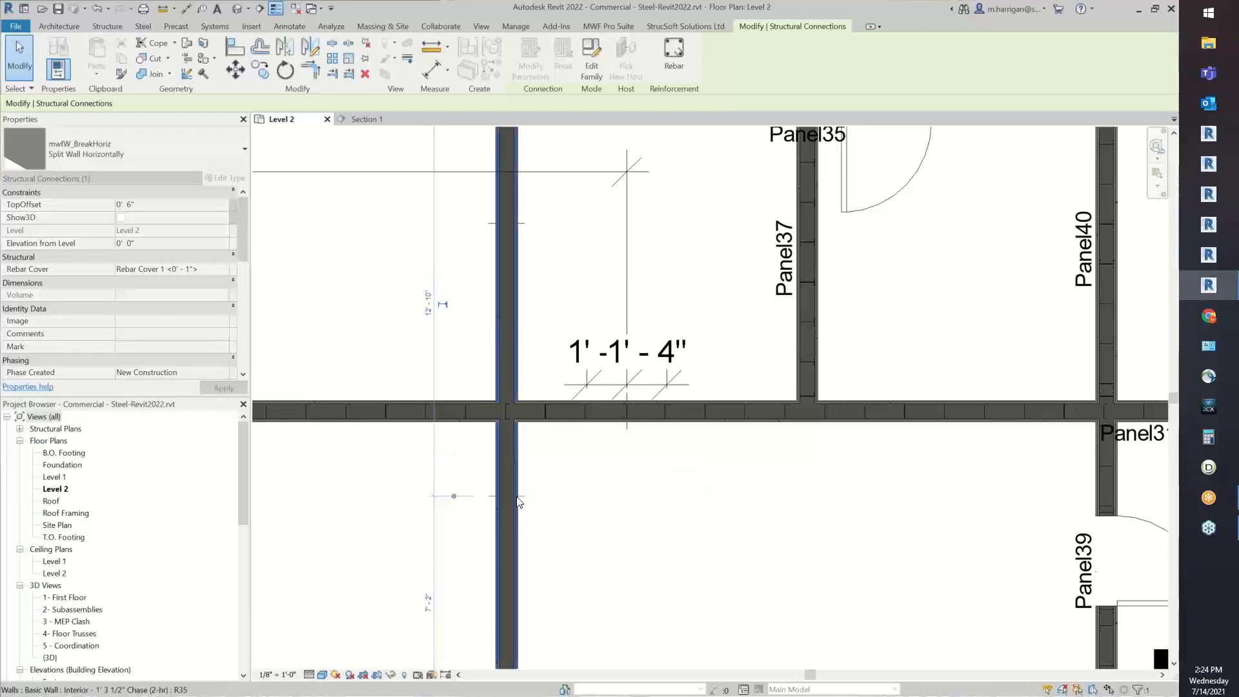
key(Escape)
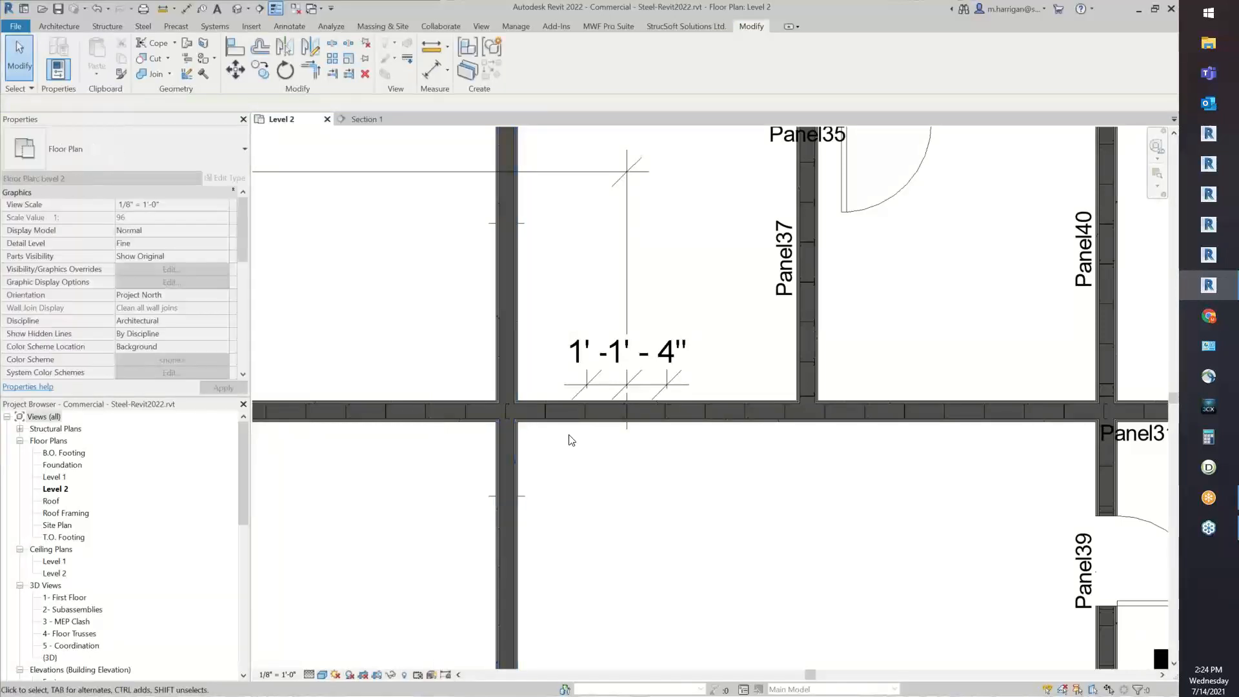
Split the vertical chase wall at its split markers with Wall Splitter.
scroll(571, 440, down, 2)
click(540, 360)
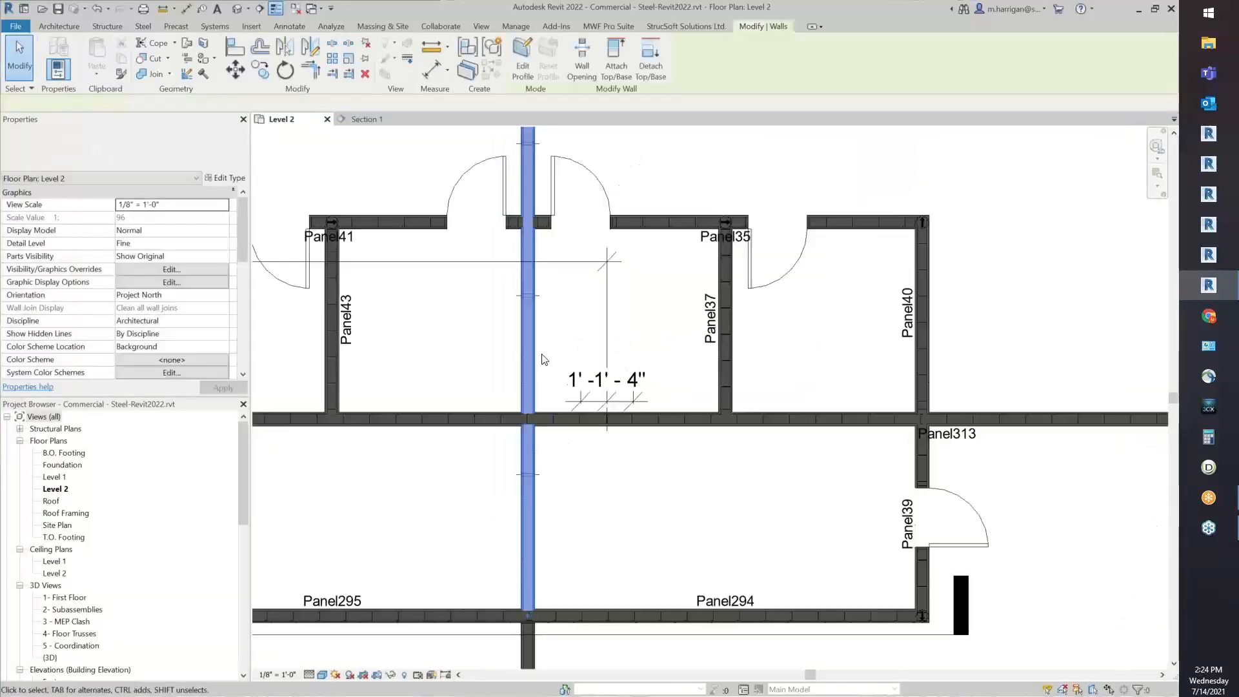
middle_drag(542, 315, 543, 356)
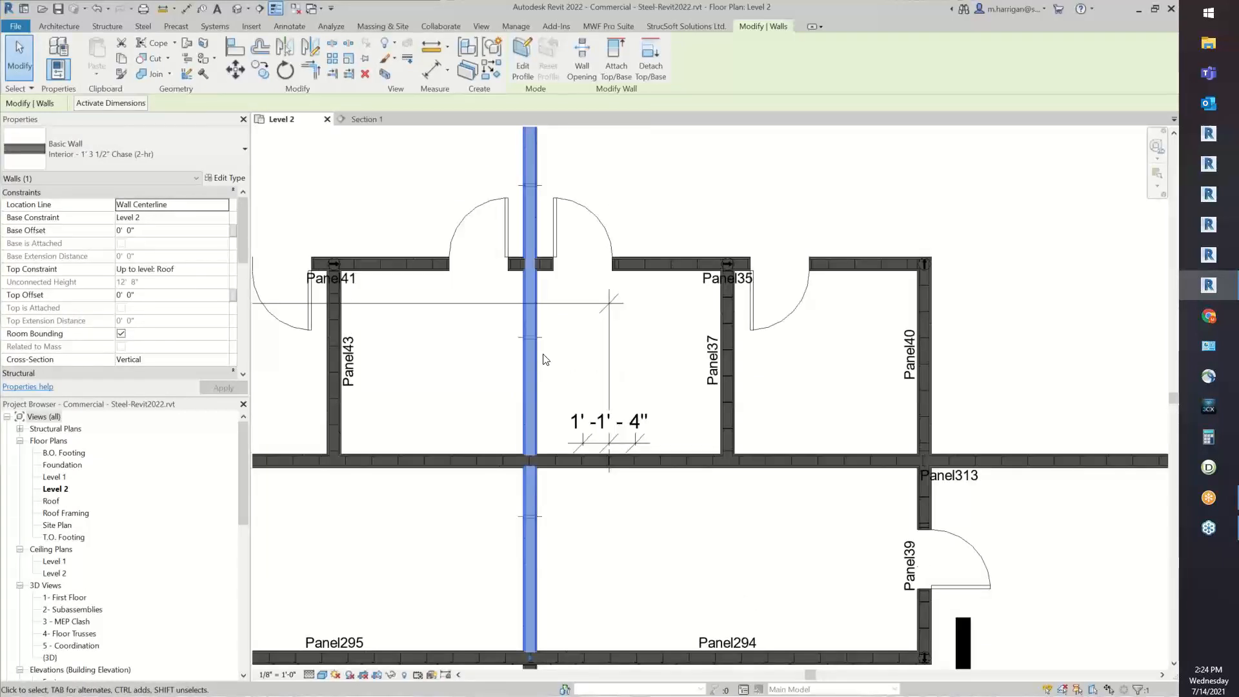
click(598, 27)
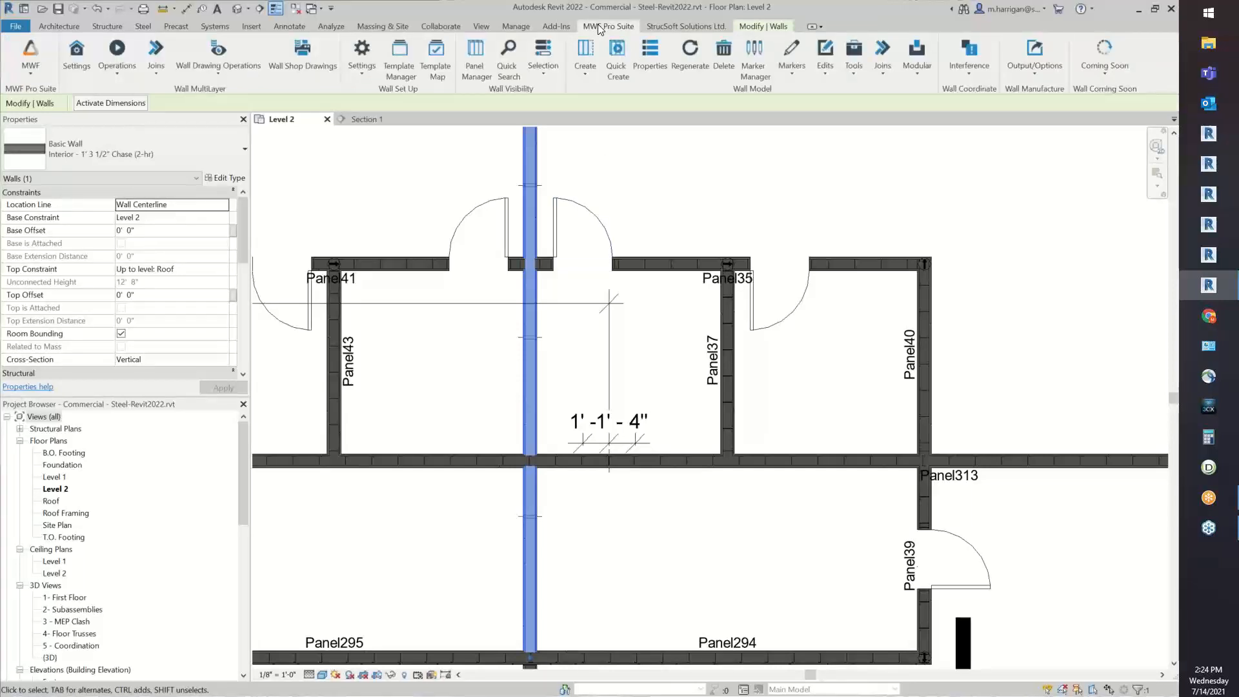
click(788, 68)
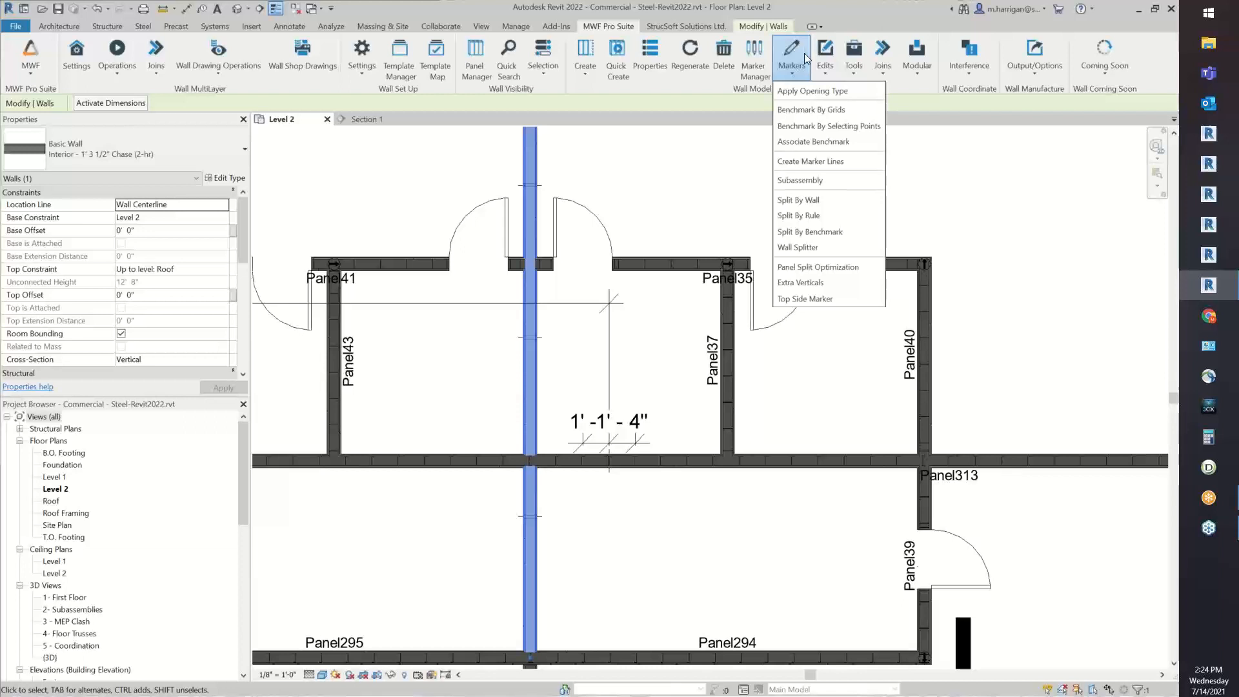
click(816, 248)
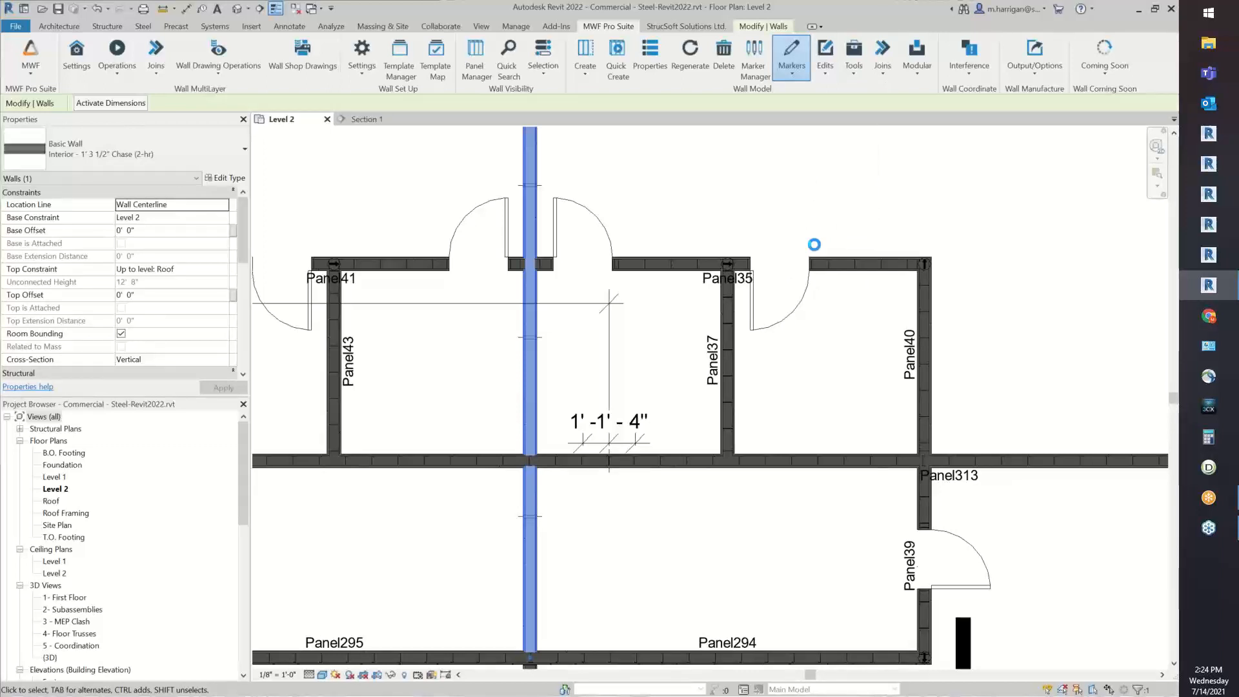
Inspect the separate segments of the split chase wall, and undo the wall split.
click(481, 413)
click(531, 570)
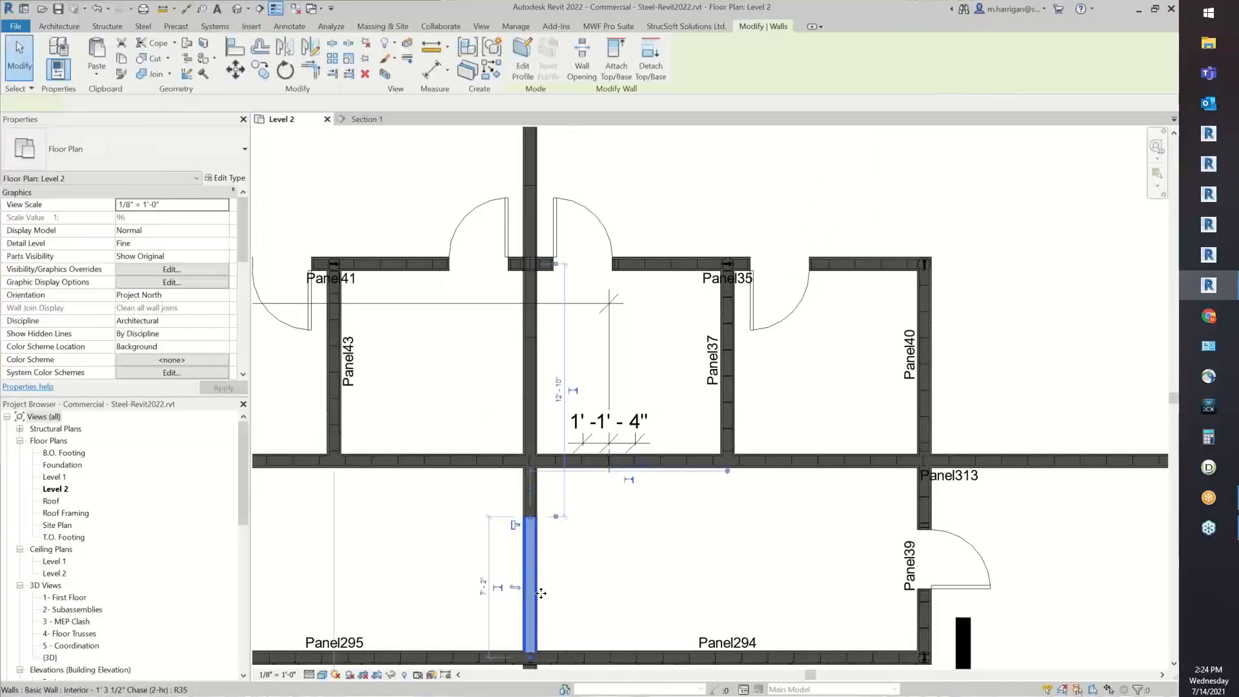
scroll(541, 592, up, 2)
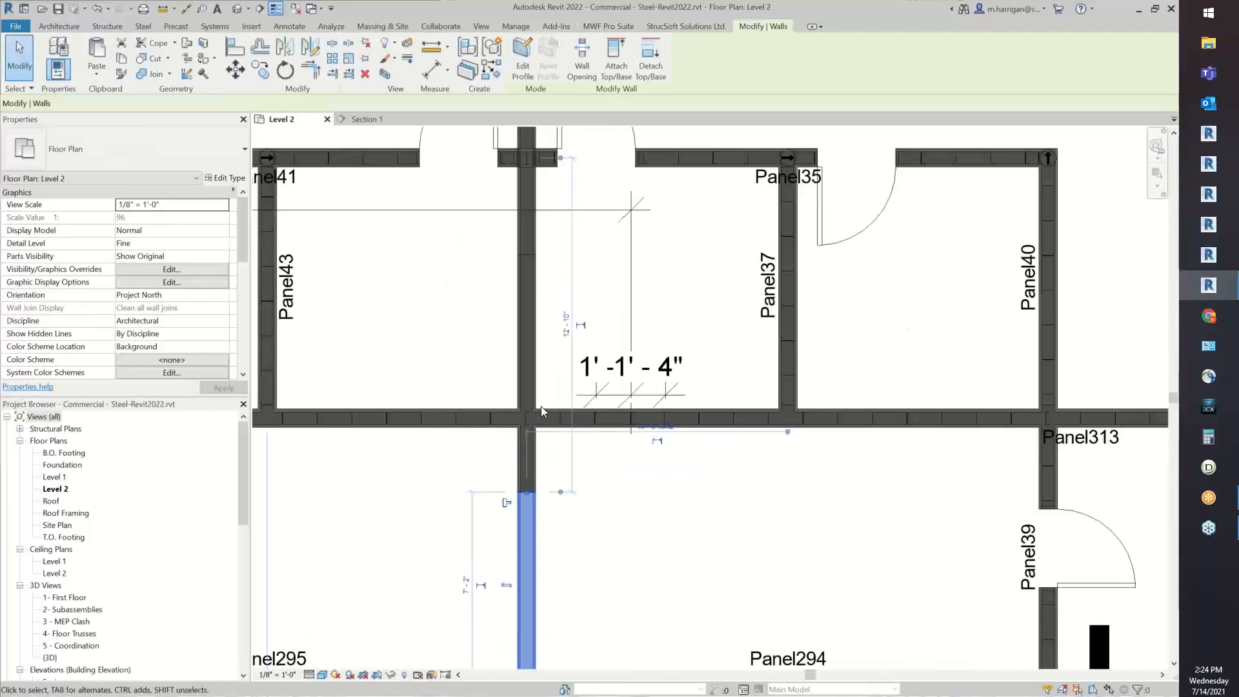
drag(541, 593, 533, 288)
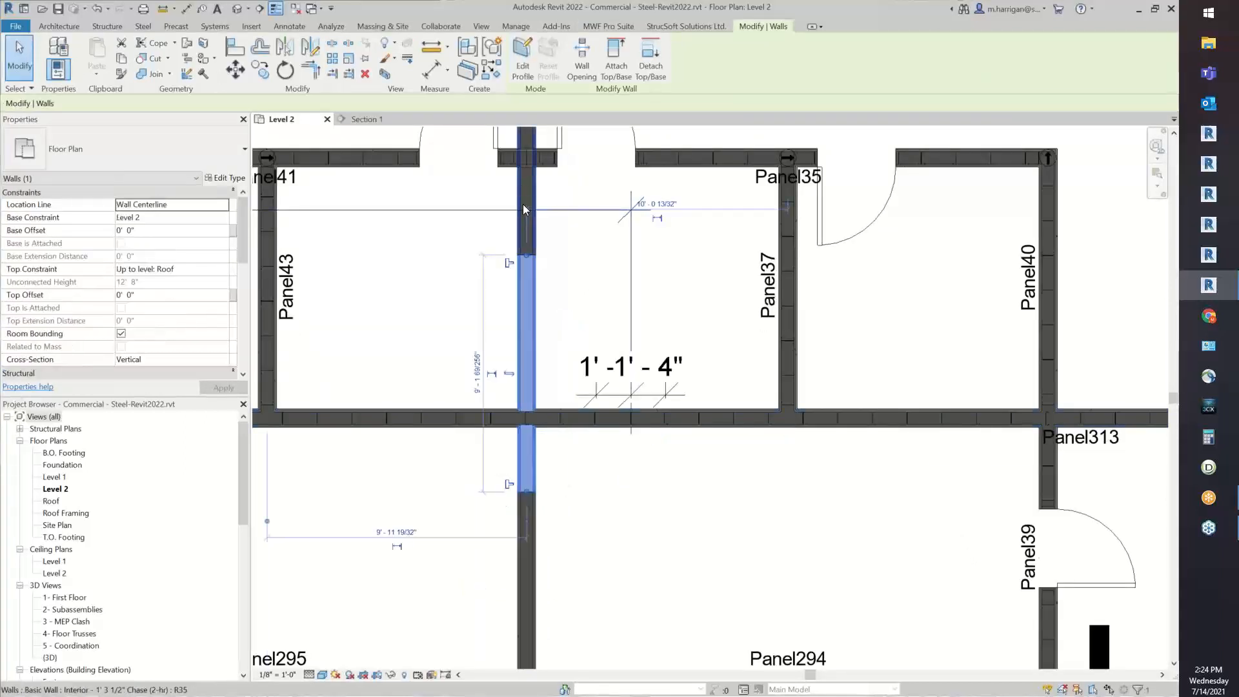
scroll(502, 226, down, 3)
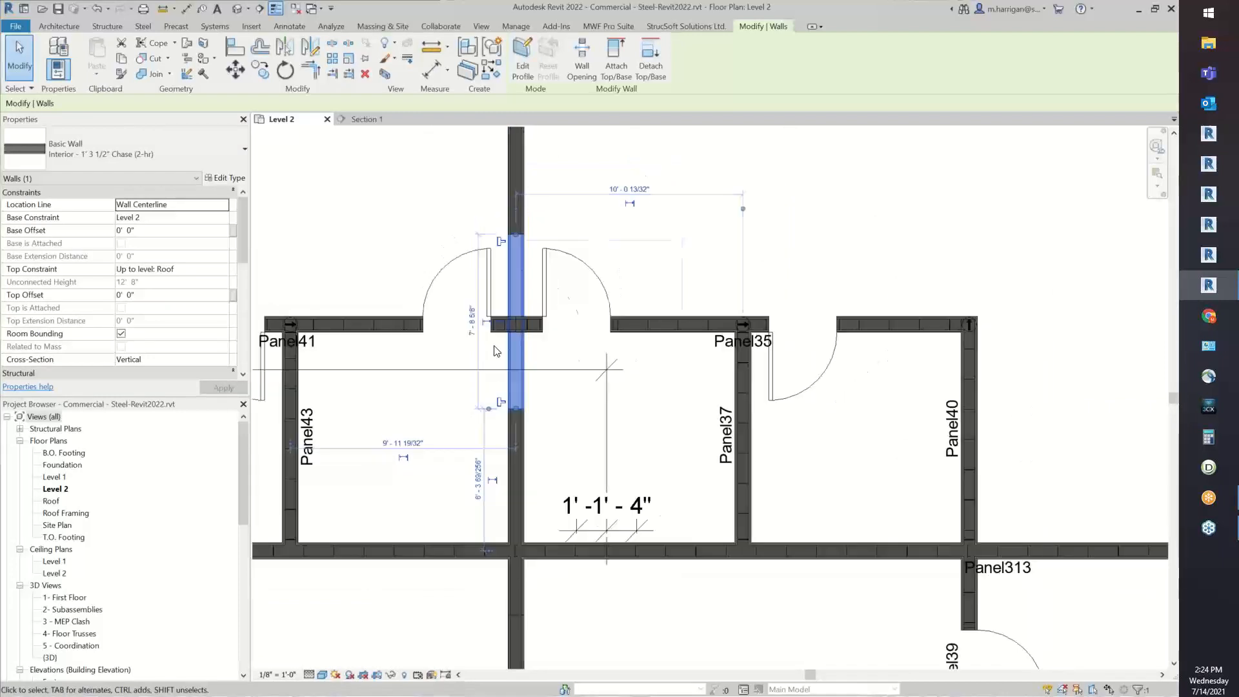
middle_drag(554, 189, 552, 415)
click(511, 252)
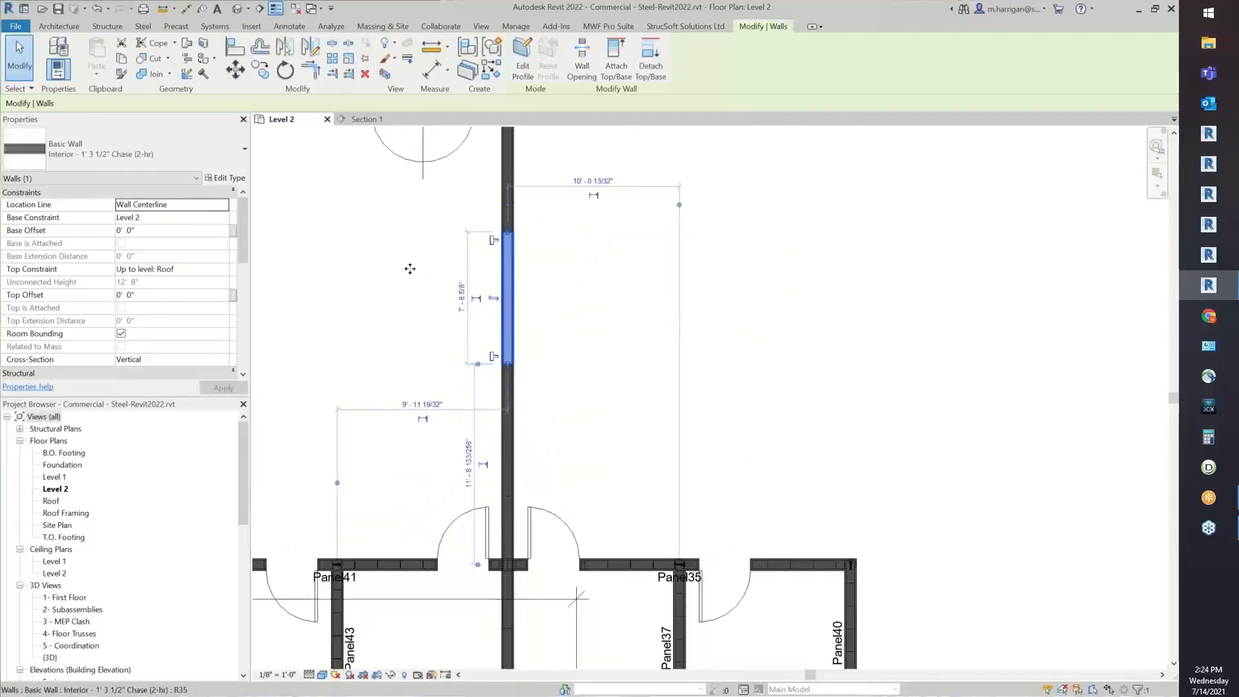
click(96, 9)
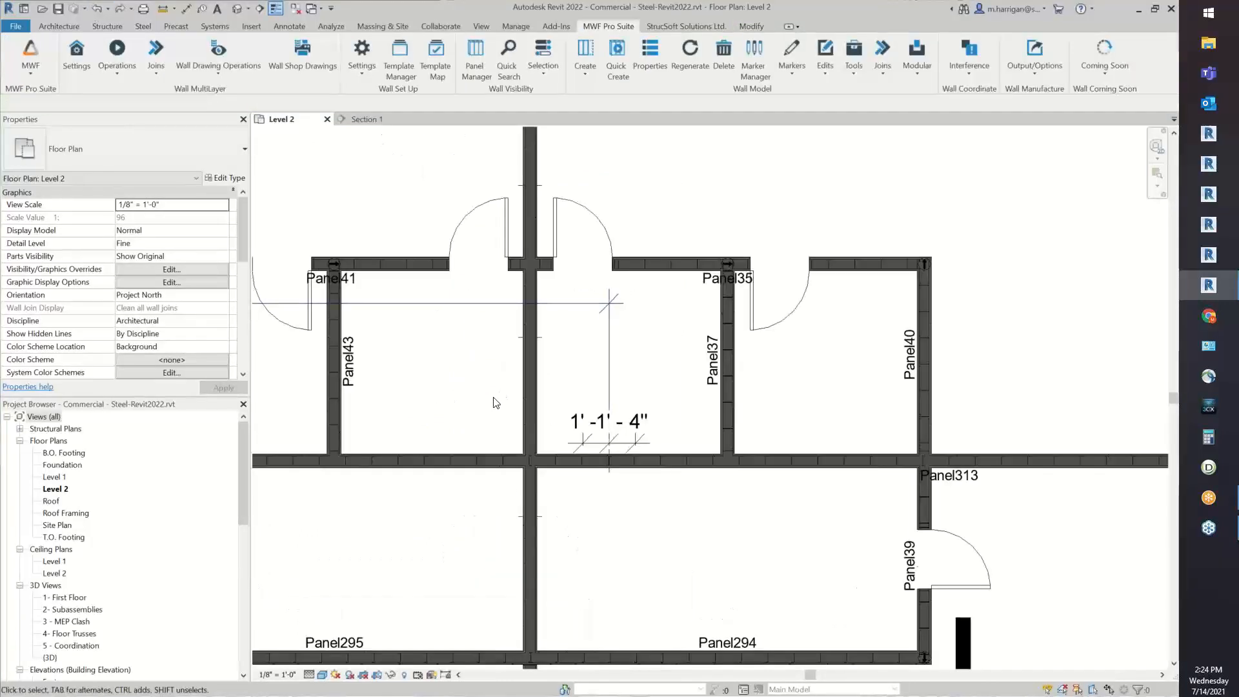
Change the chase wall split markers just below the crossing wall and in the room above it to Split-Gap 1/2".
click(532, 517)
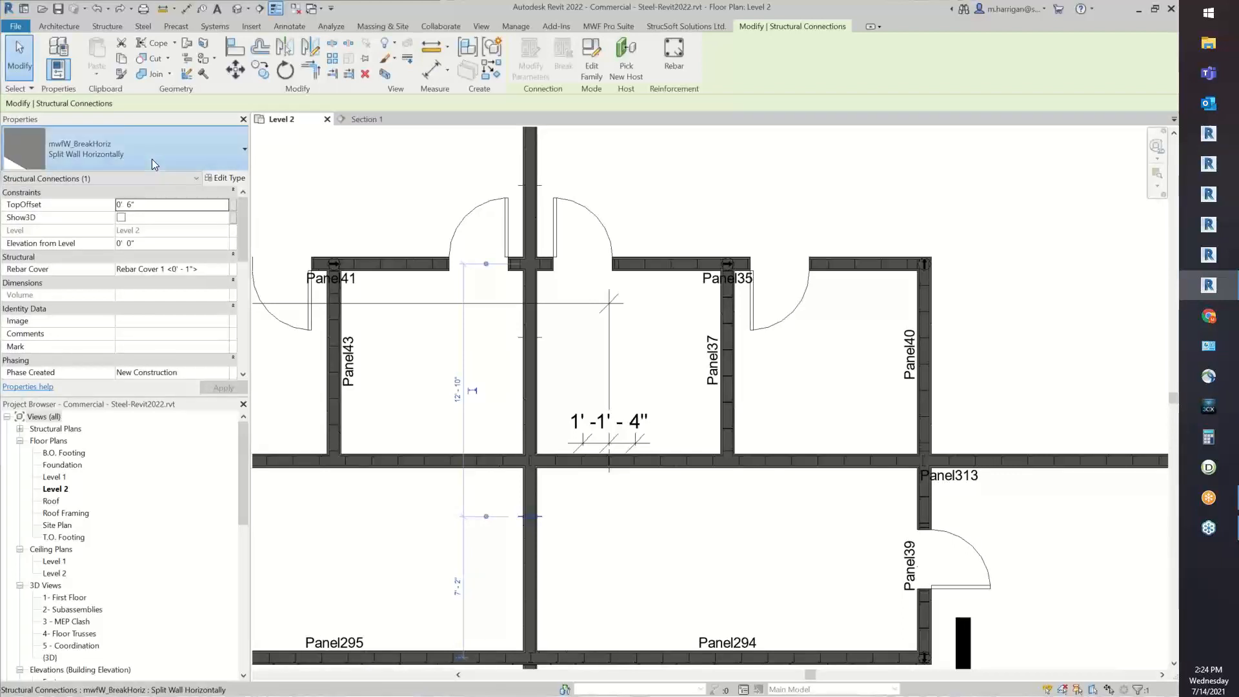
click(163, 160)
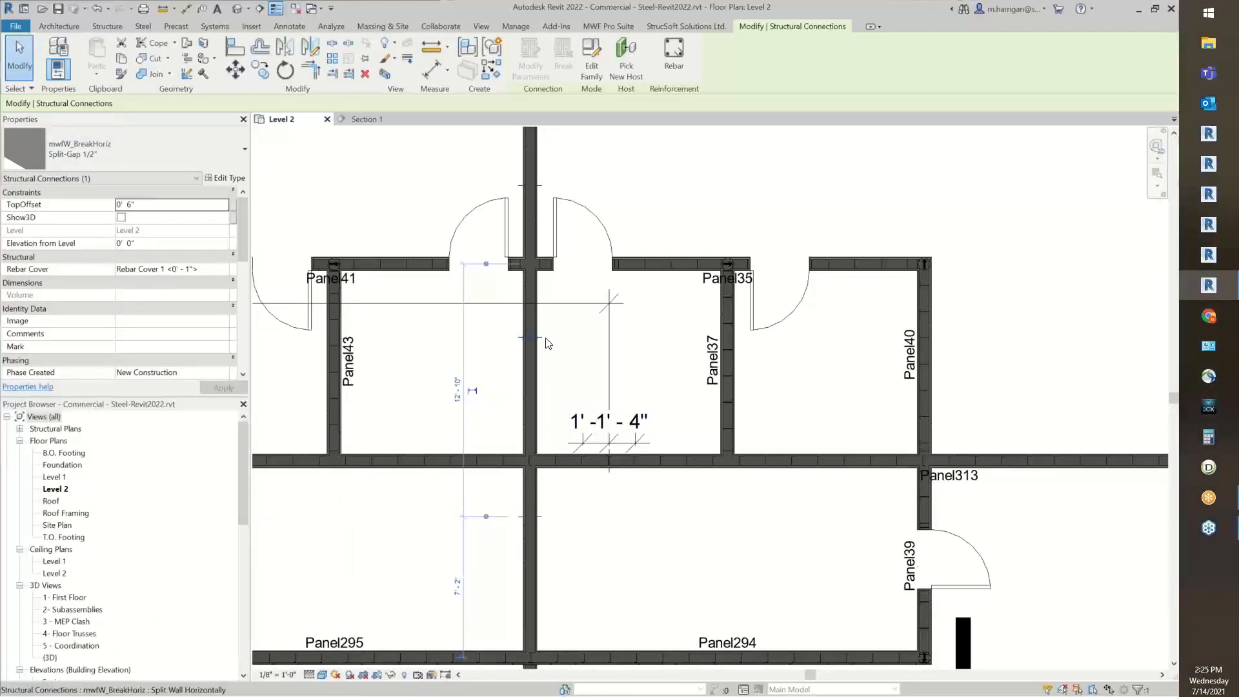
click(203, 156)
click(67, 541)
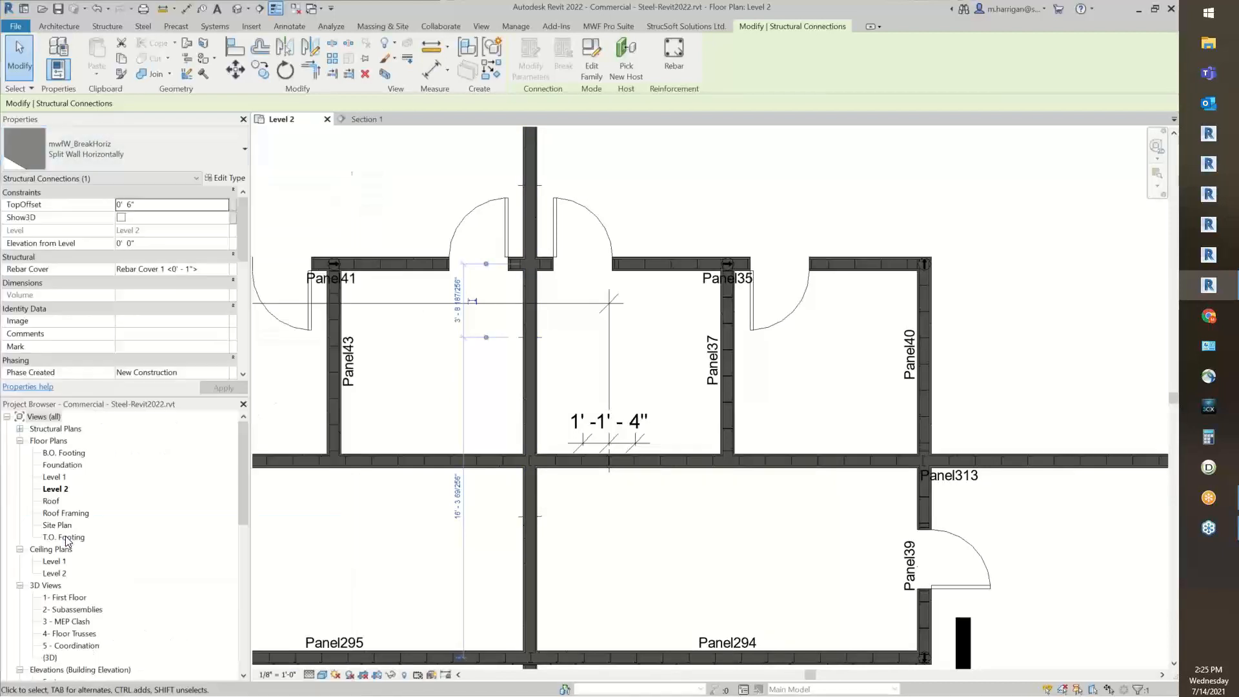
click(487, 401)
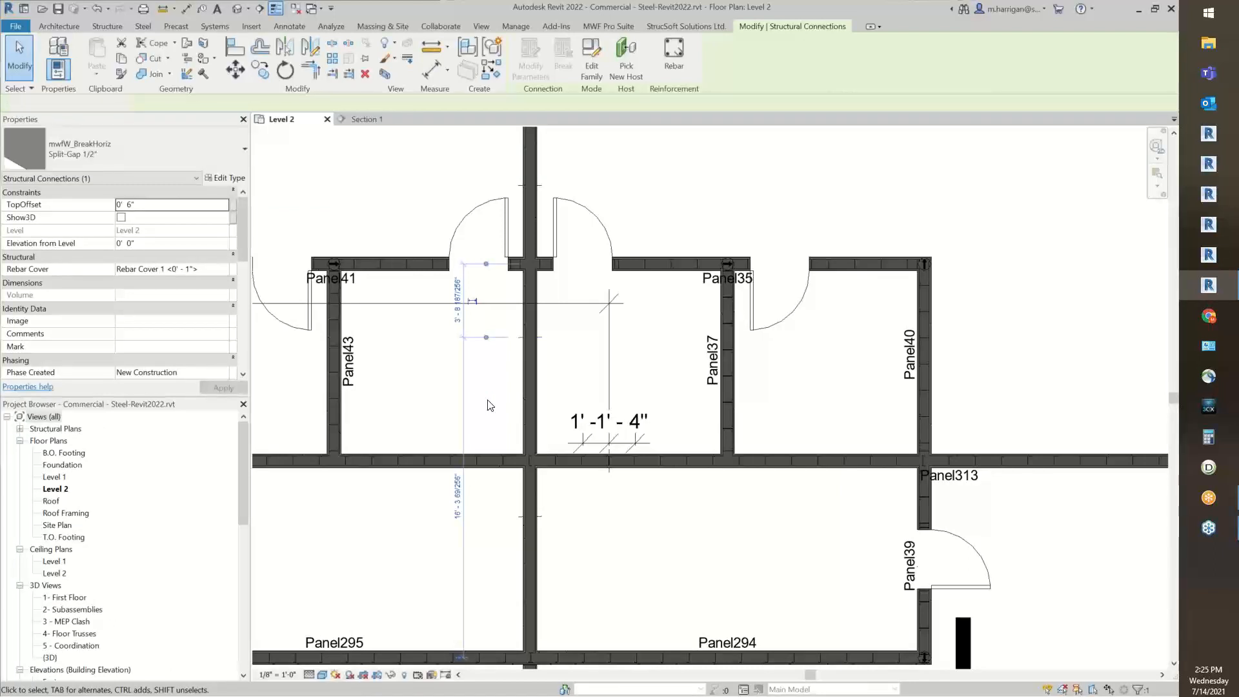
Run Wall Splitter on the vertical chase wall using the 1/2" gap split markers.
click(617, 25)
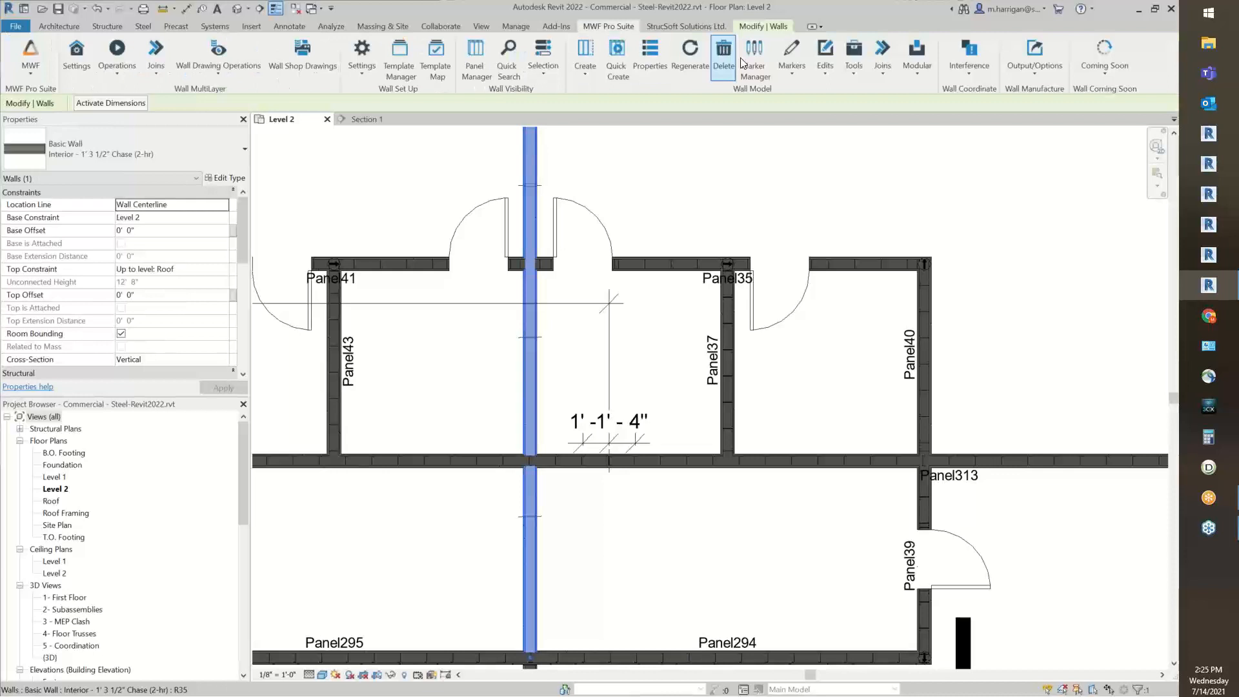
click(792, 61)
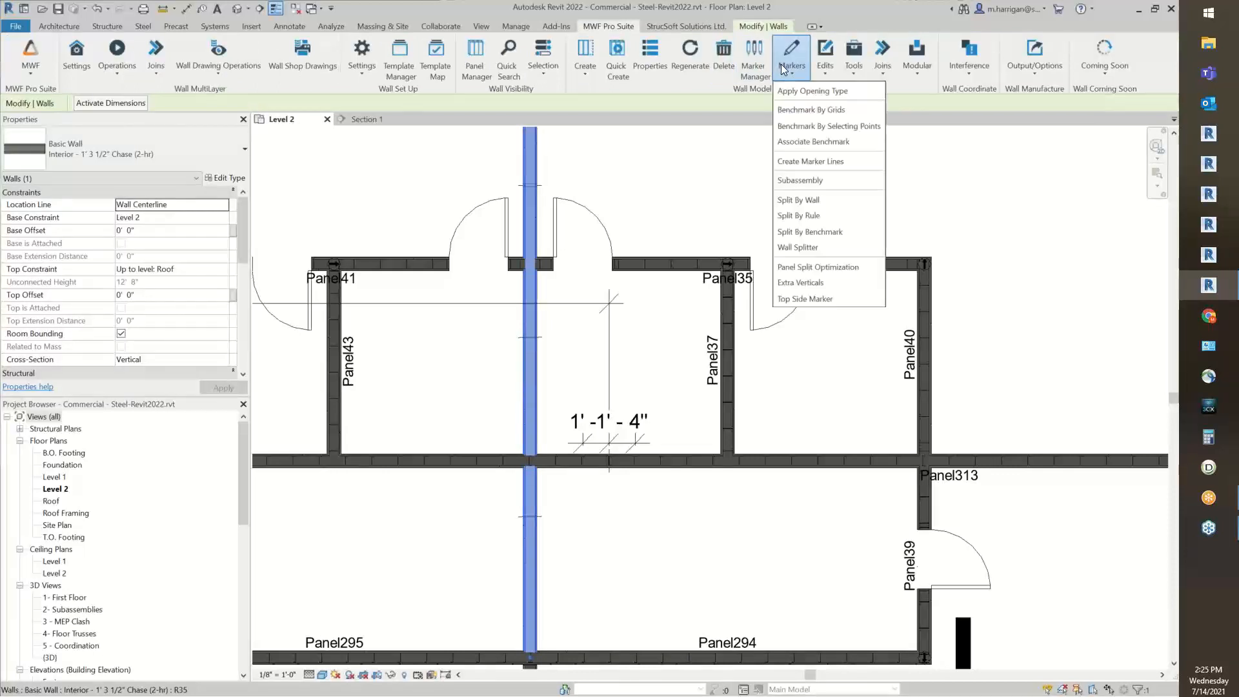
click(798, 247)
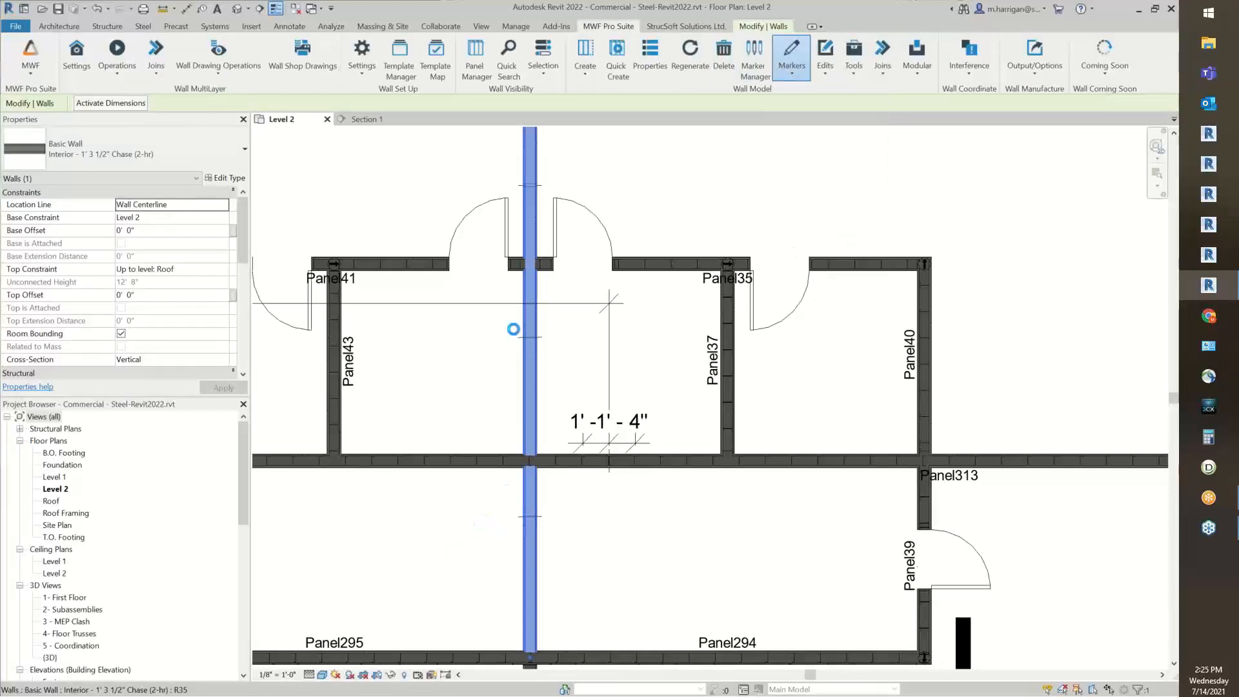
Inspect the split chase wall's segments and the gap just below the crossing wall.
click(526, 413)
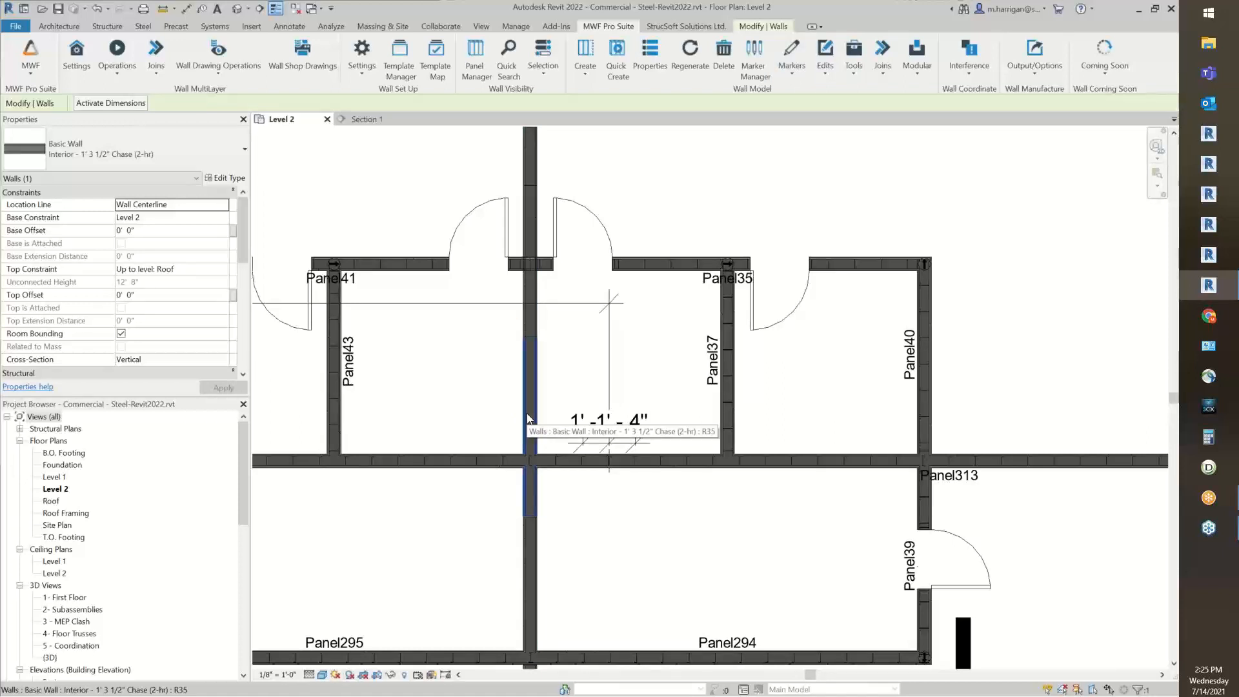
click(565, 551)
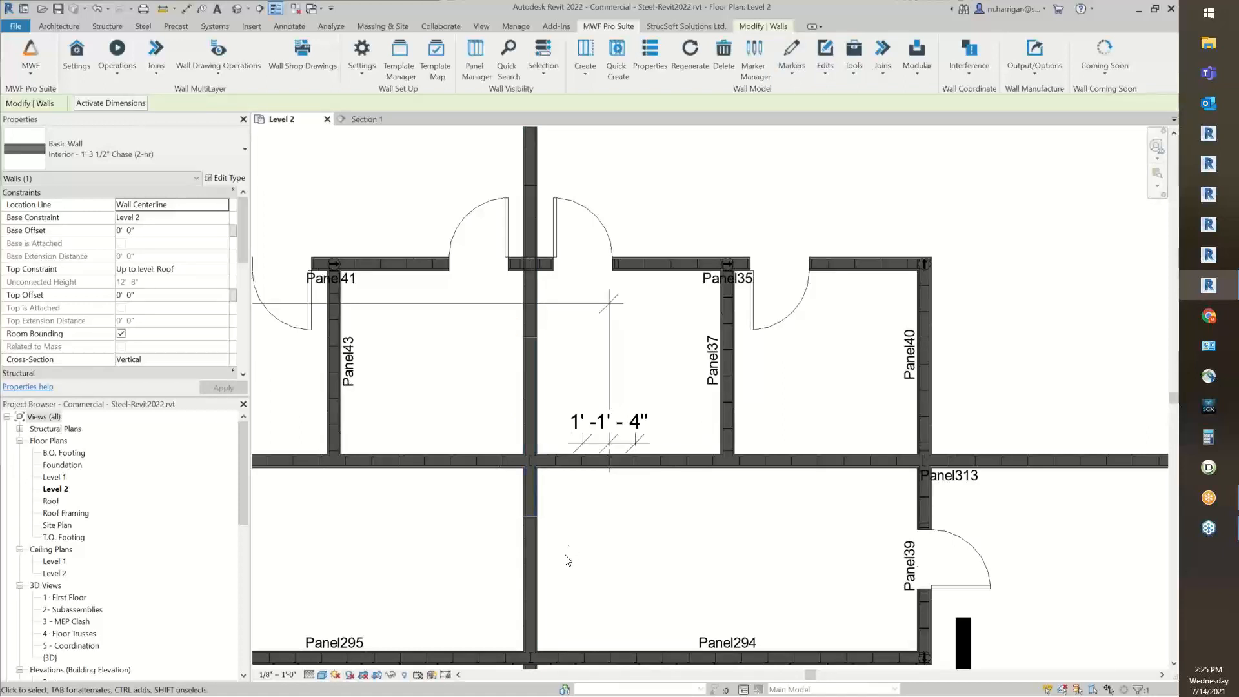
scroll(603, 520, up, 6)
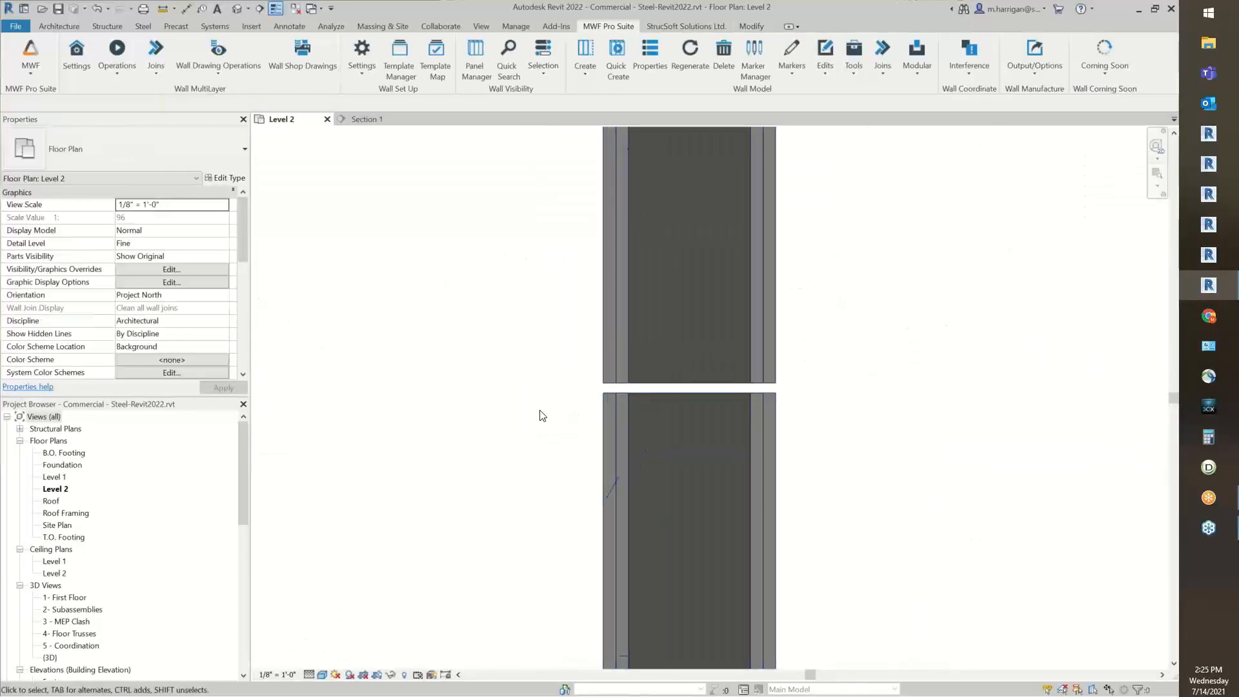
Place an aligned dimension across the gap between the two chase wall segments just below the crossing wall.
key(i)
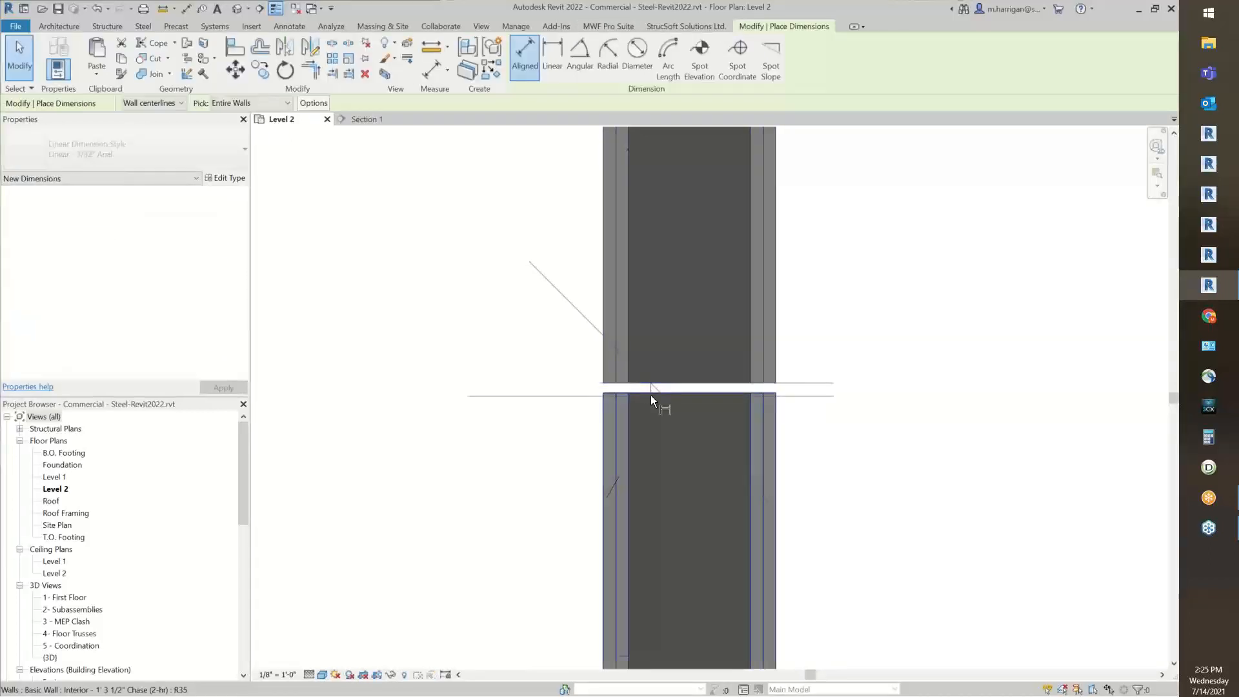
click(650, 391)
scroll(513, 411, down, 3)
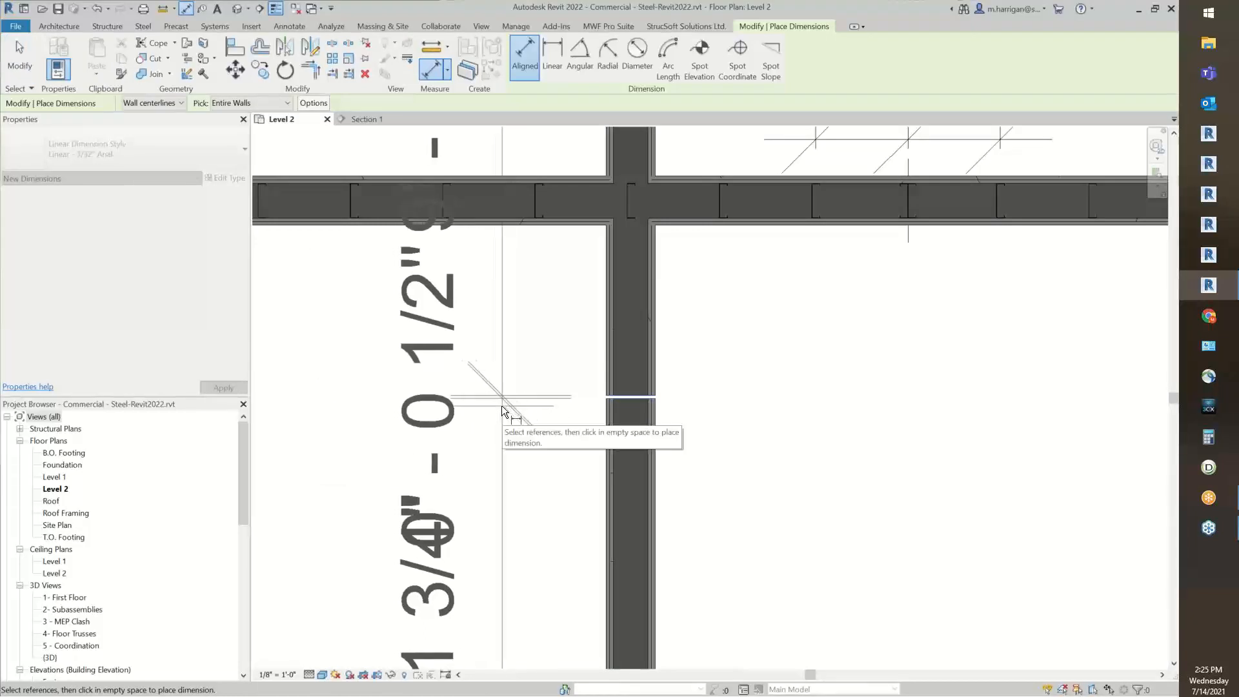
scroll(553, 402, up, 4)
scroll(646, 390, up, 3)
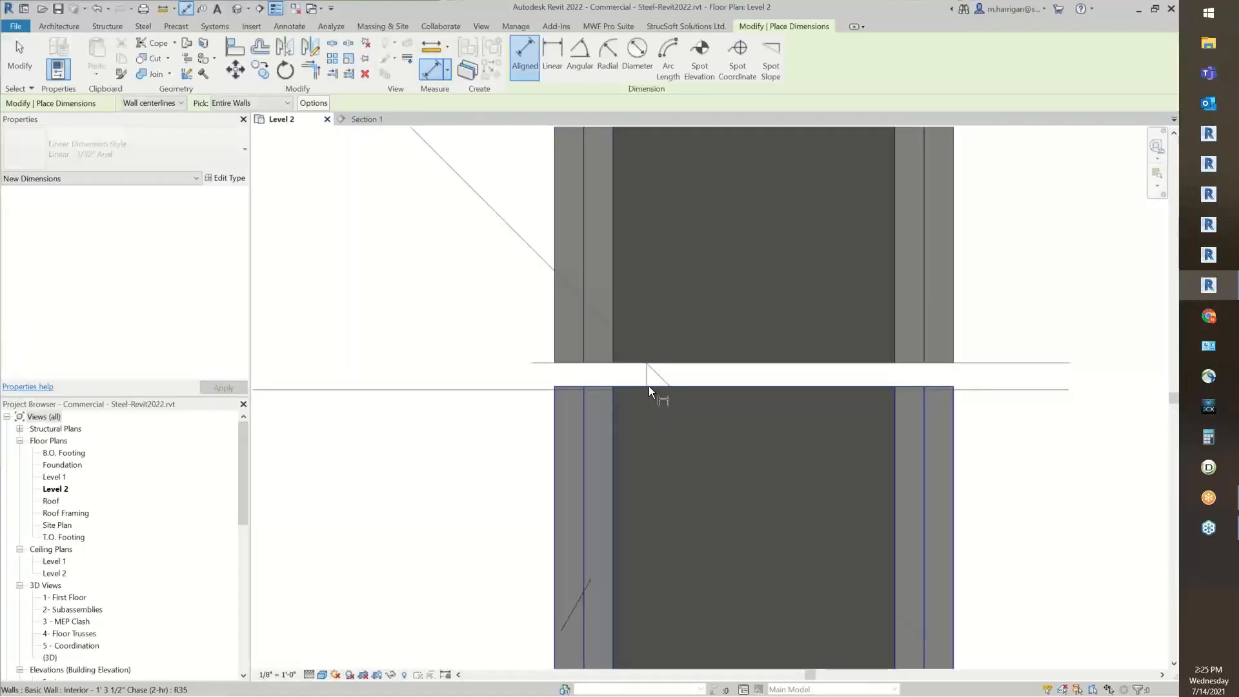
click(649, 386)
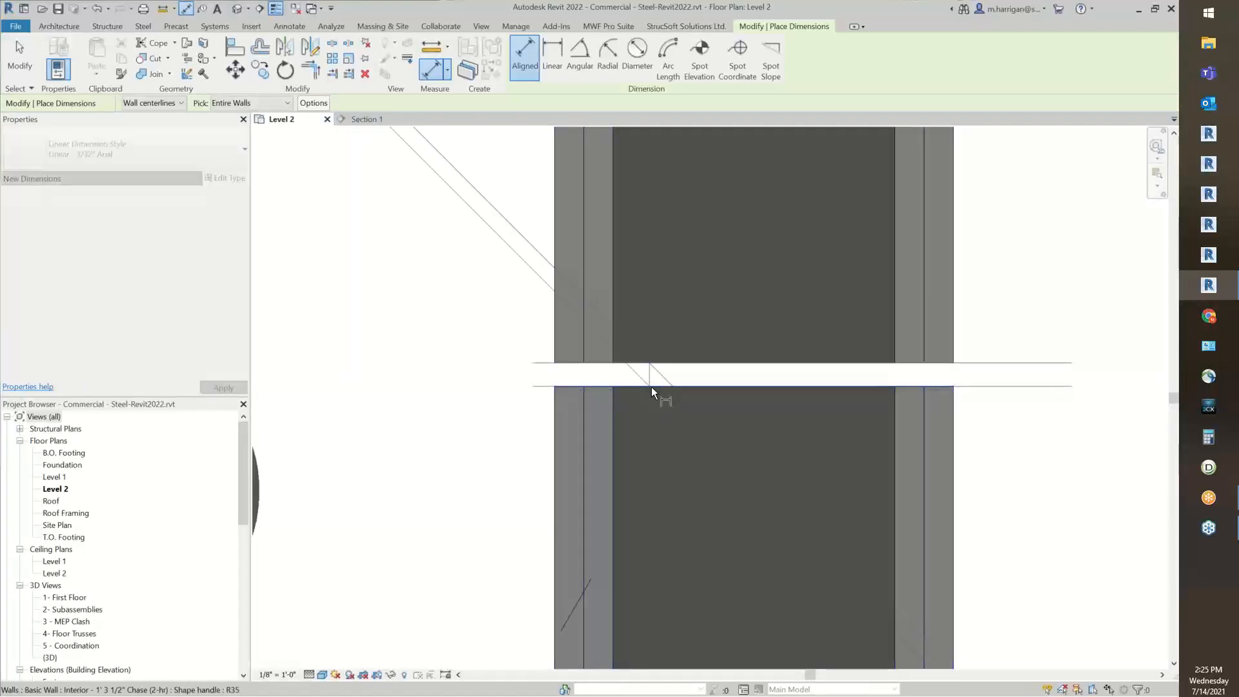
scroll(651, 386, down, 5)
click(610, 398)
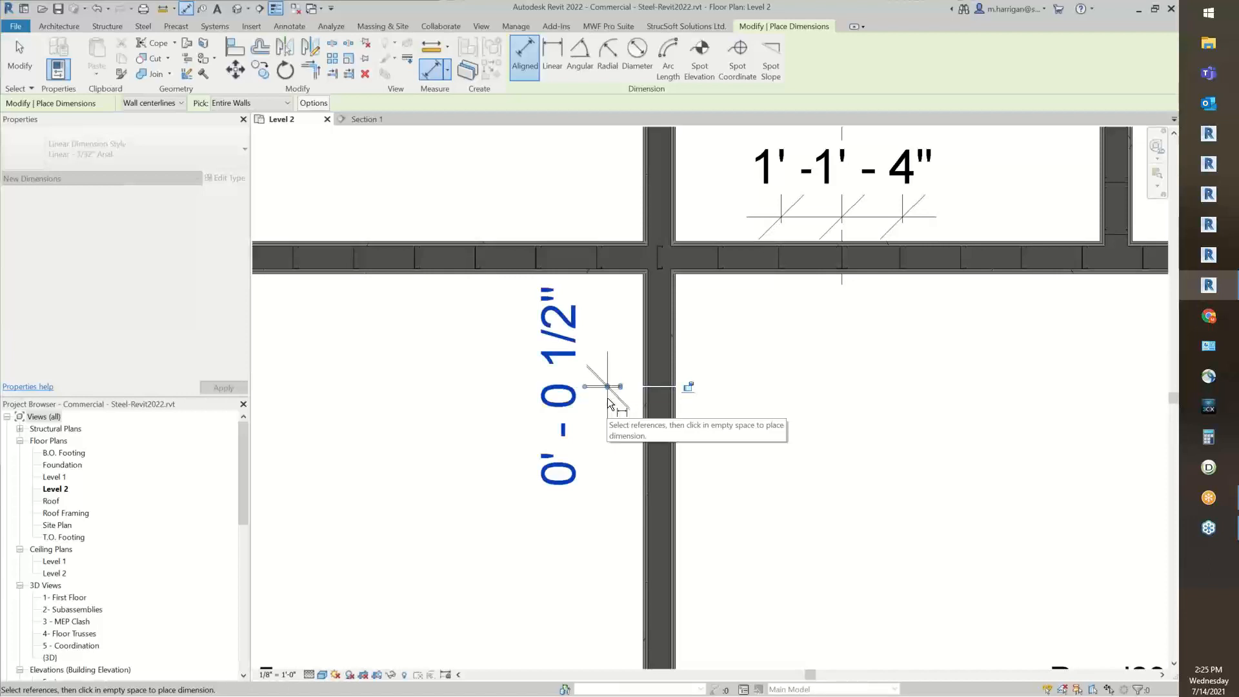
key(Escape)
key(Escape)
scroll(627, 403, down, 1)
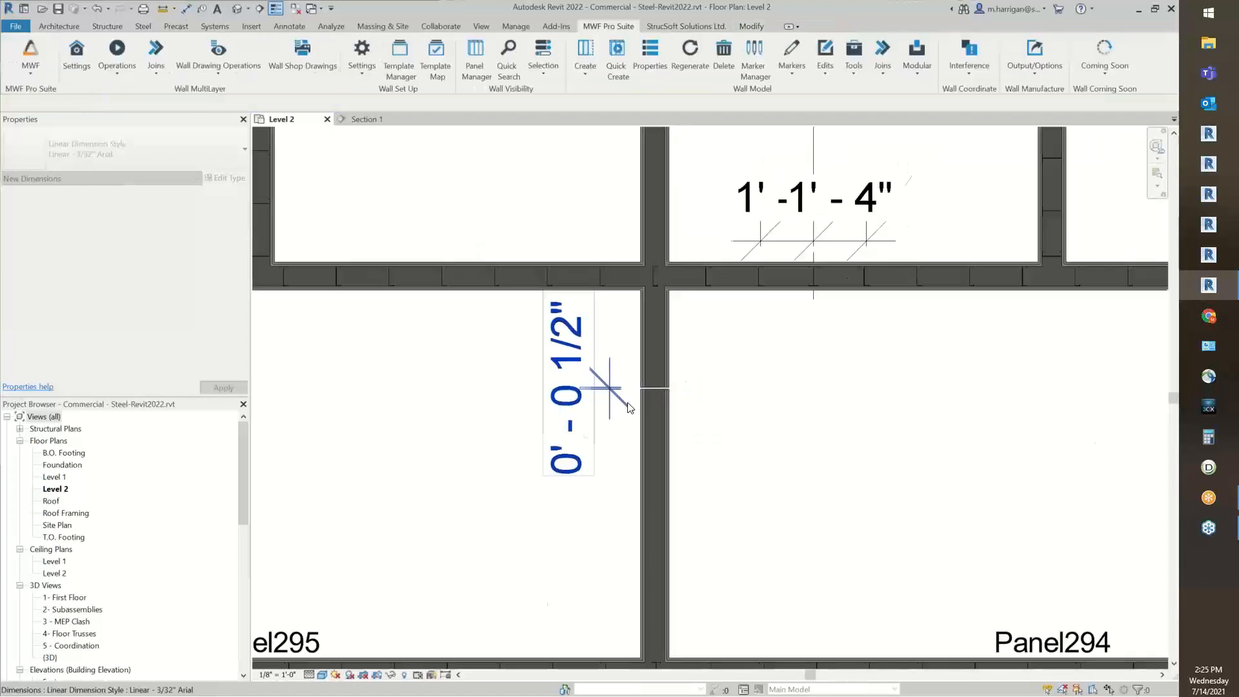
Examine the chase wall segment that spans the crossing wall, and clear the selection.
scroll(629, 408, down, 4)
click(637, 270)
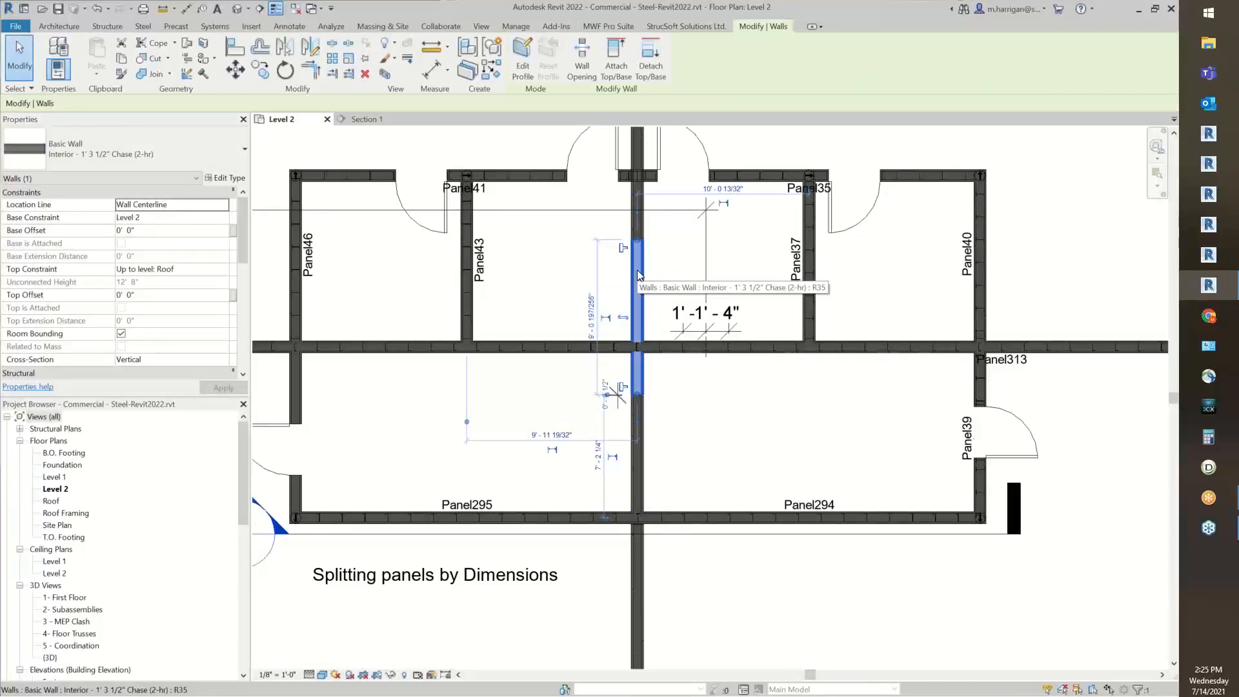
click(609, 26)
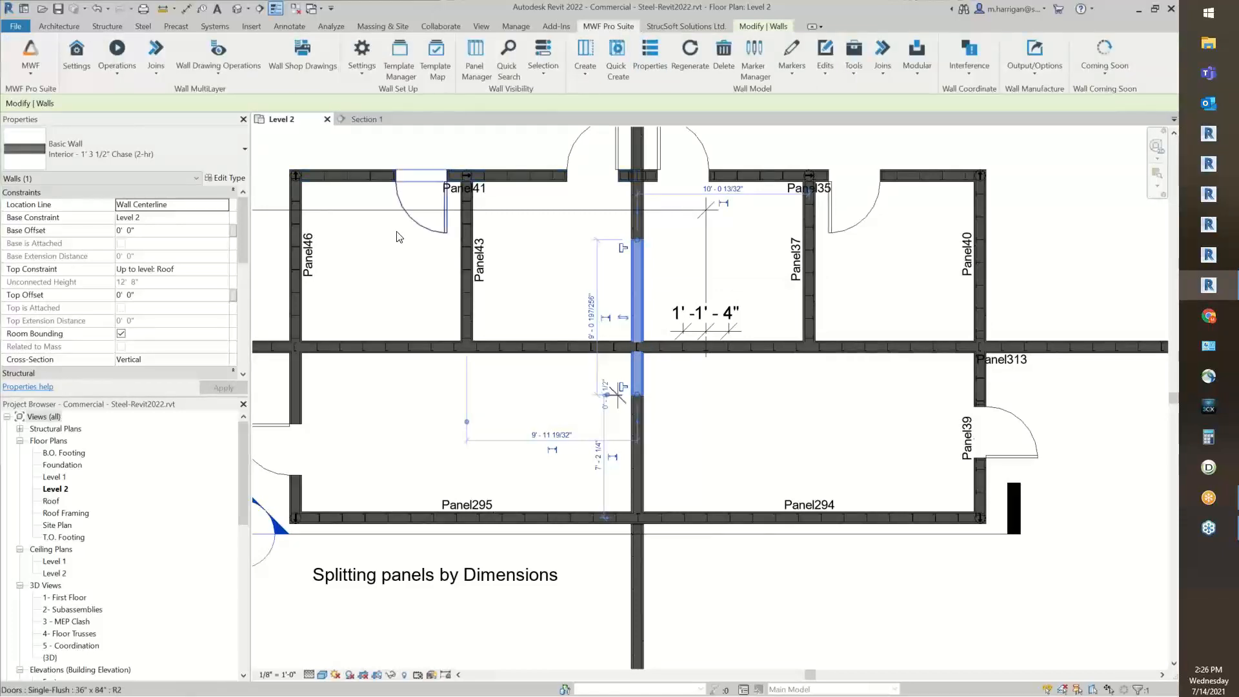
click(571, 278)
scroll(575, 303, down, 4)
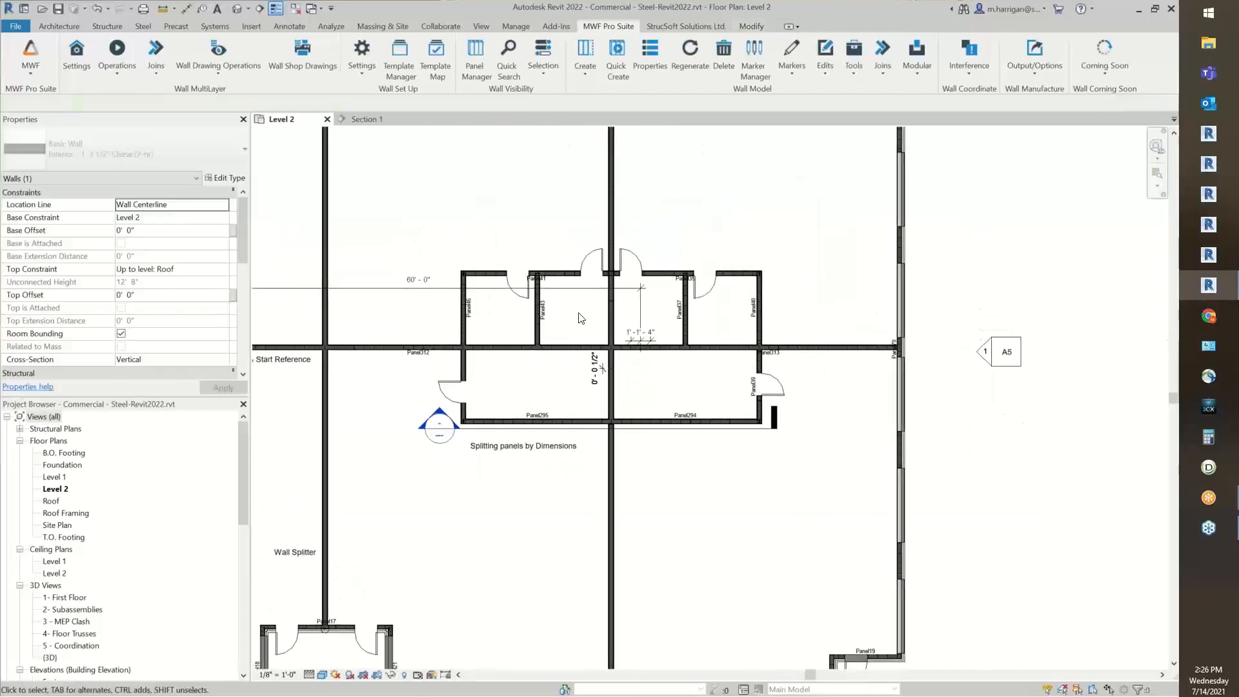
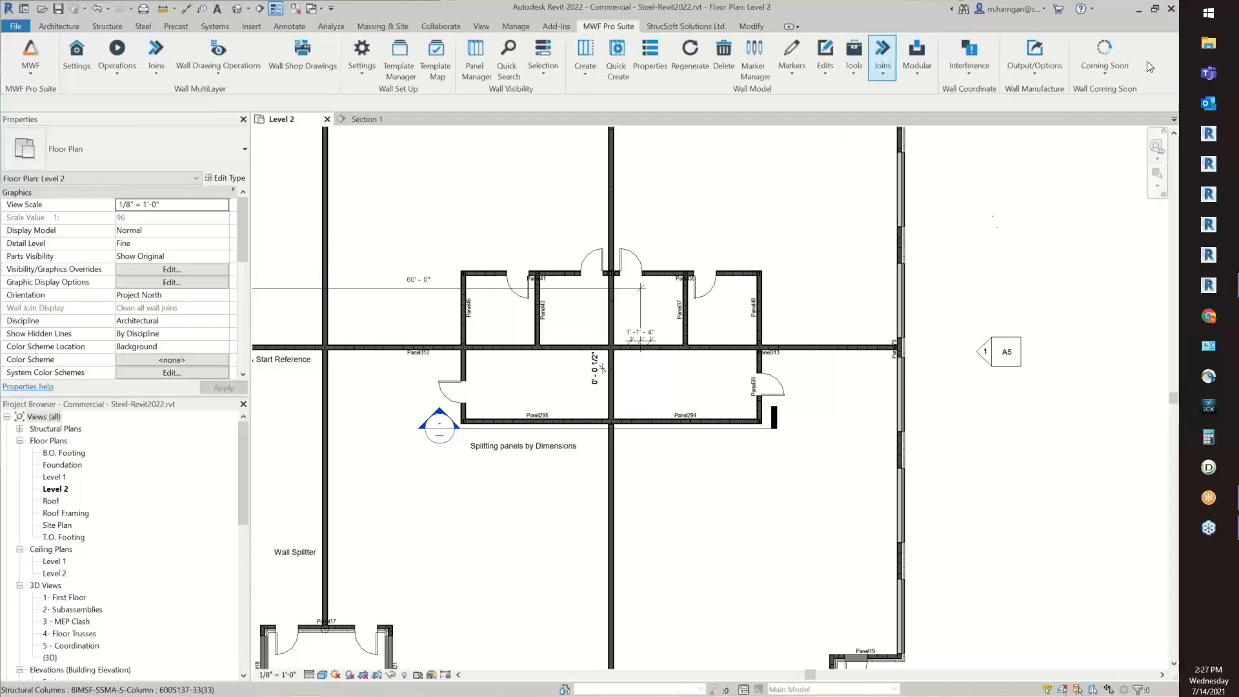
Review the Split By Rule panel length, tolerance and marker settings for the chase wall segment beside the benchmark, and close them without applying.
middle_drag(634, 227, 598, 372)
scroll(691, 263, up, 1)
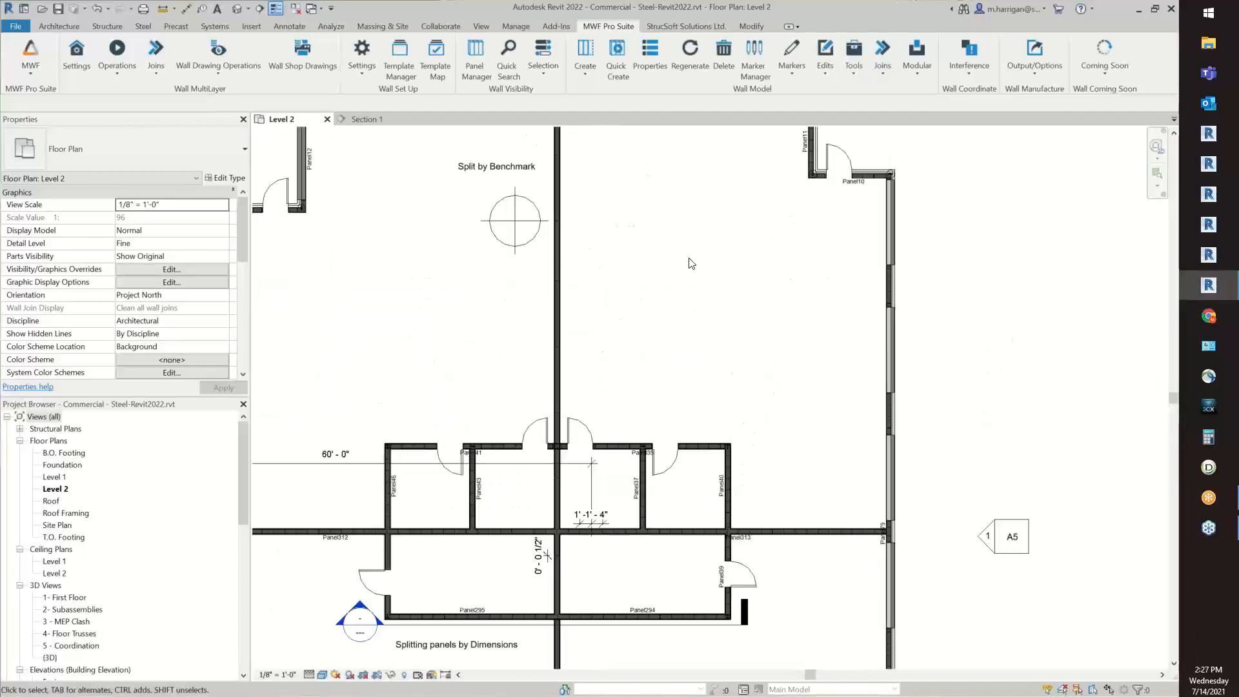
click(555, 251)
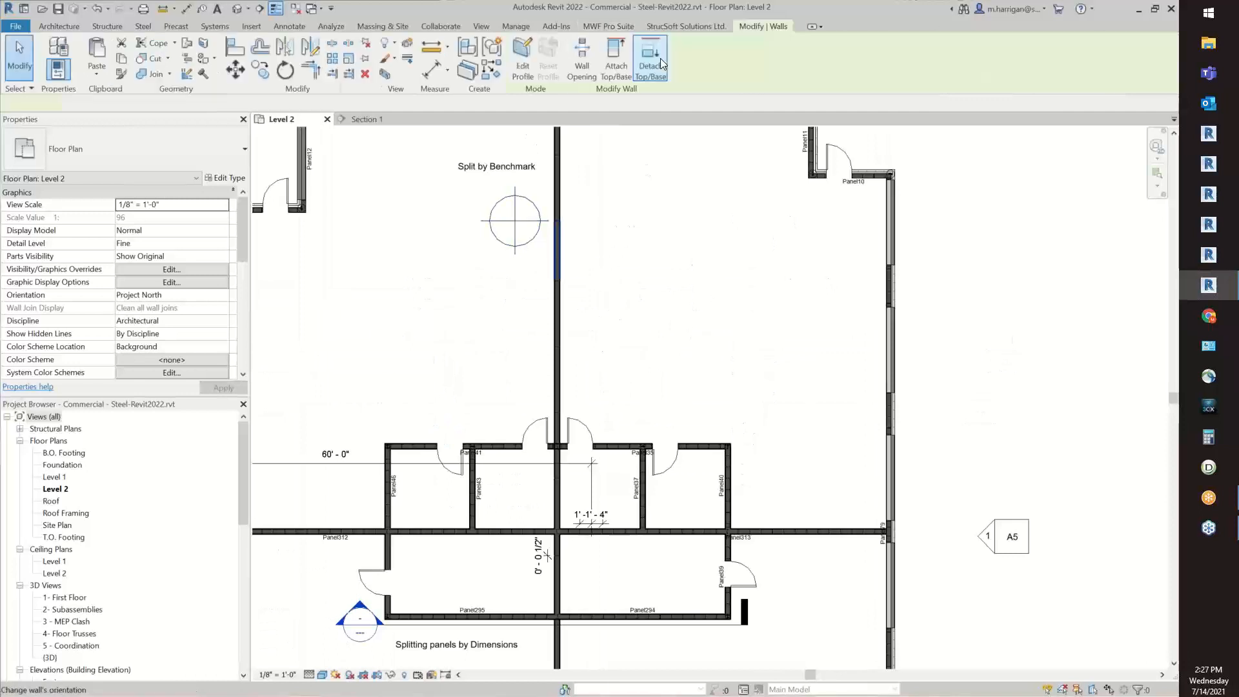
click(618, 27)
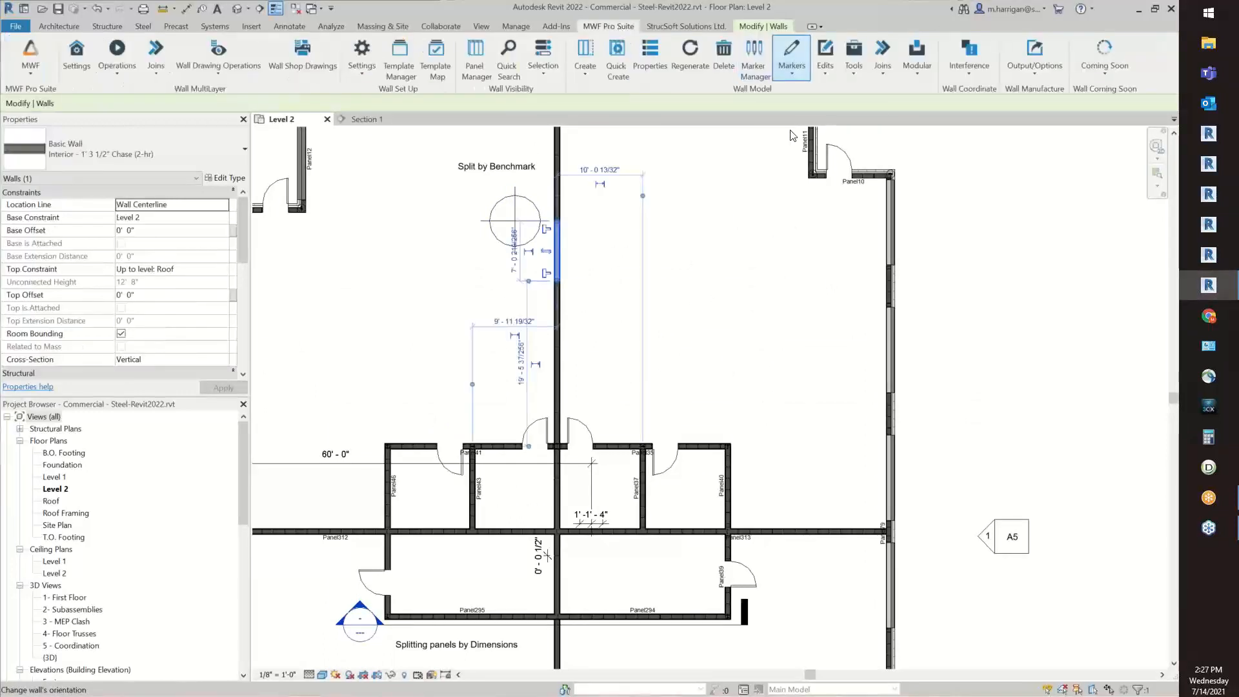
click(791, 55)
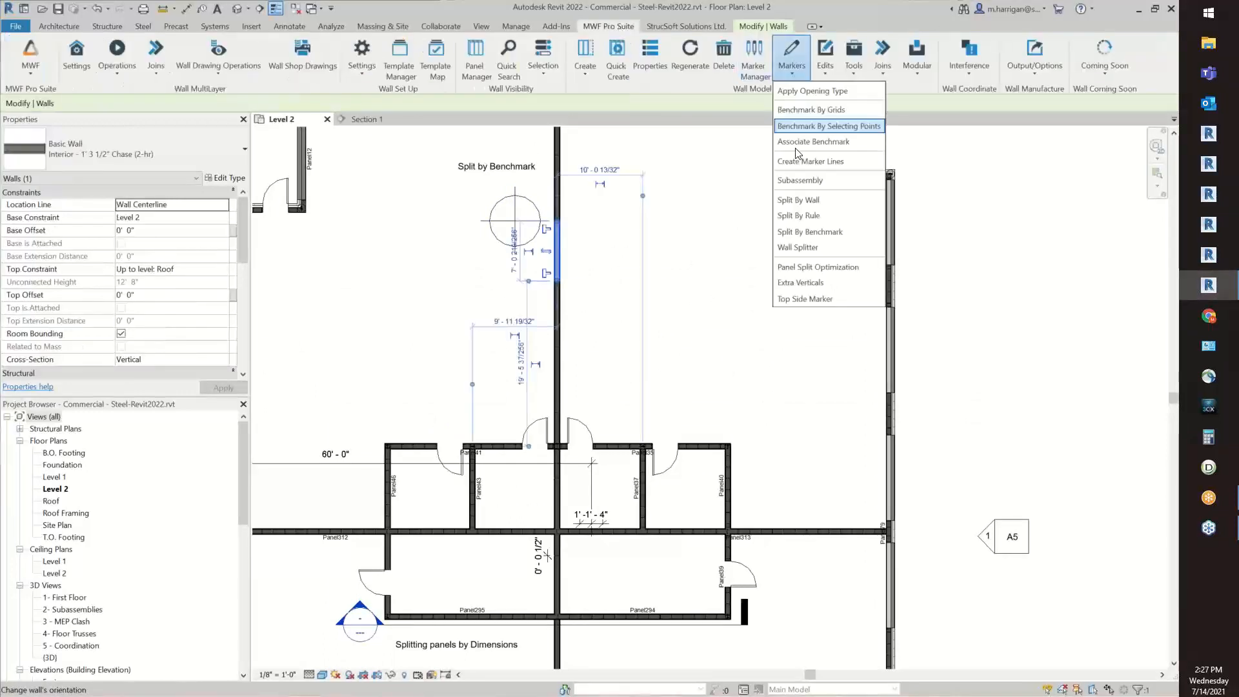
click(832, 218)
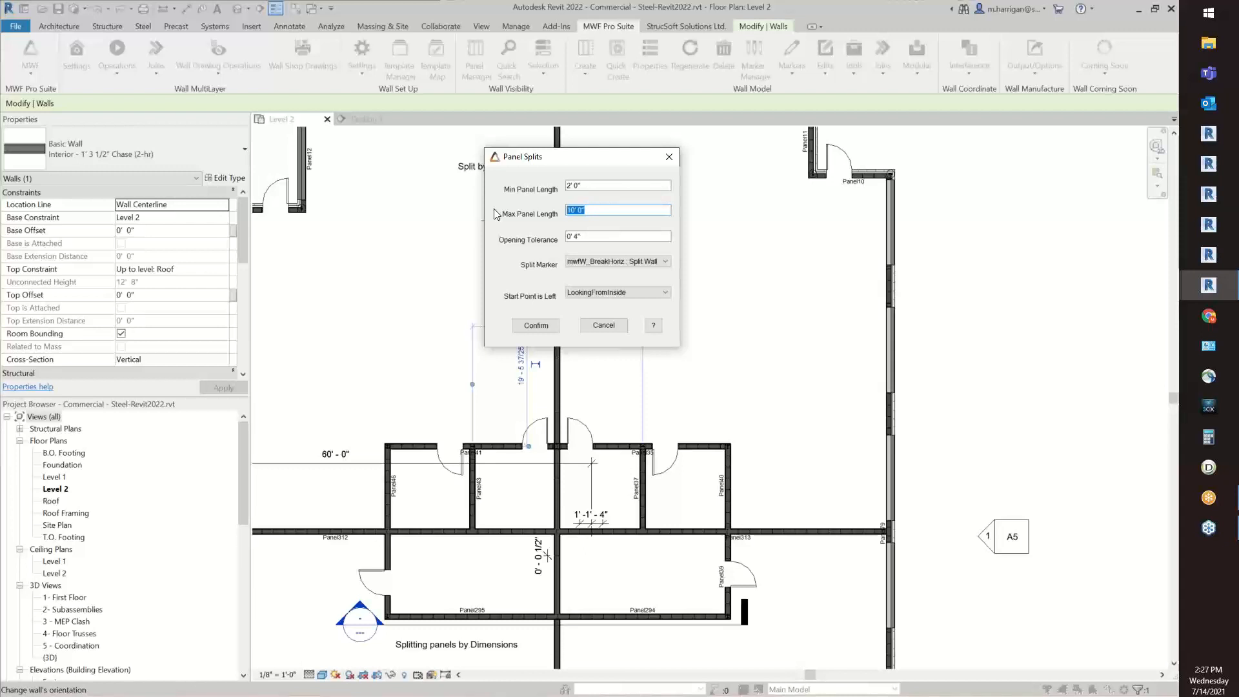
click(670, 157)
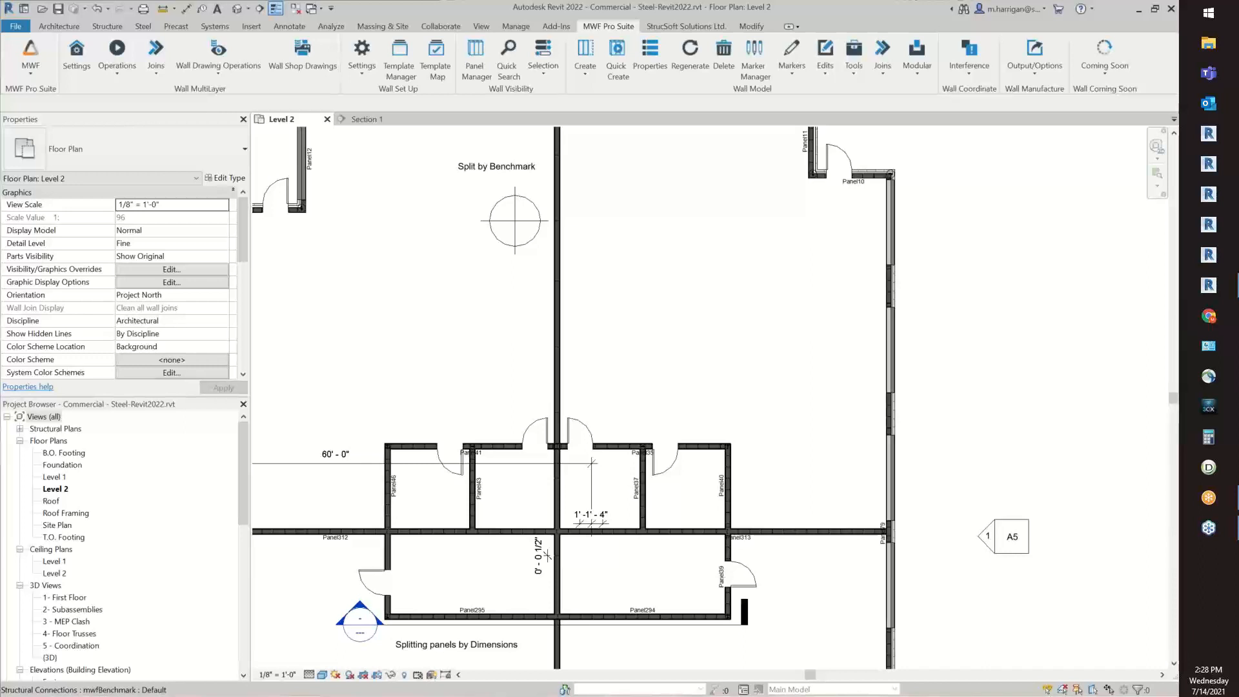
Fit the entire Level 2 floor plan in the view.
scroll(411, 305, down, 2)
middle_click(410, 305)
middle_click(409, 306)
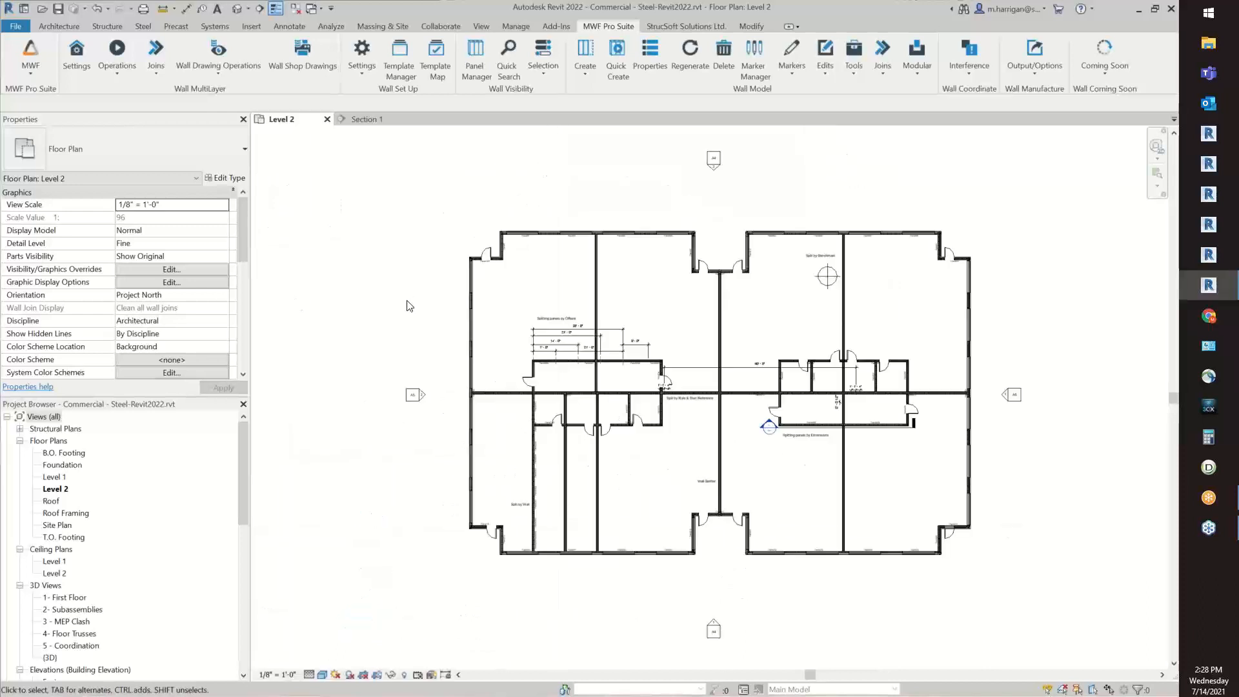